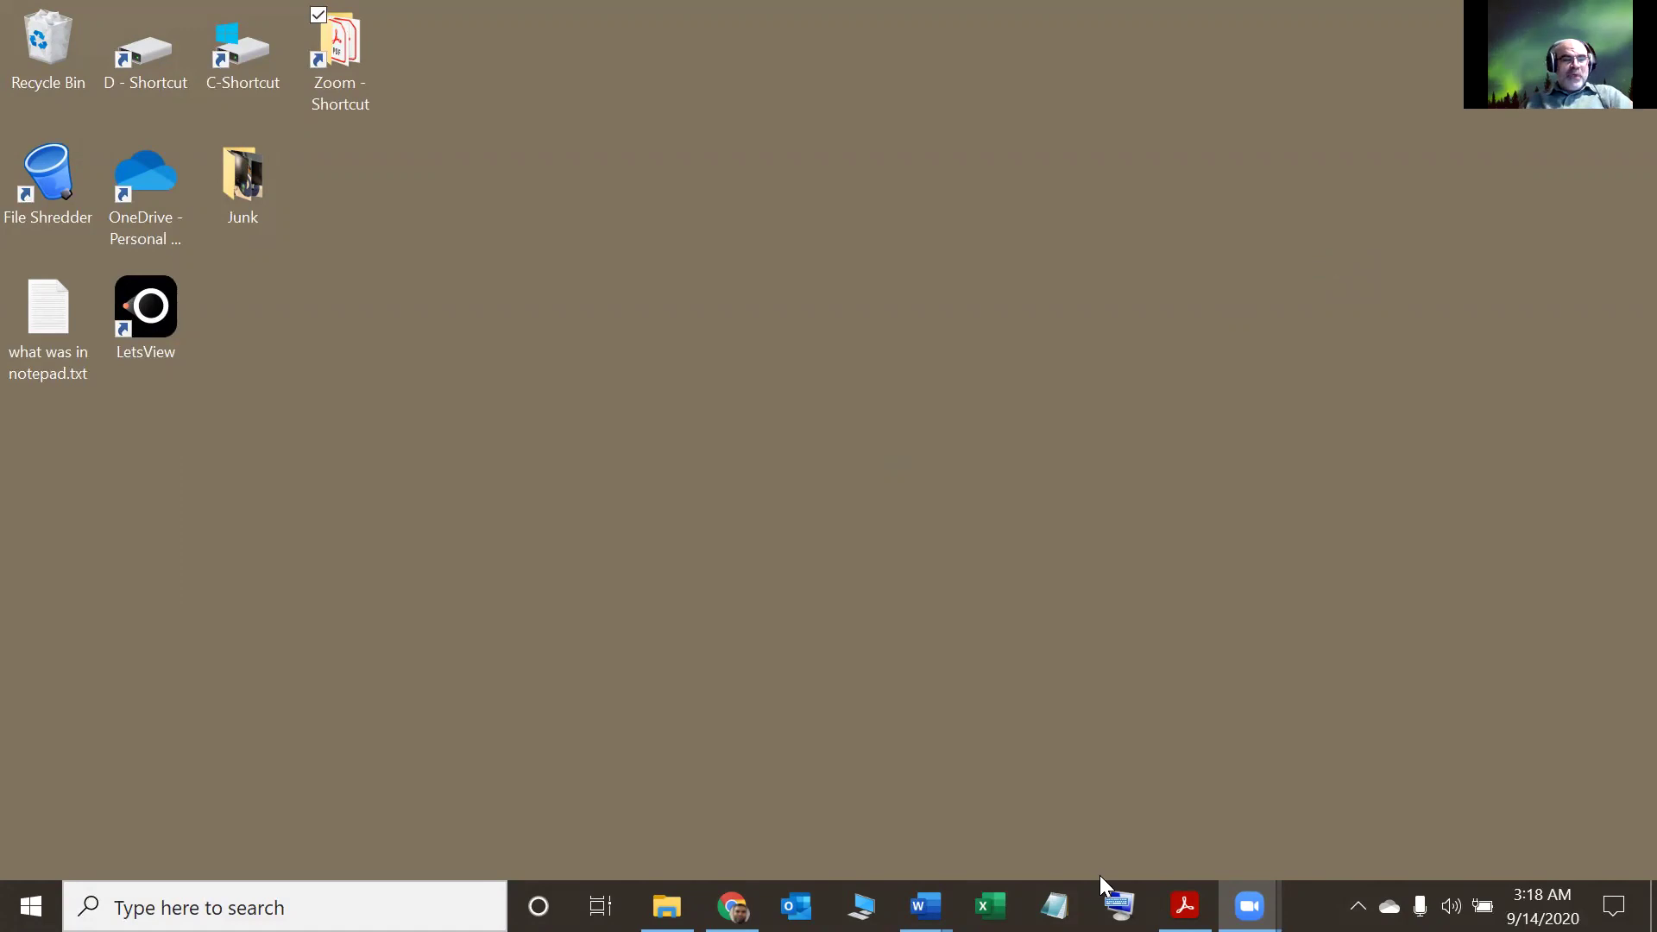
- Search Windows for "langu" and open the Language settings page
left_click(259, 906)
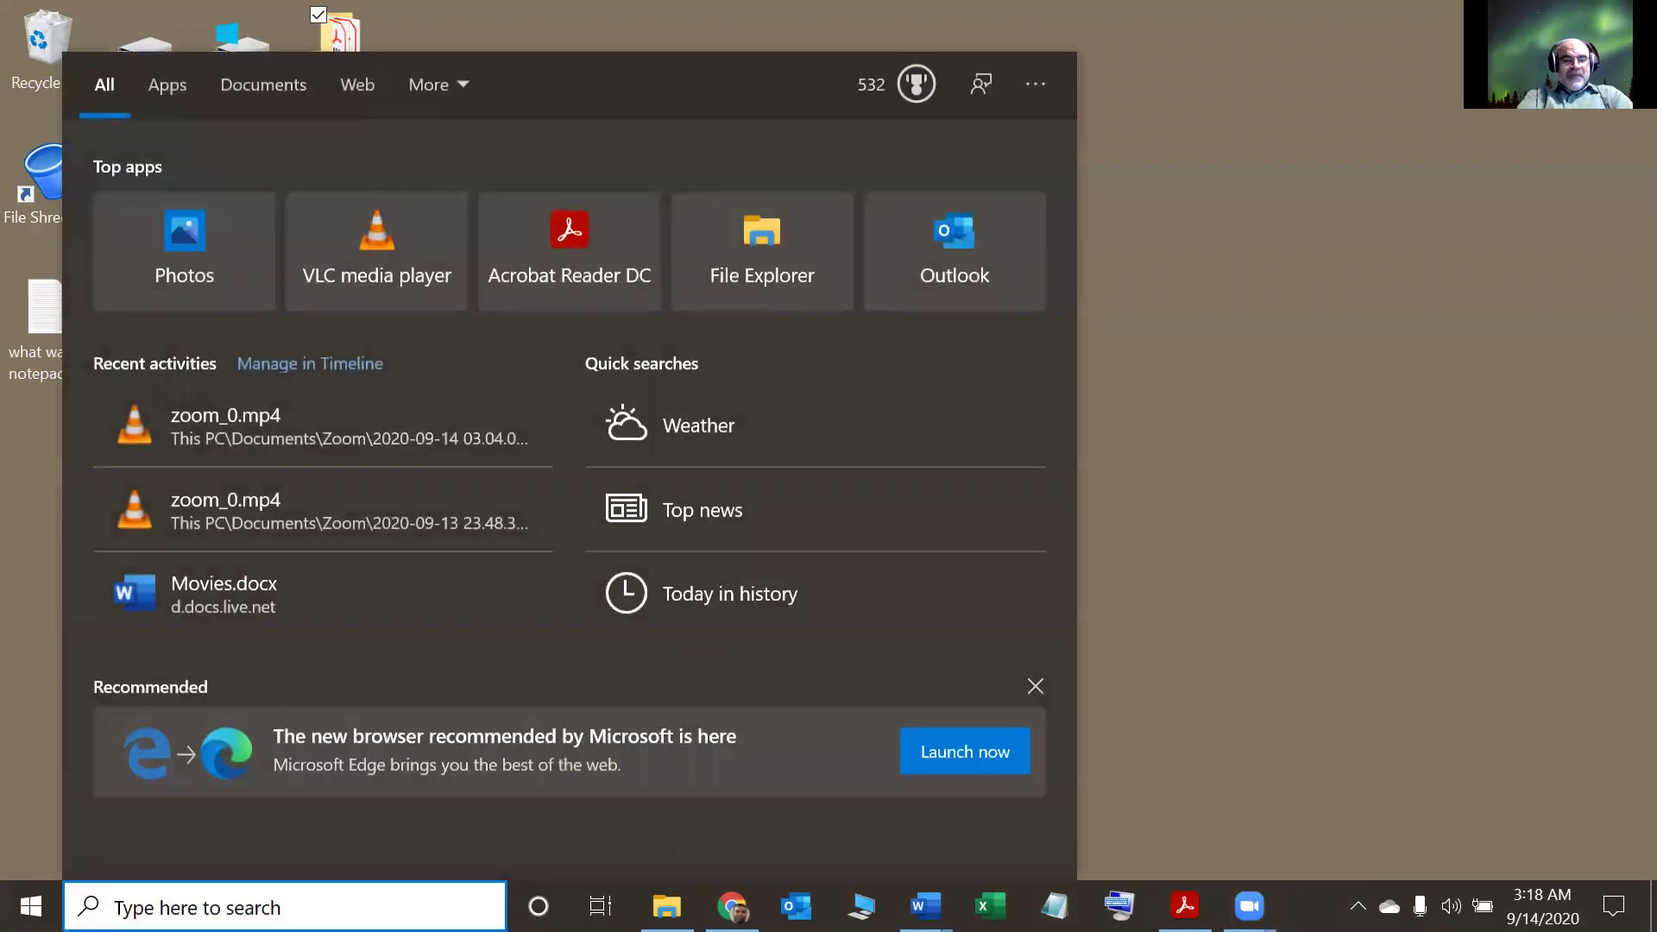
type("l")
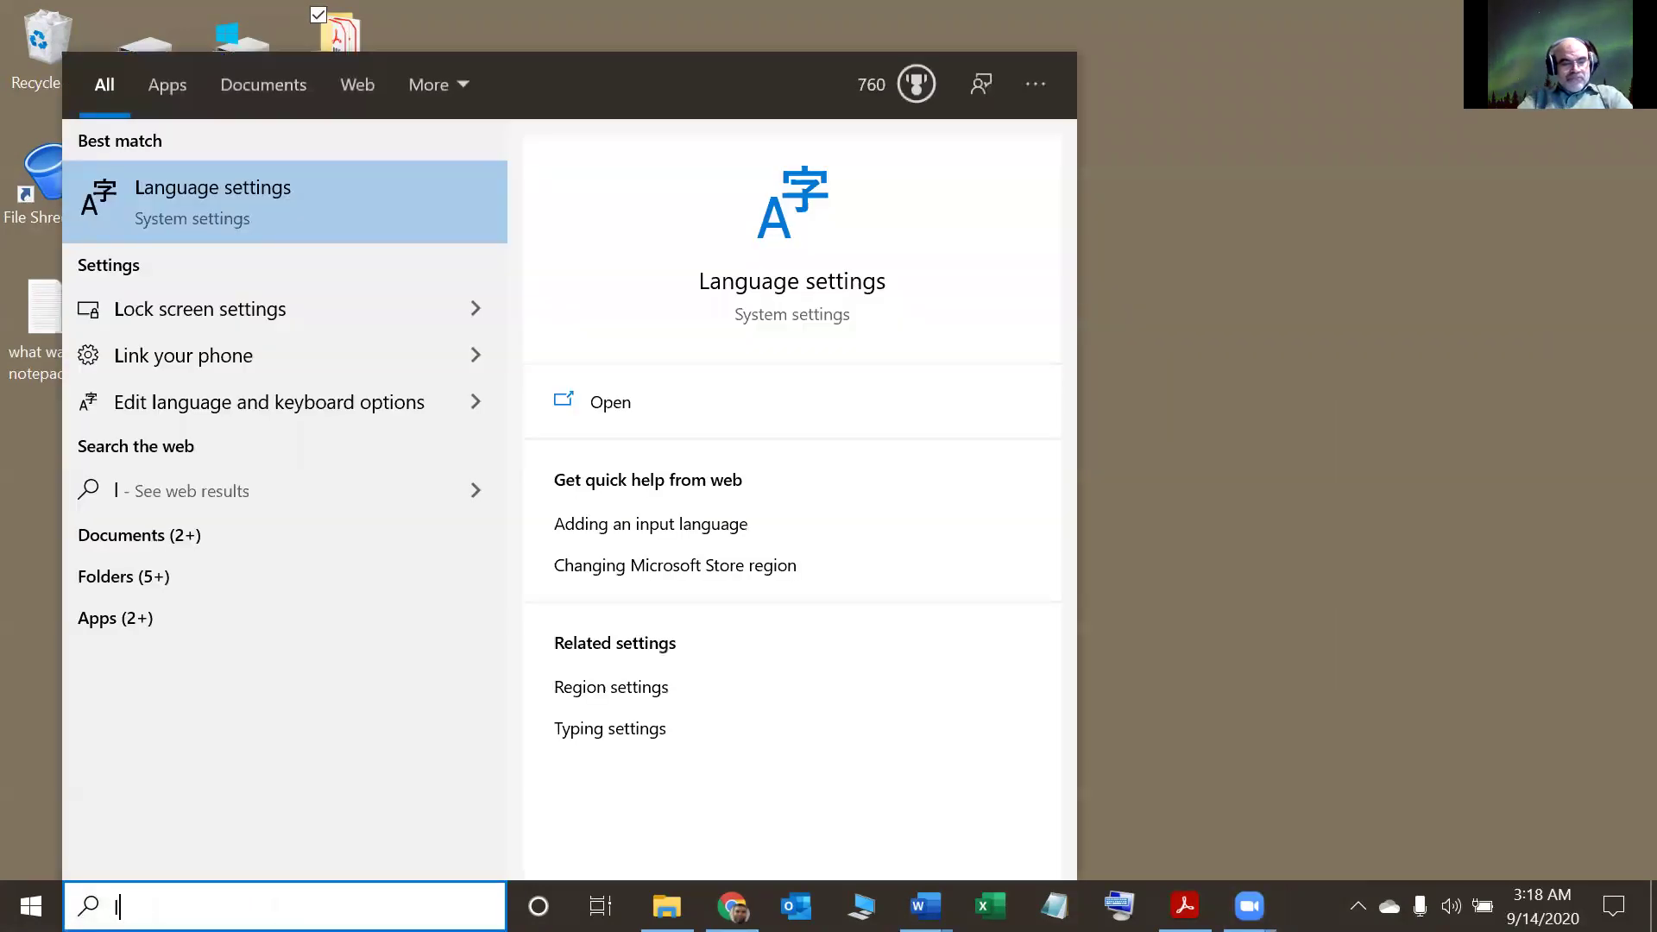
type("angaut")
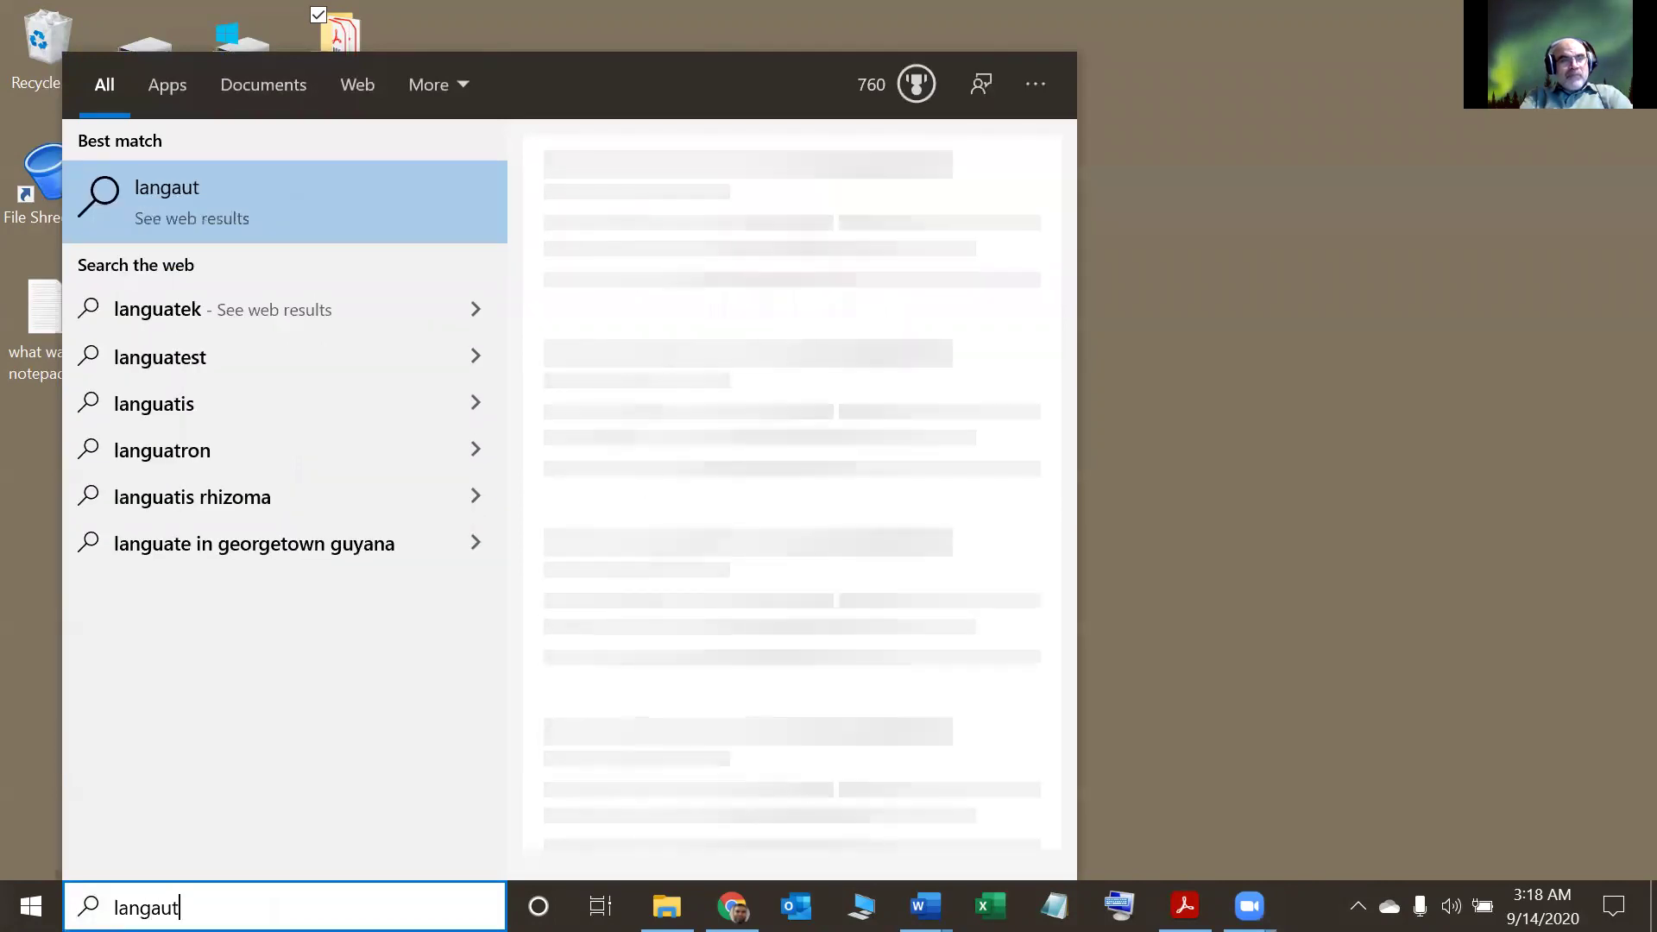
key("BackSpace")
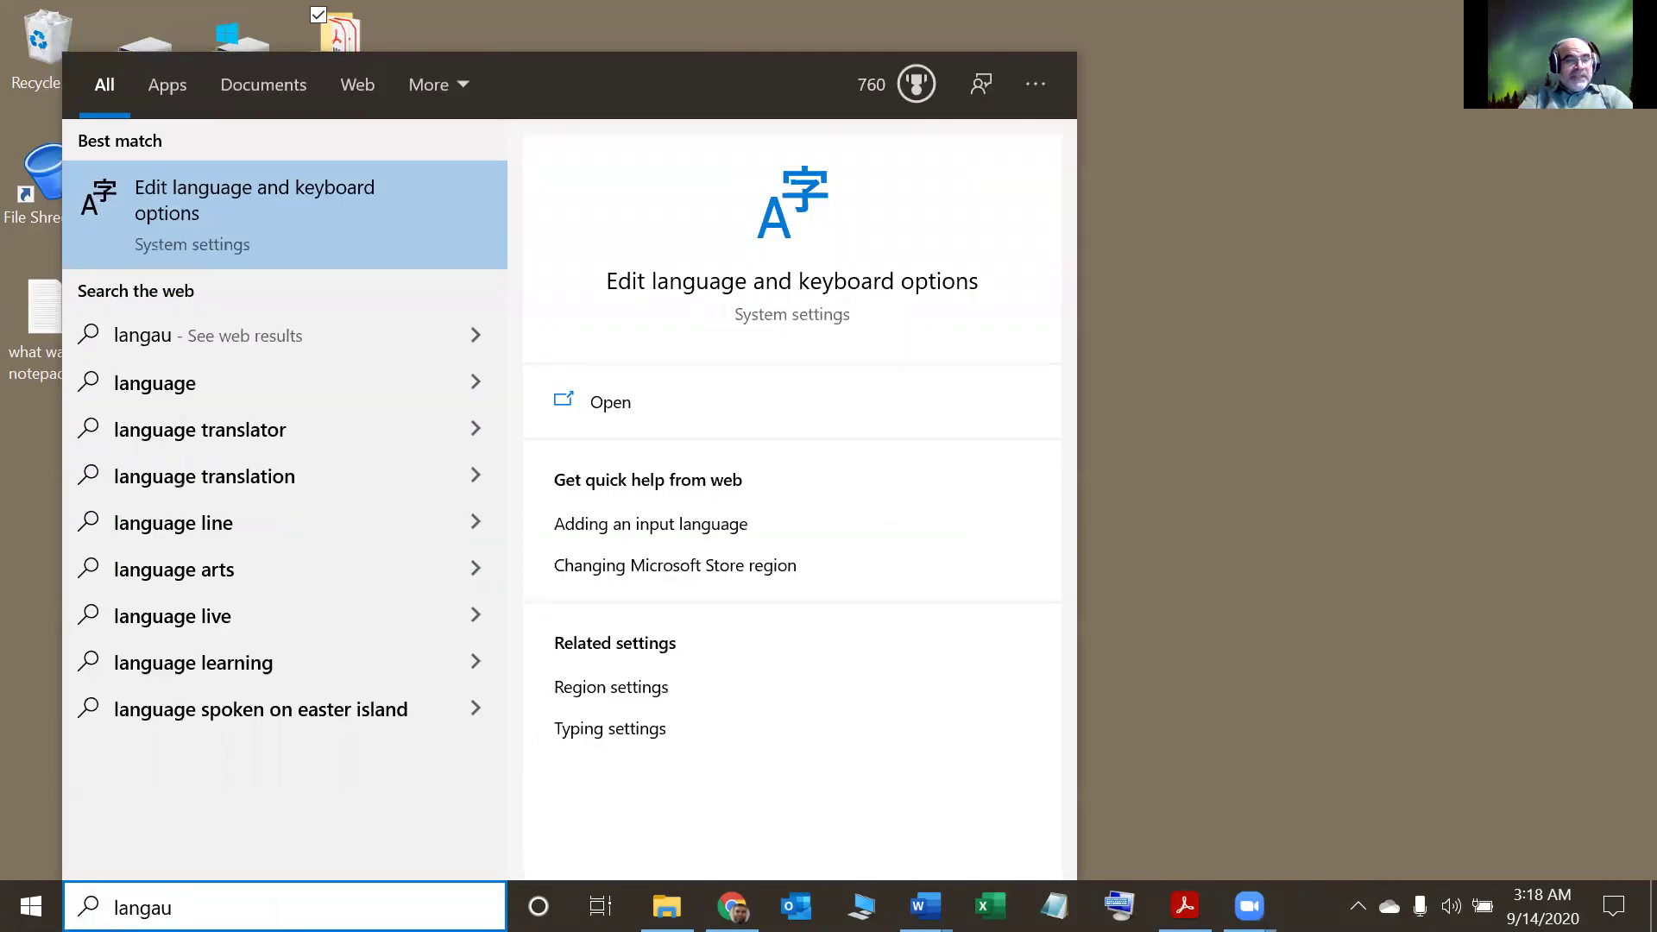
type("aage")
key("BackSpace")
key("BackSpace")
key("BackSpace")
key("BackSpace")
key("BackSpace")
type("usa")
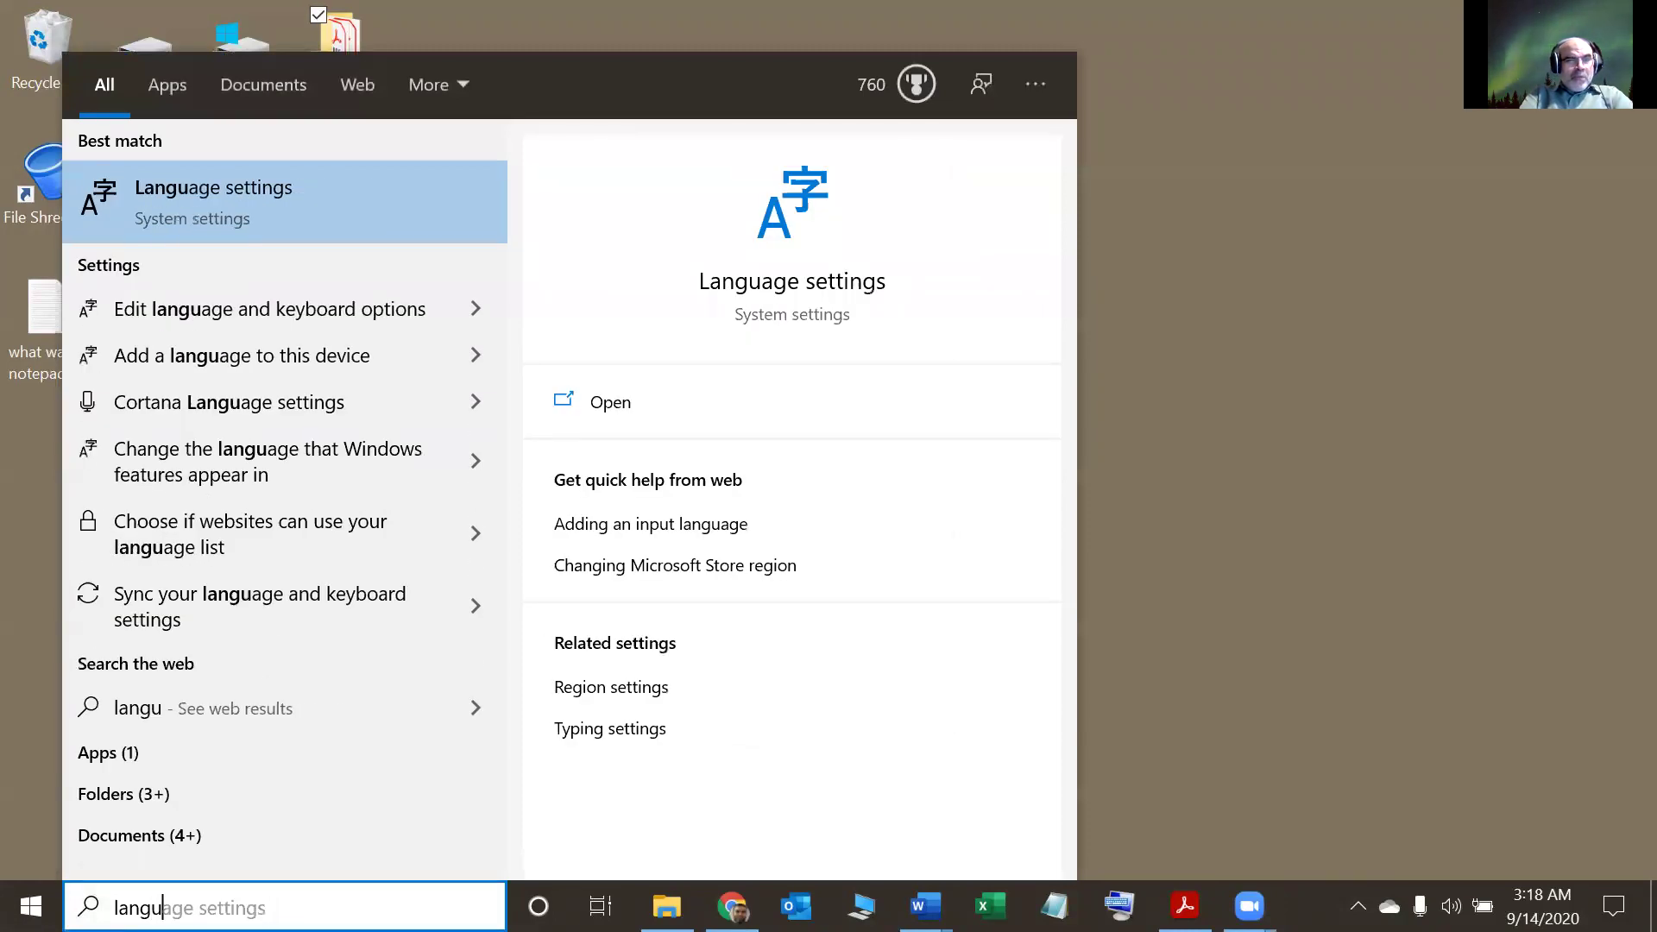
type("e")
key("BackSpace")
key("BackSpace")
key("BackSpace")
key("BackSpace")
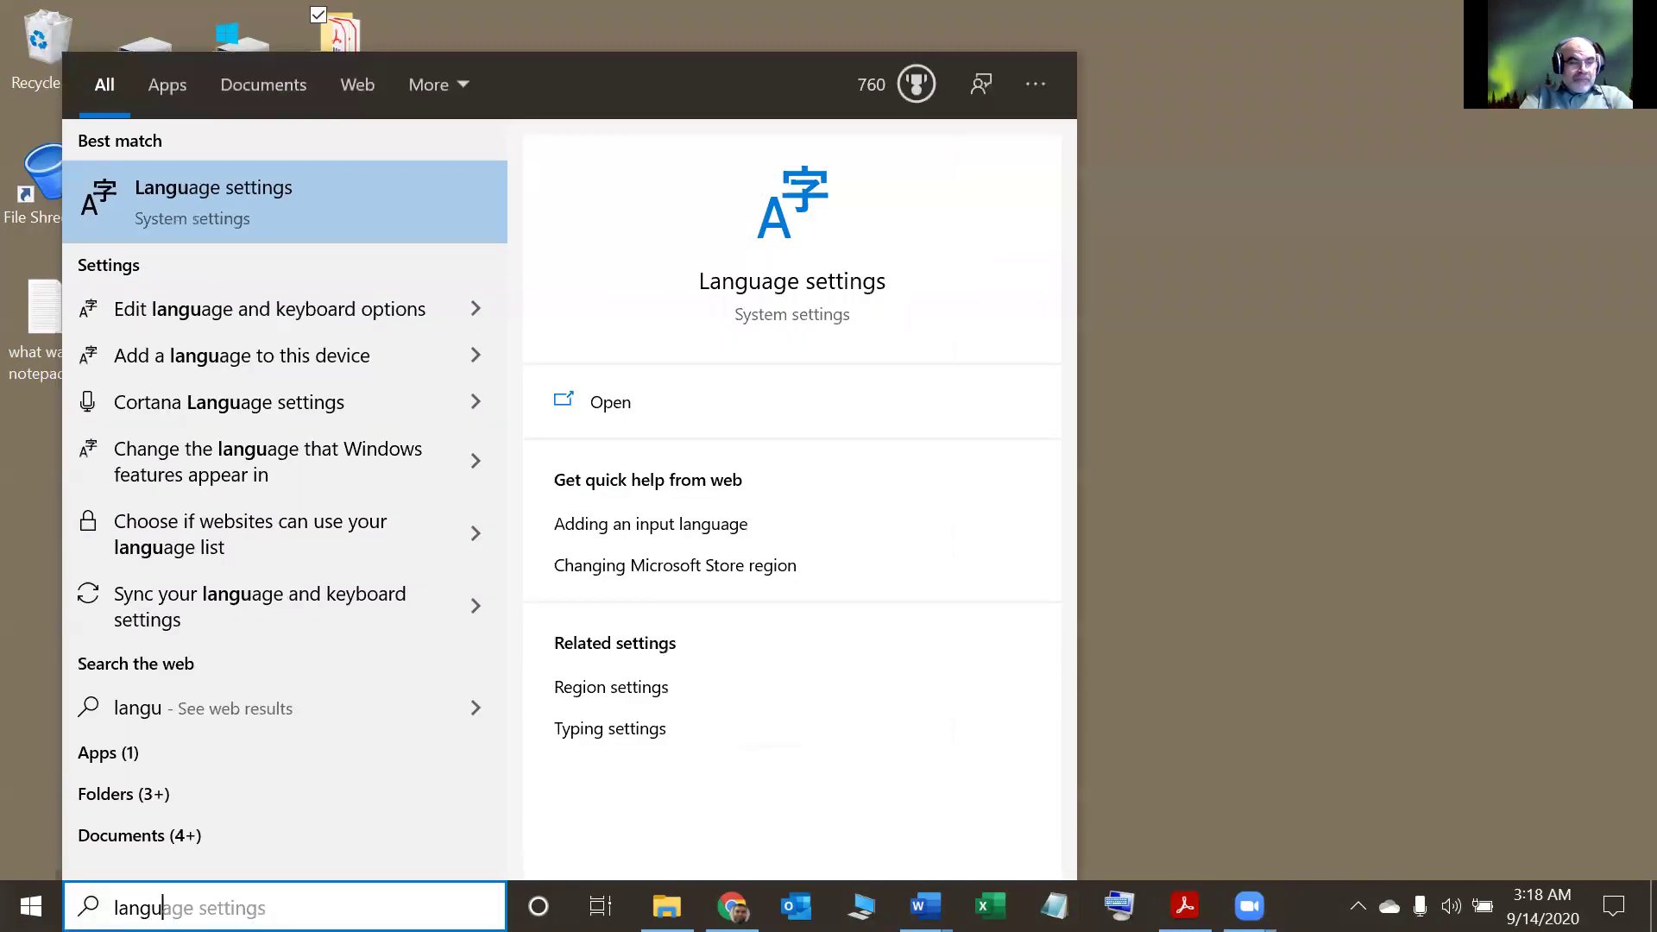
left_click(354, 203)
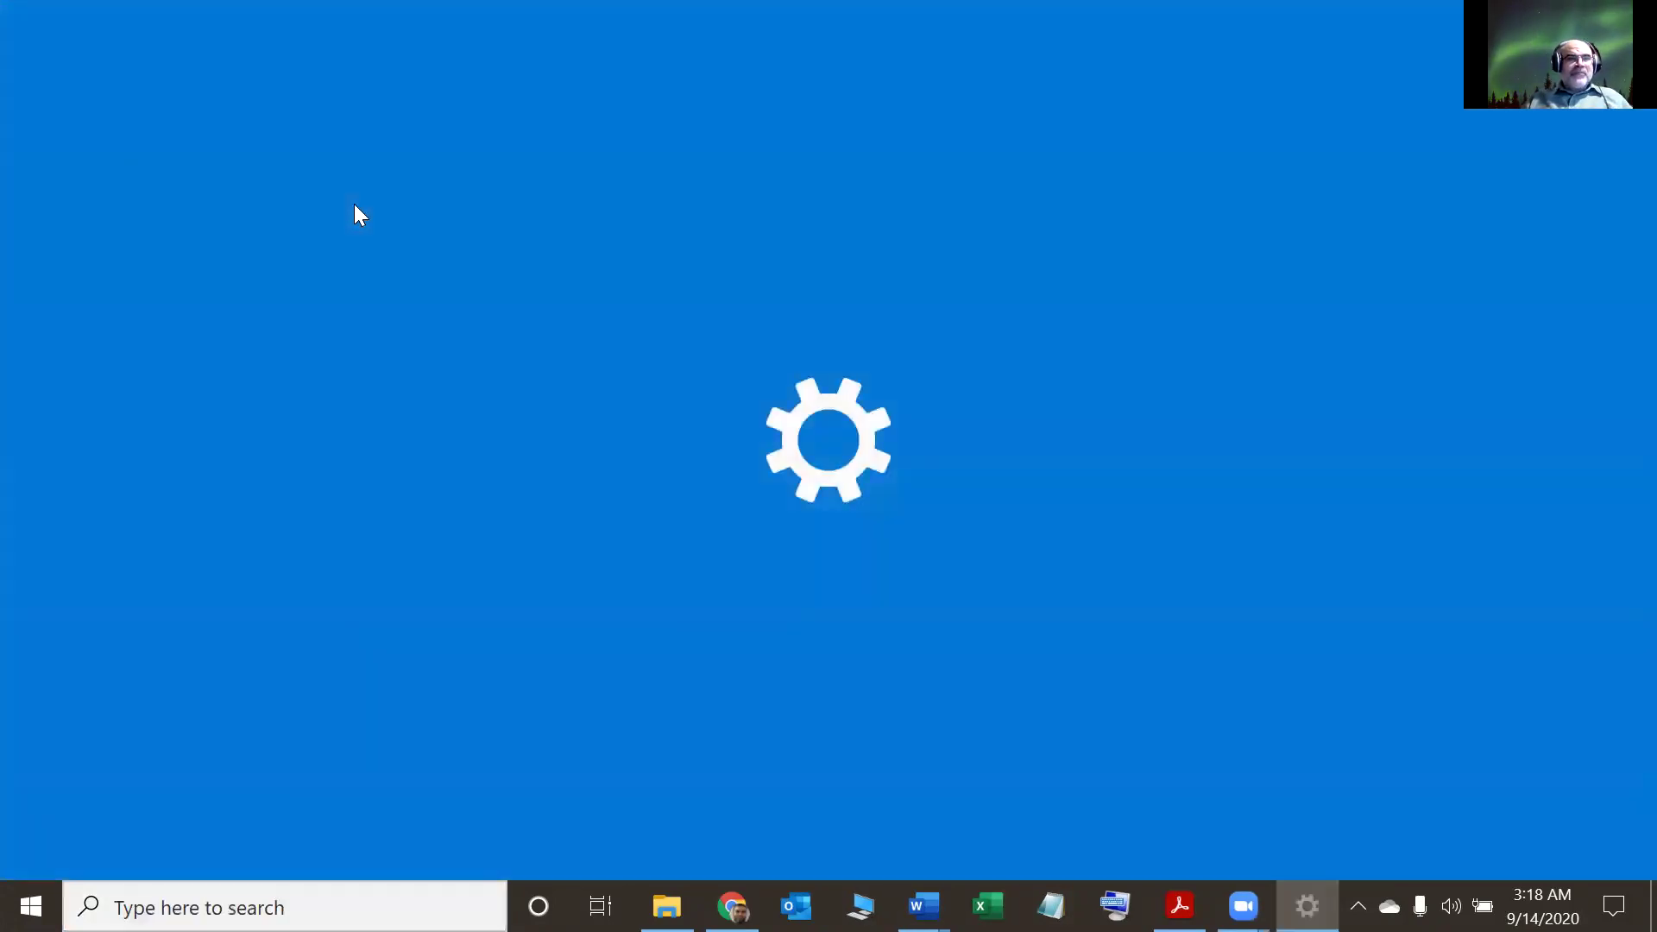
- Add Arabic (Egypt) as a preferred language and install its language pack without making it the display language
scroll(610, 681, "down", 2)
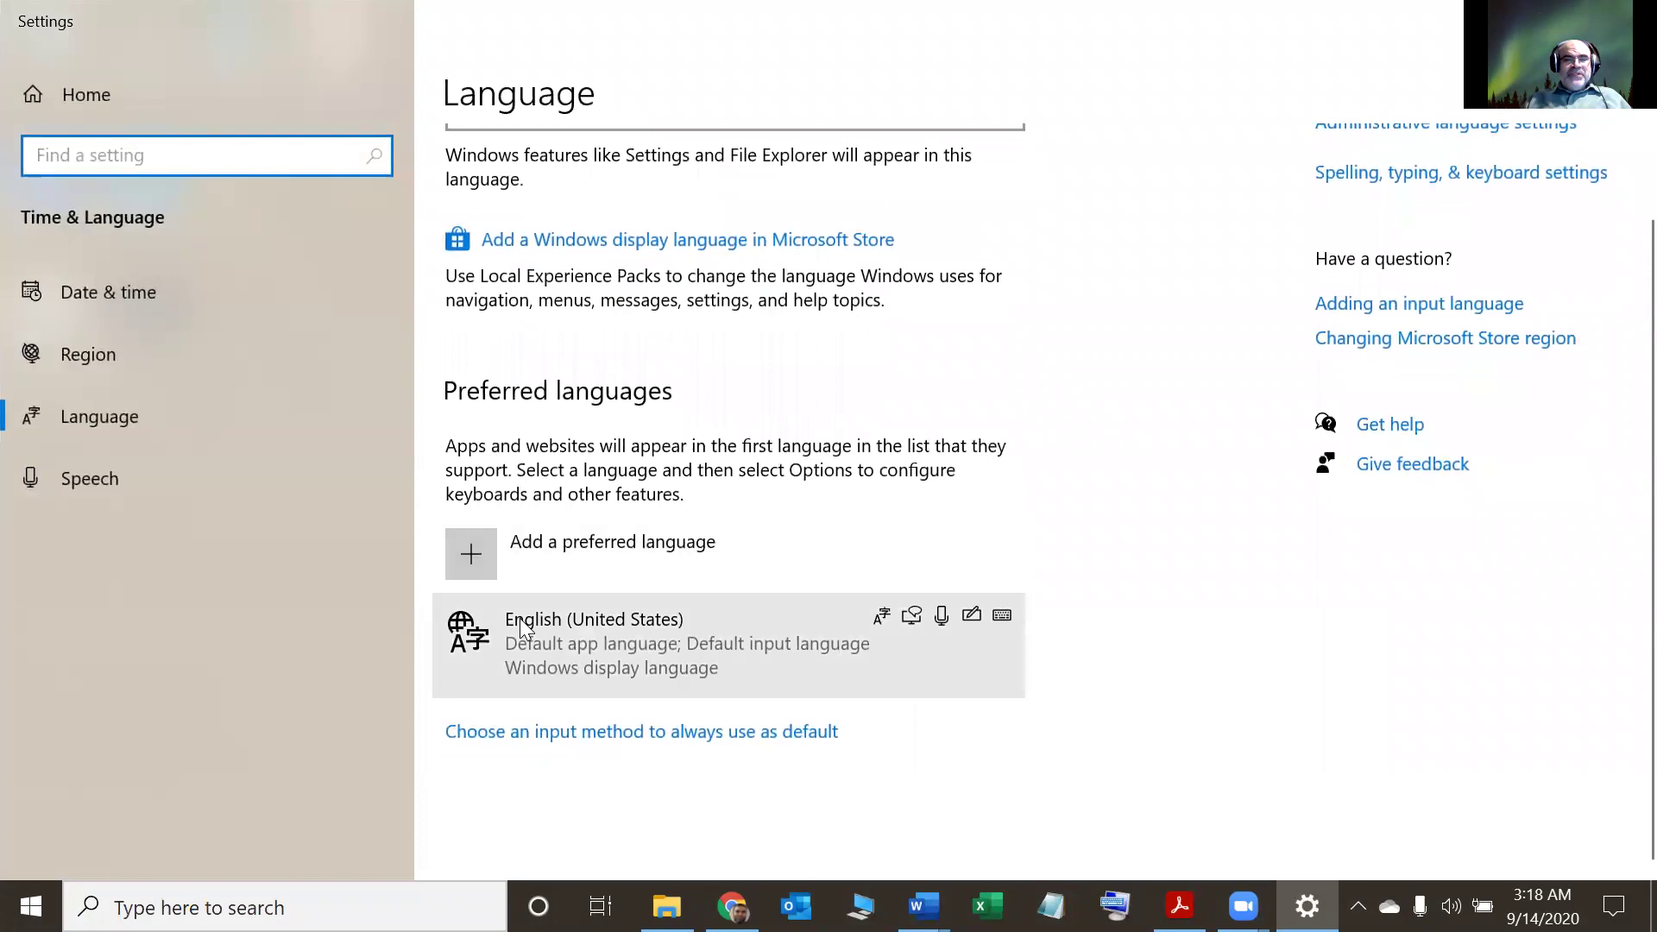
left_click(466, 552)
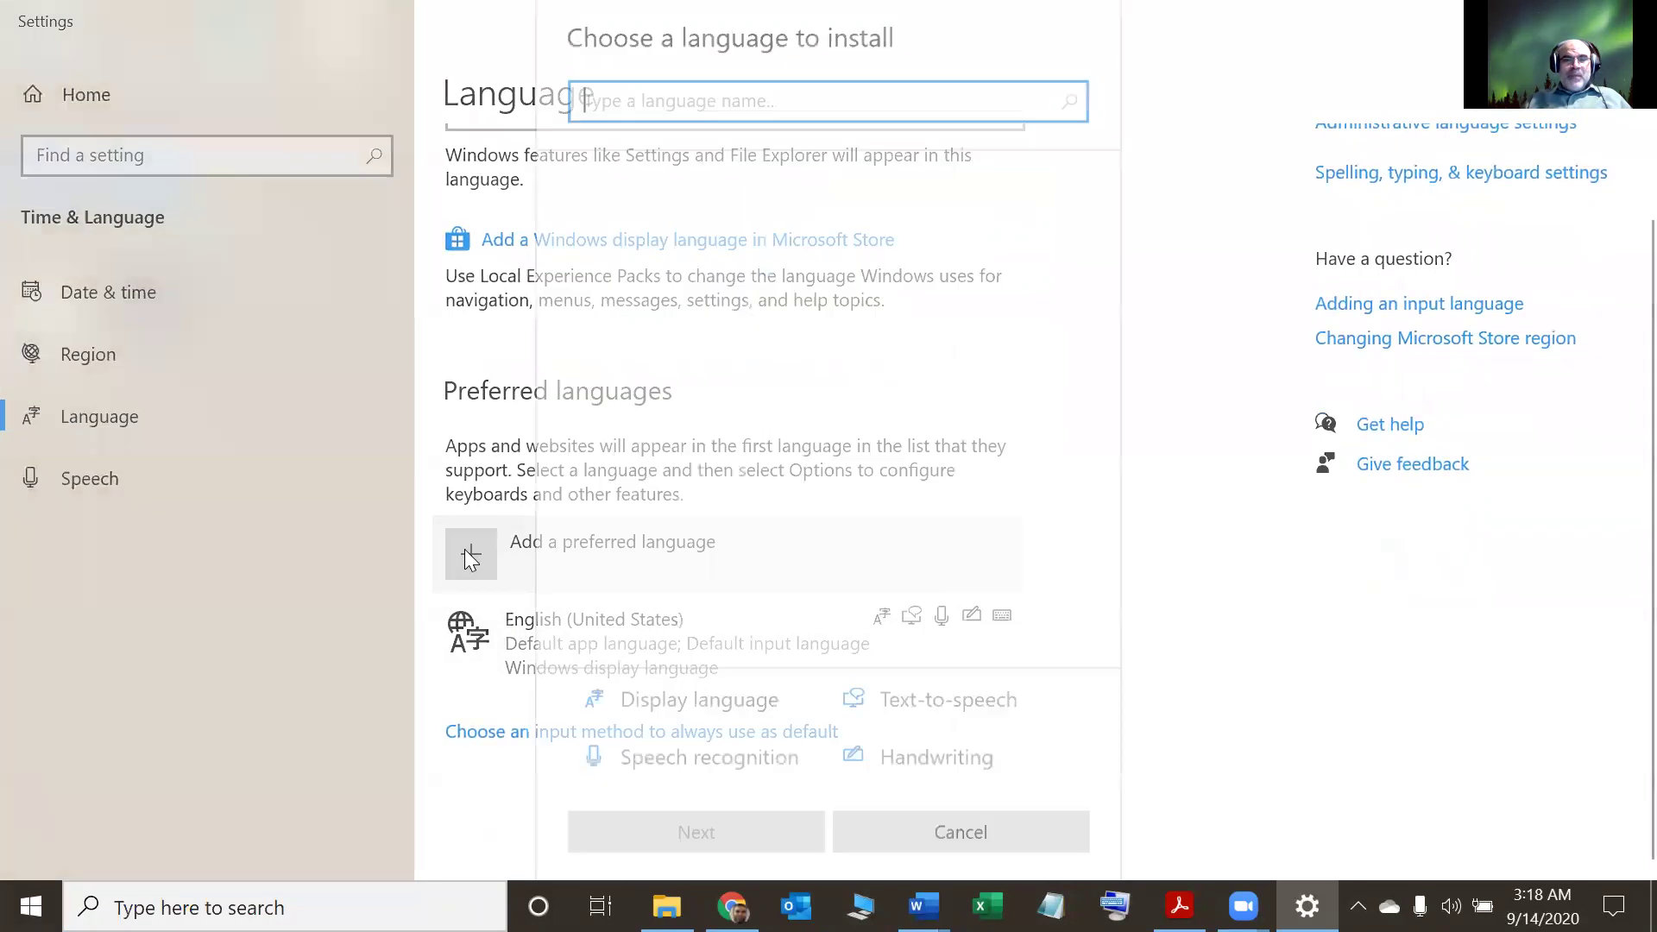
scroll(695, 557, "down", 3)
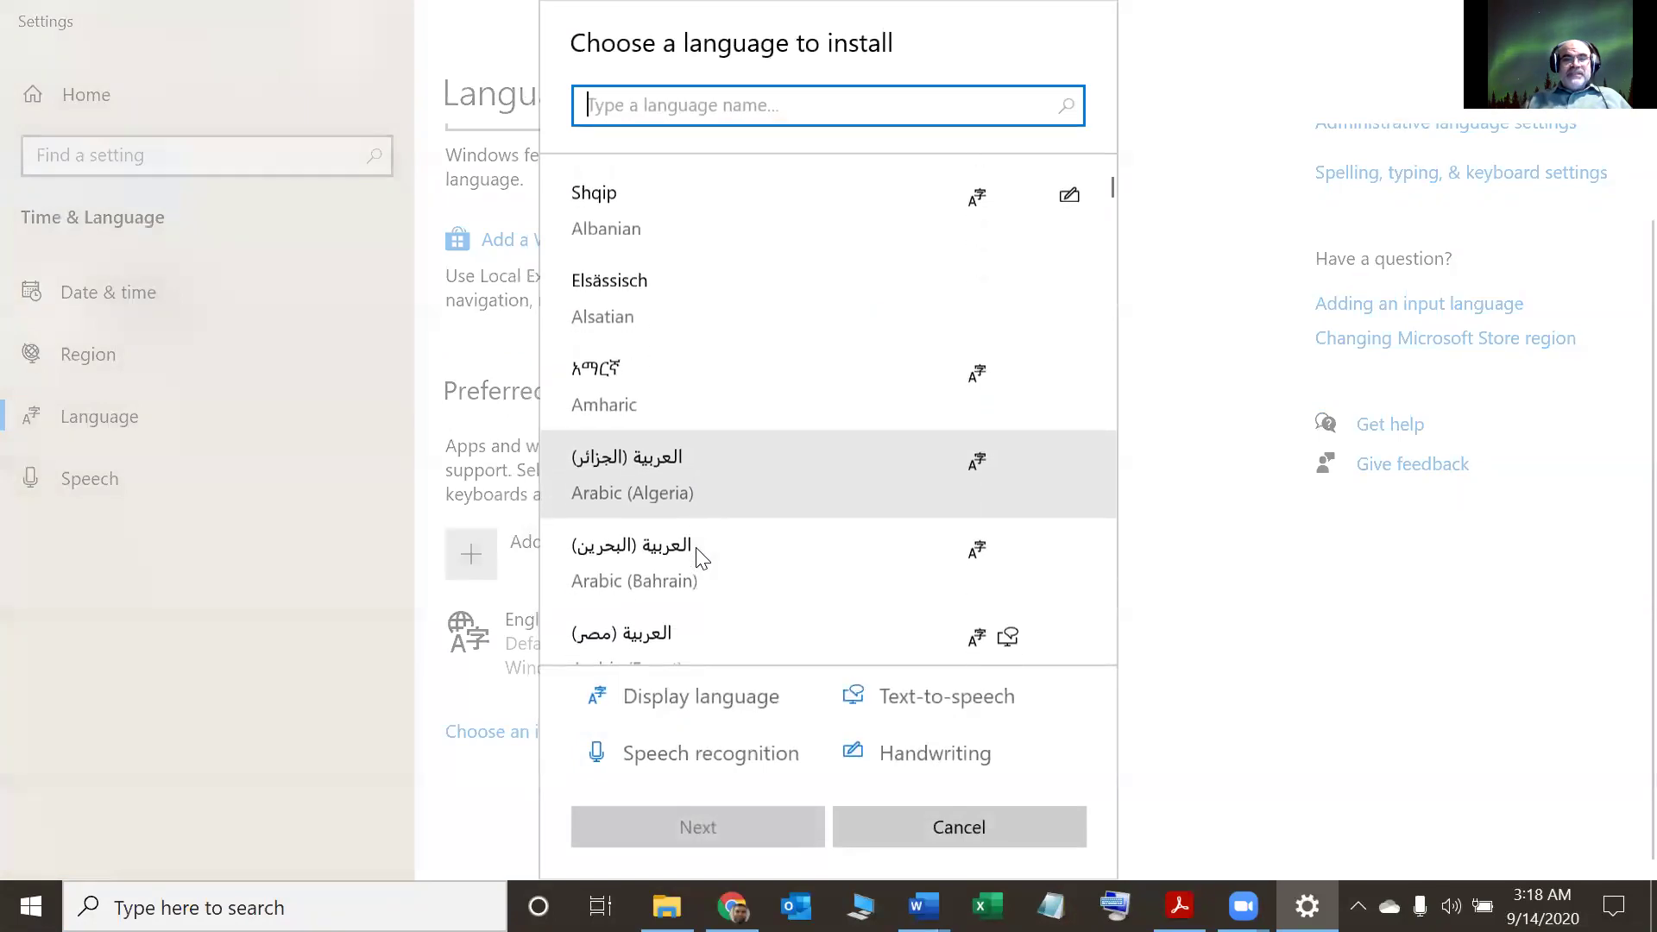
left_click(671, 510)
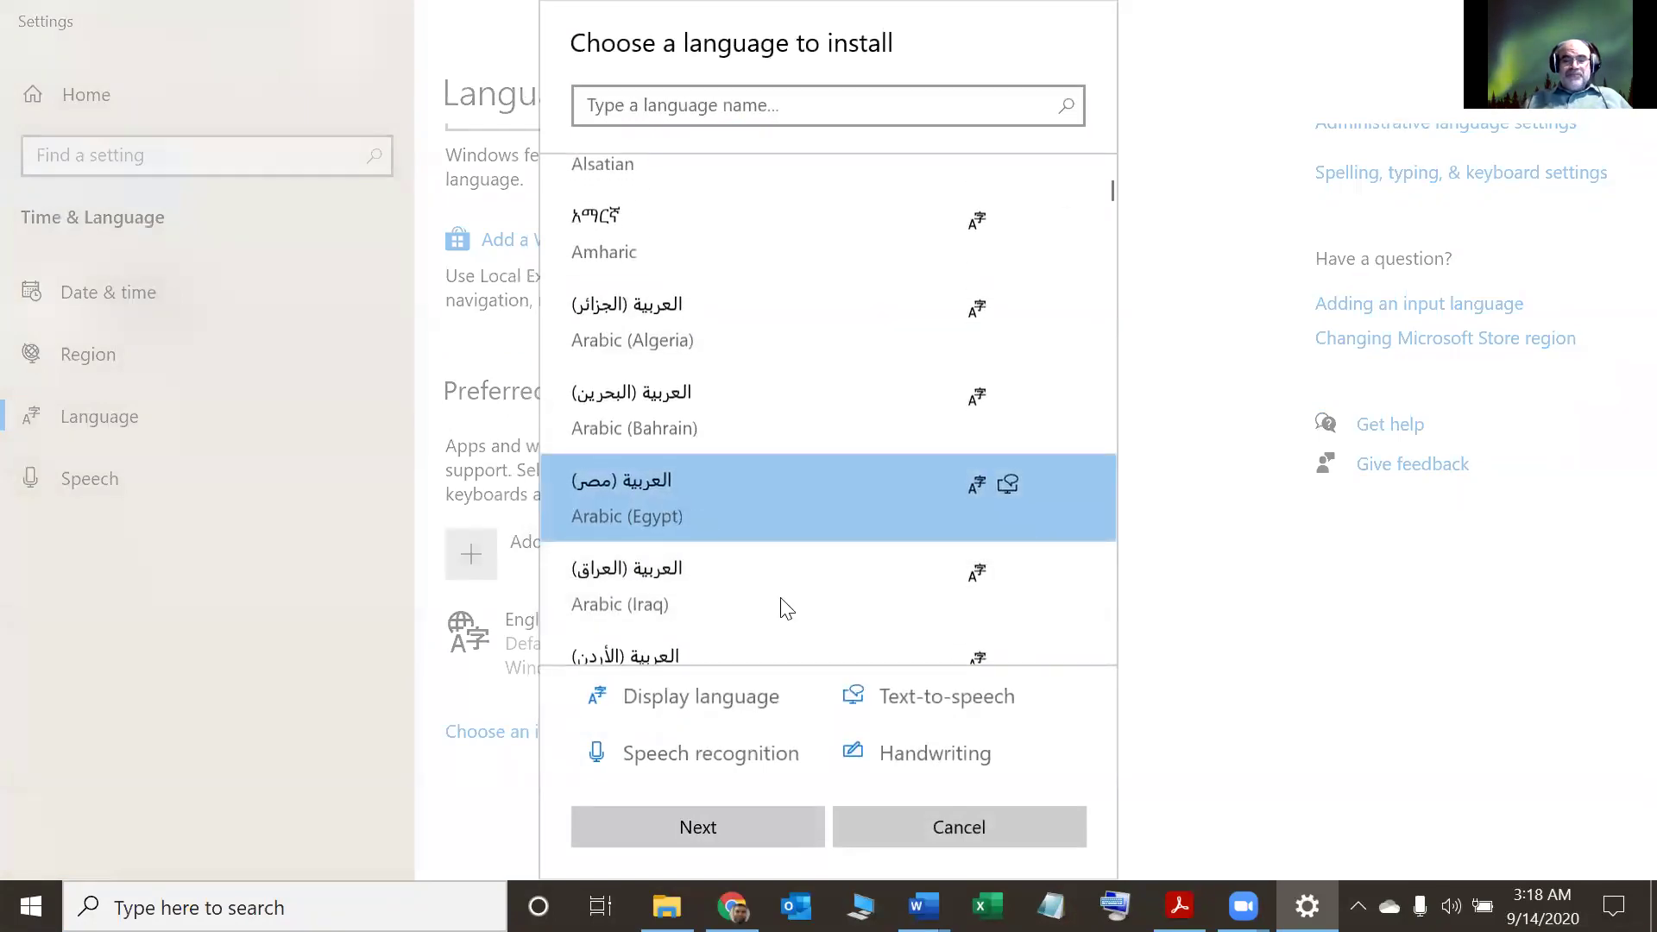
left_click(713, 822)
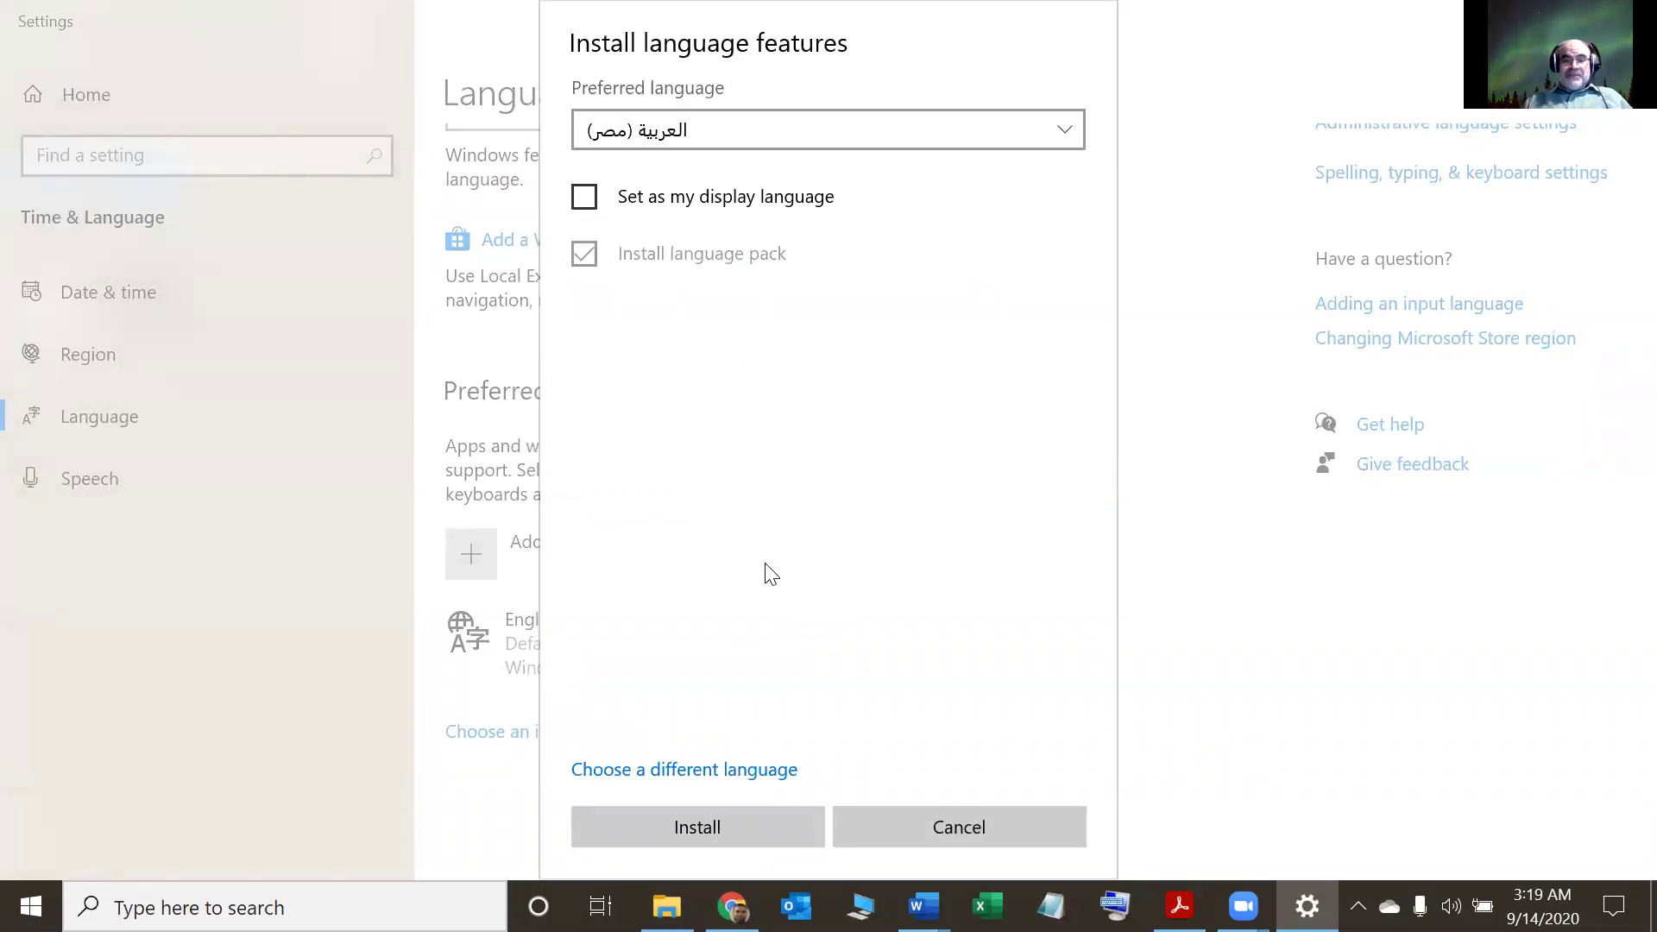
left_click(717, 825)
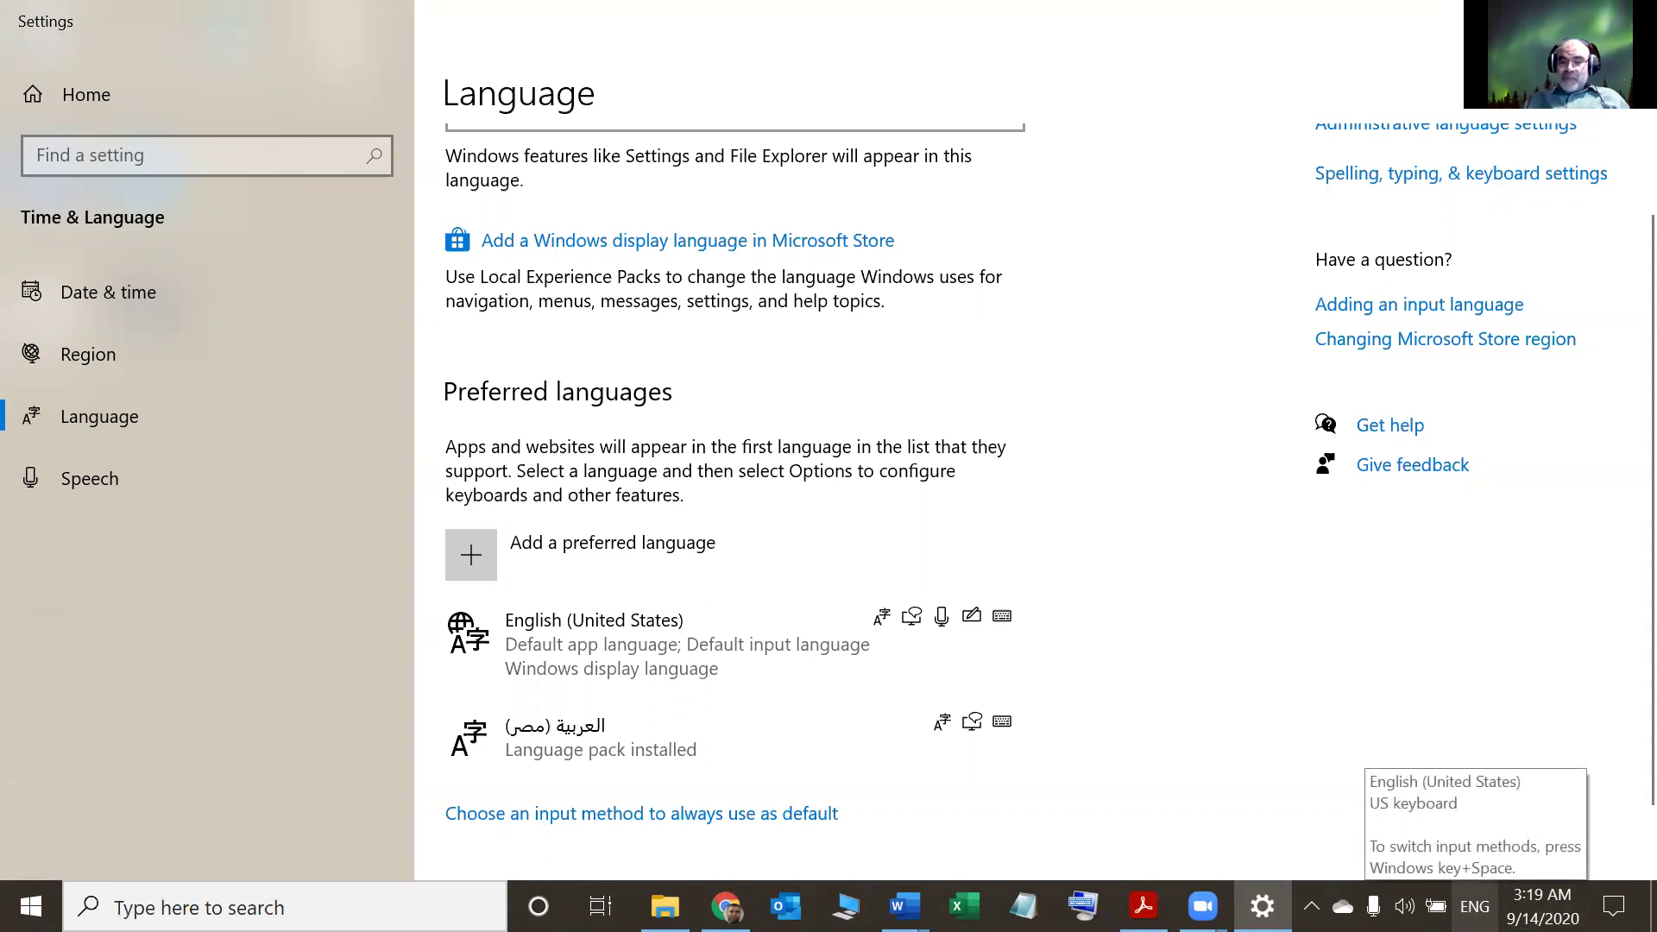
left_click(1475, 906)
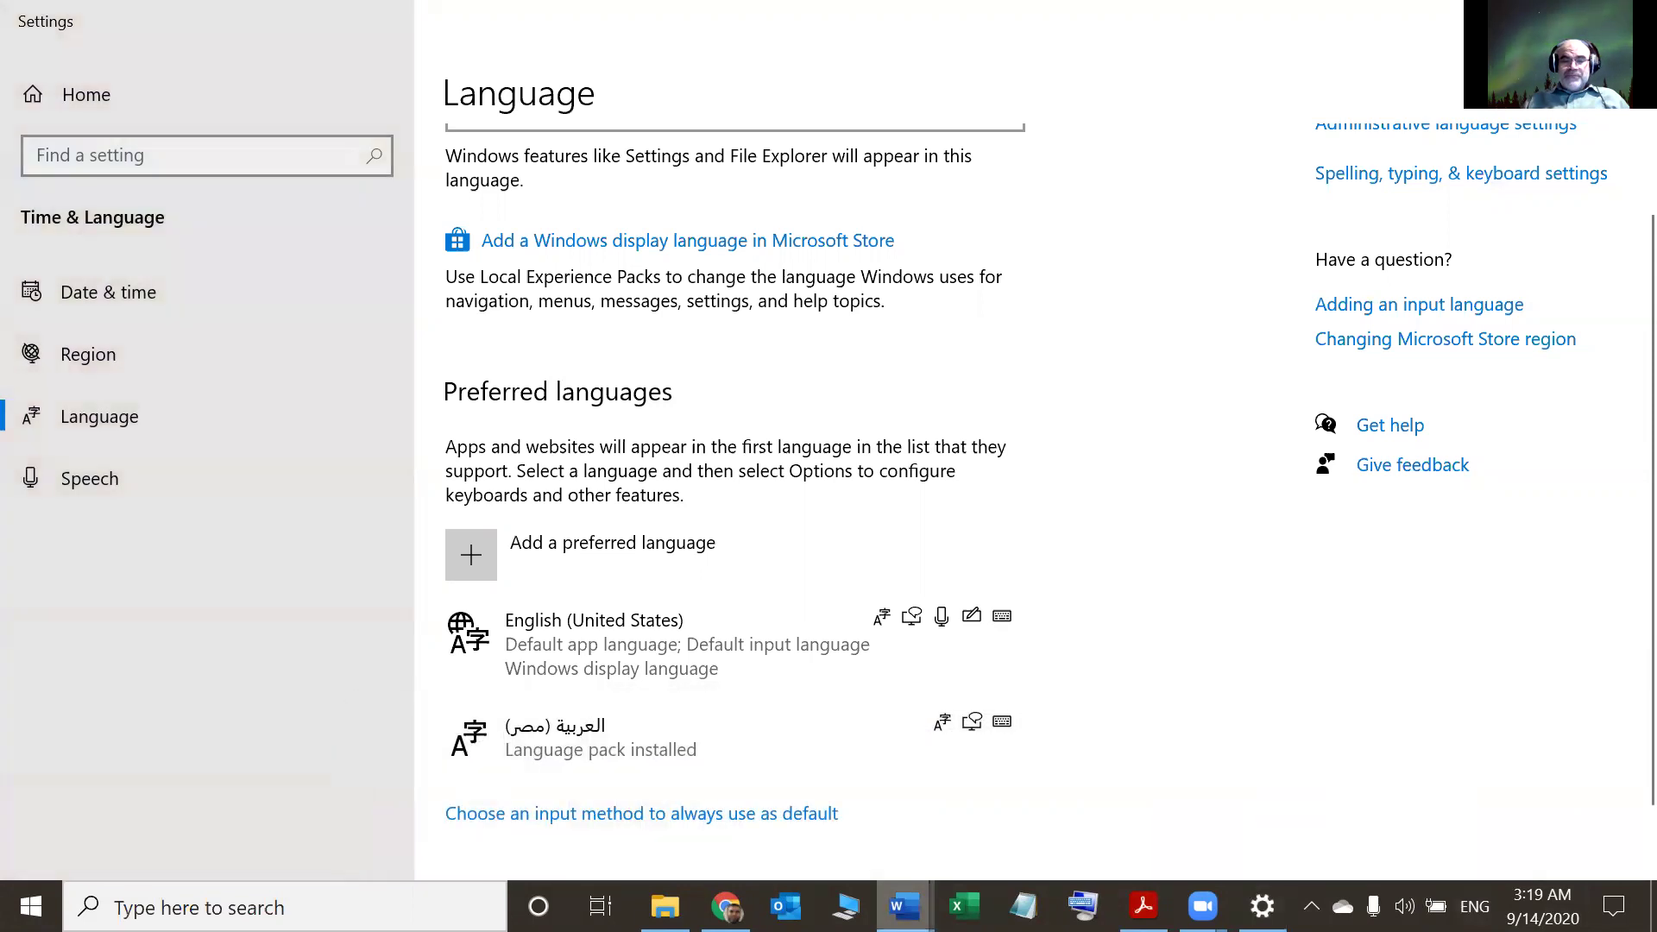
right_click(903, 906)
left_click(898, 861)
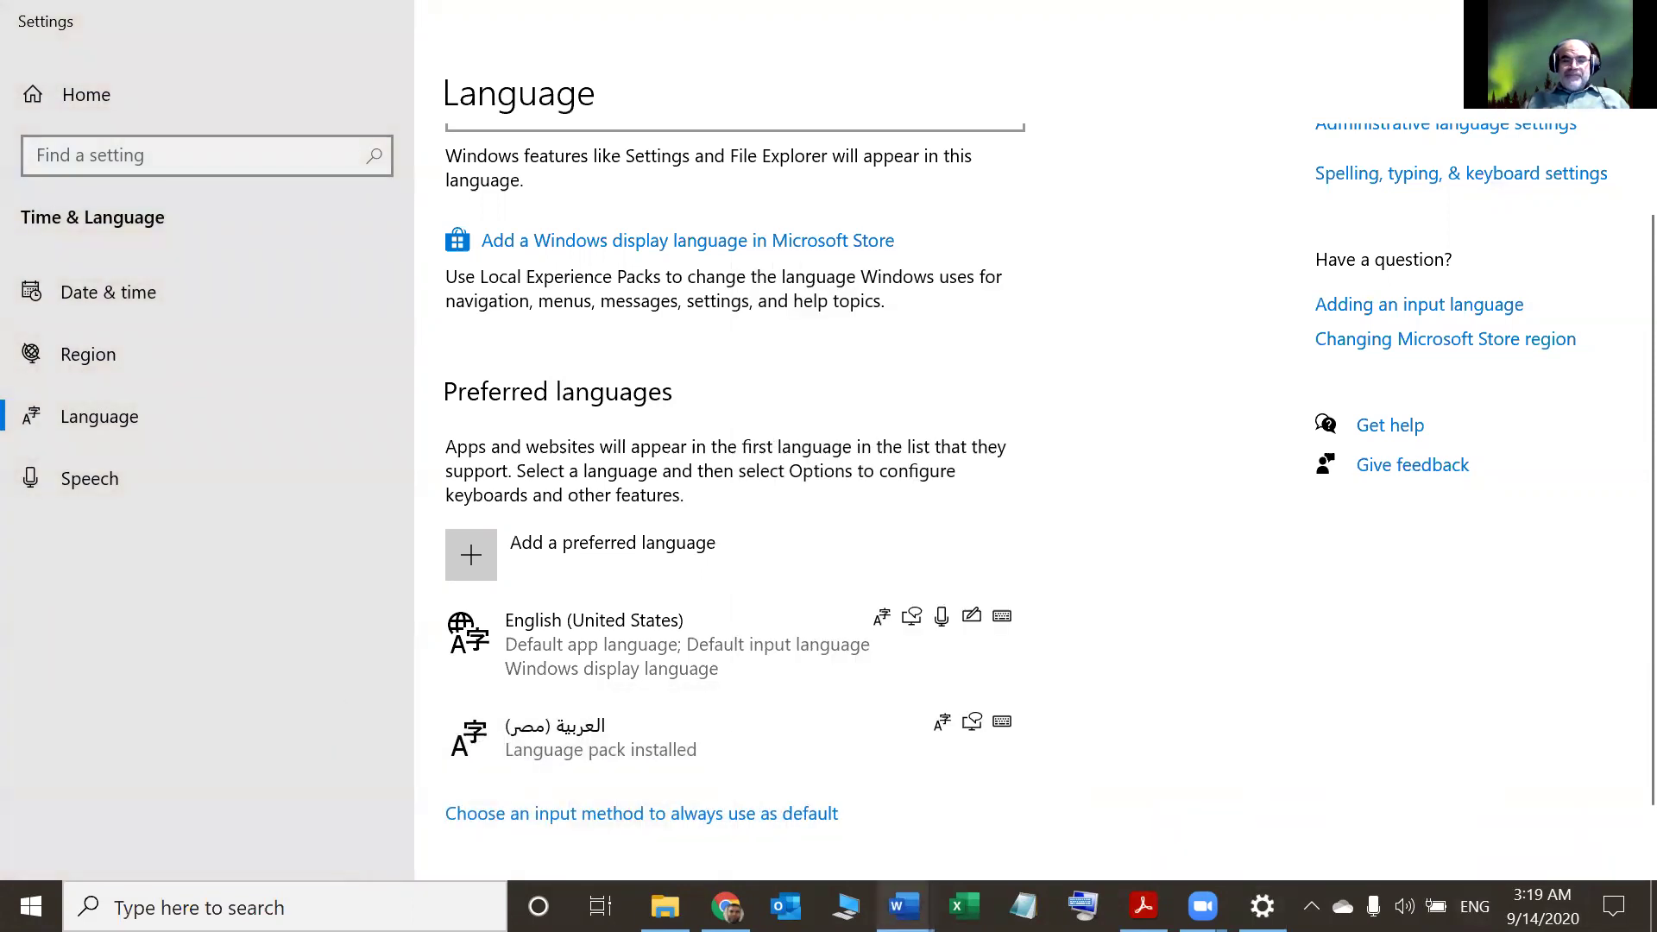
mouse_move(903, 907)
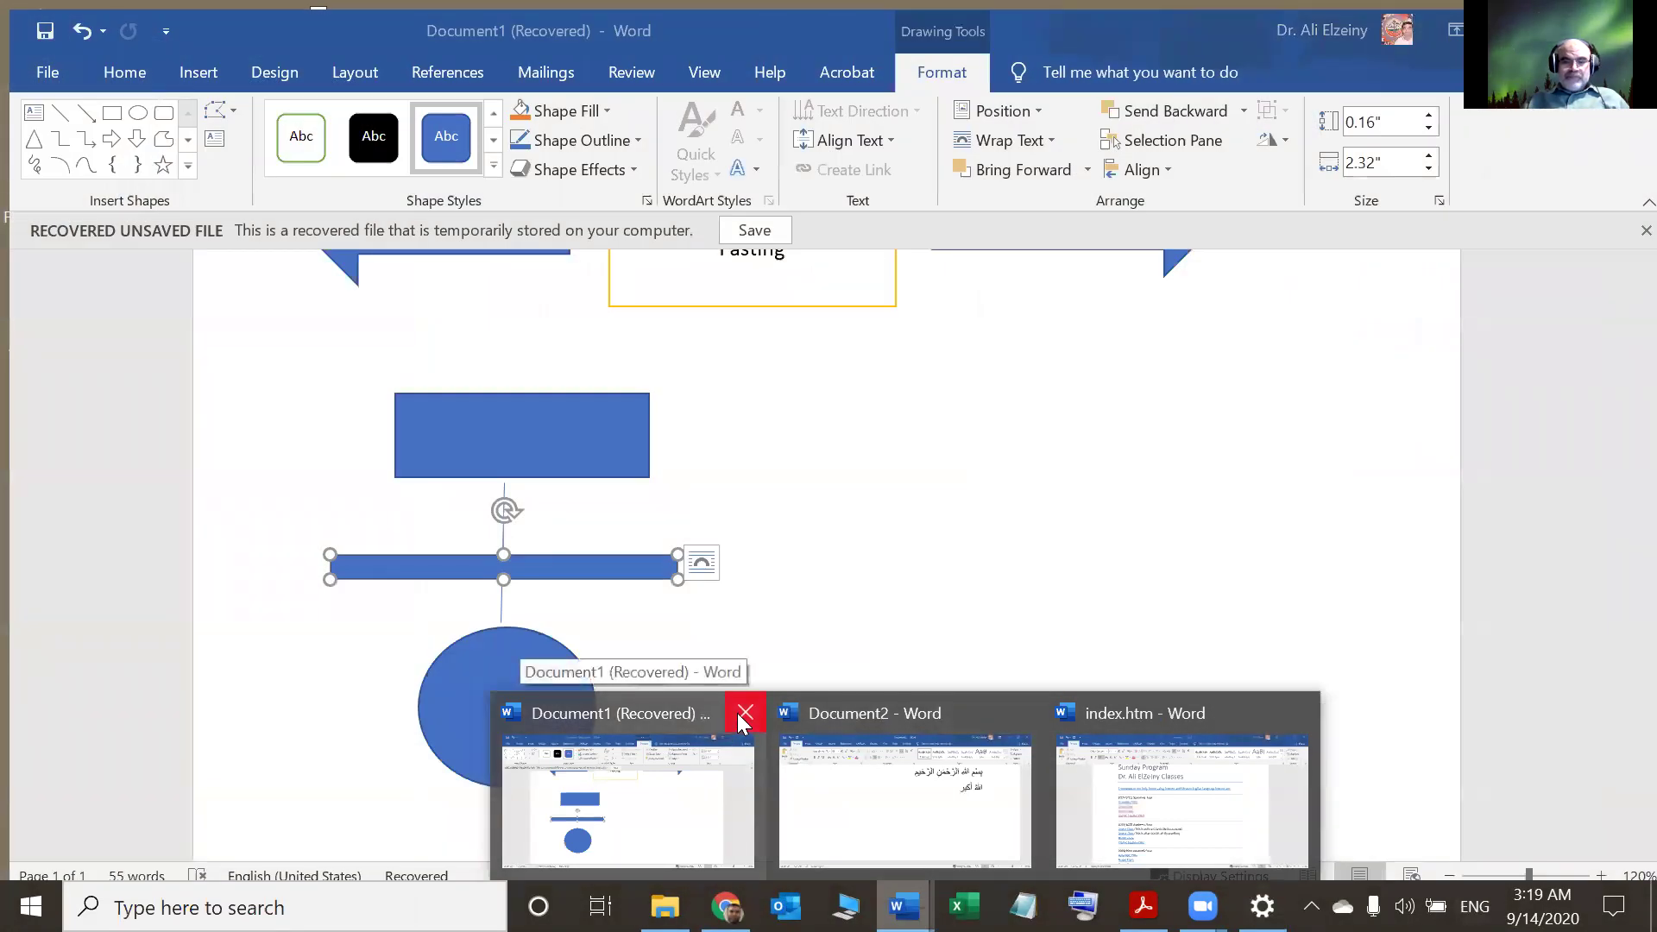
left_click(742, 714)
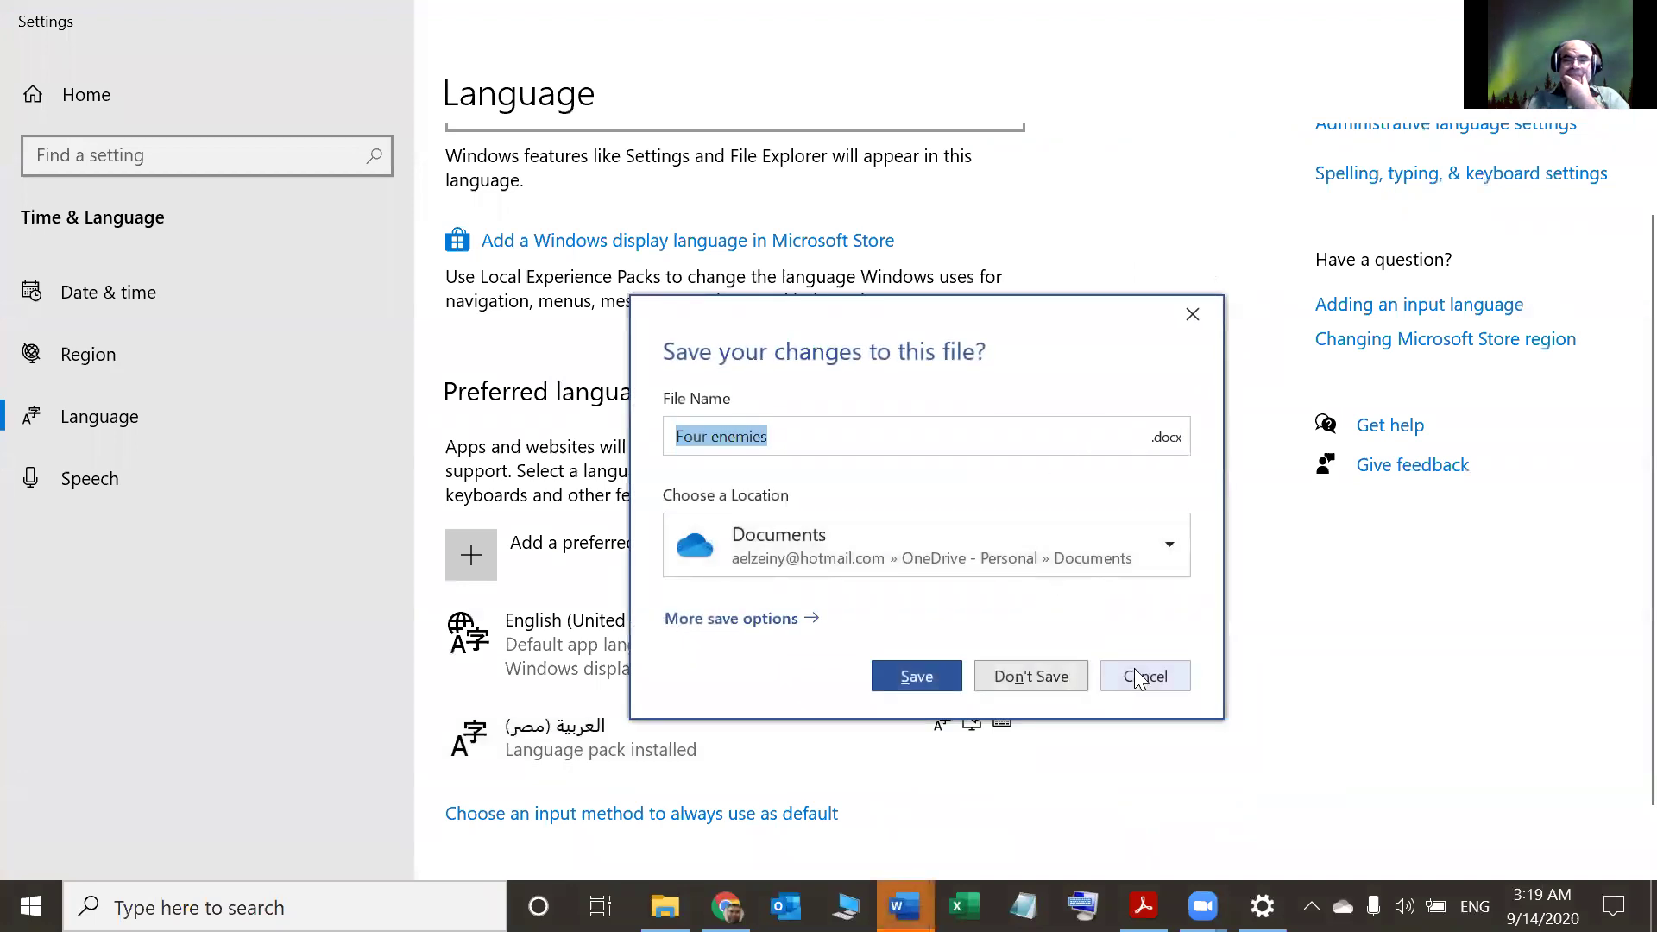
left_click(1145, 676)
key("super+d")
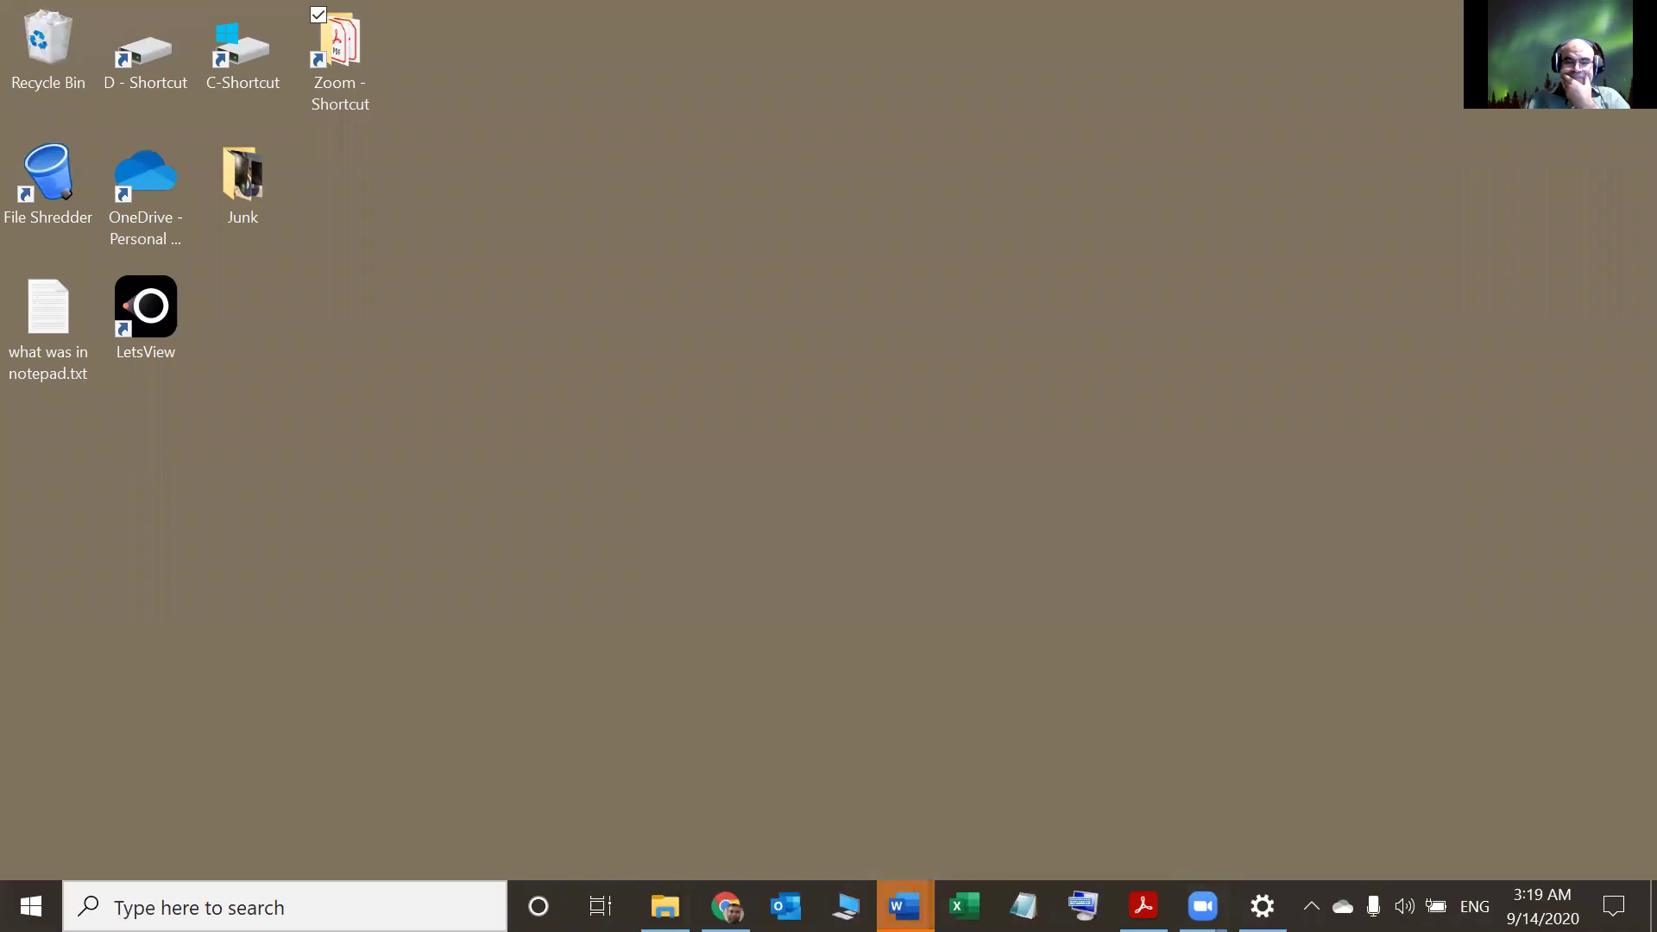
right_click(904, 906)
left_click(1106, 840)
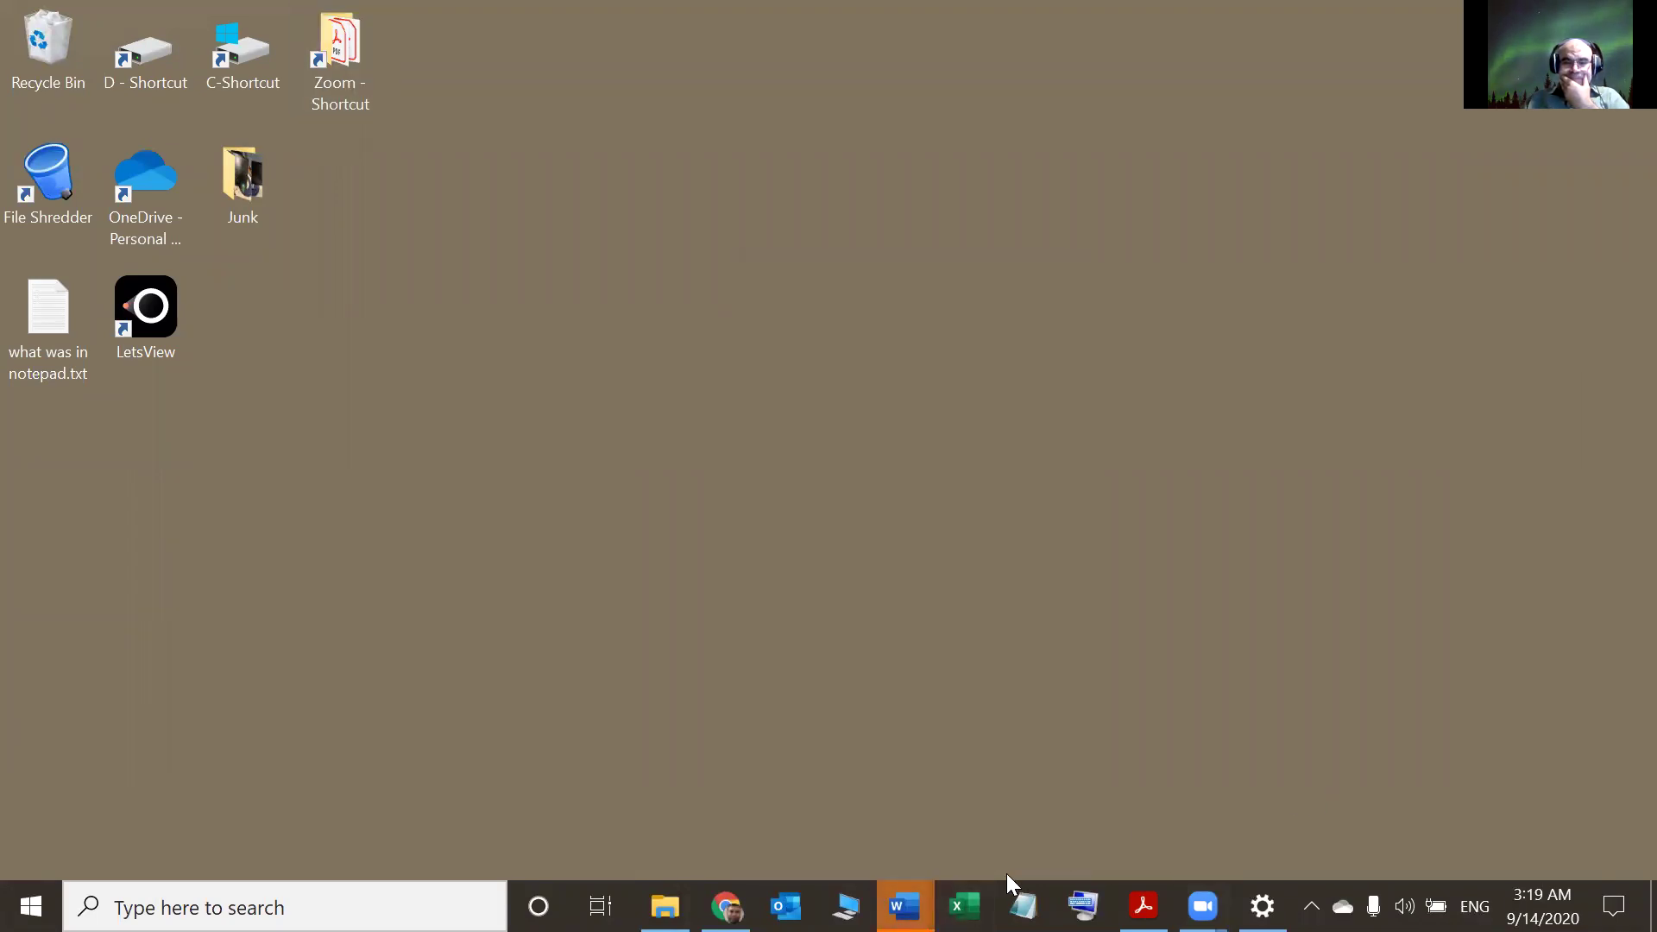
mouse_move(904, 906)
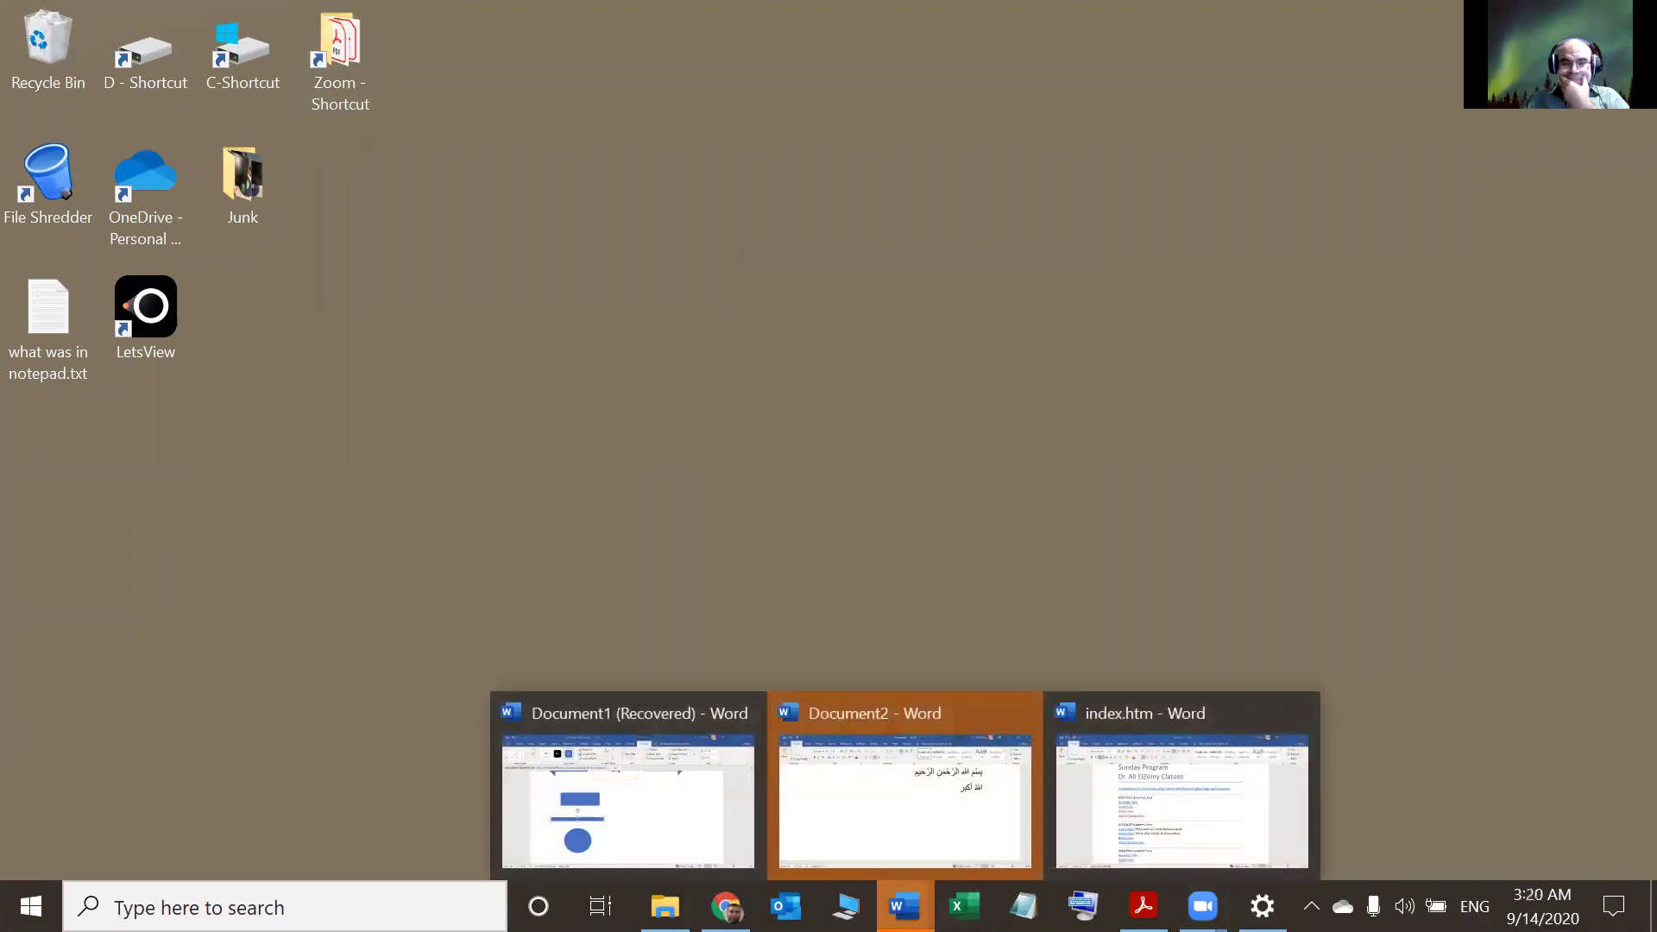
middle_click(898, 843)
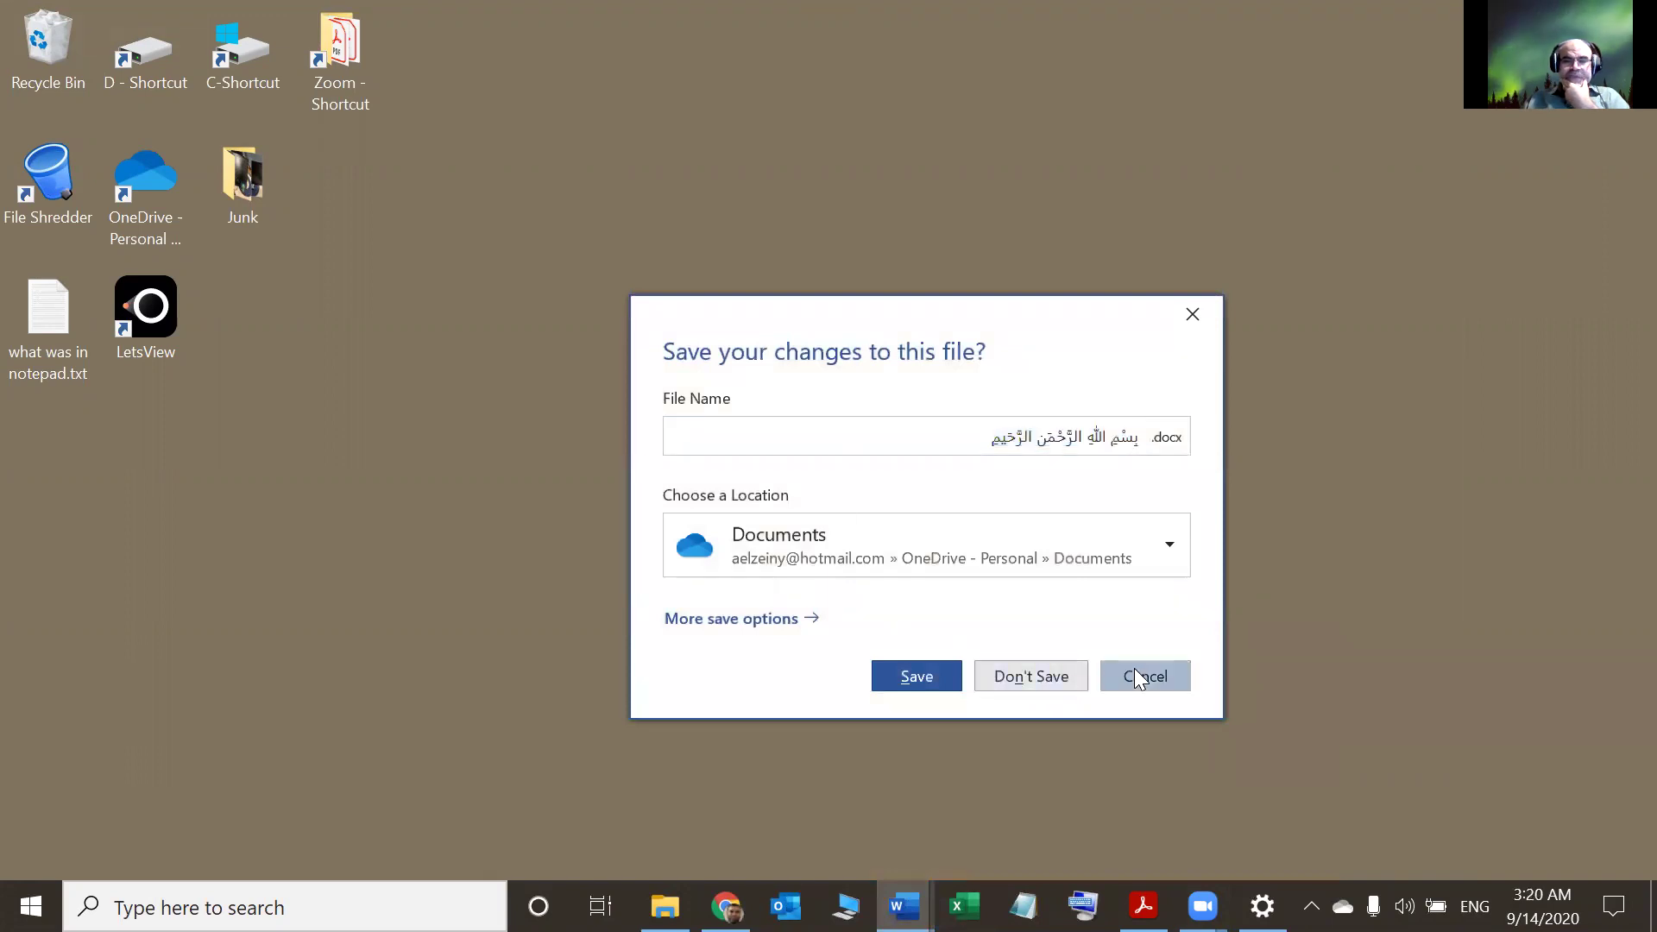
left_click(1139, 677)
mouse_move(905, 907)
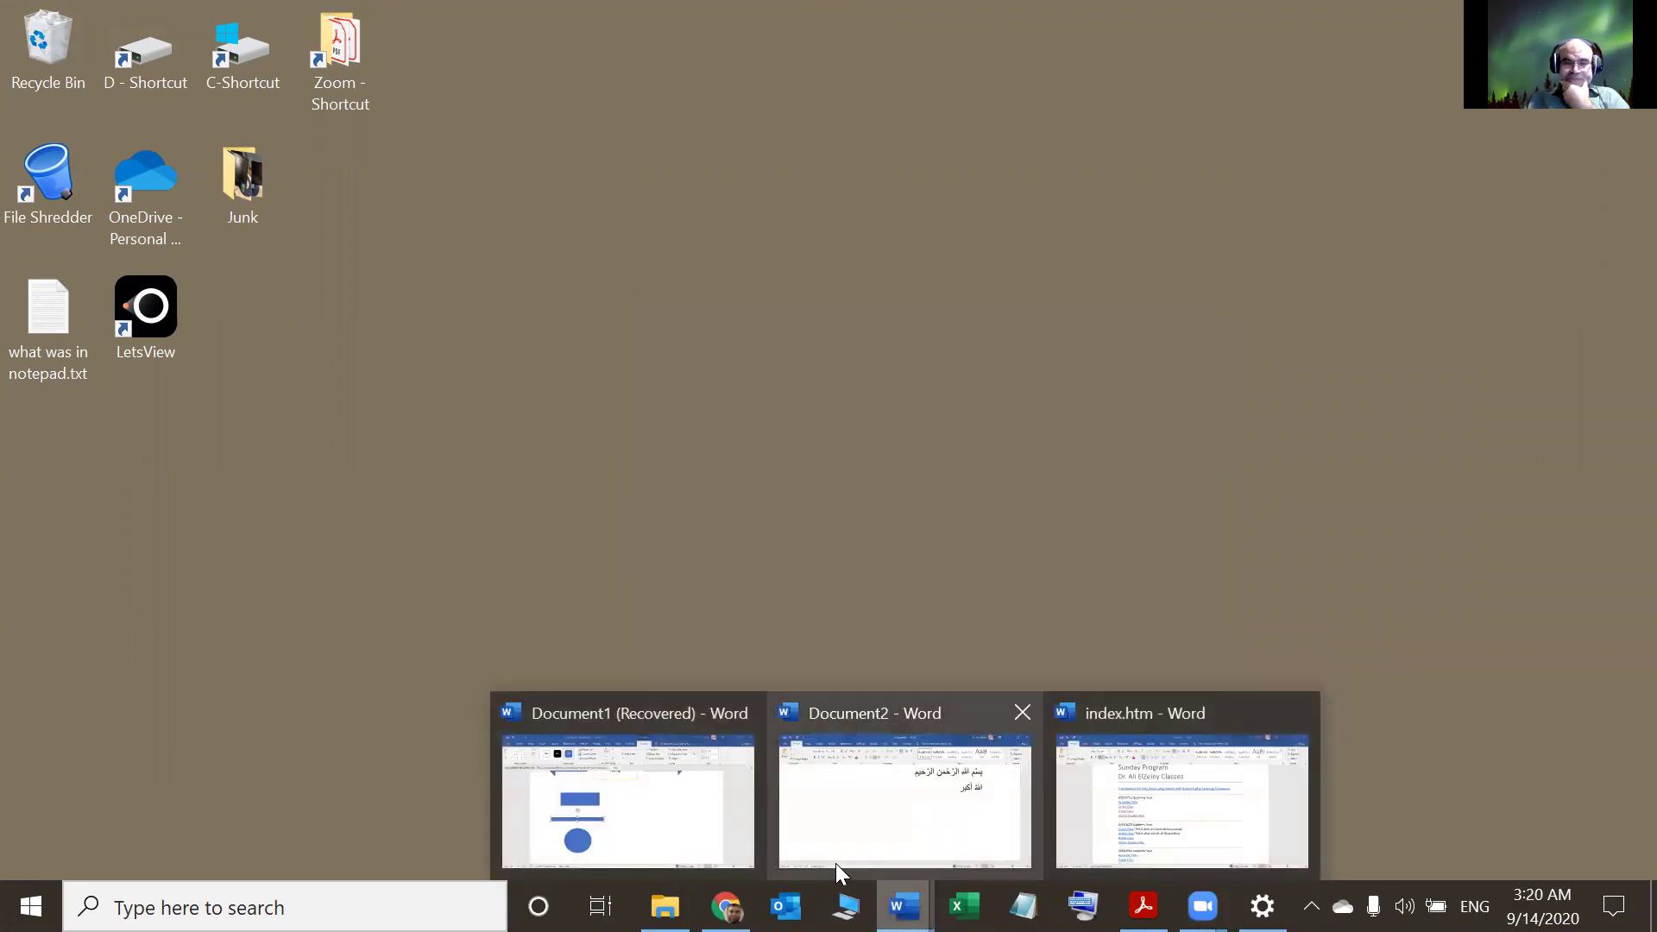
middle_click(732, 836)
left_click(944, 514)
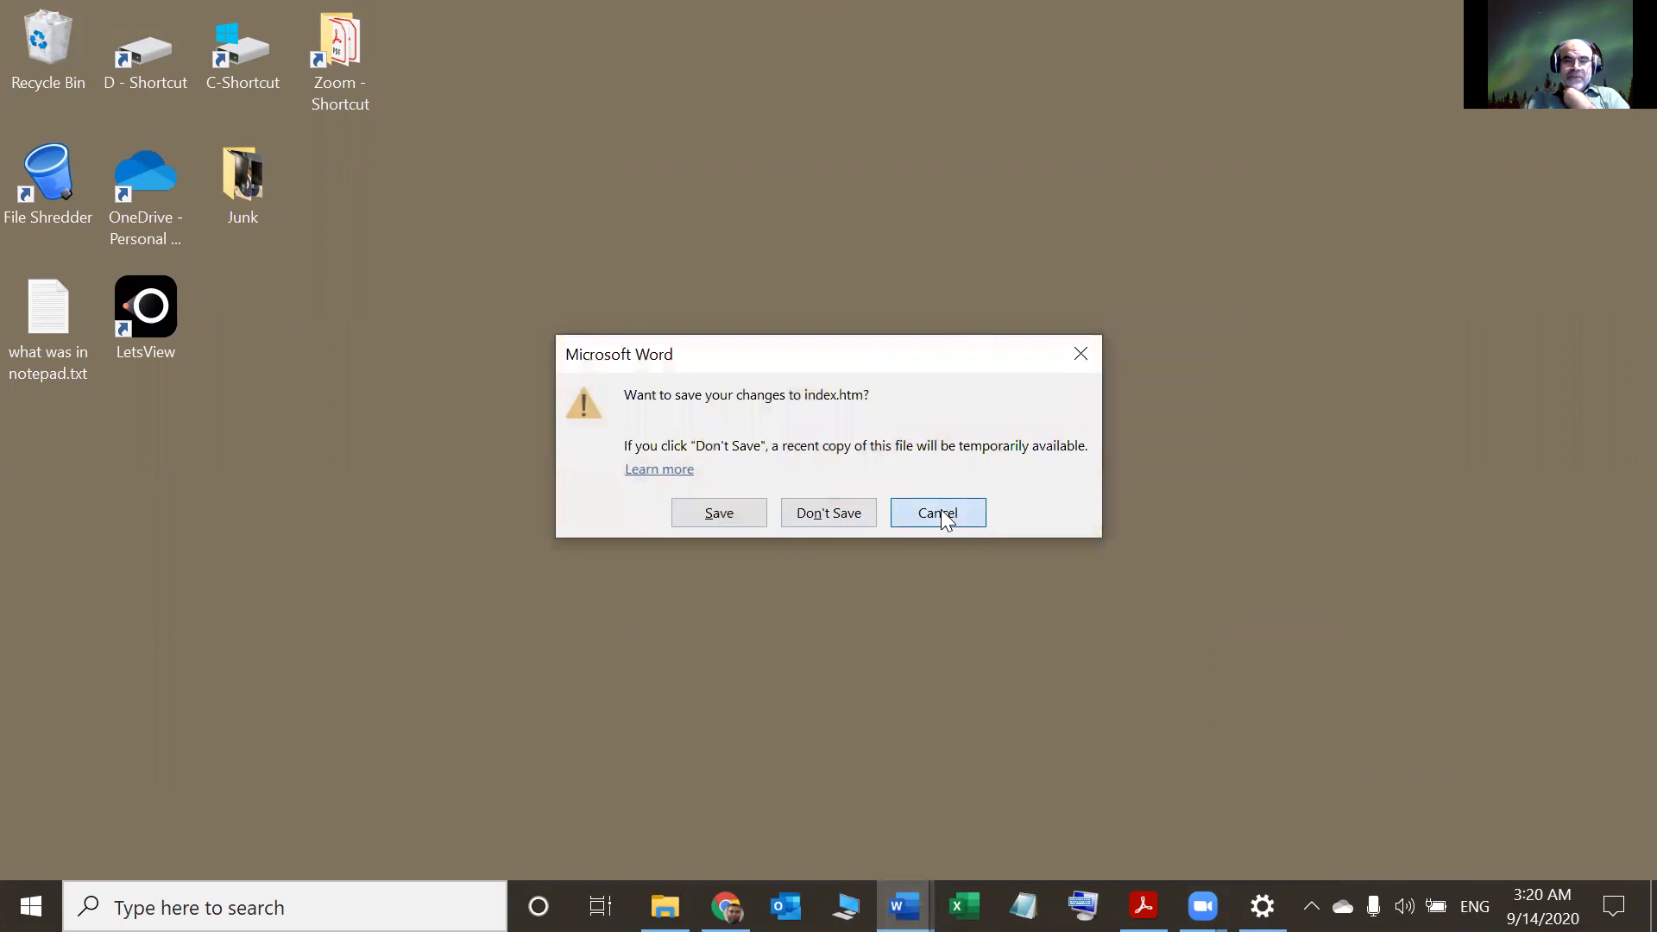
- Switch to the index.htm window in Word and create a new blank document from there
mouse_move(904, 906)
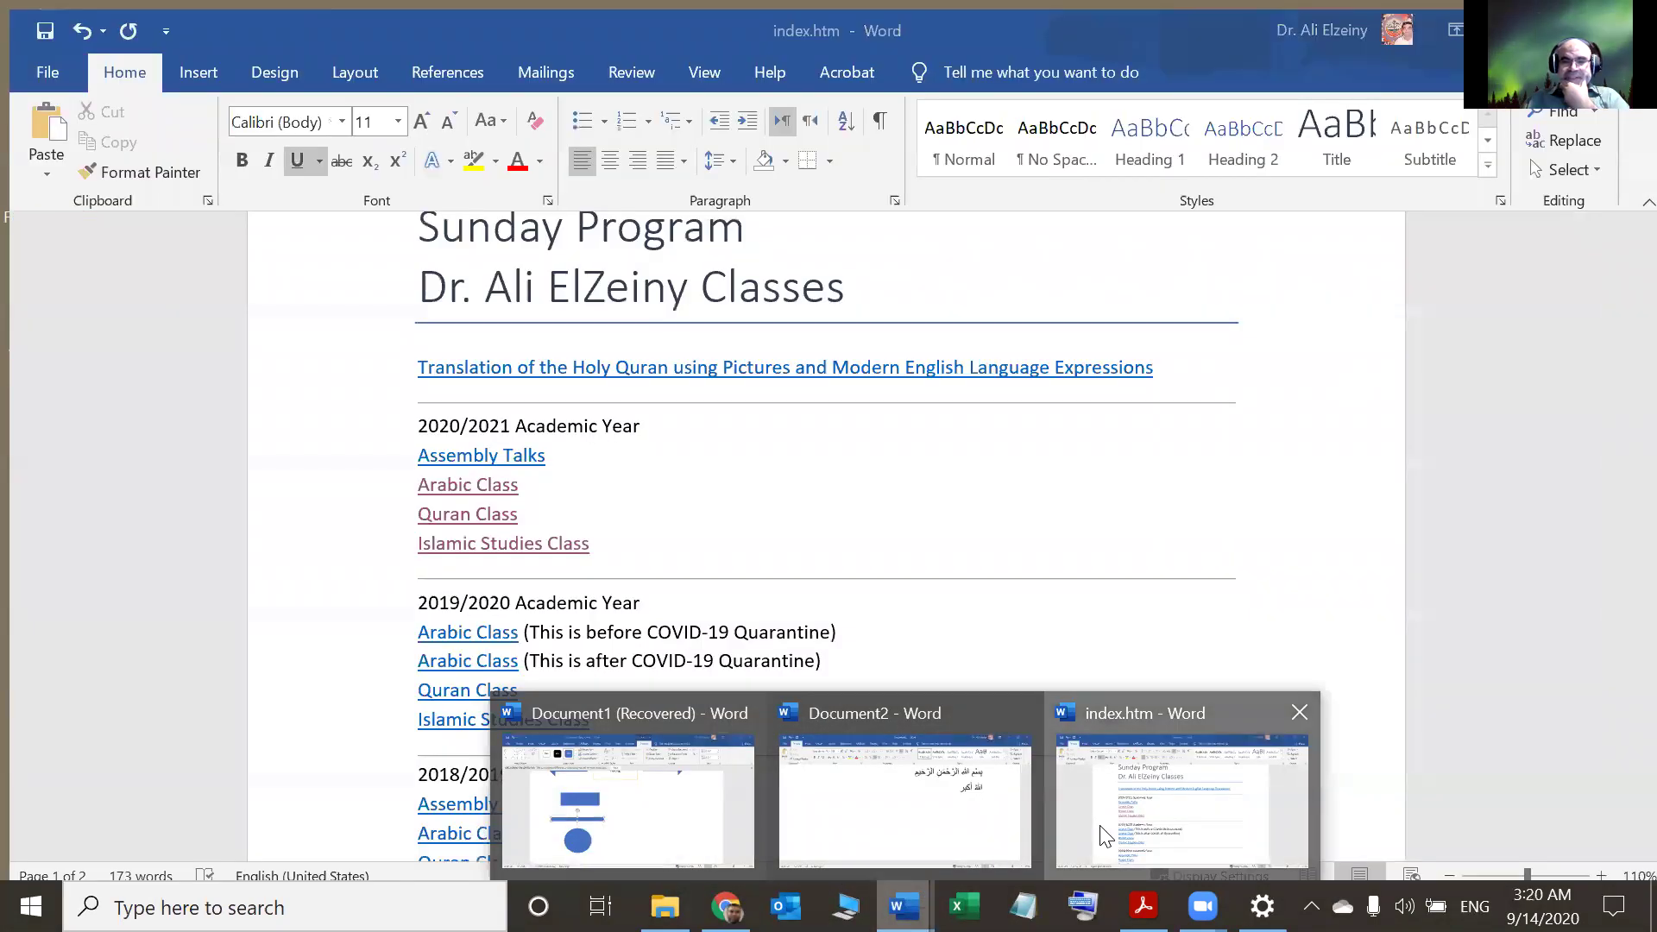
left_click(1105, 836)
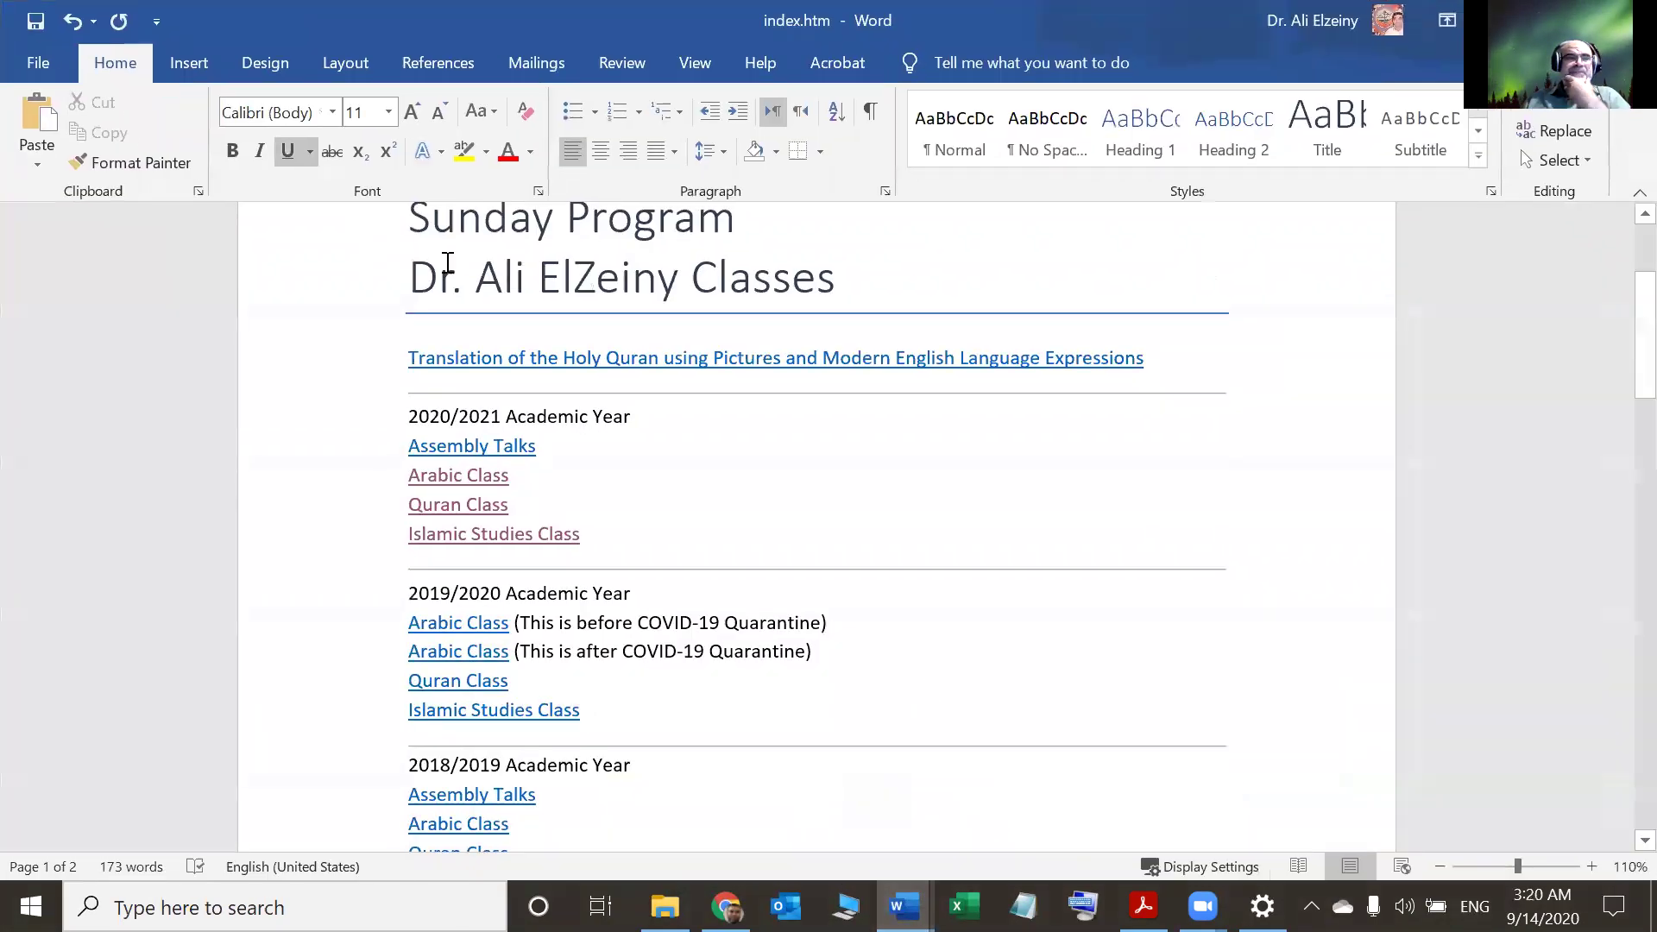
left_click(31, 69)
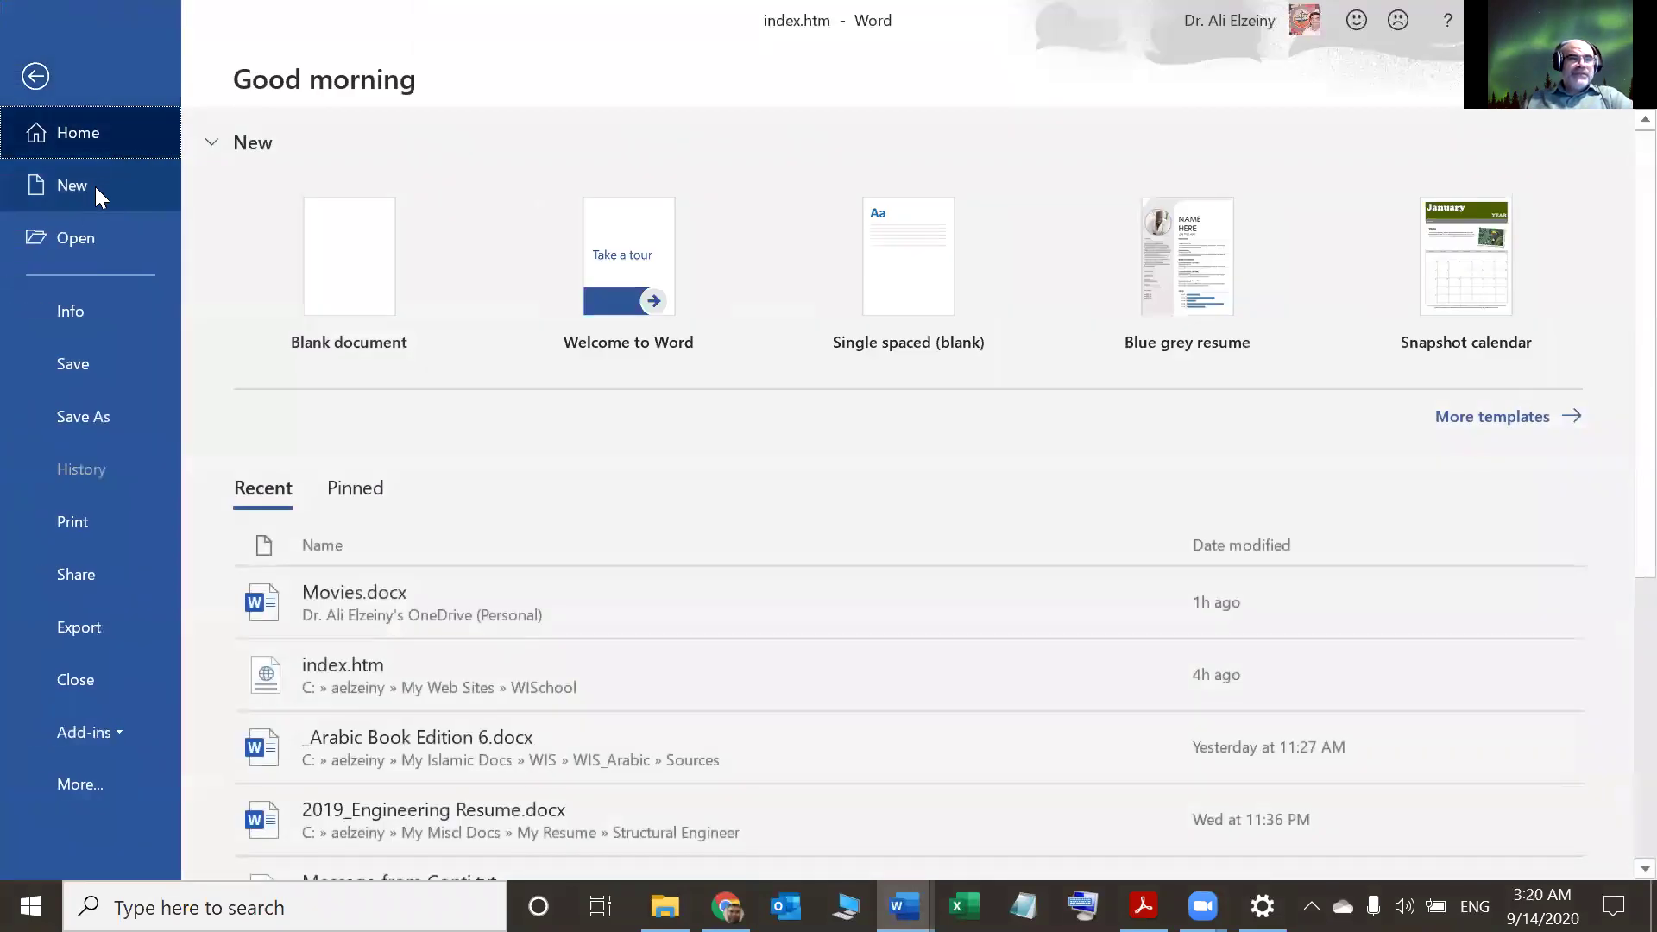
left_click(95, 187)
left_click(405, 268)
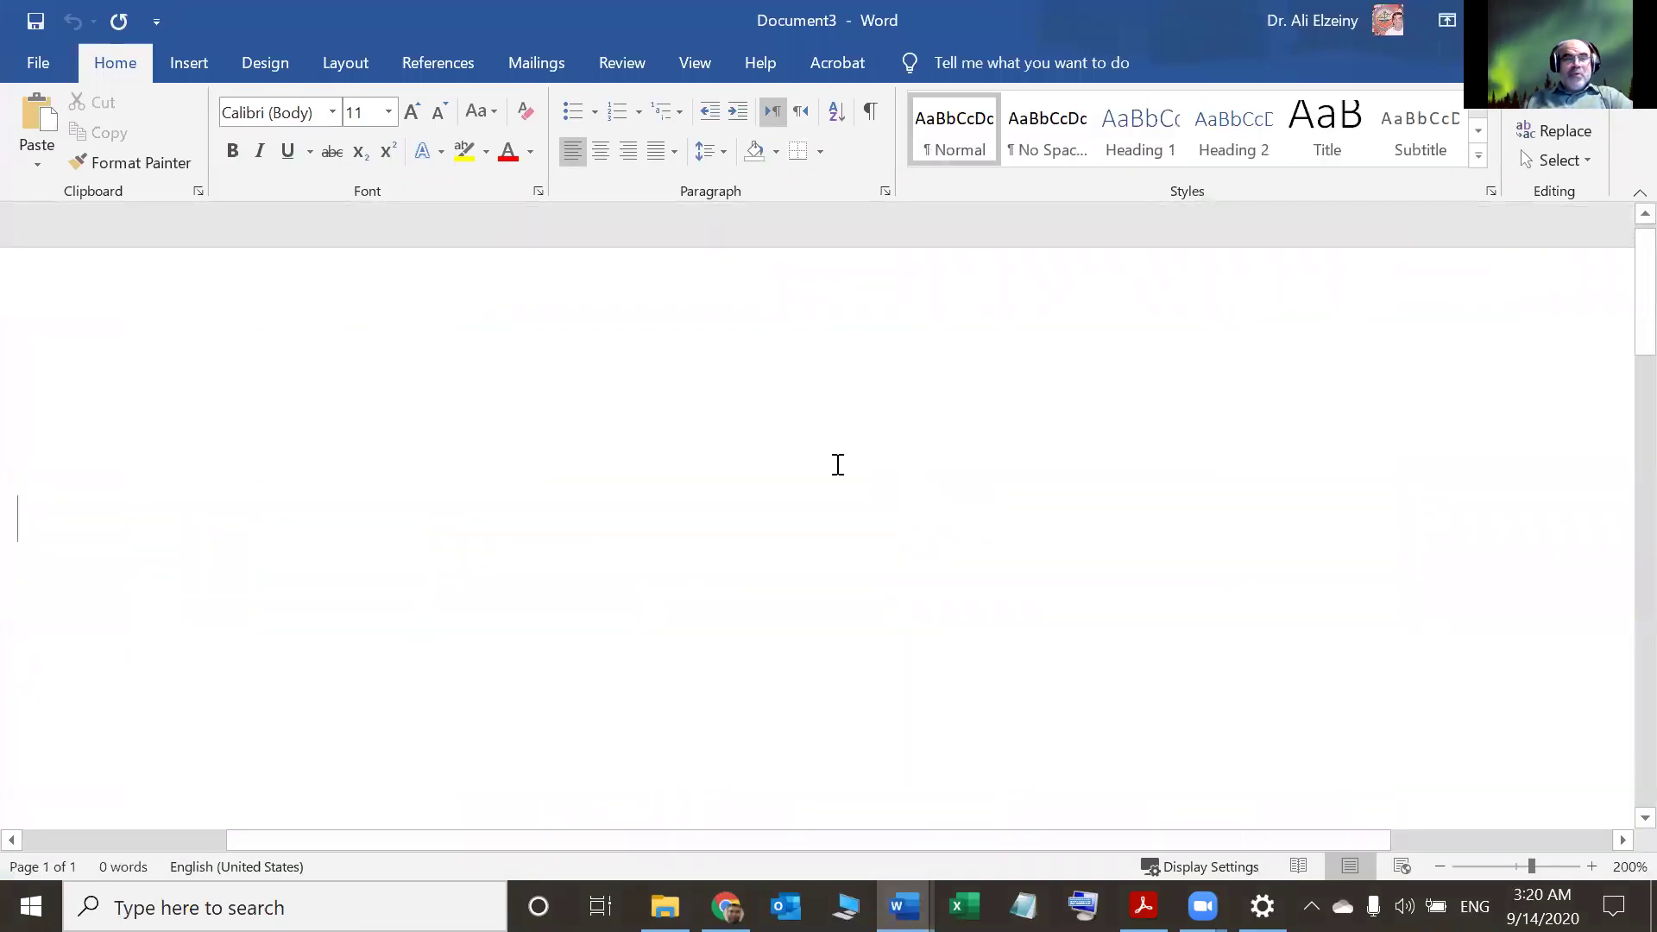
- Set the font size to 22 and the paragraph direction to right-to-left in the blank document
left_click(389, 111)
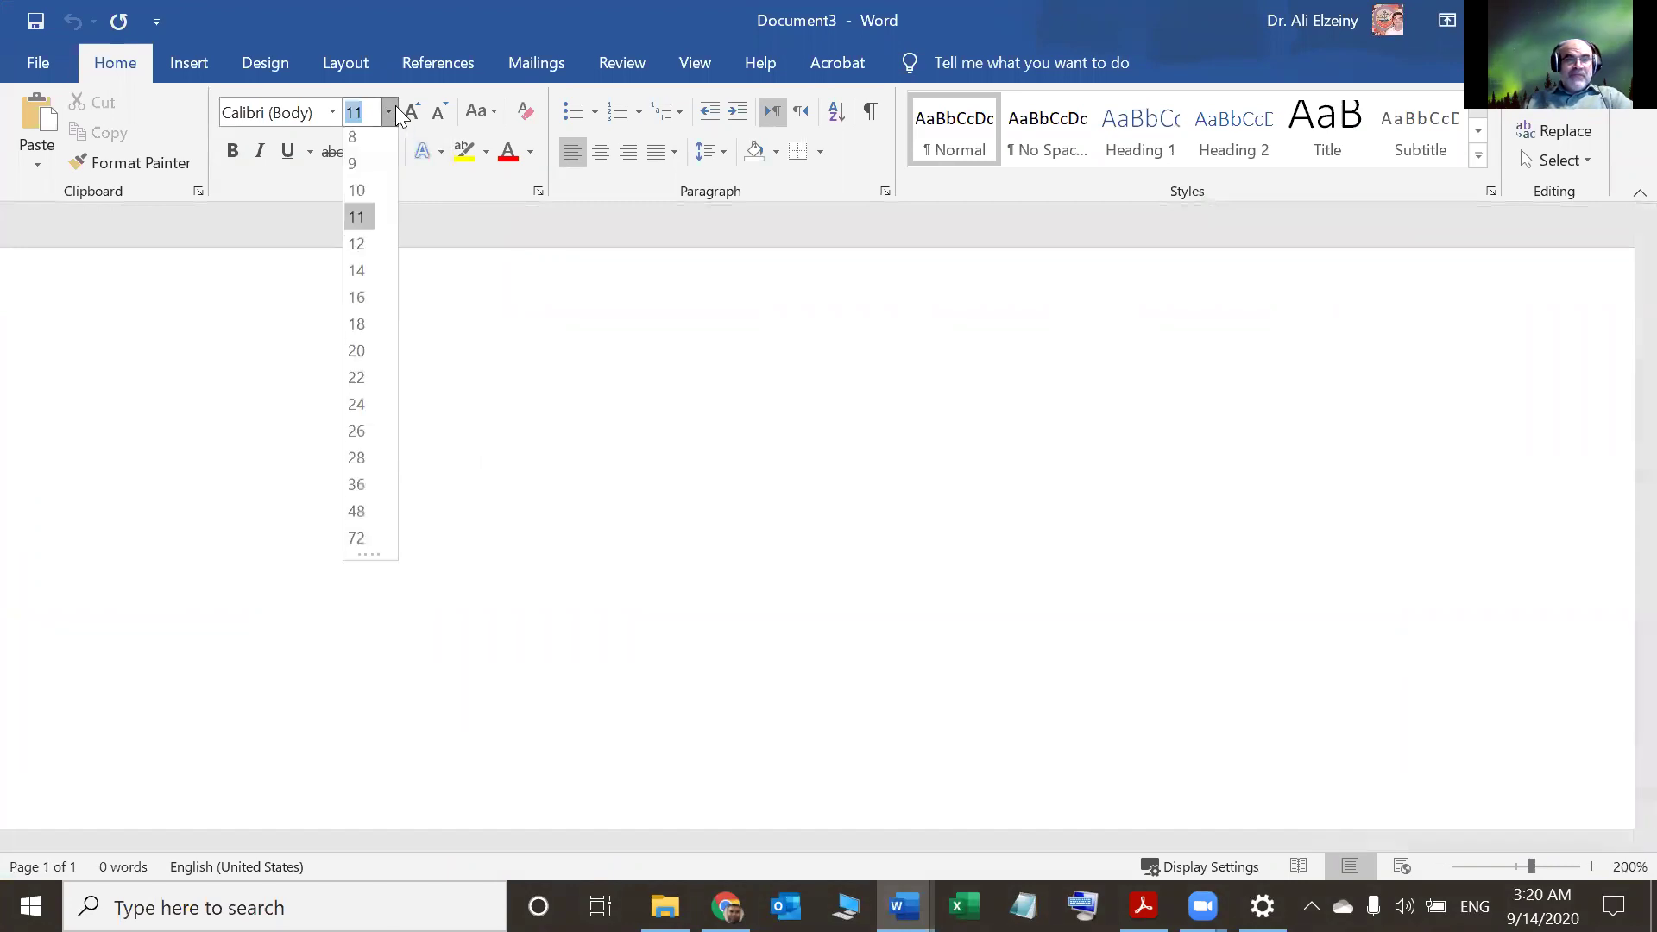
left_click(366, 378)
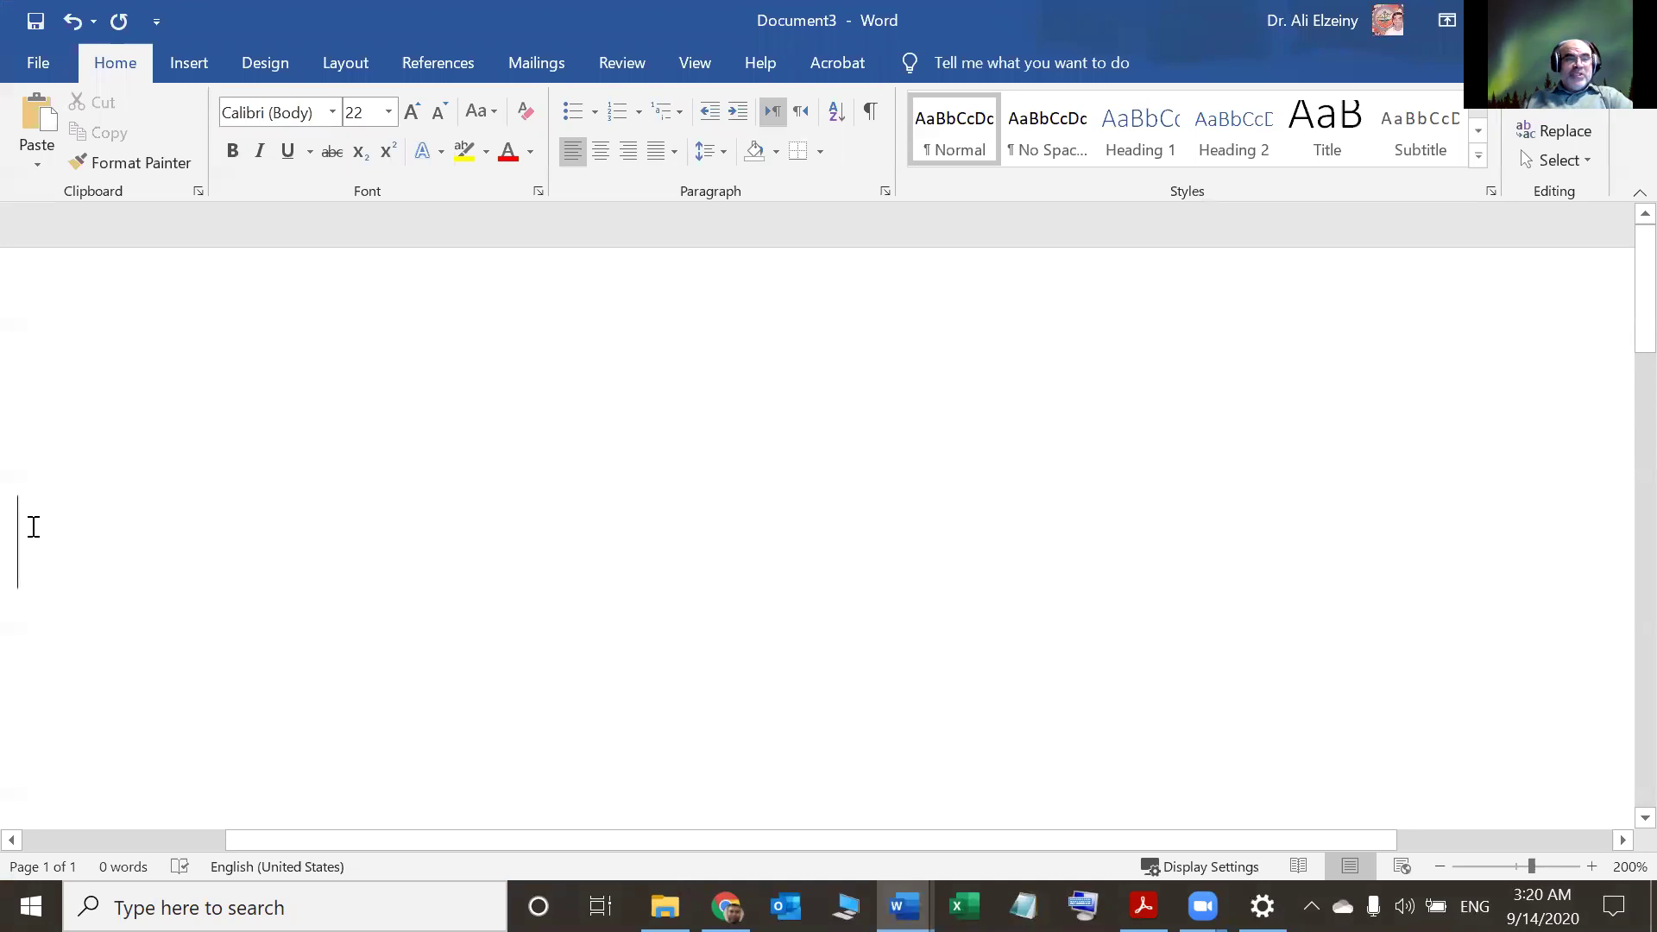
left_click(803, 116)
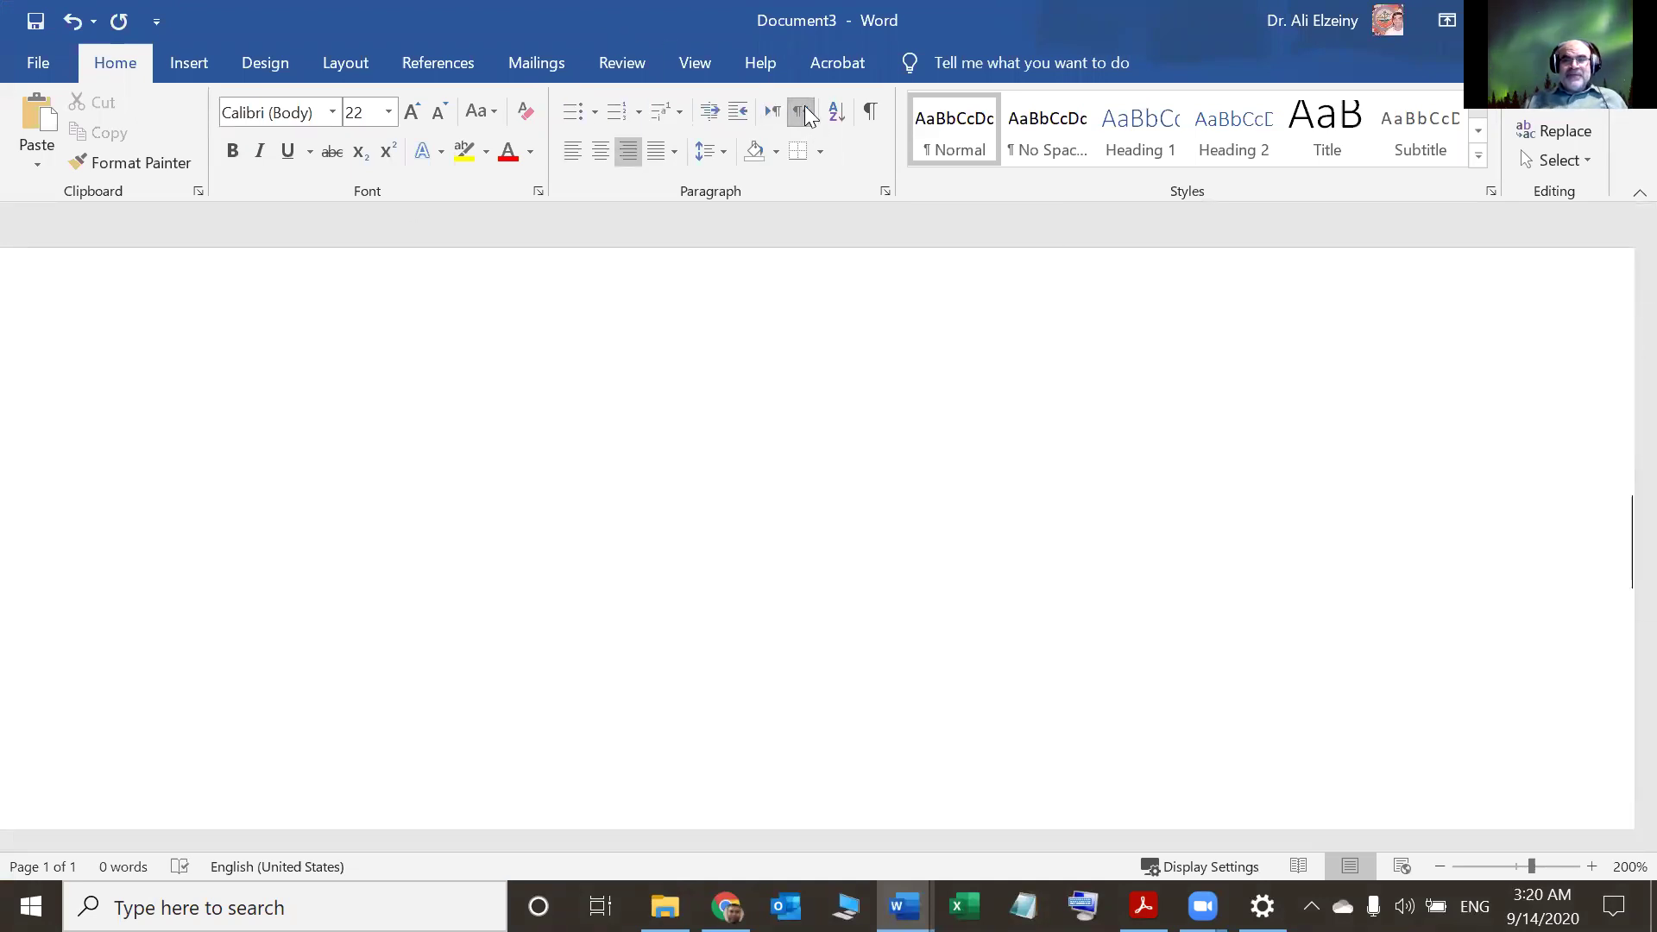
type("hggi")
key("BackSpace")
key("BackSpace")
key("BackSpace")
key("BackSpace")
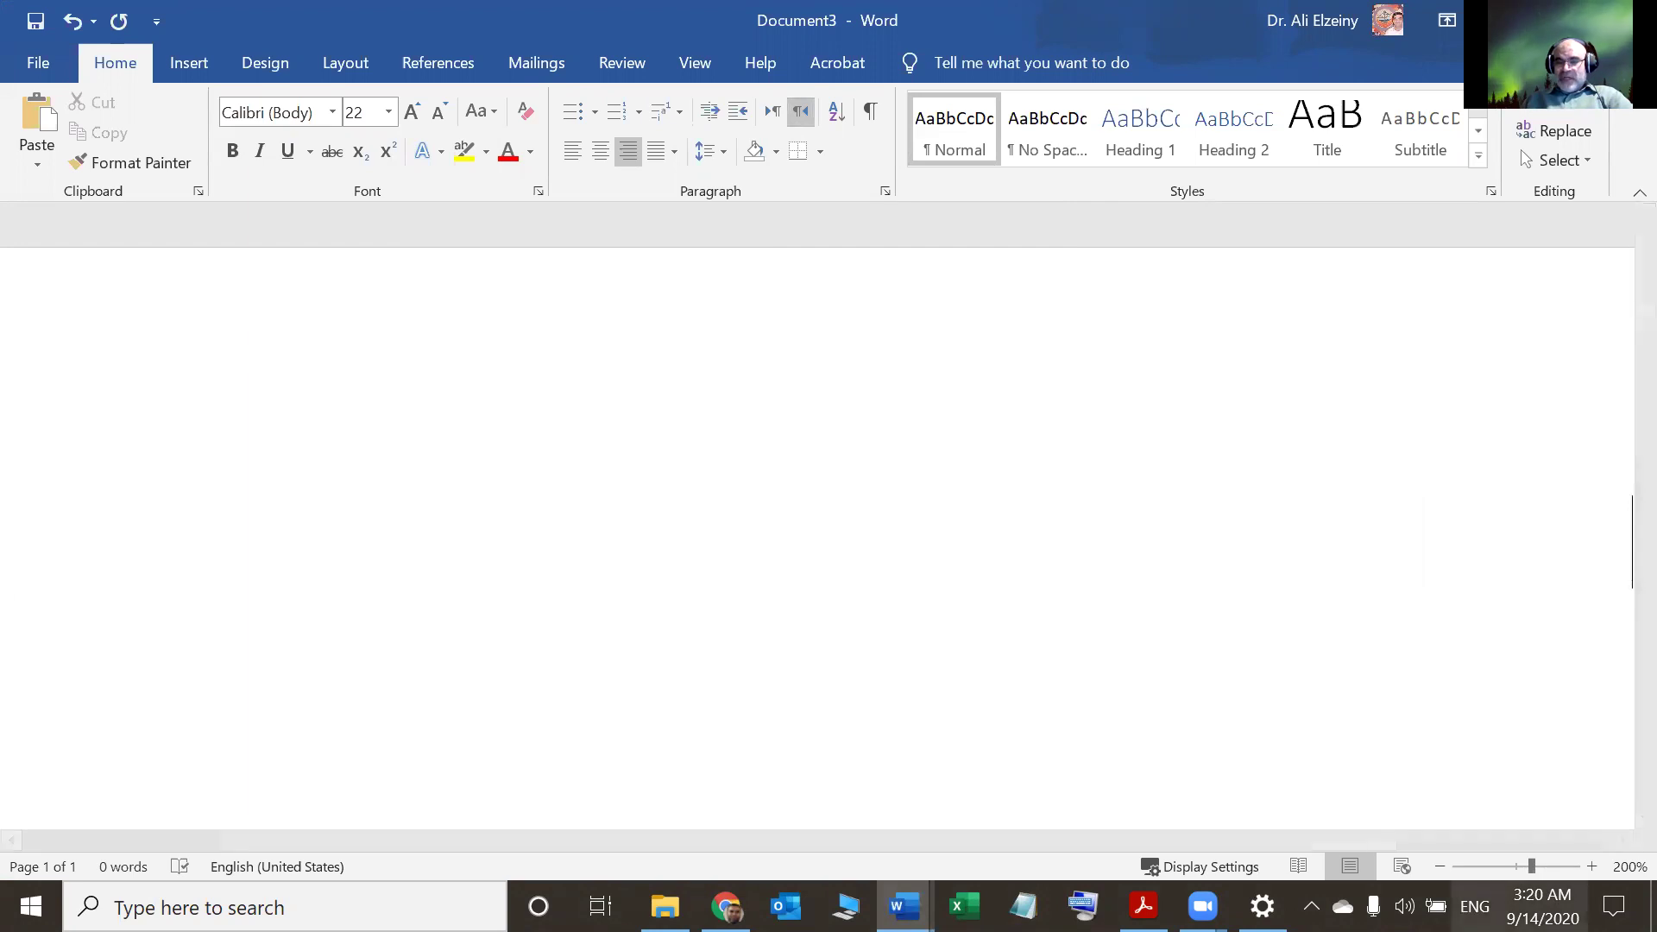
- Switch the input language to Arabic (Egypt) and enter the word "الله" in the document
left_click(1474, 906)
left_click(1456, 777)
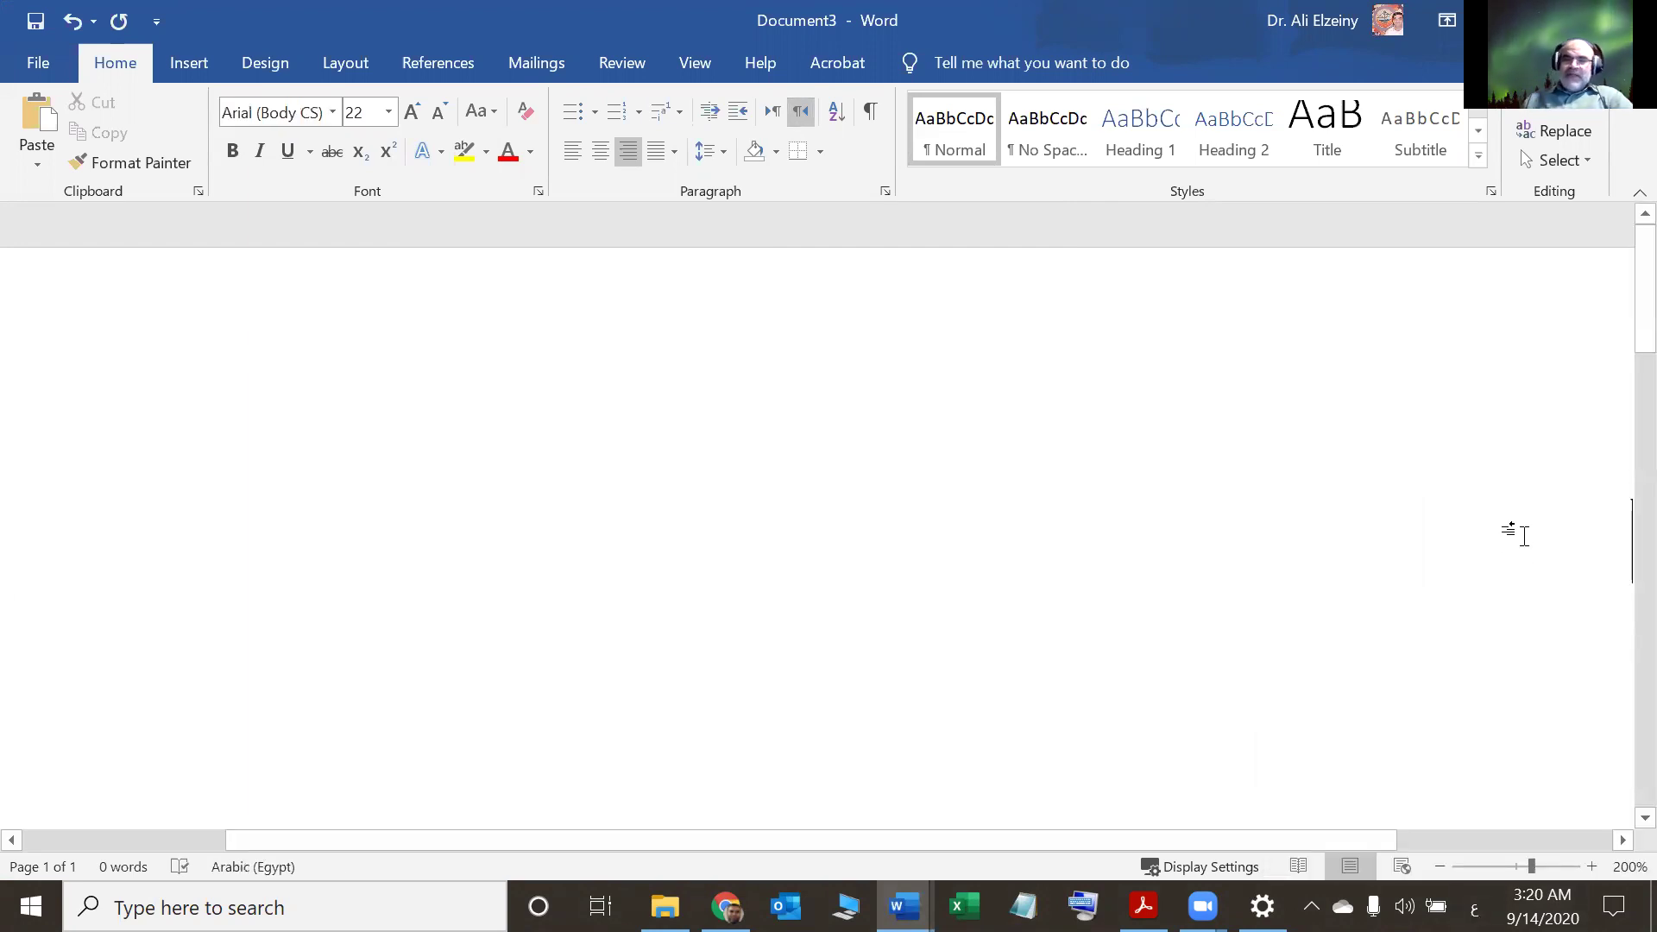
type("الله")
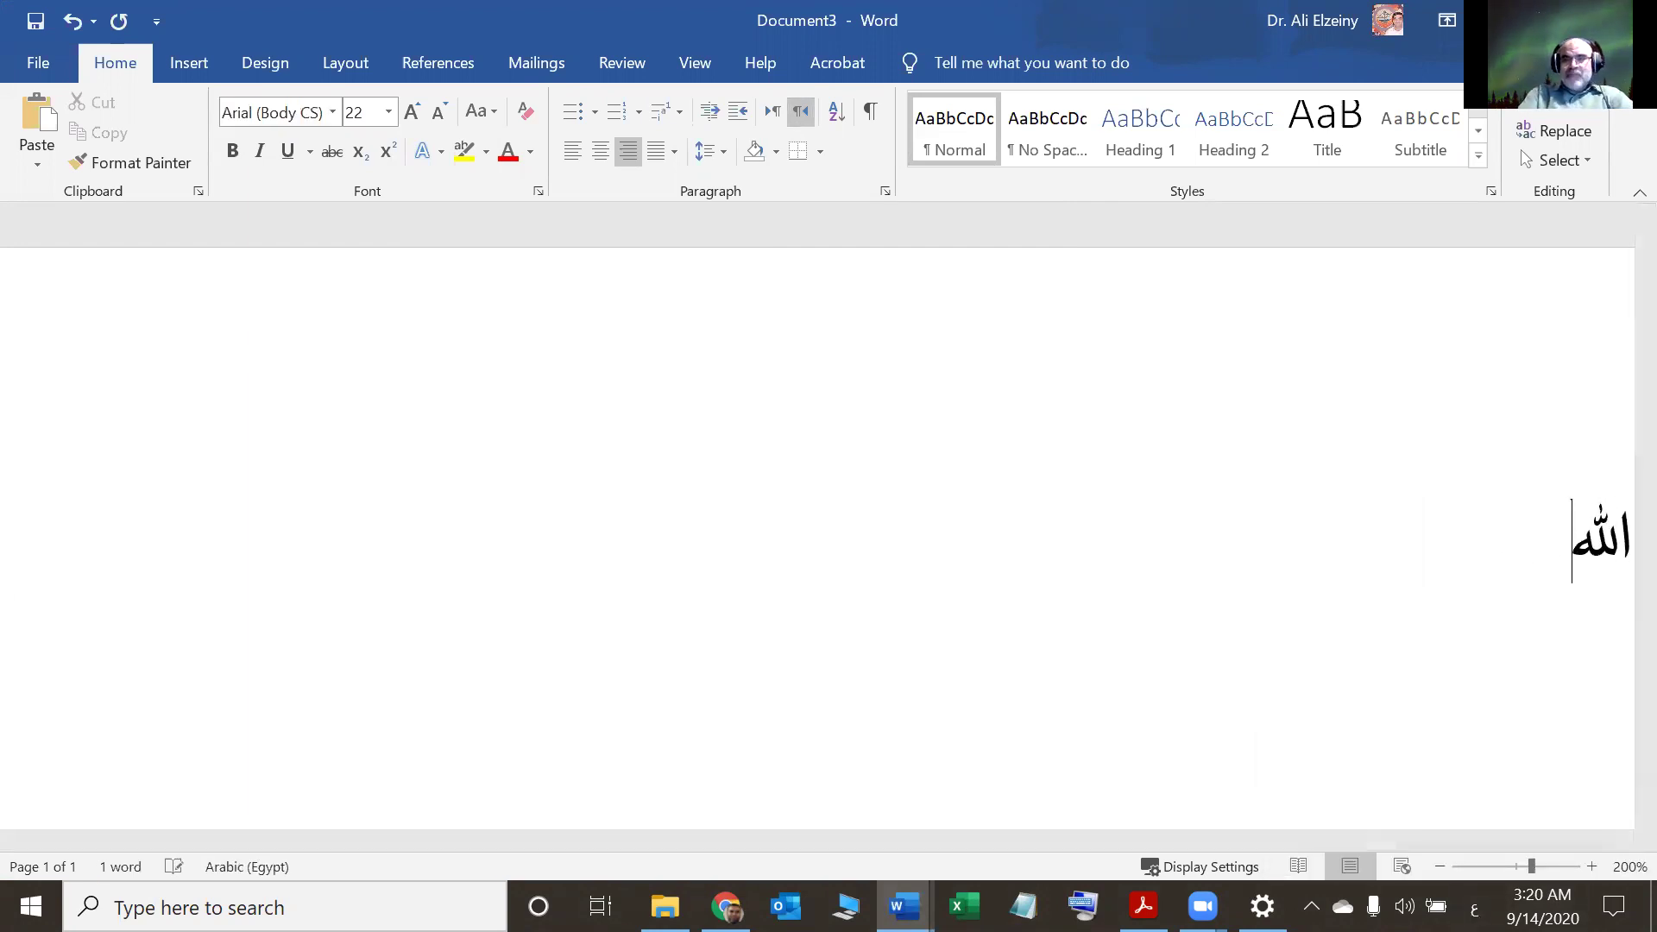
- Change the Arabic paragraph's direction to left-to-right and back to right-to-left
left_click(773, 114)
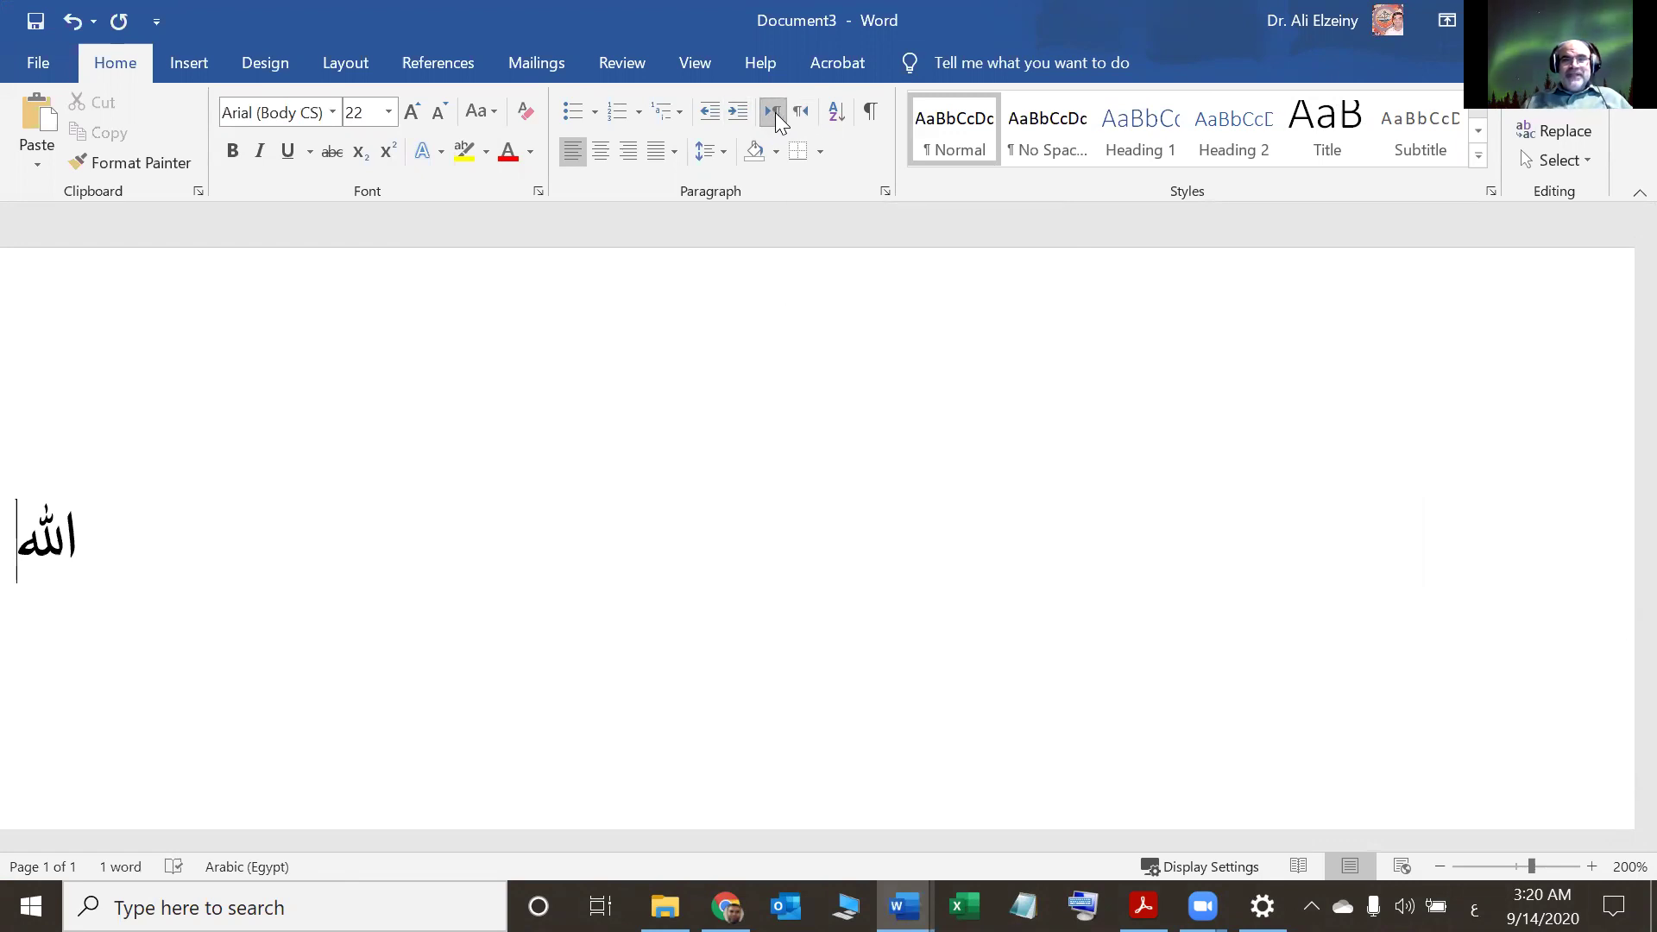
left_click(802, 112)
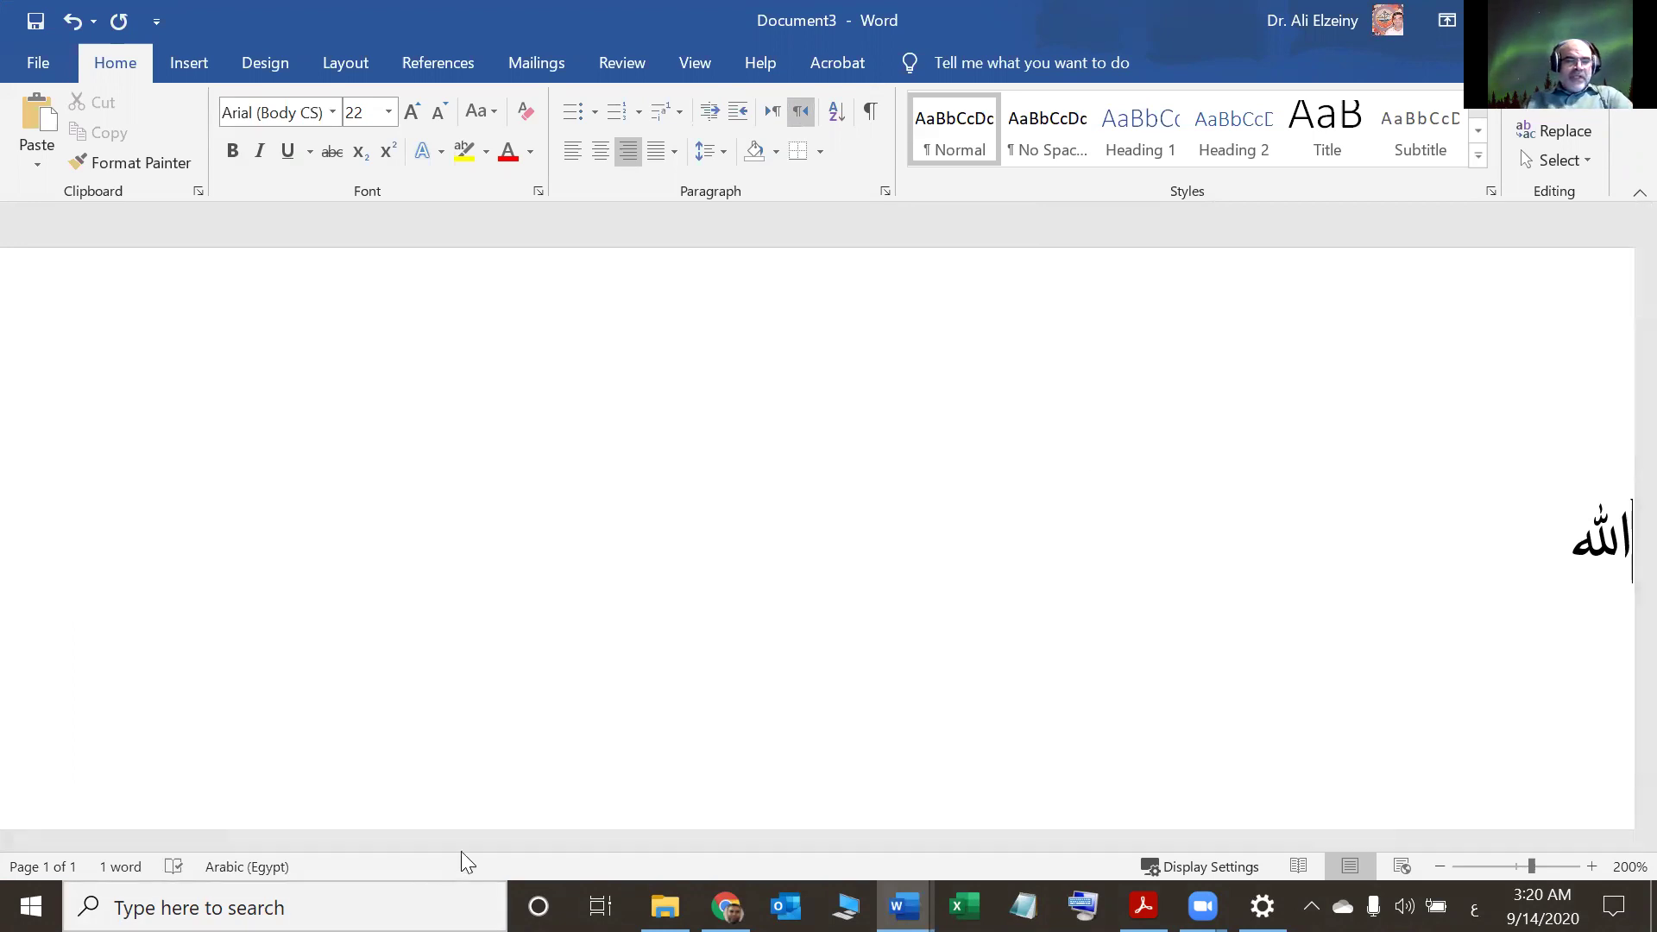
- Switch the input language to English (United States), search Windows for "key" and open the On-Screen Keyboard
left_click(284, 907)
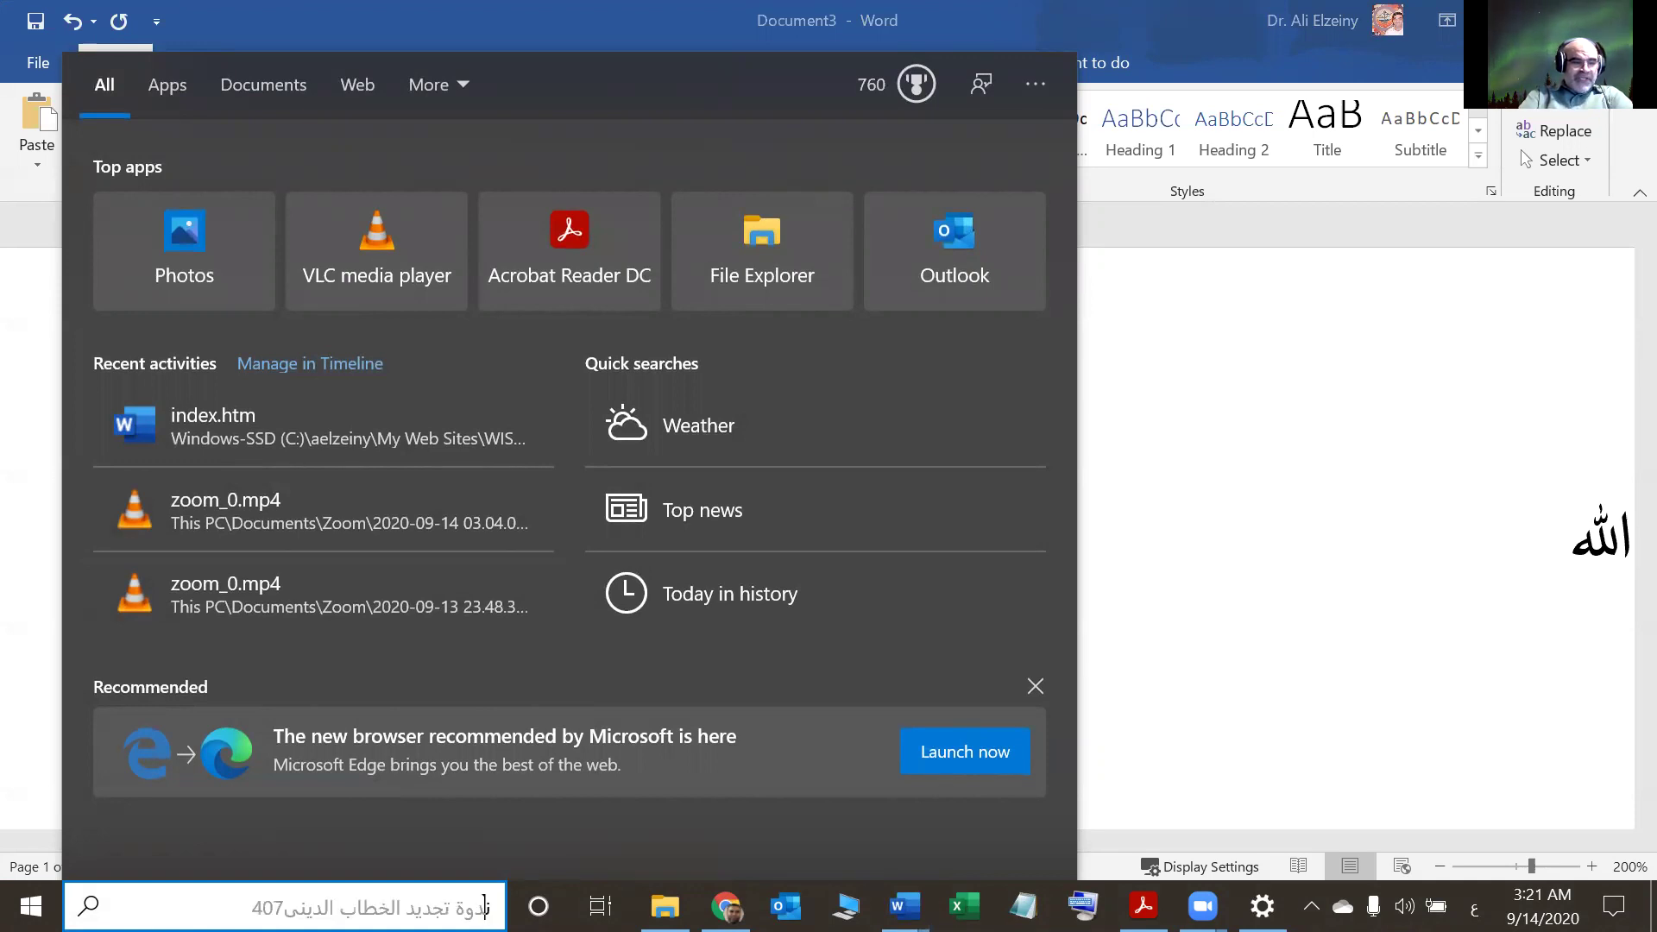
type("ن")
key("BackSpace")
type("ن")
key("BackSpace")
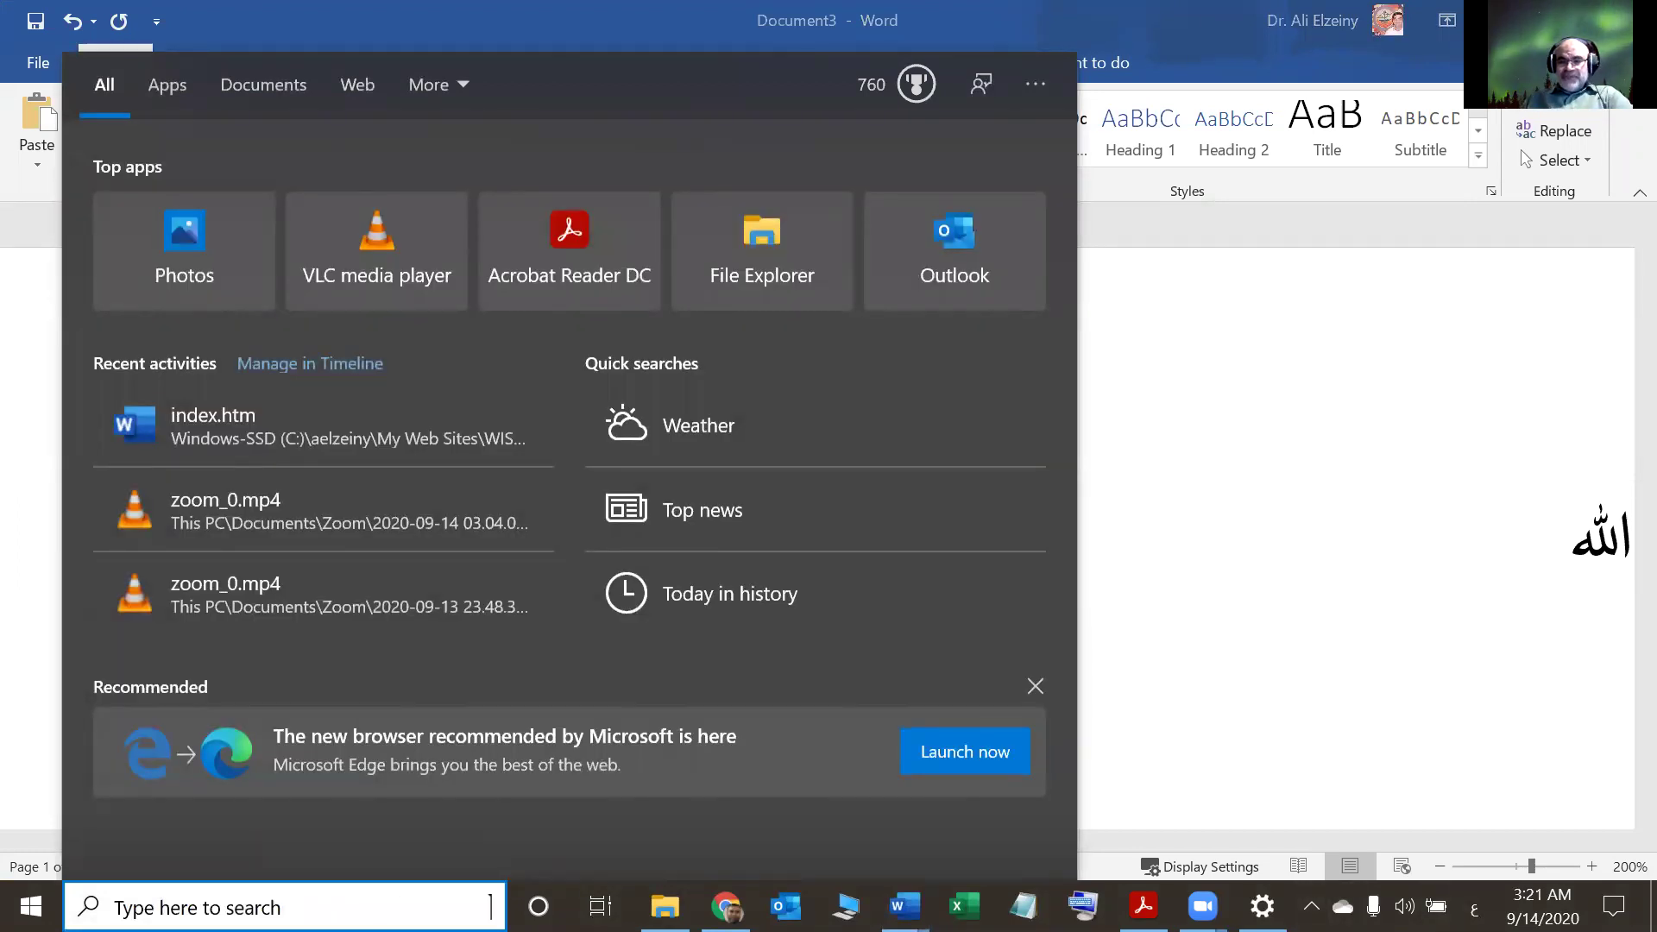
left_click(1474, 906)
left_click(1381, 675)
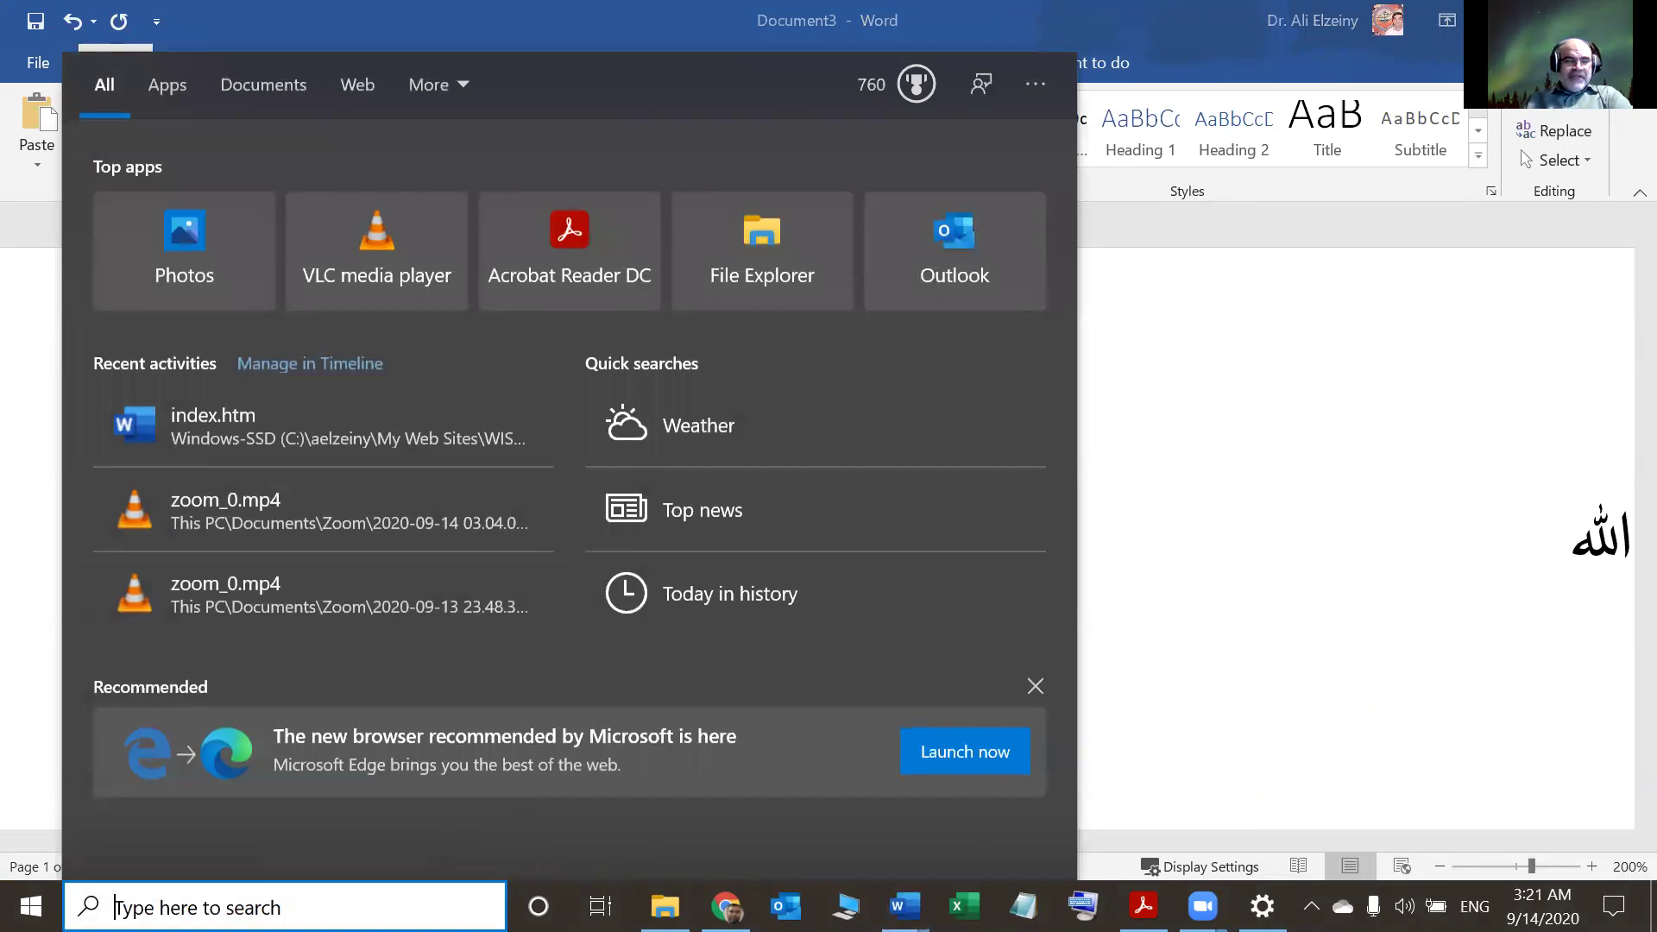
type("key")
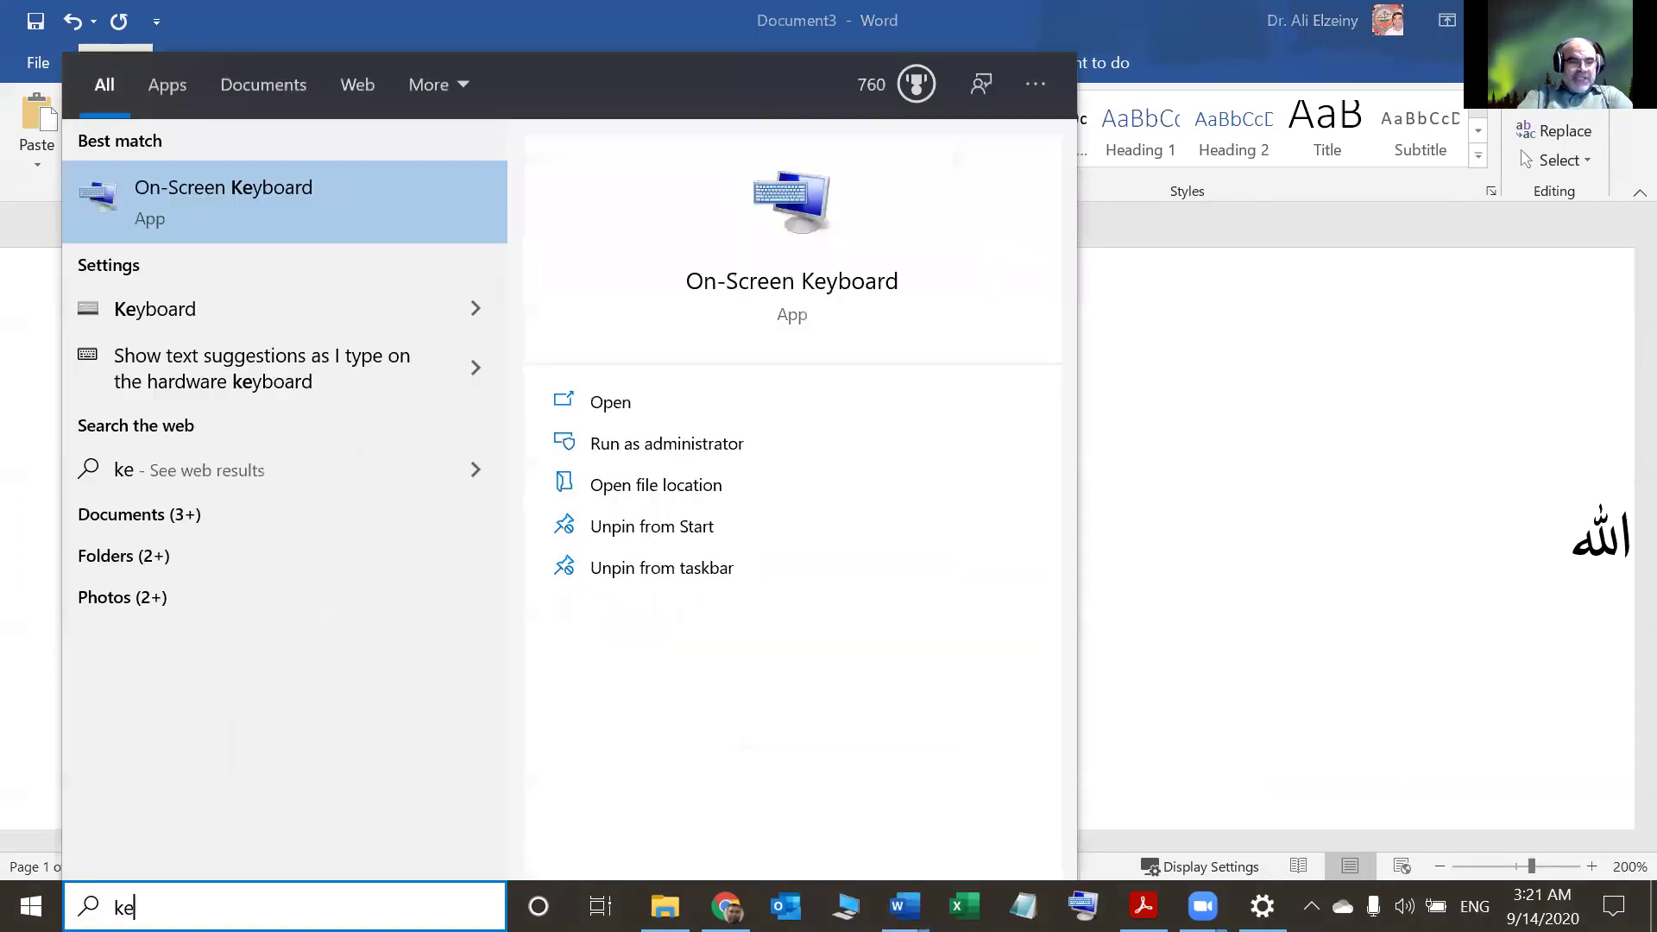
left_click(367, 200)
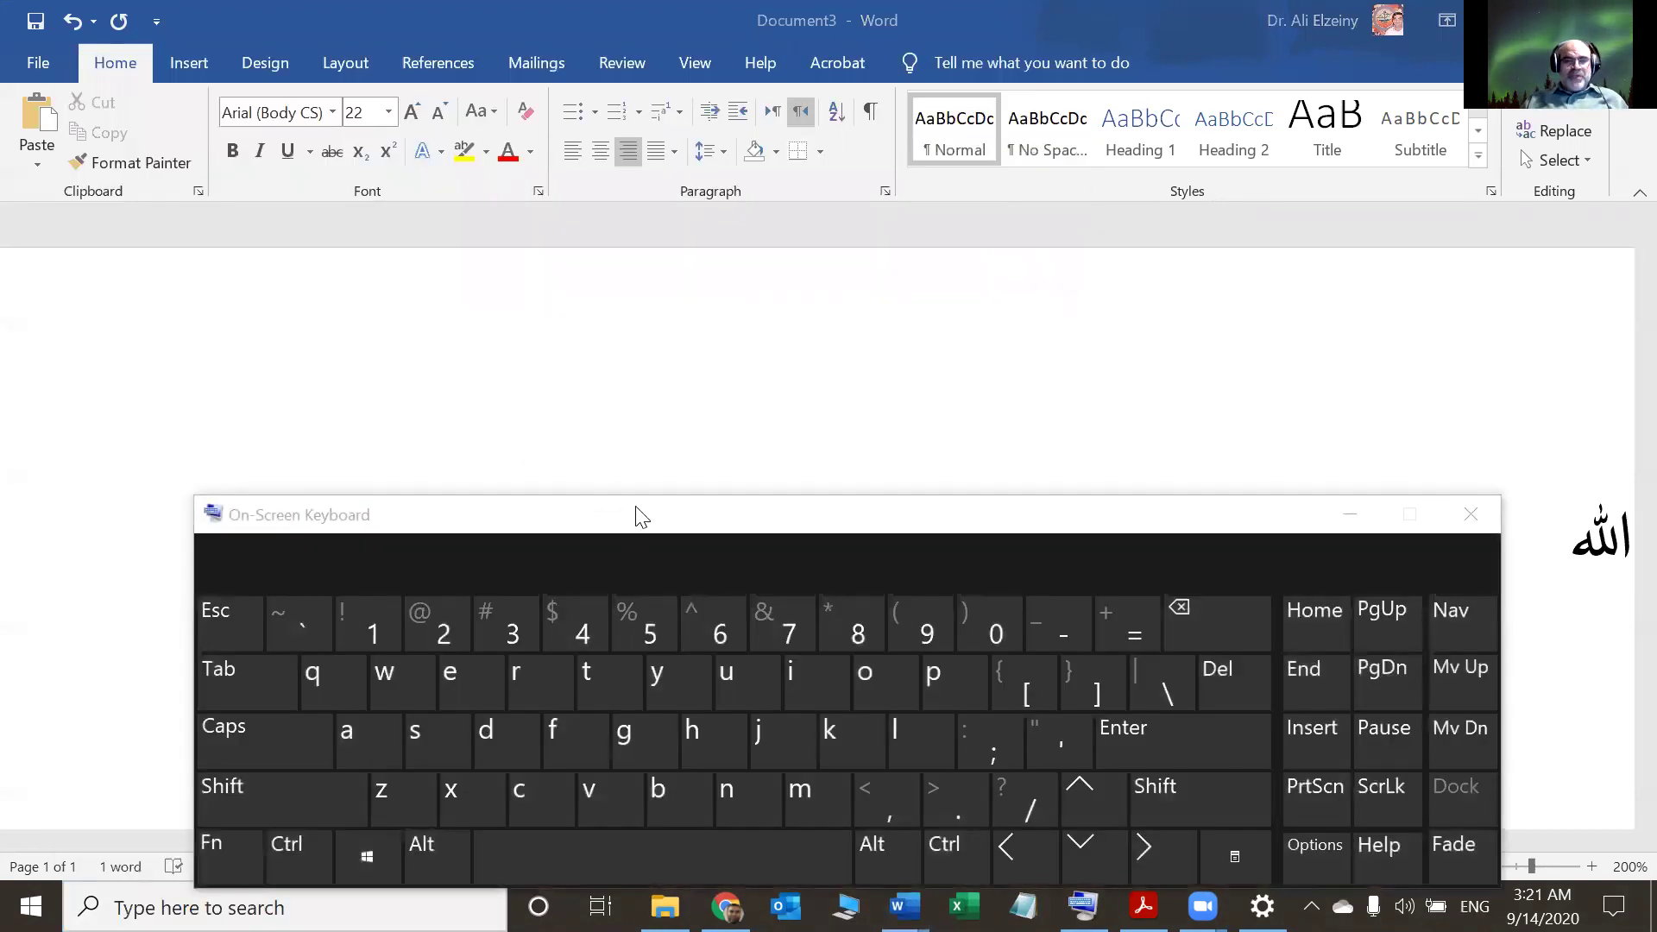
- Move the On-Screen Keyboard window higher over the document and switch the input language to Arabic (Egypt)
left_click(641, 516)
left_click_drag(636, 510, 532, 395)
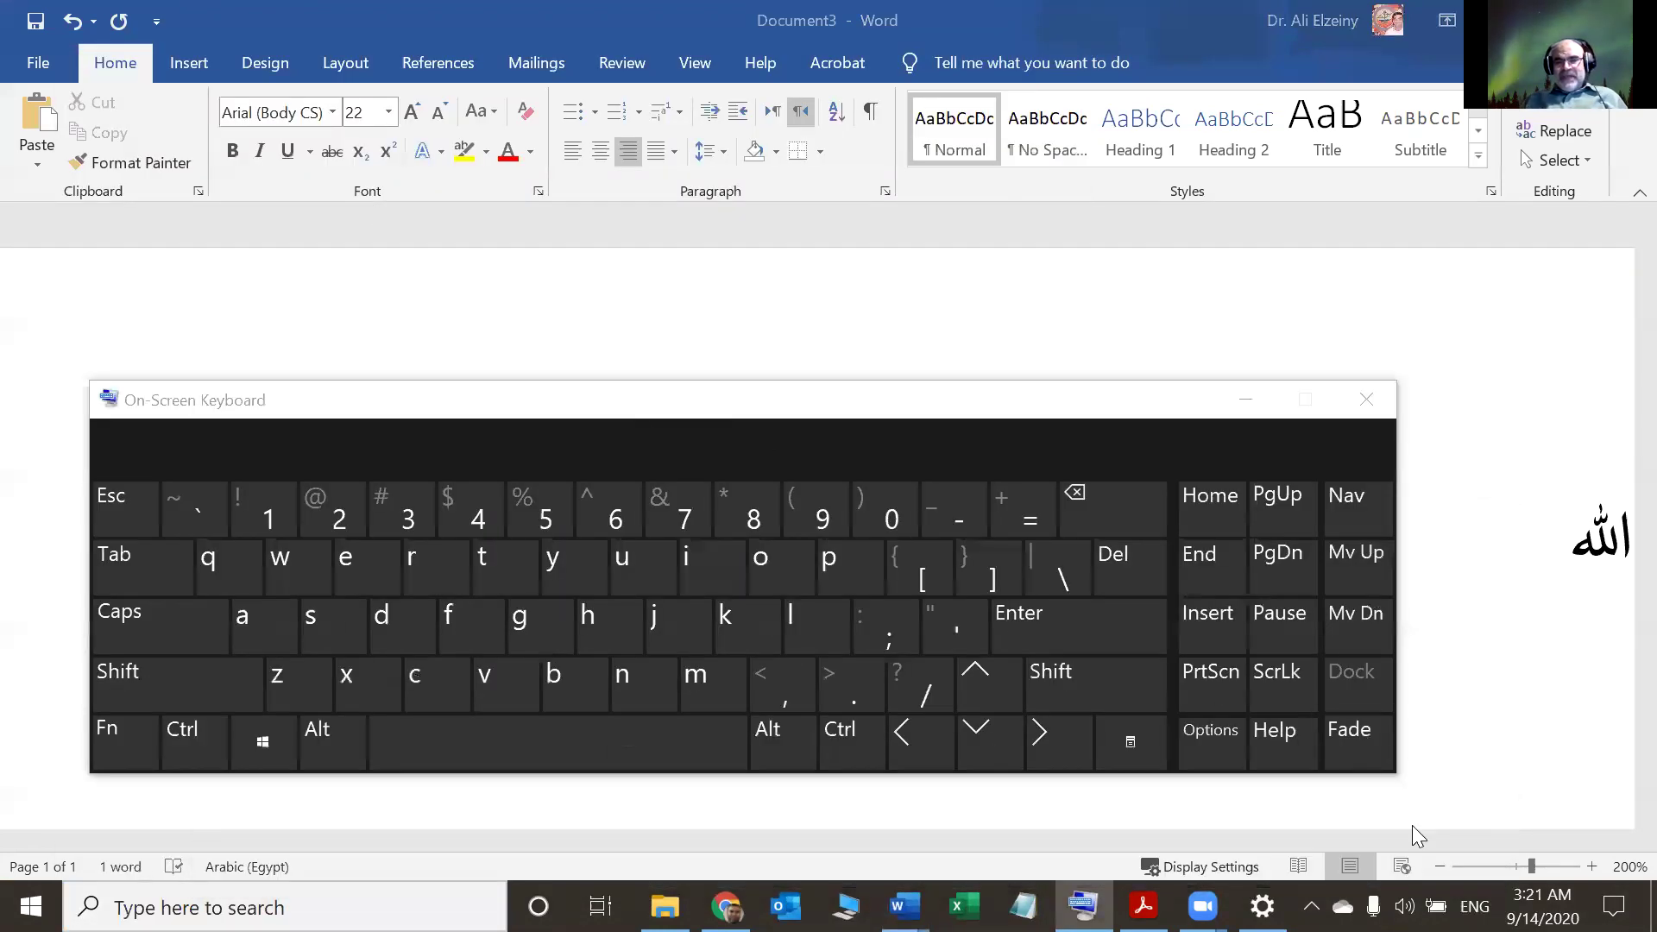
left_click(1475, 907)
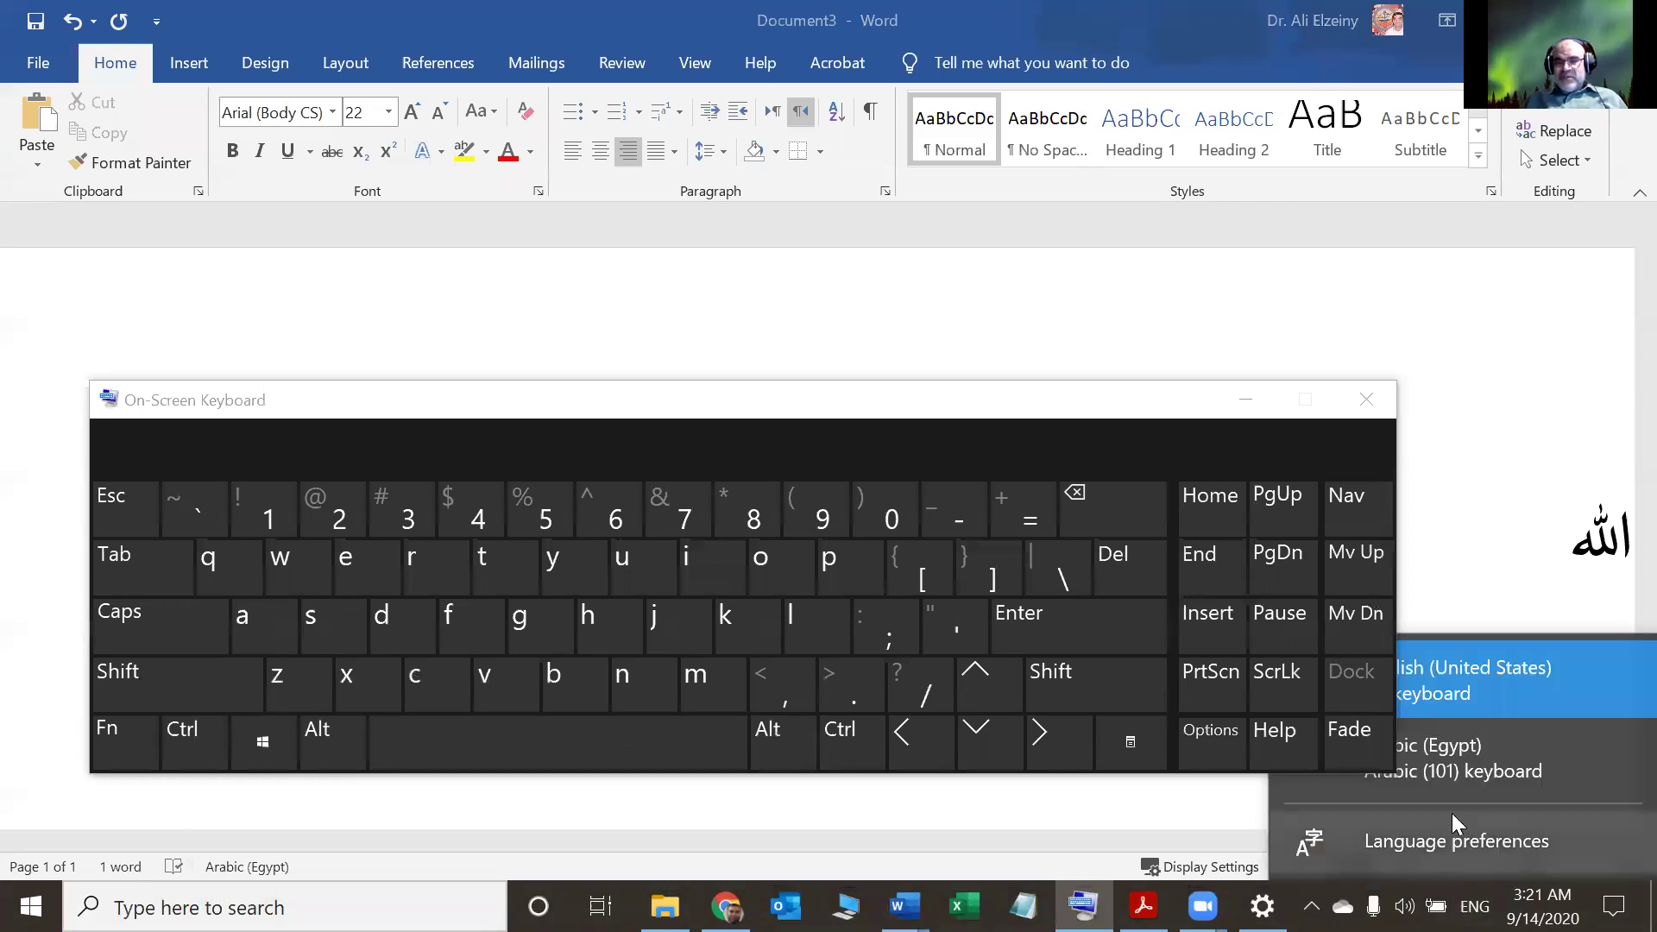
left_click(1468, 771)
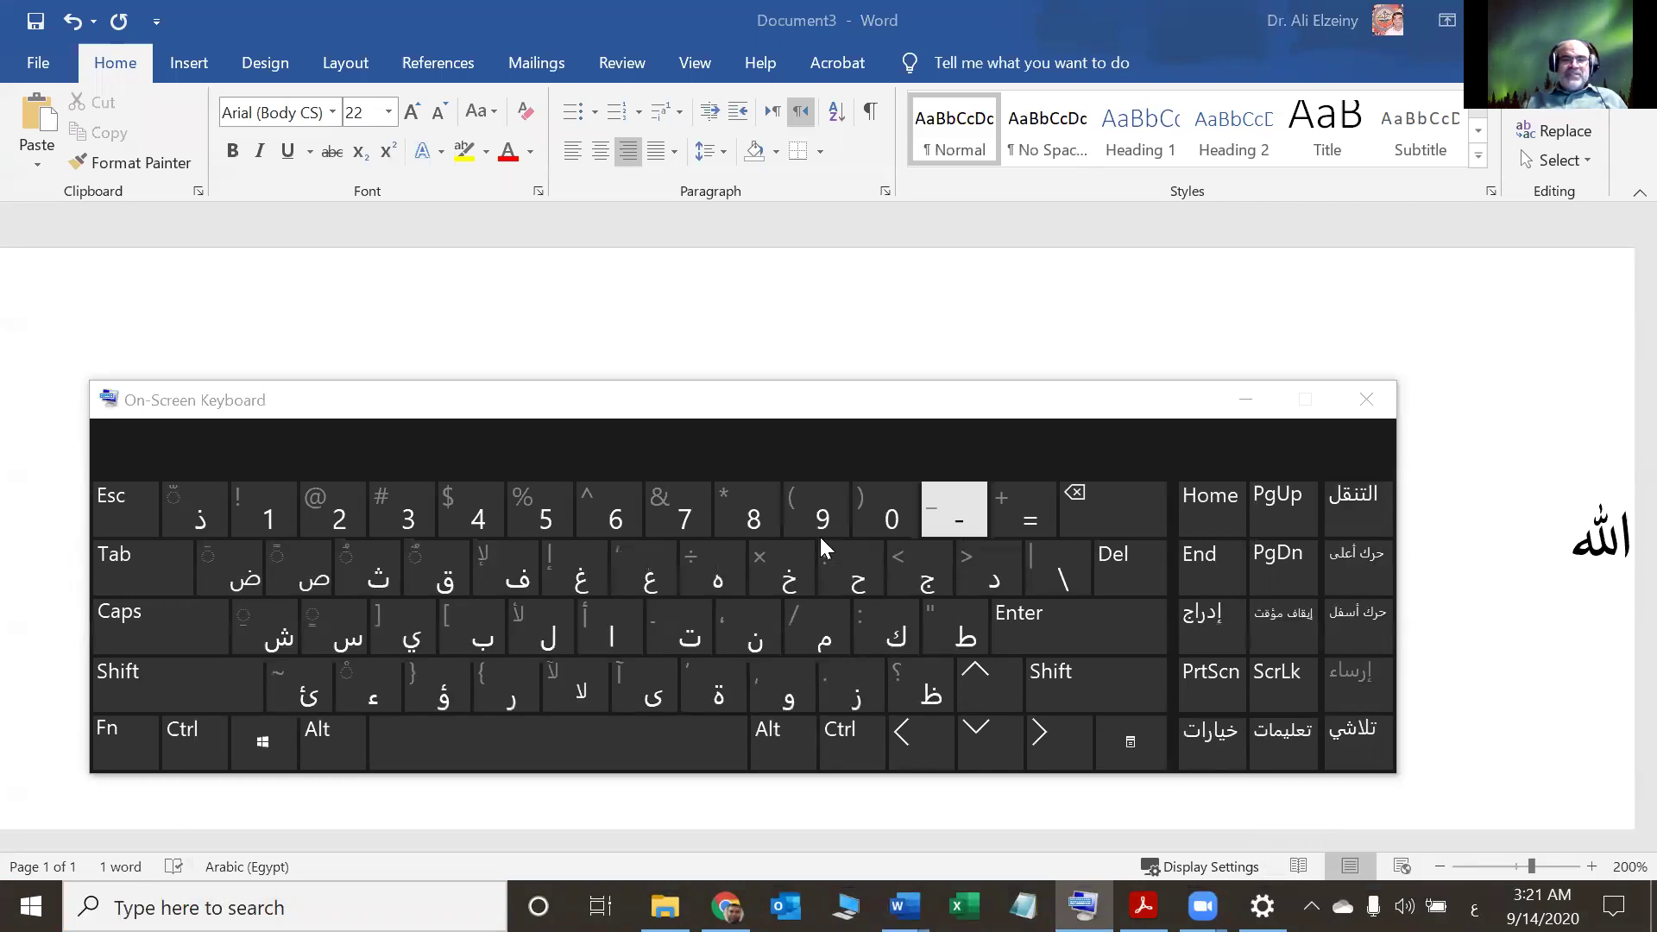
- Reposition the On-Screen Keyboard window slightly lower over the document
left_click(944, 407)
left_click_drag(950, 426, 961, 446)
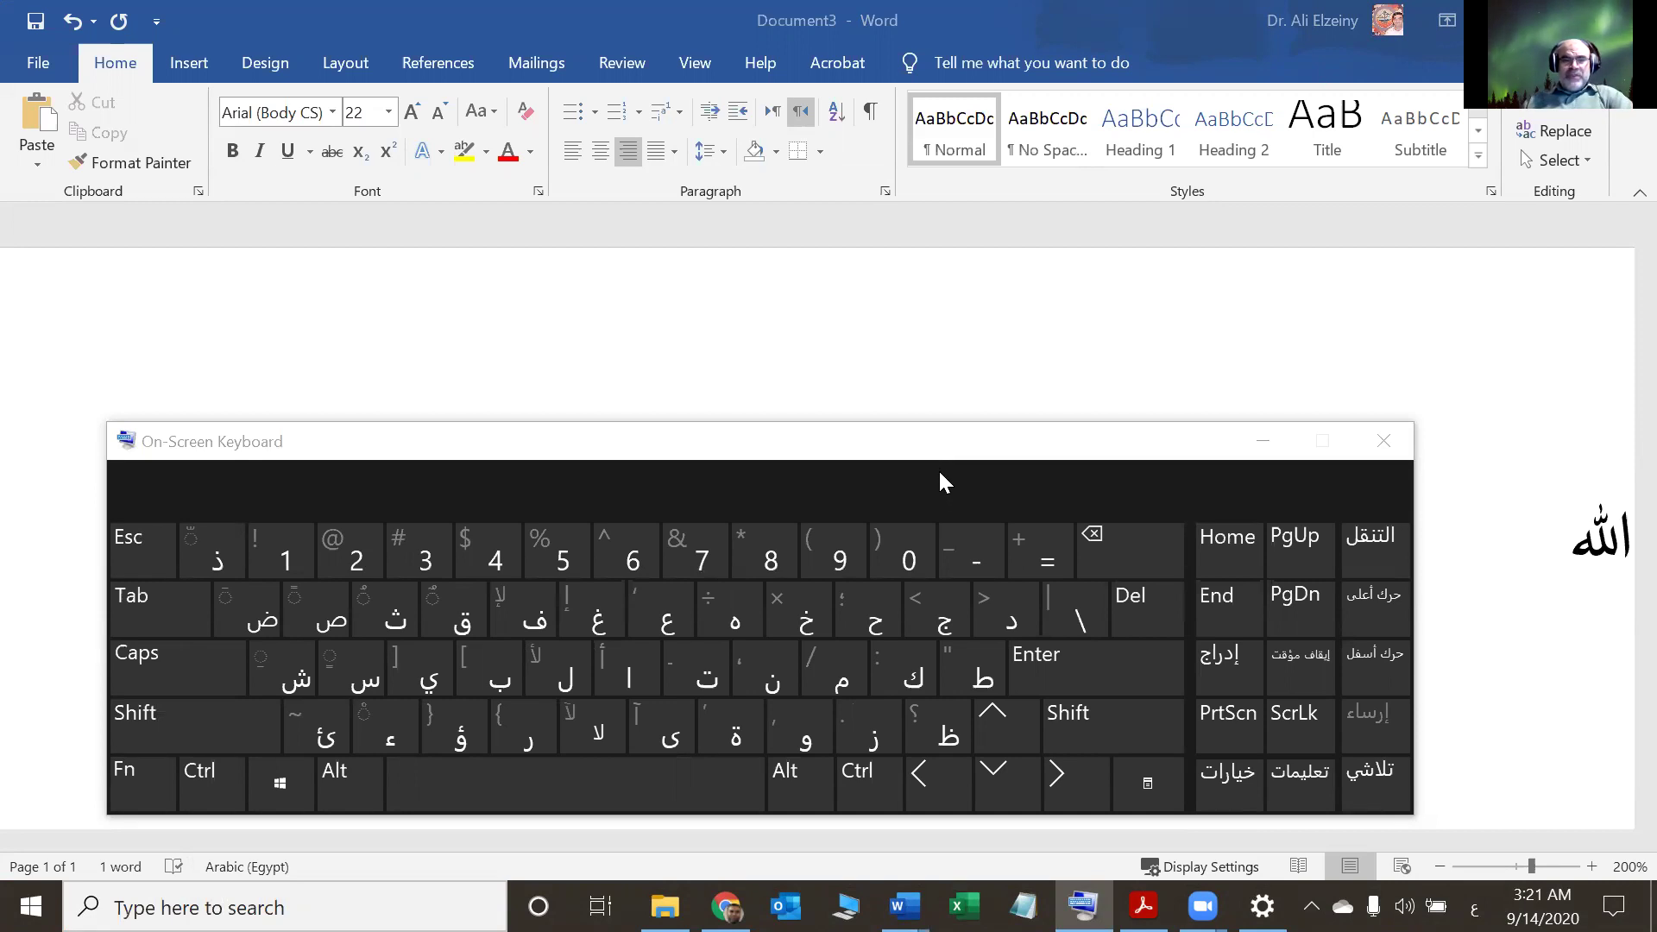
left_click(942, 449)
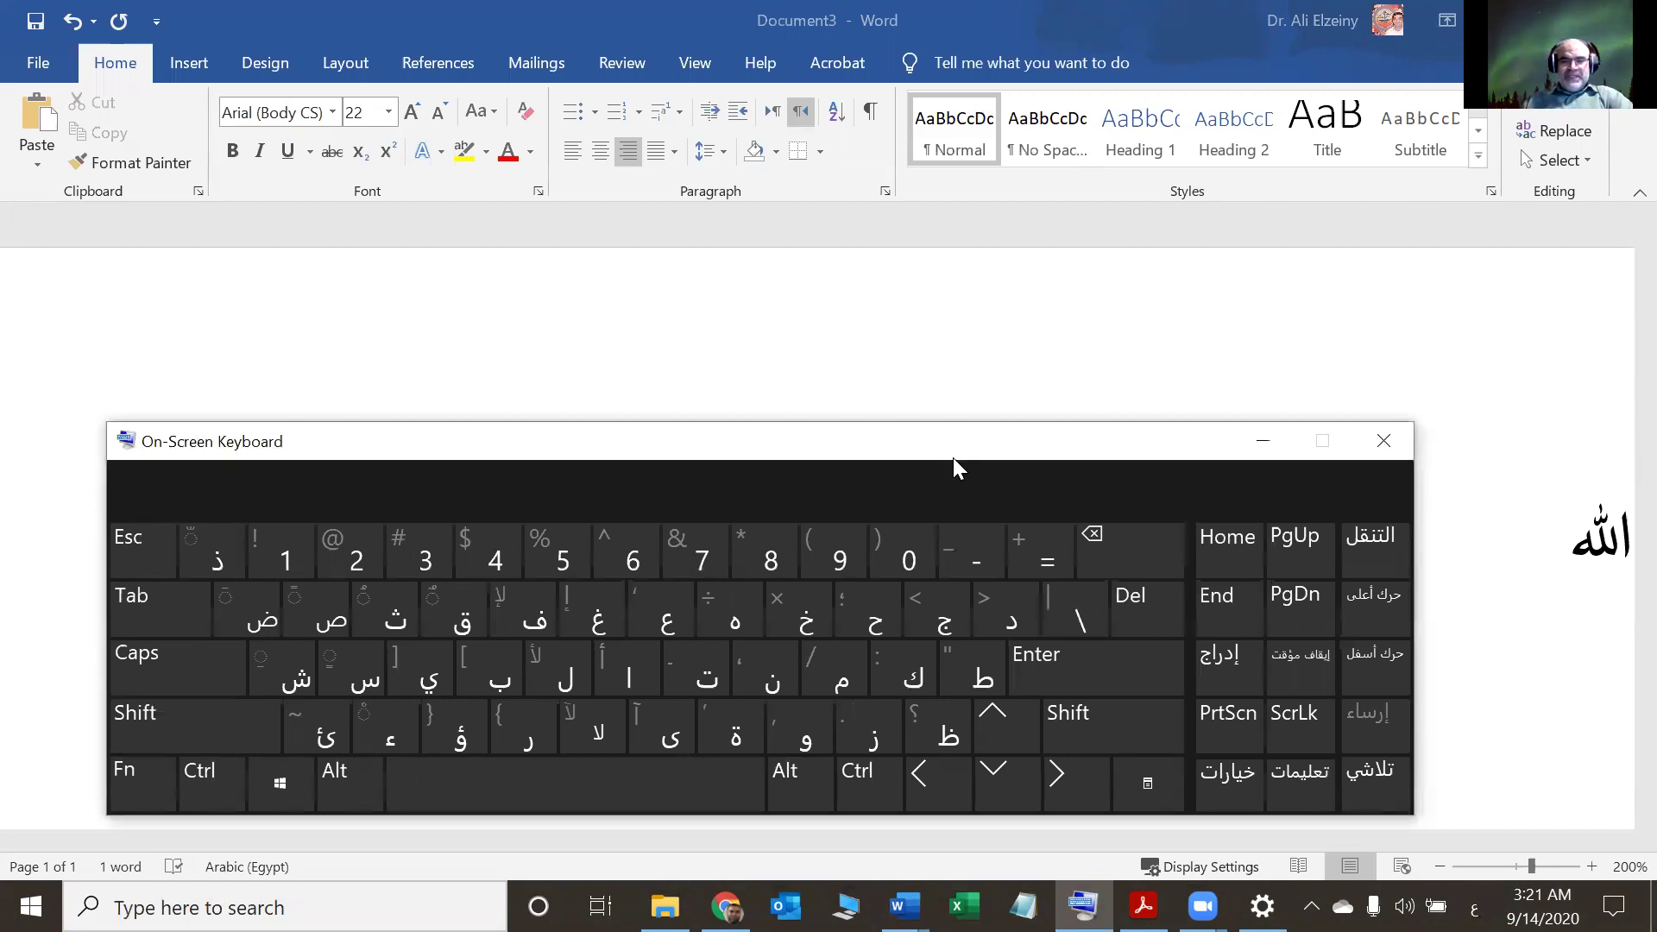
left_click_drag(970, 469, 970, 479)
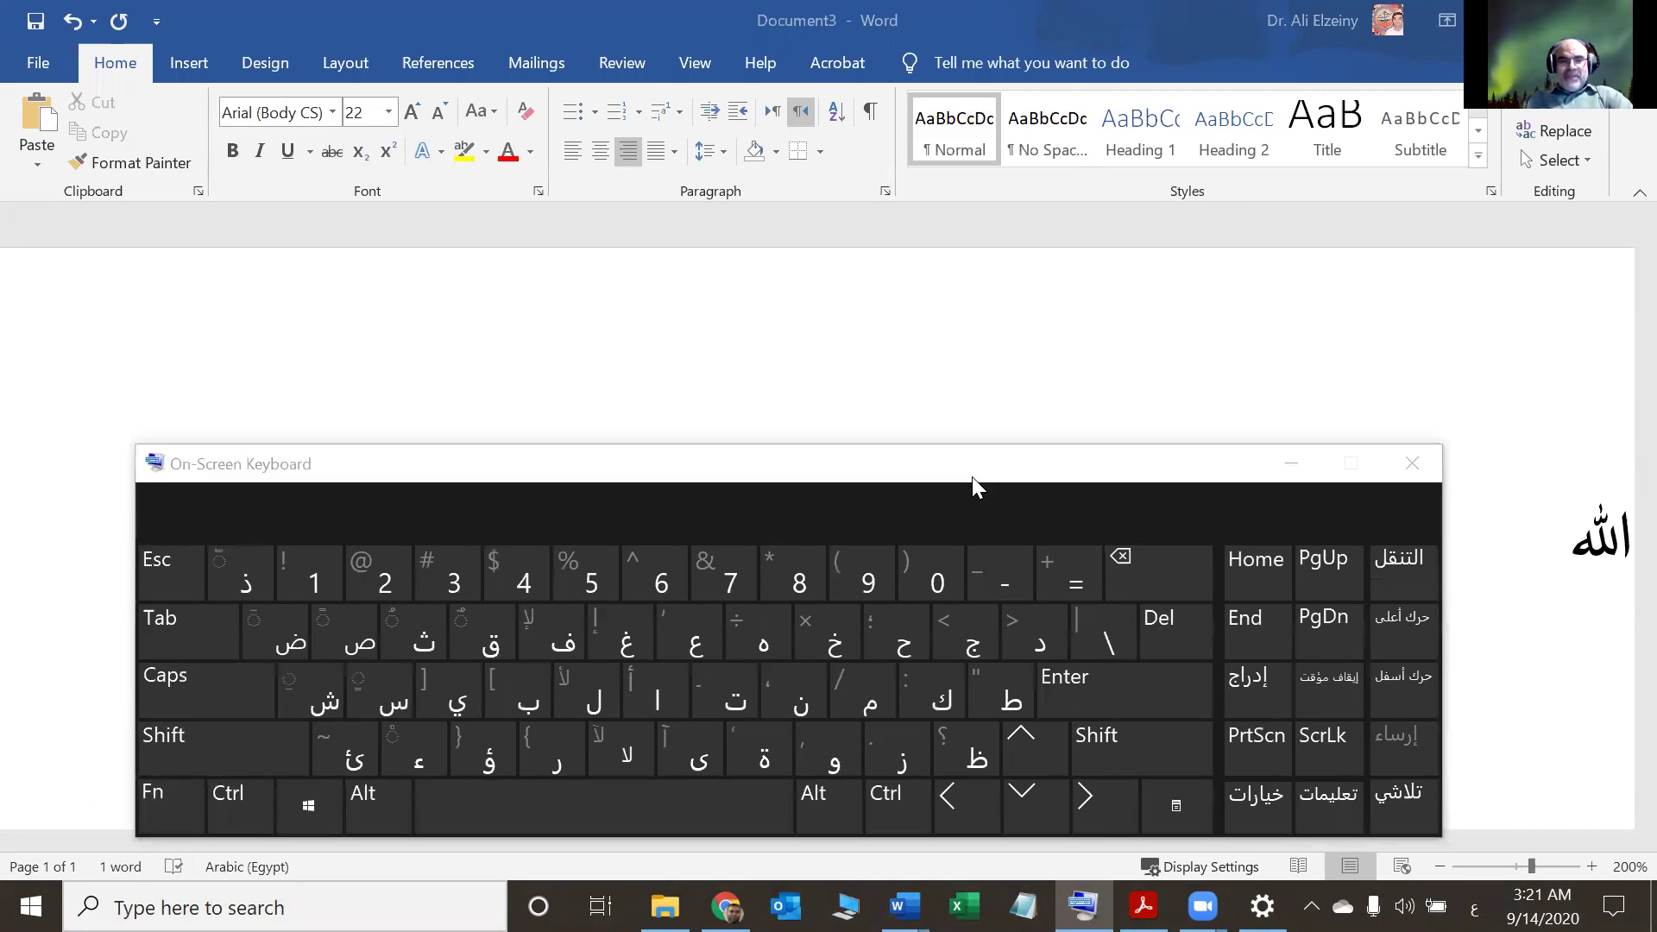
right_click(851, 466)
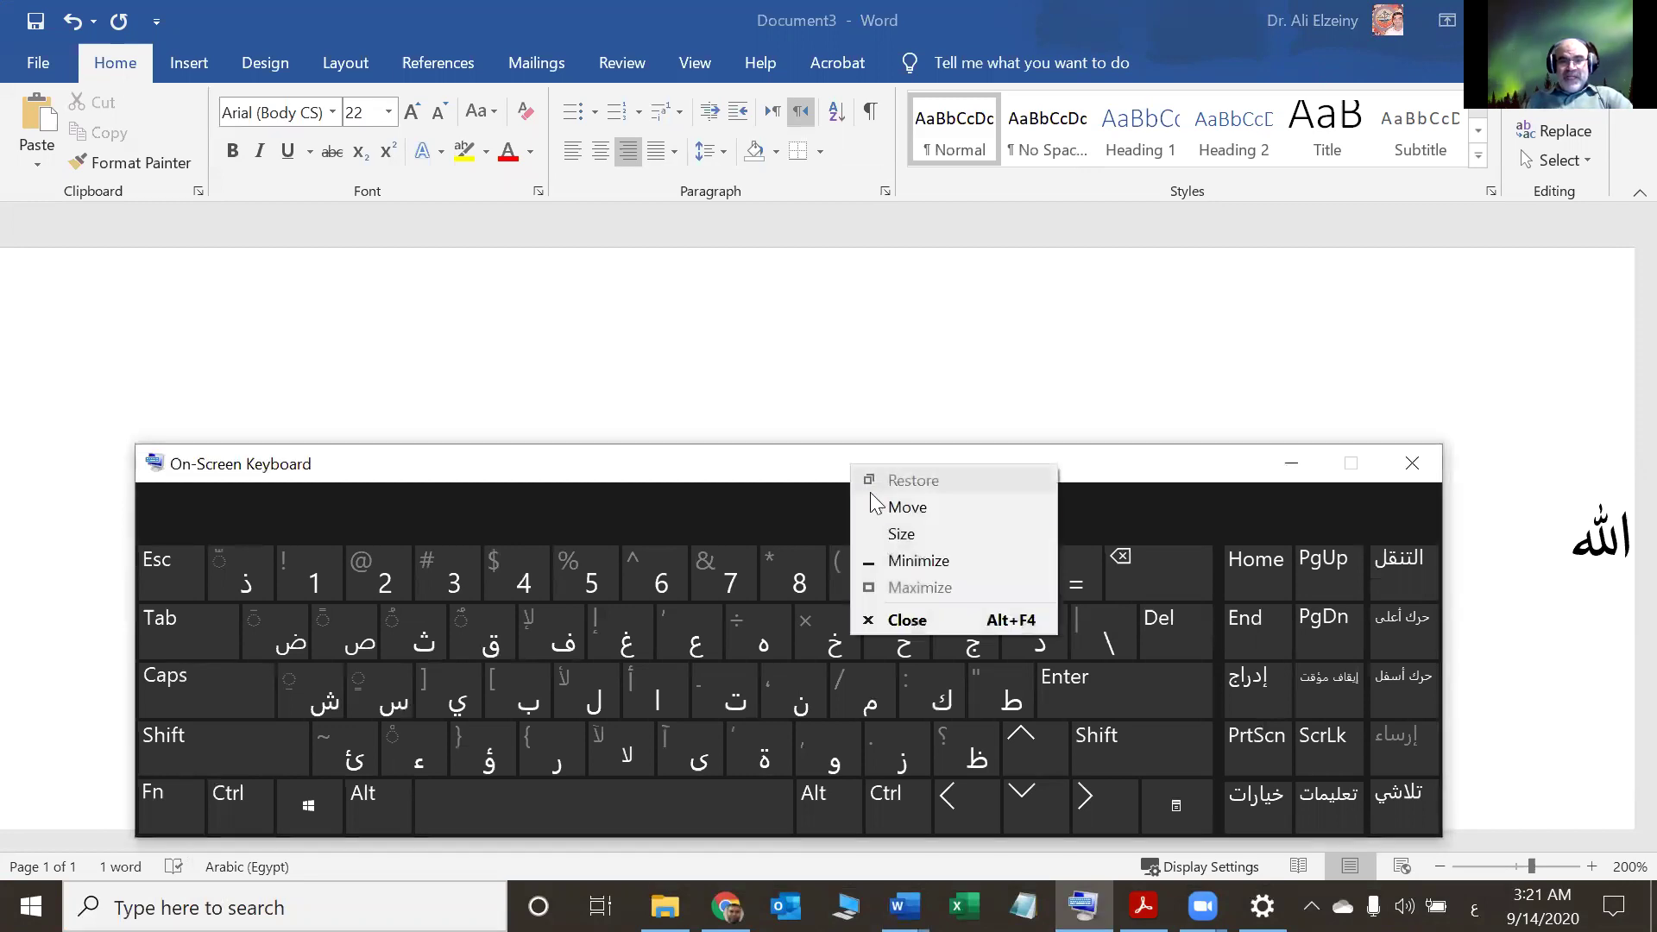
left_click(753, 479)
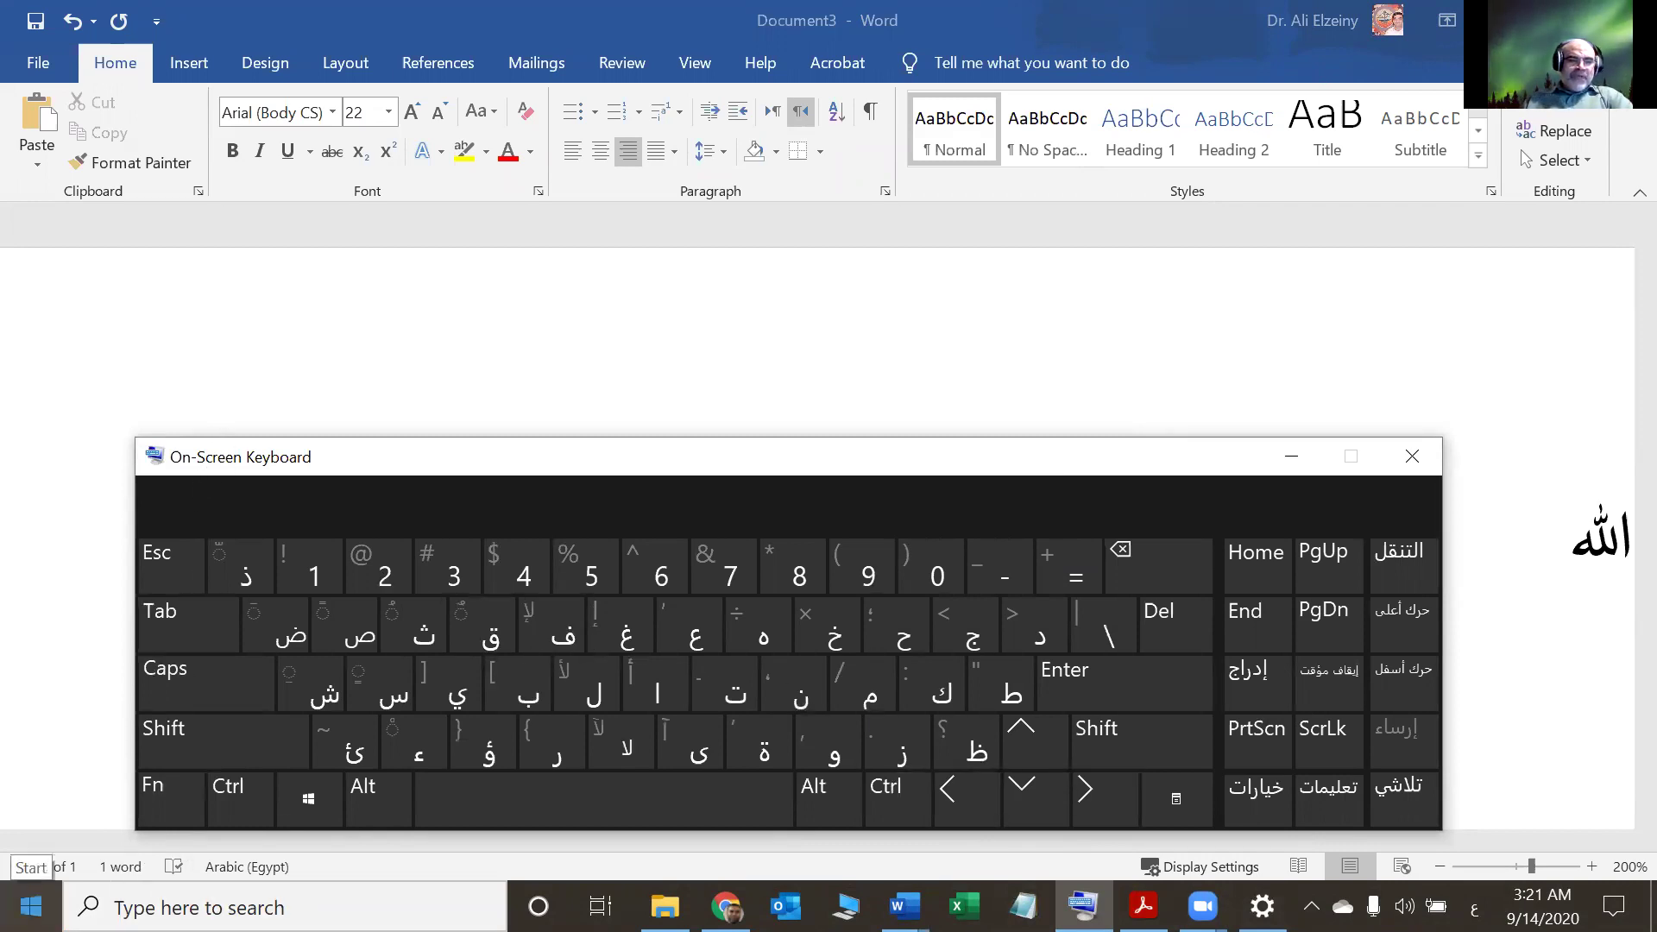
- Switch back to English input, search Windows for "key", examine the On-Screen Keyboard result and close the search
left_click(259, 908)
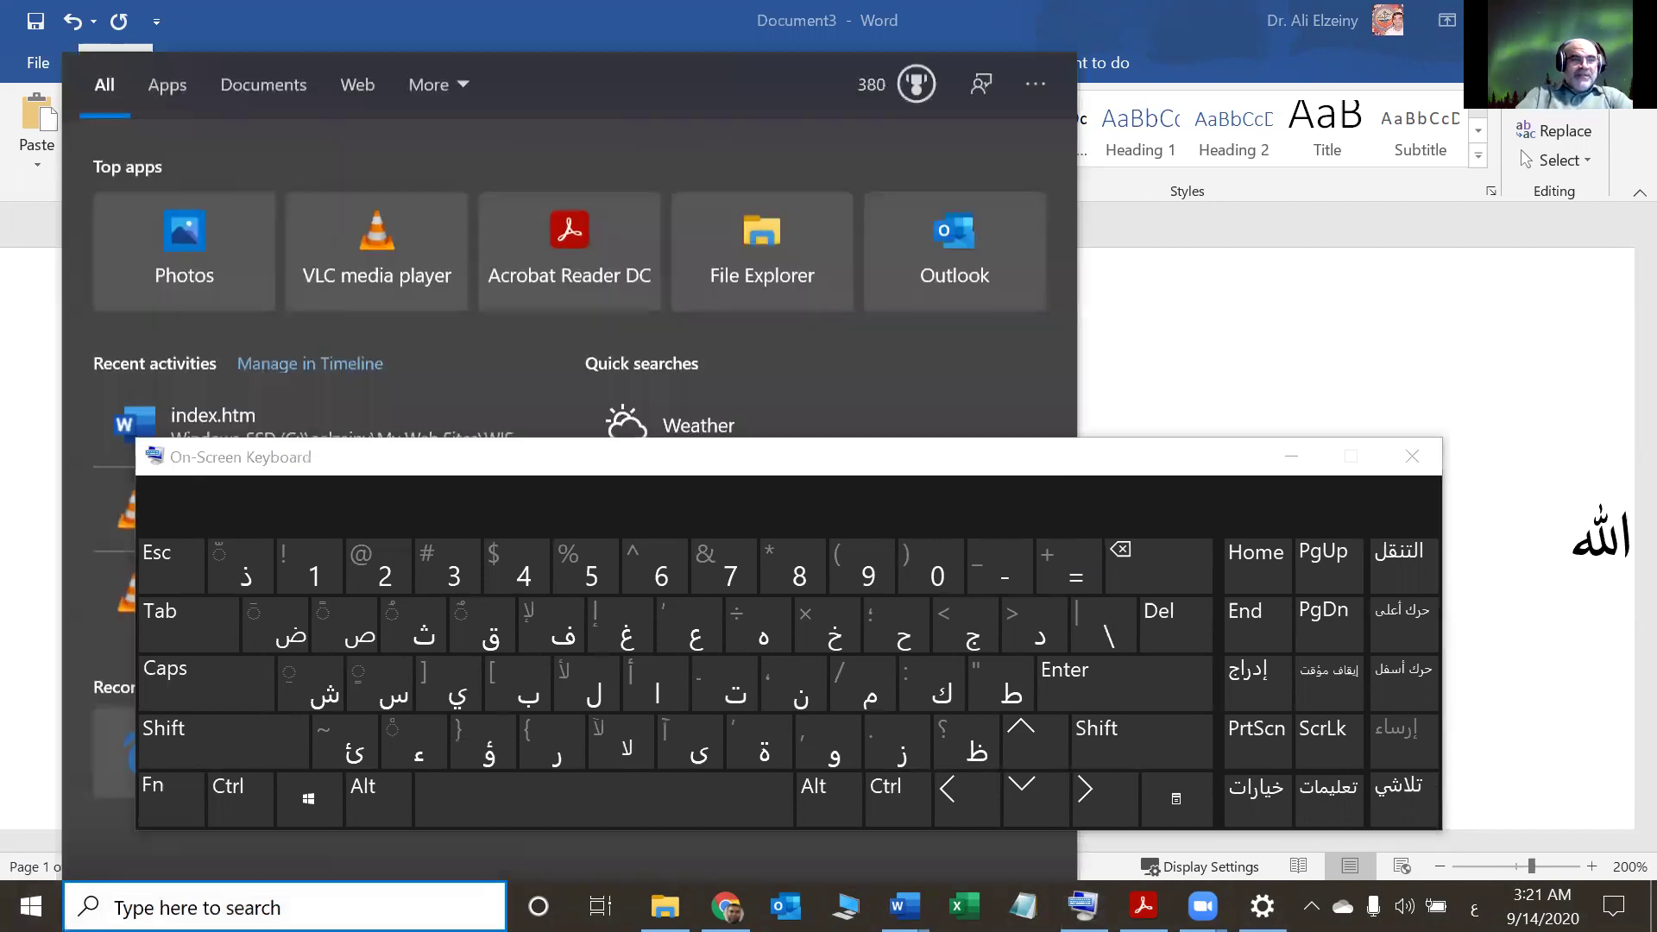
type("نث")
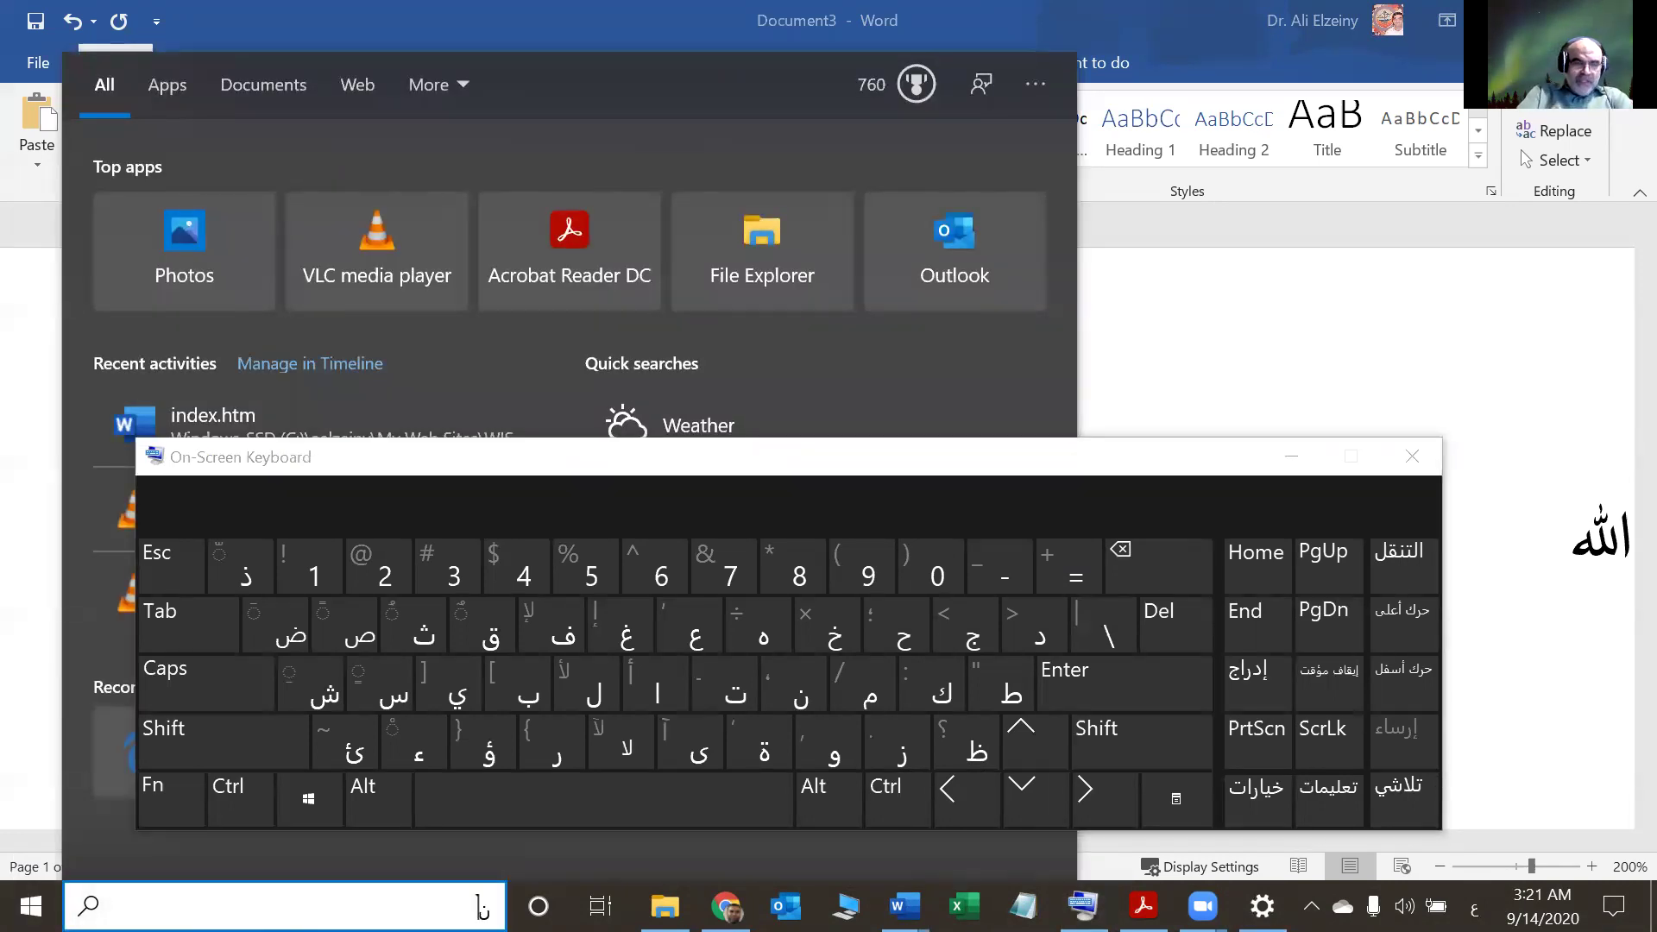
key("BackSpace")
key("BackSpace")
key("BackSpace")
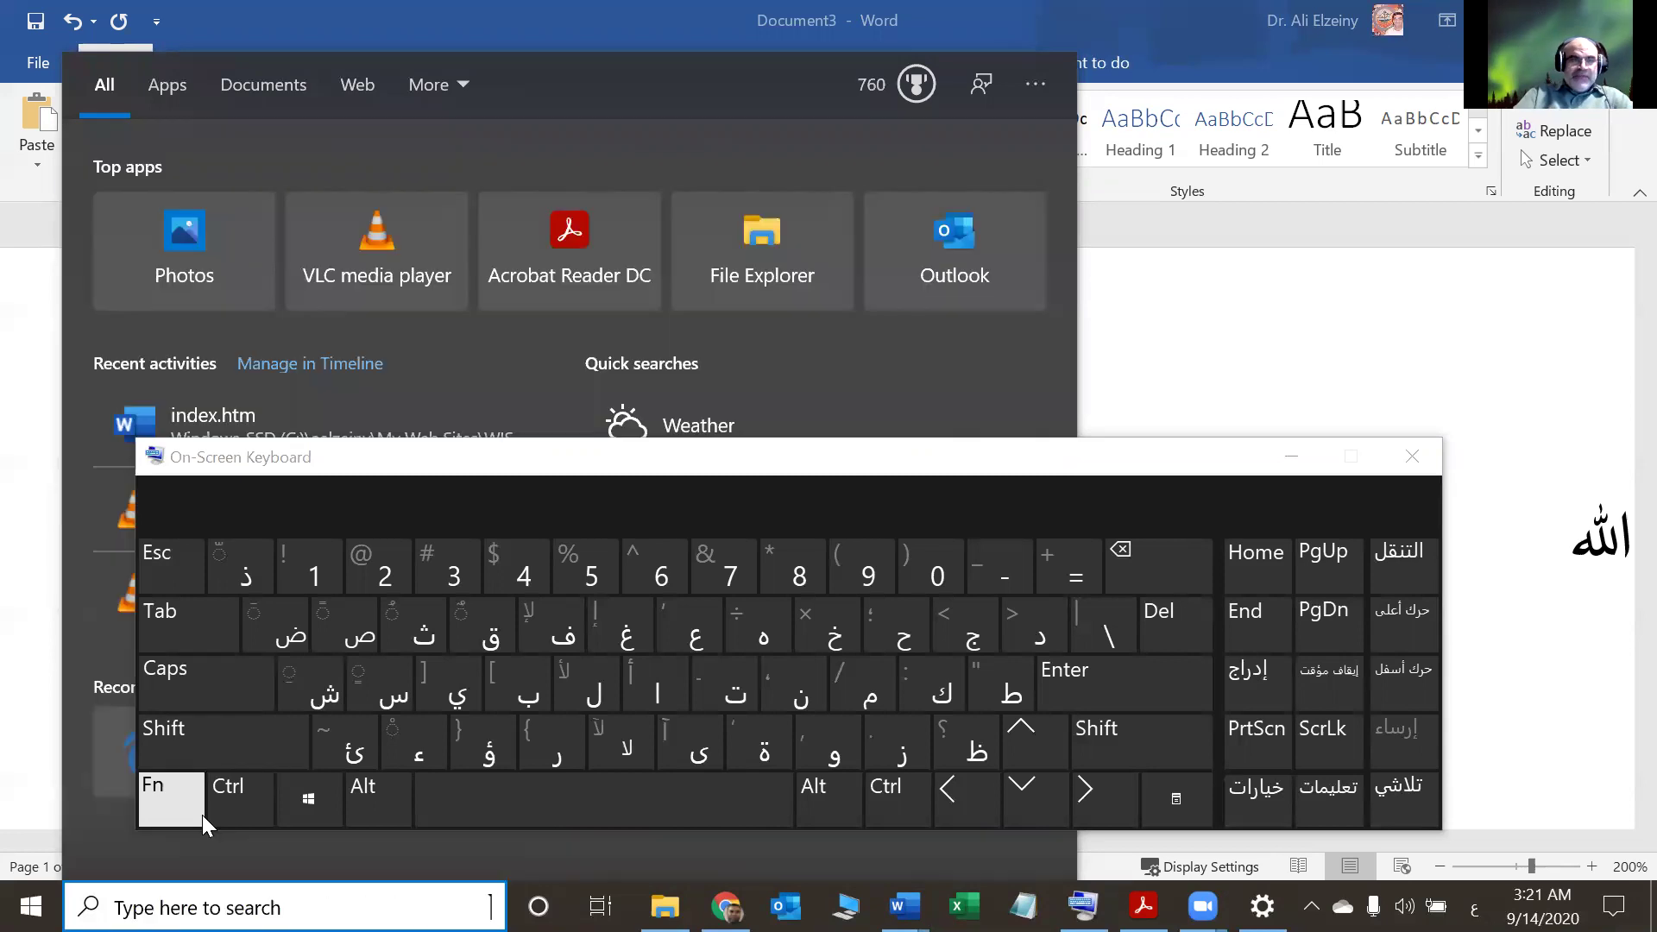
key("alt+shift")
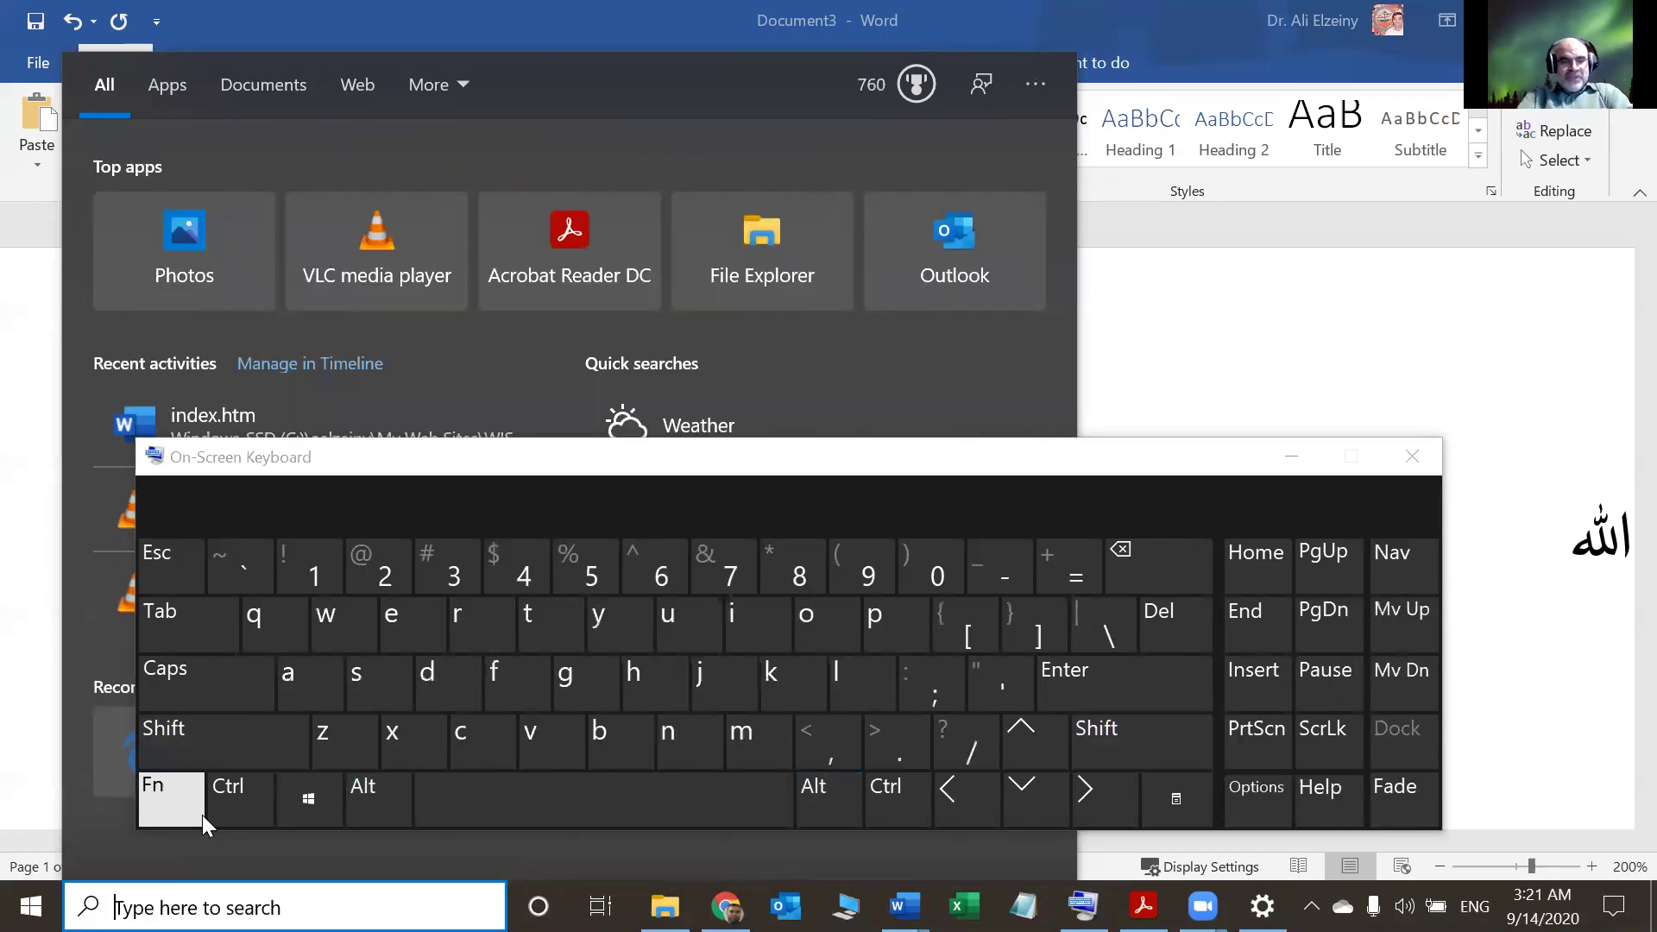
type("key")
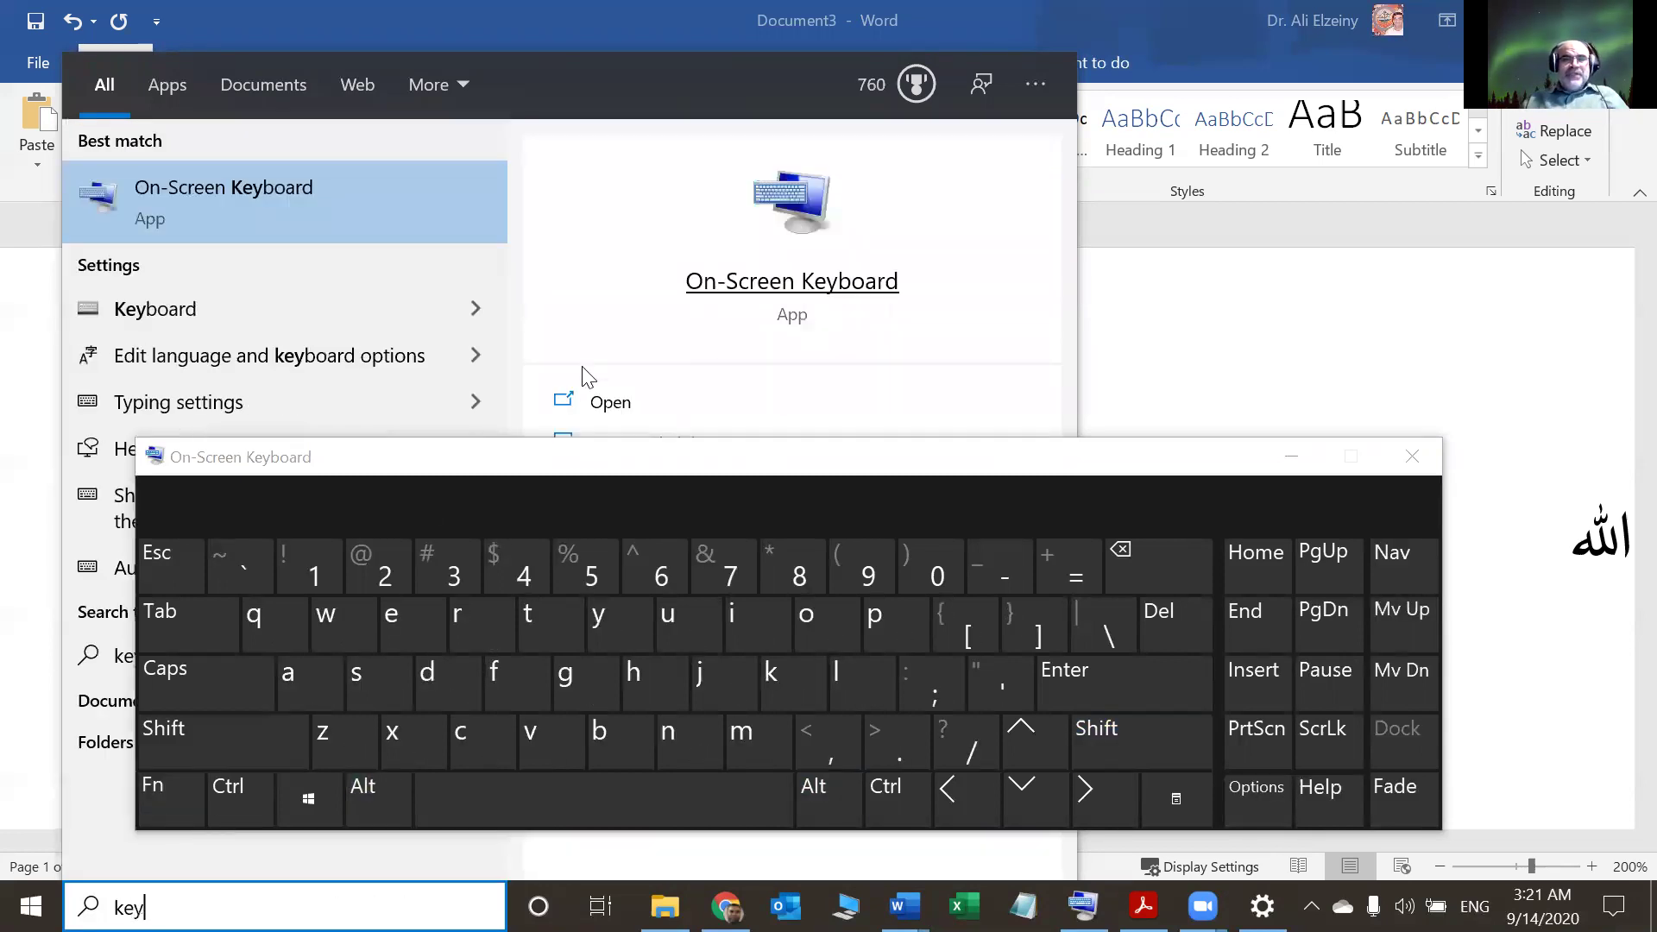
left_click_drag(670, 462, 610, 788)
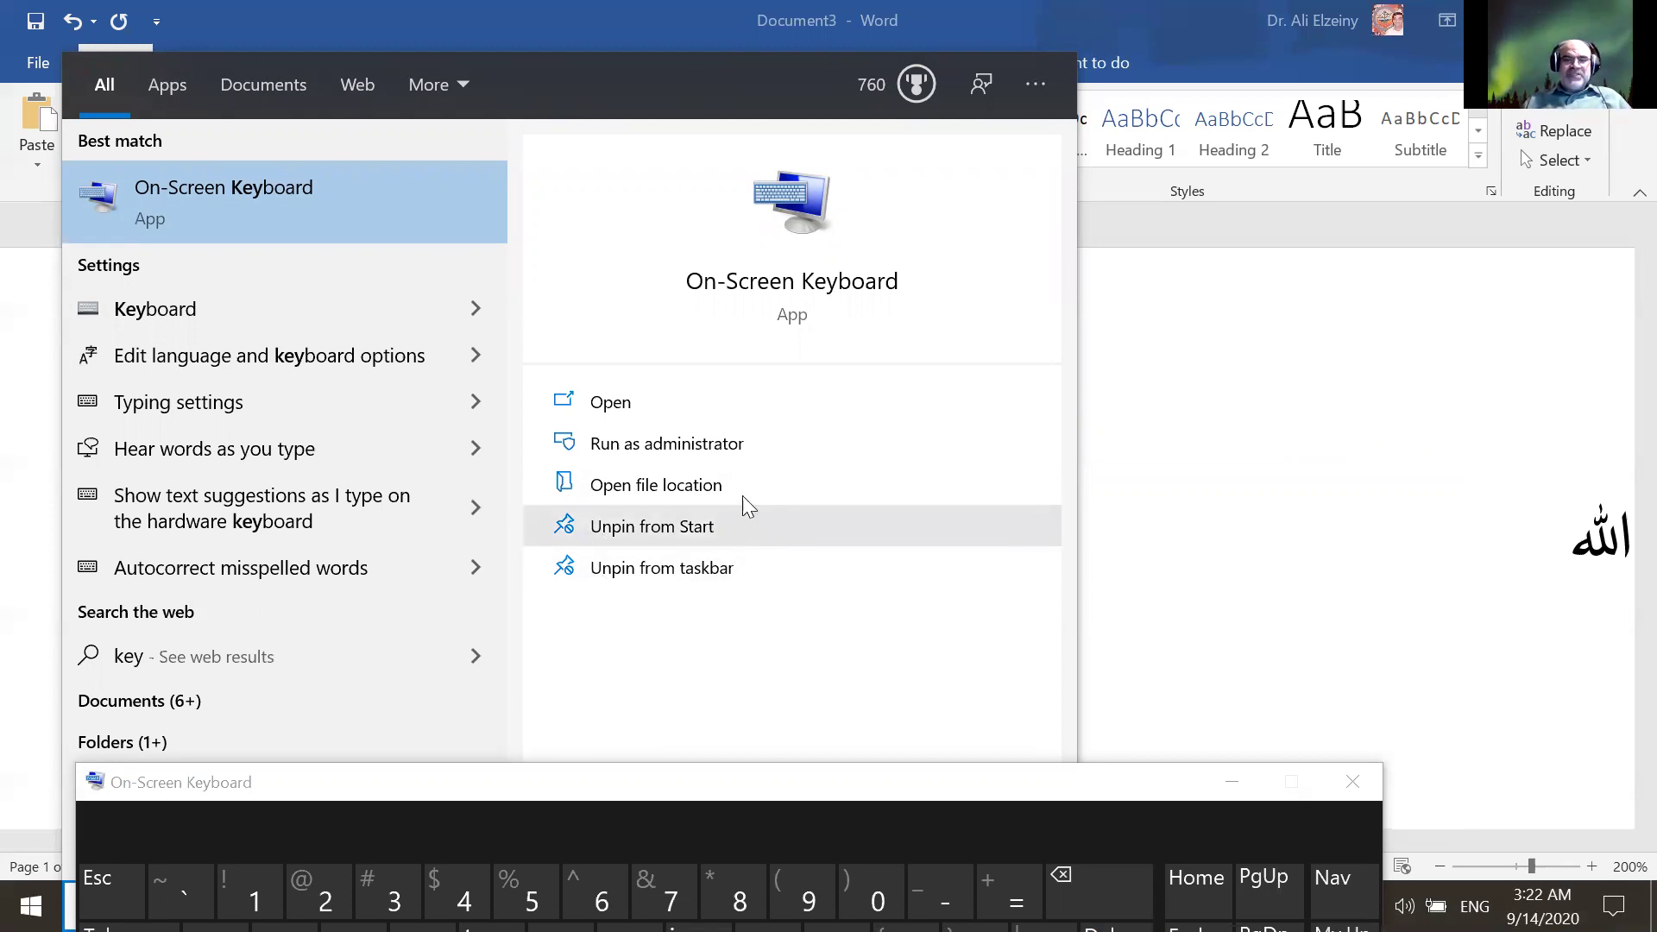
left_click(605, 15)
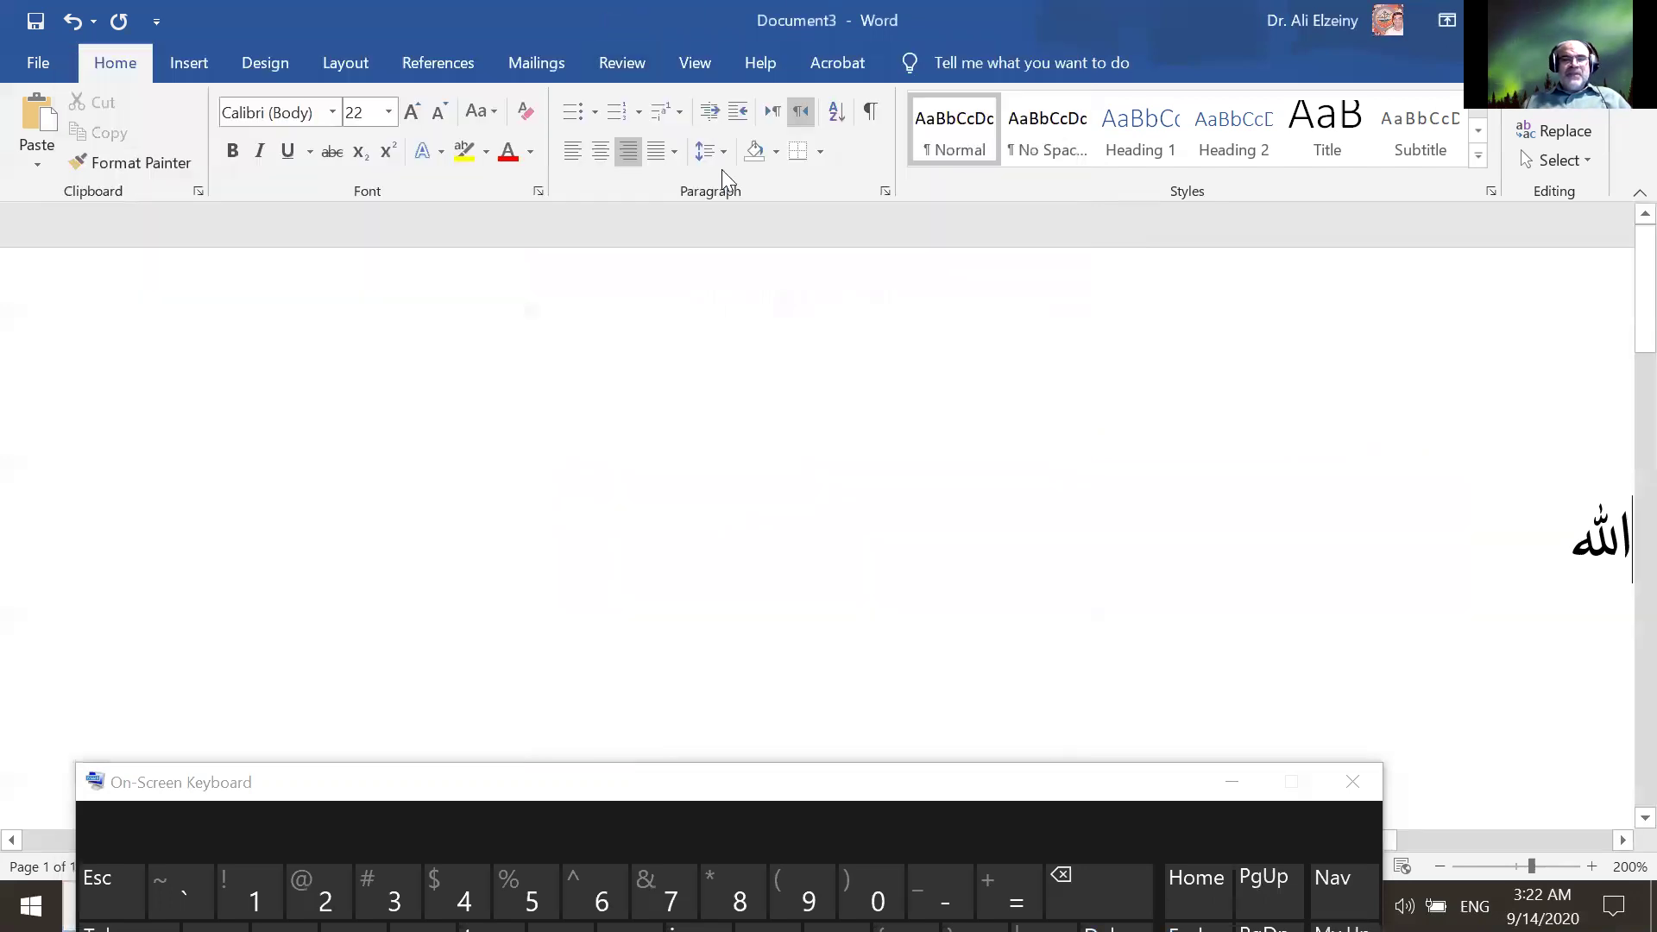
- Move the On-Screen Keyboard fully back into view over the document and close the Settings window
left_click(1104, 783)
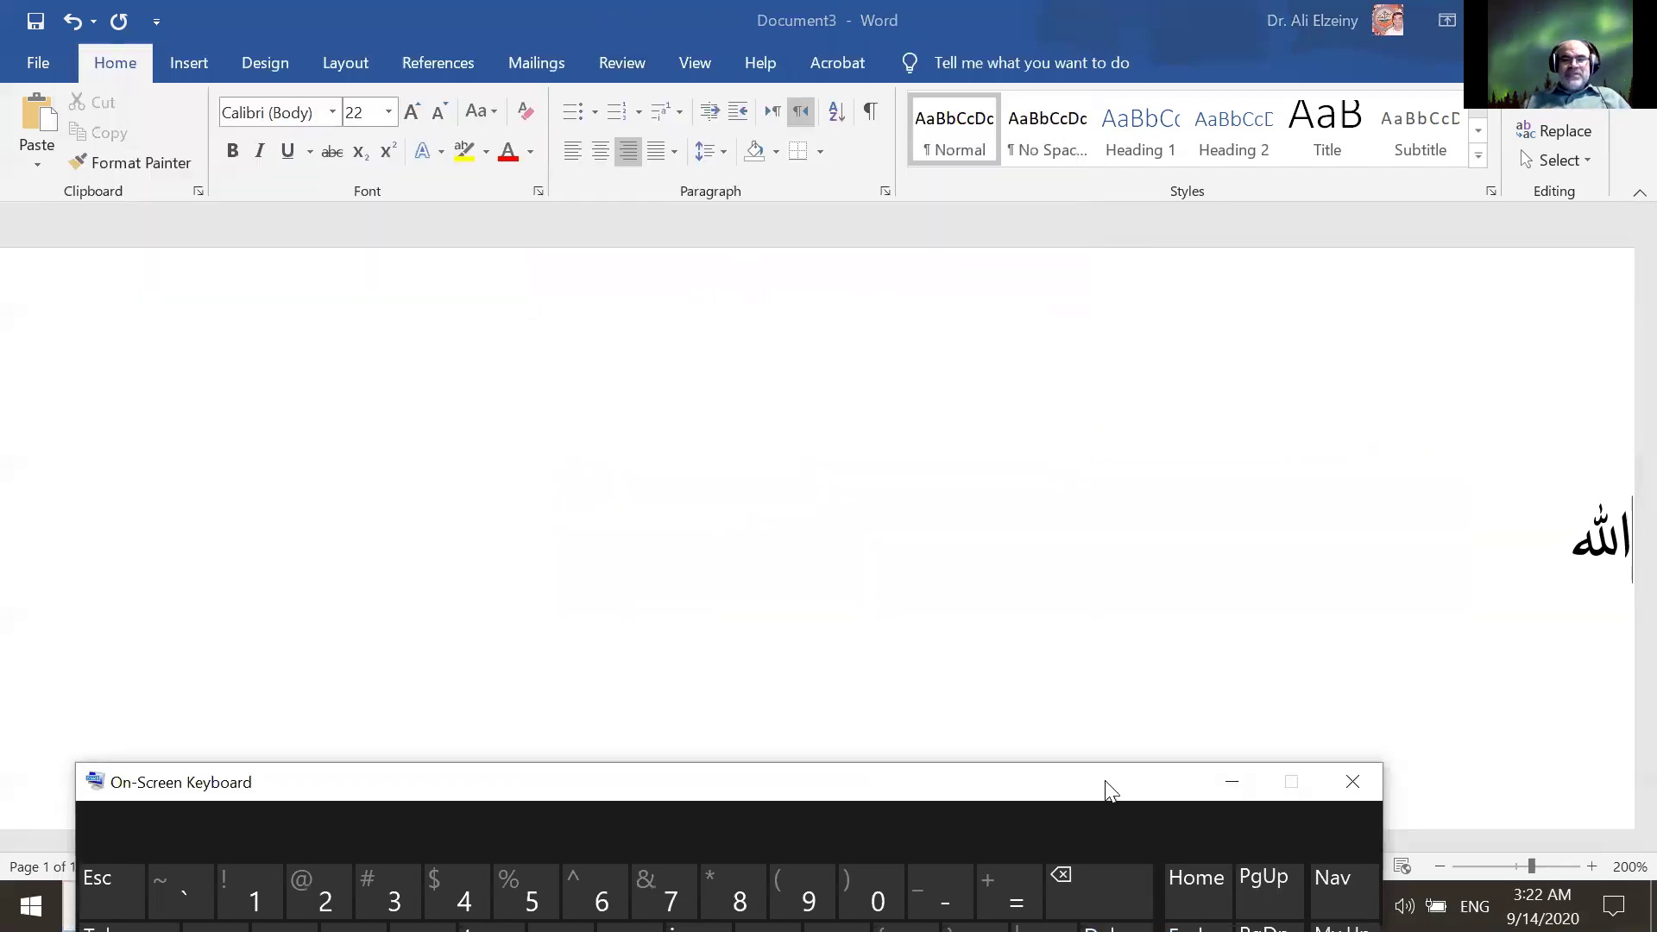
left_click_drag(1105, 780, 1118, 461)
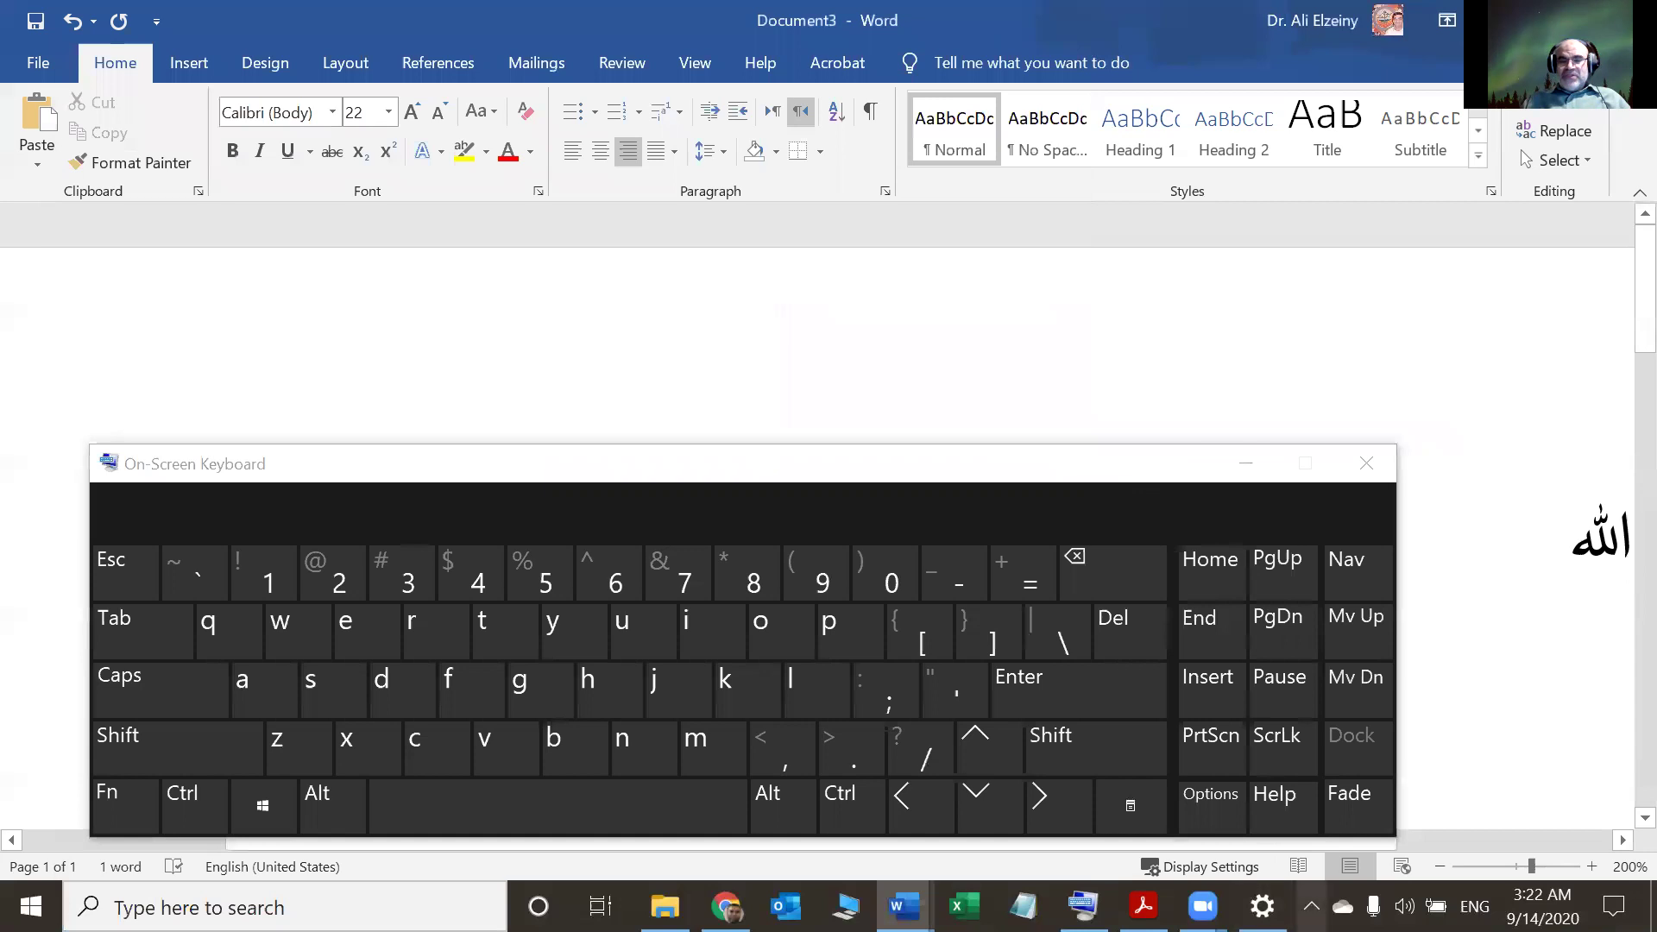
left_click(1311, 905)
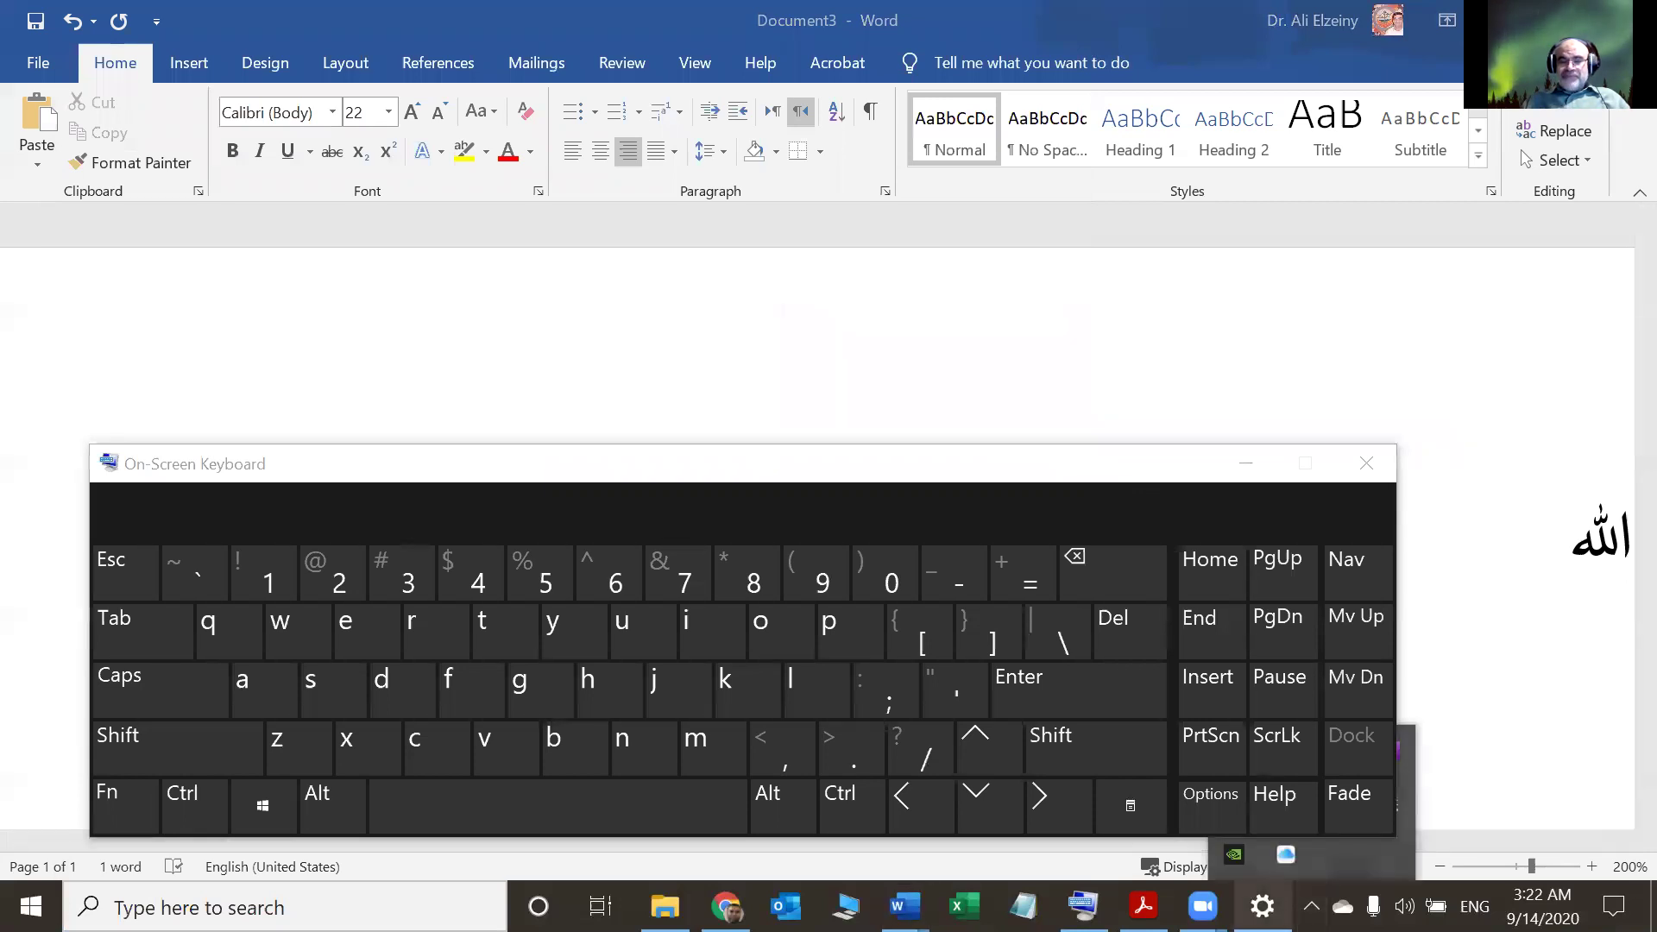
left_click(1261, 905)
left_click(1262, 906)
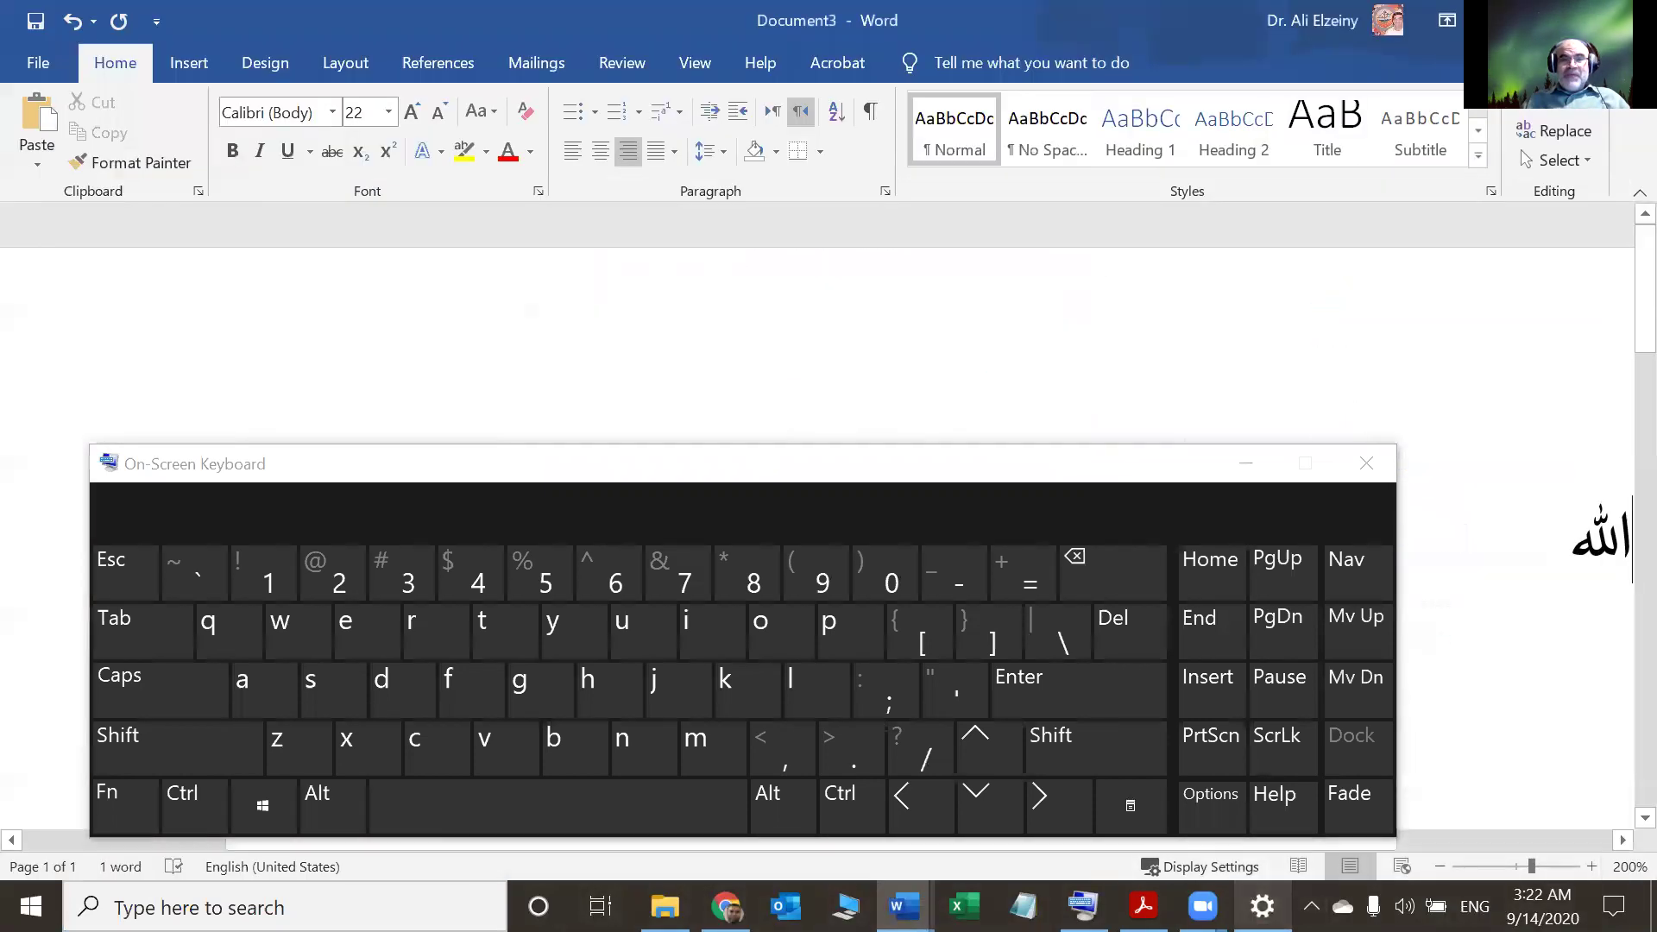
left_click(1262, 905)
left_click(1617, 12)
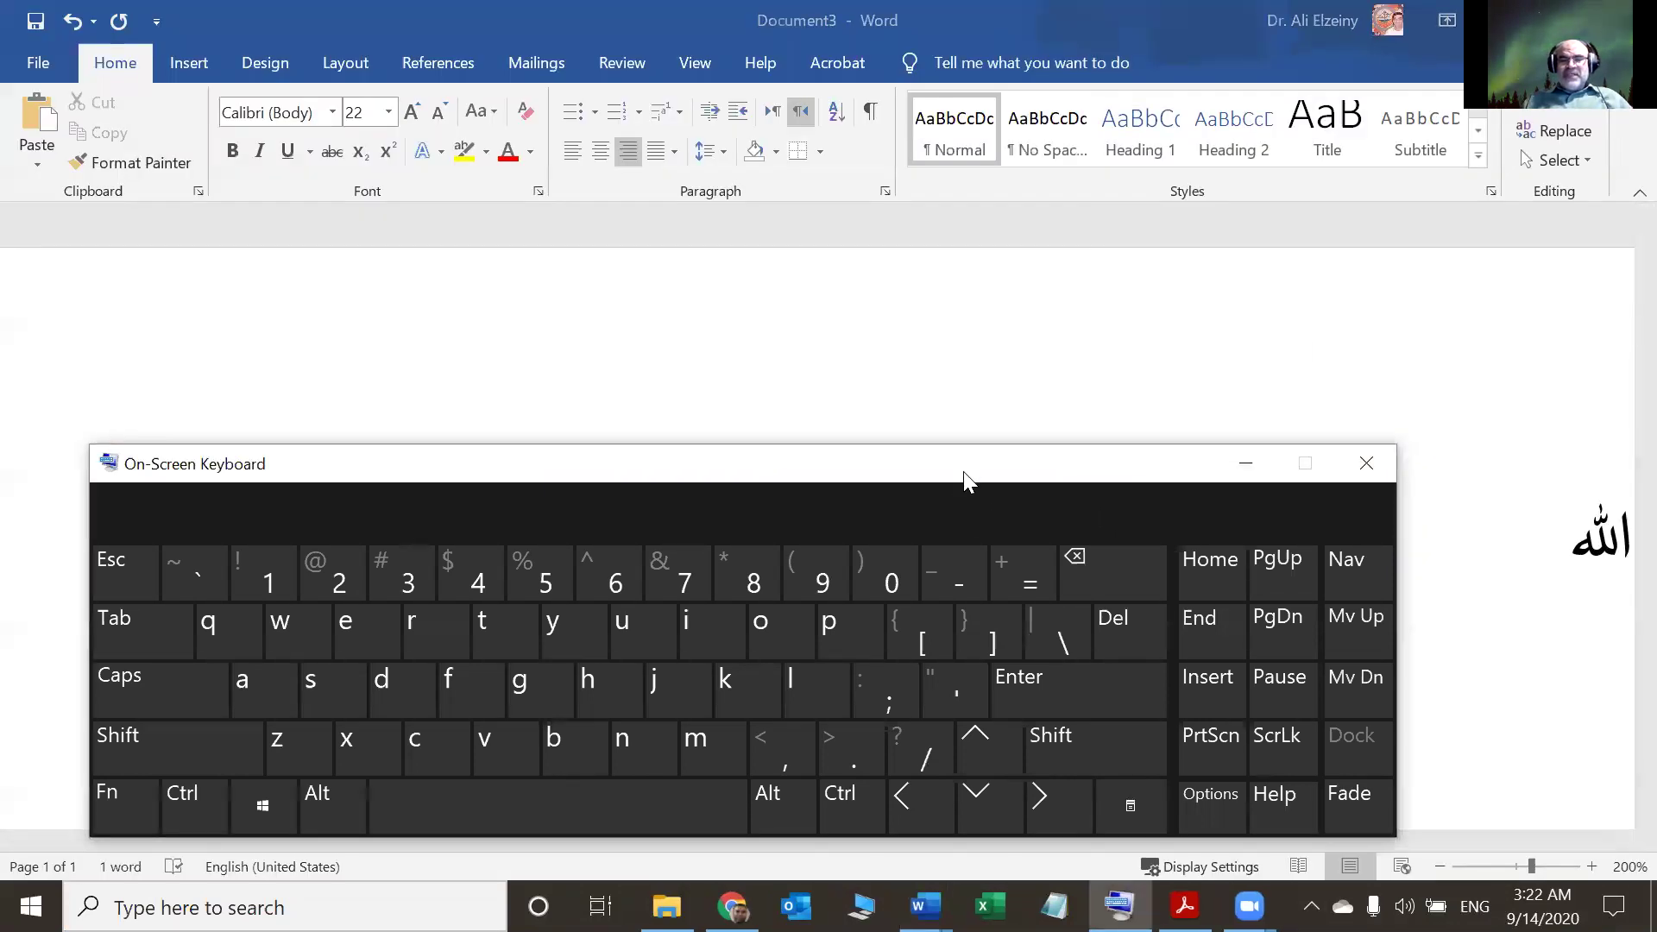
- Delete the word "الله" from the document and set the empty paragraph's direction to right-to-left
left_click_drag(963, 471, 983, 523)
left_click_drag(1573, 549, 1622, 548)
key("BackSpace")
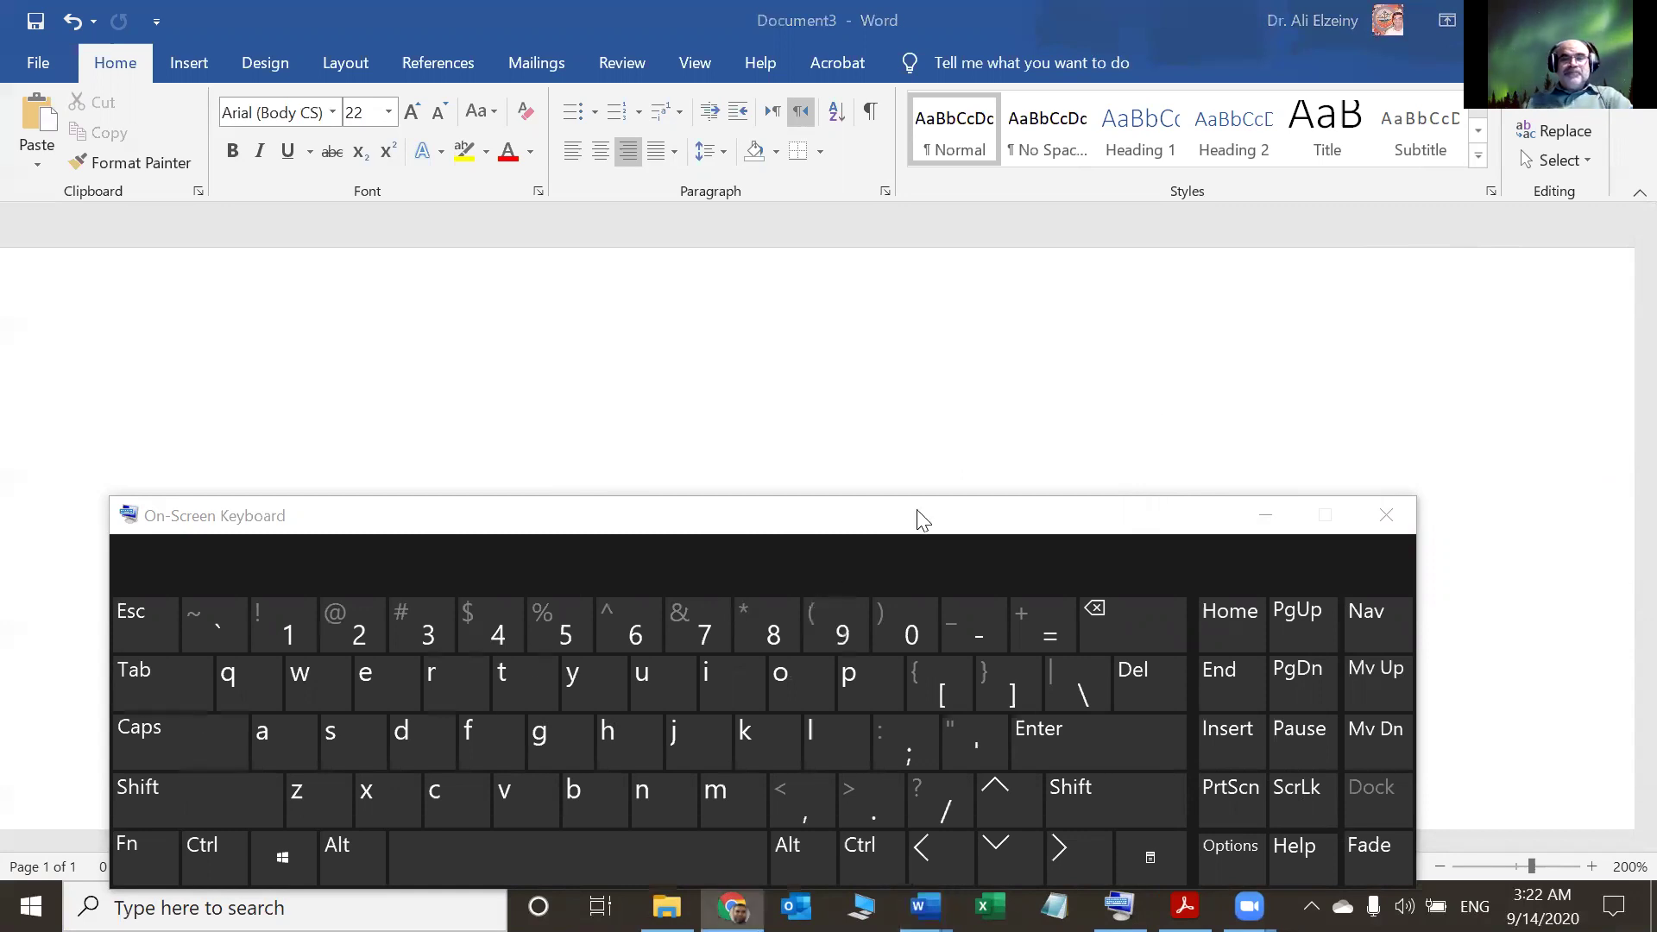
left_click(1150, 389)
left_click_drag(1143, 515, 1153, 683)
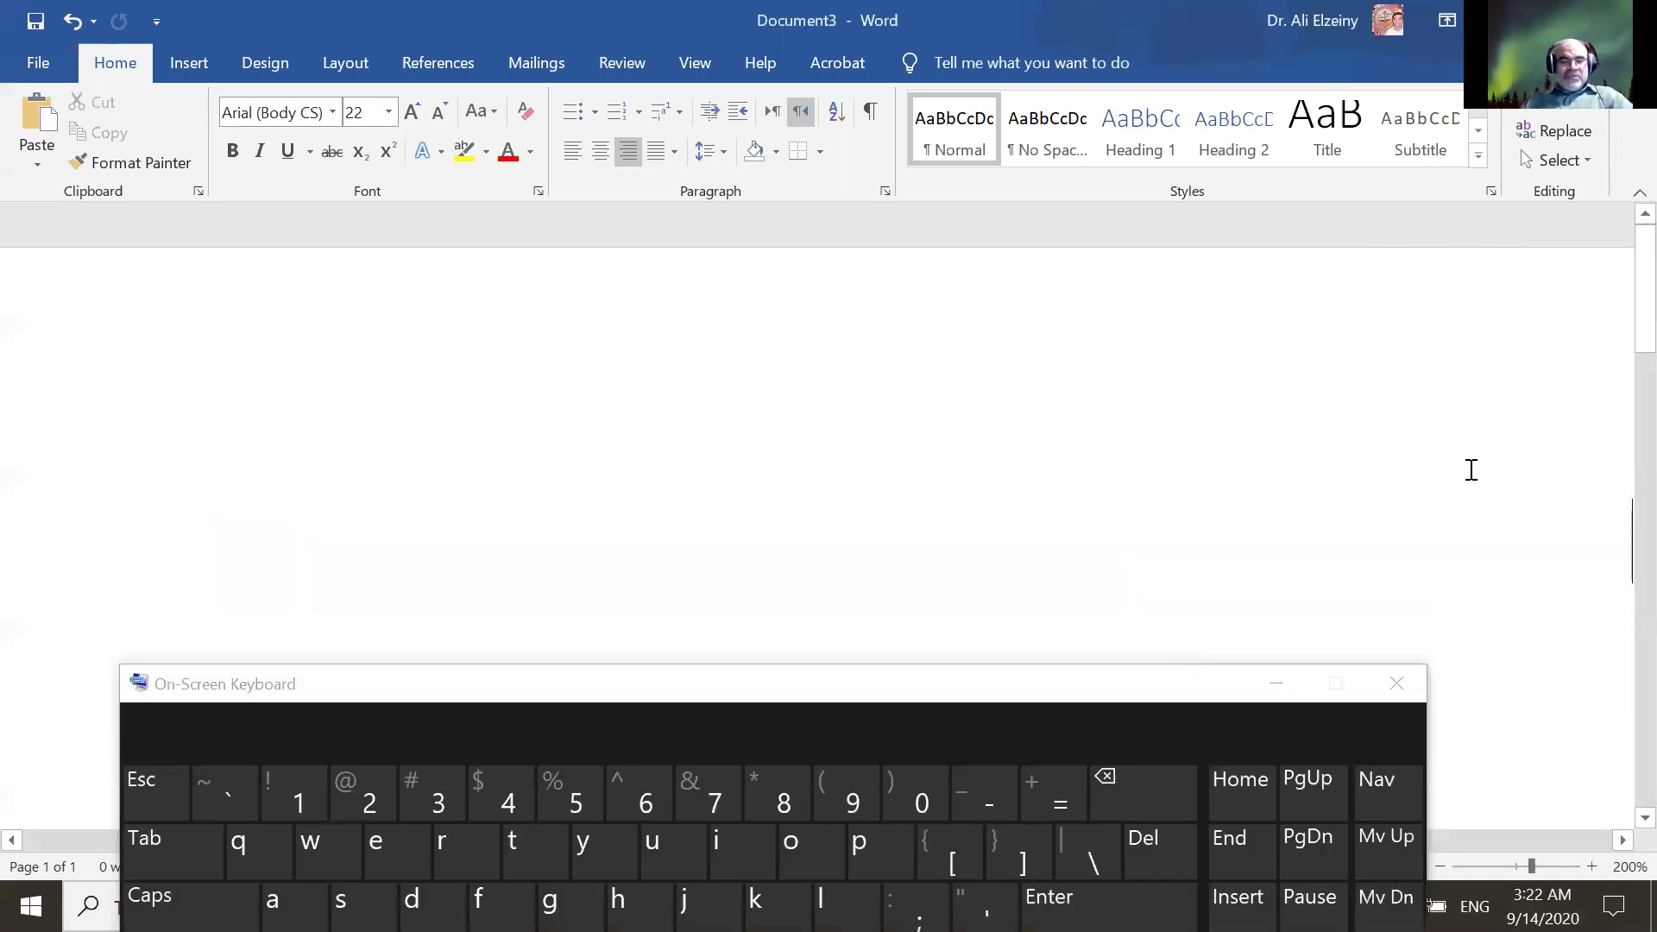
left_click(801, 114)
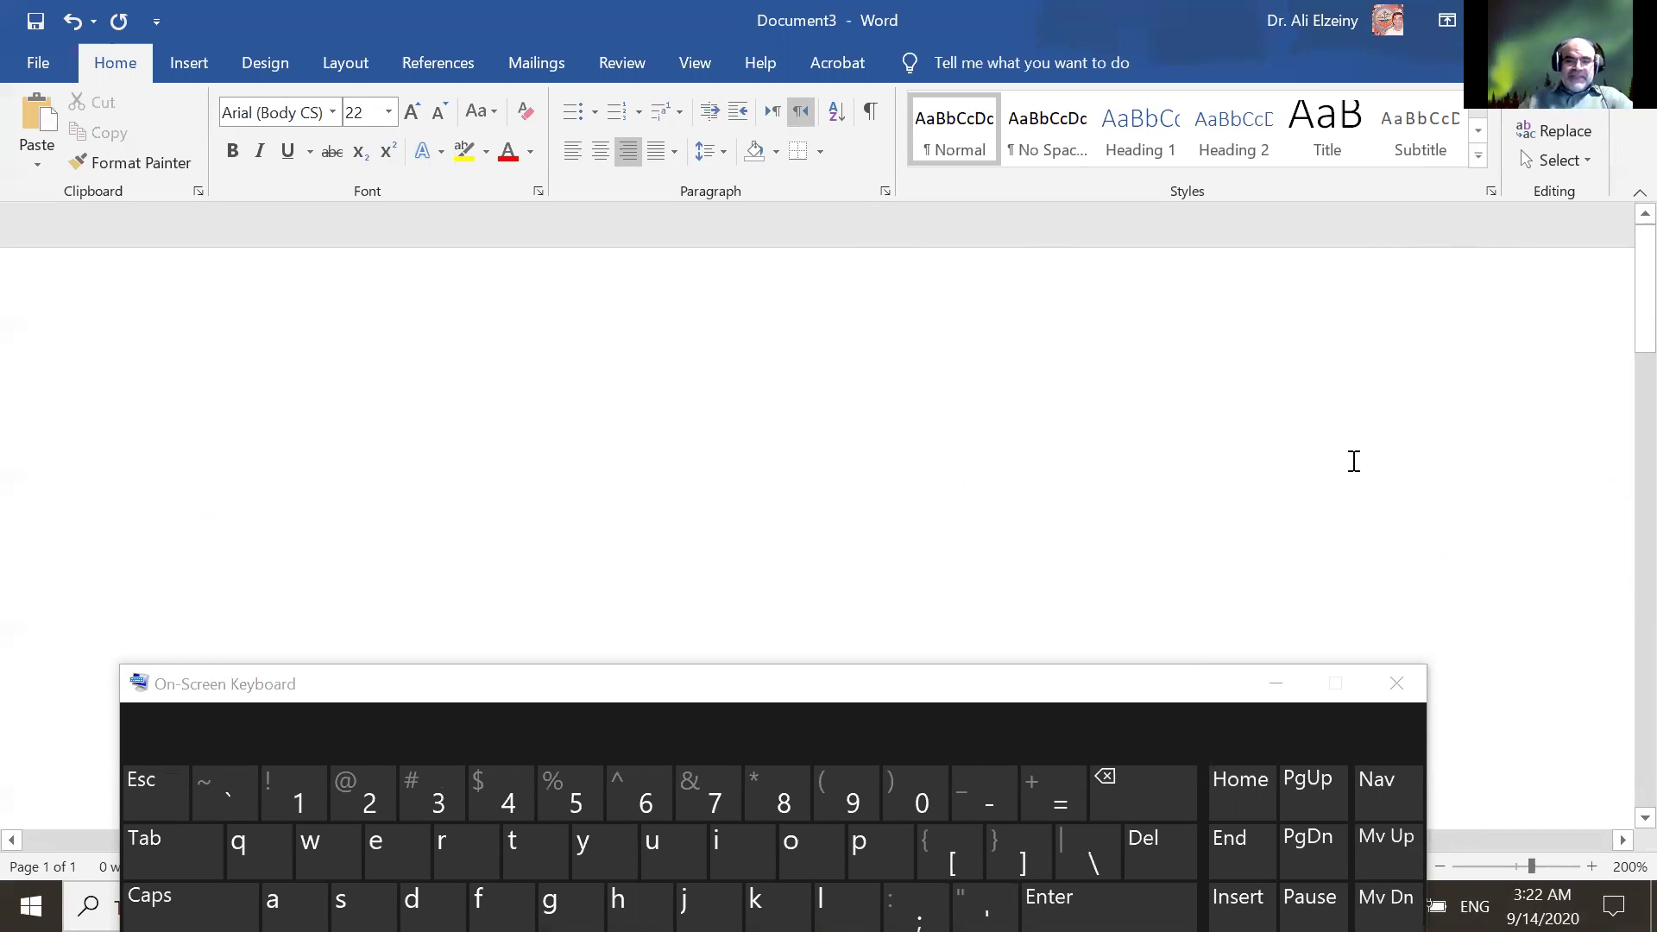
- Switch the input language to Arabic (Egypt) and enter the word "بسم" with the On-Screen Keyboard
left_click(771, 691)
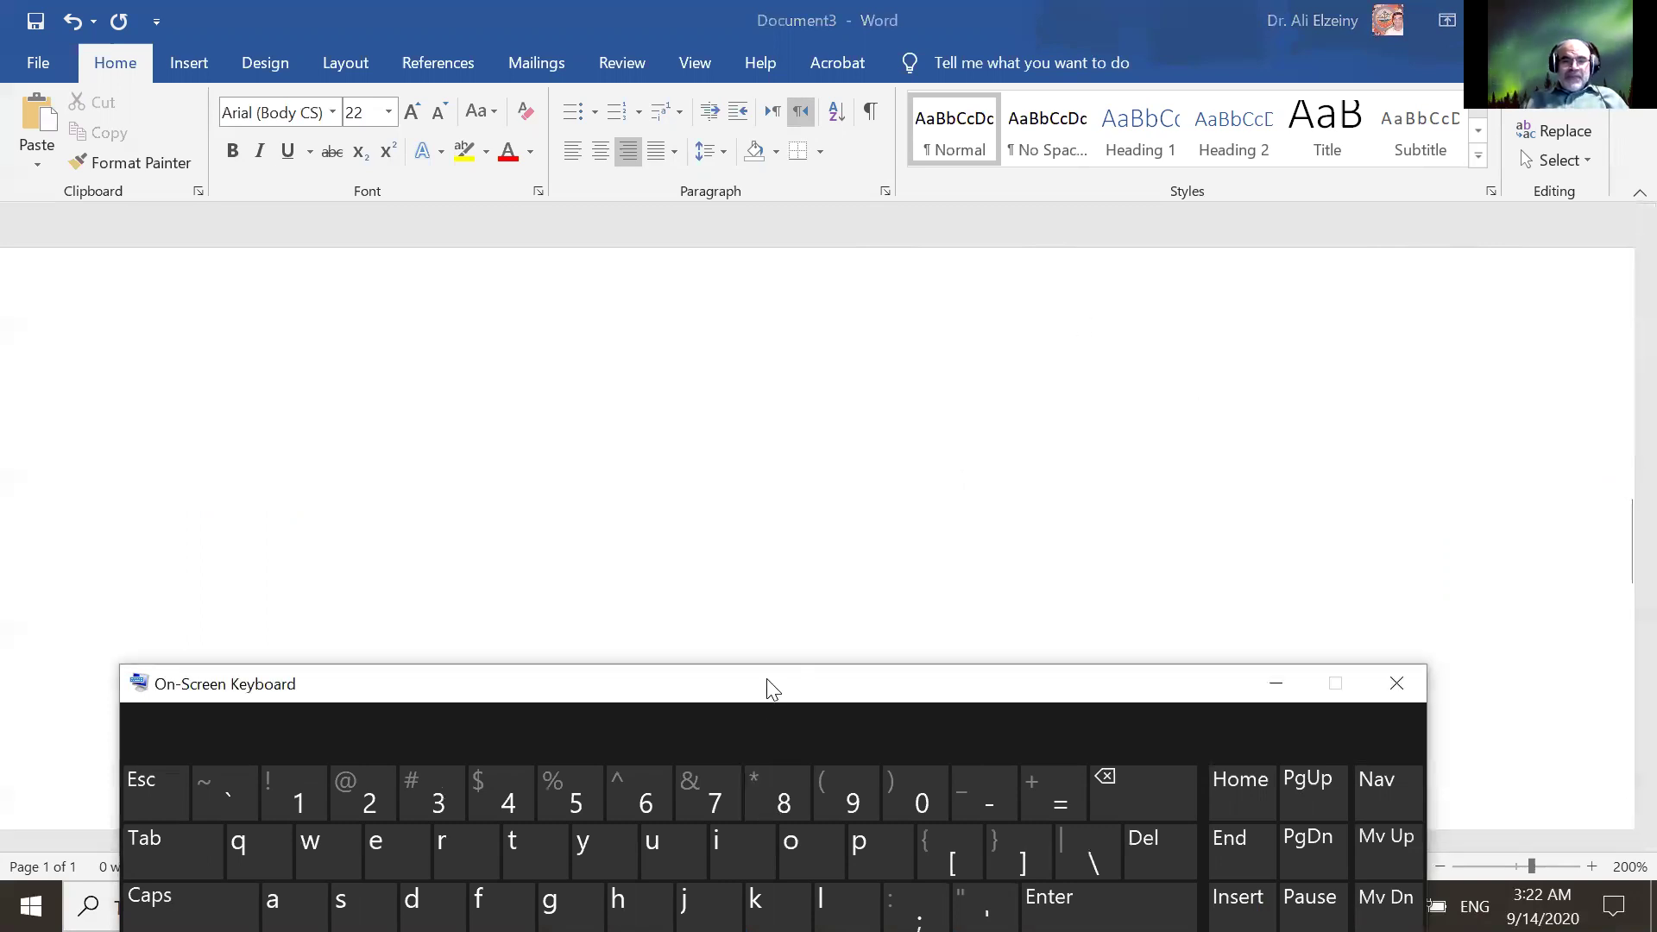
left_click_drag(770, 690, 765, 520)
left_click(1475, 906)
left_click(1464, 781)
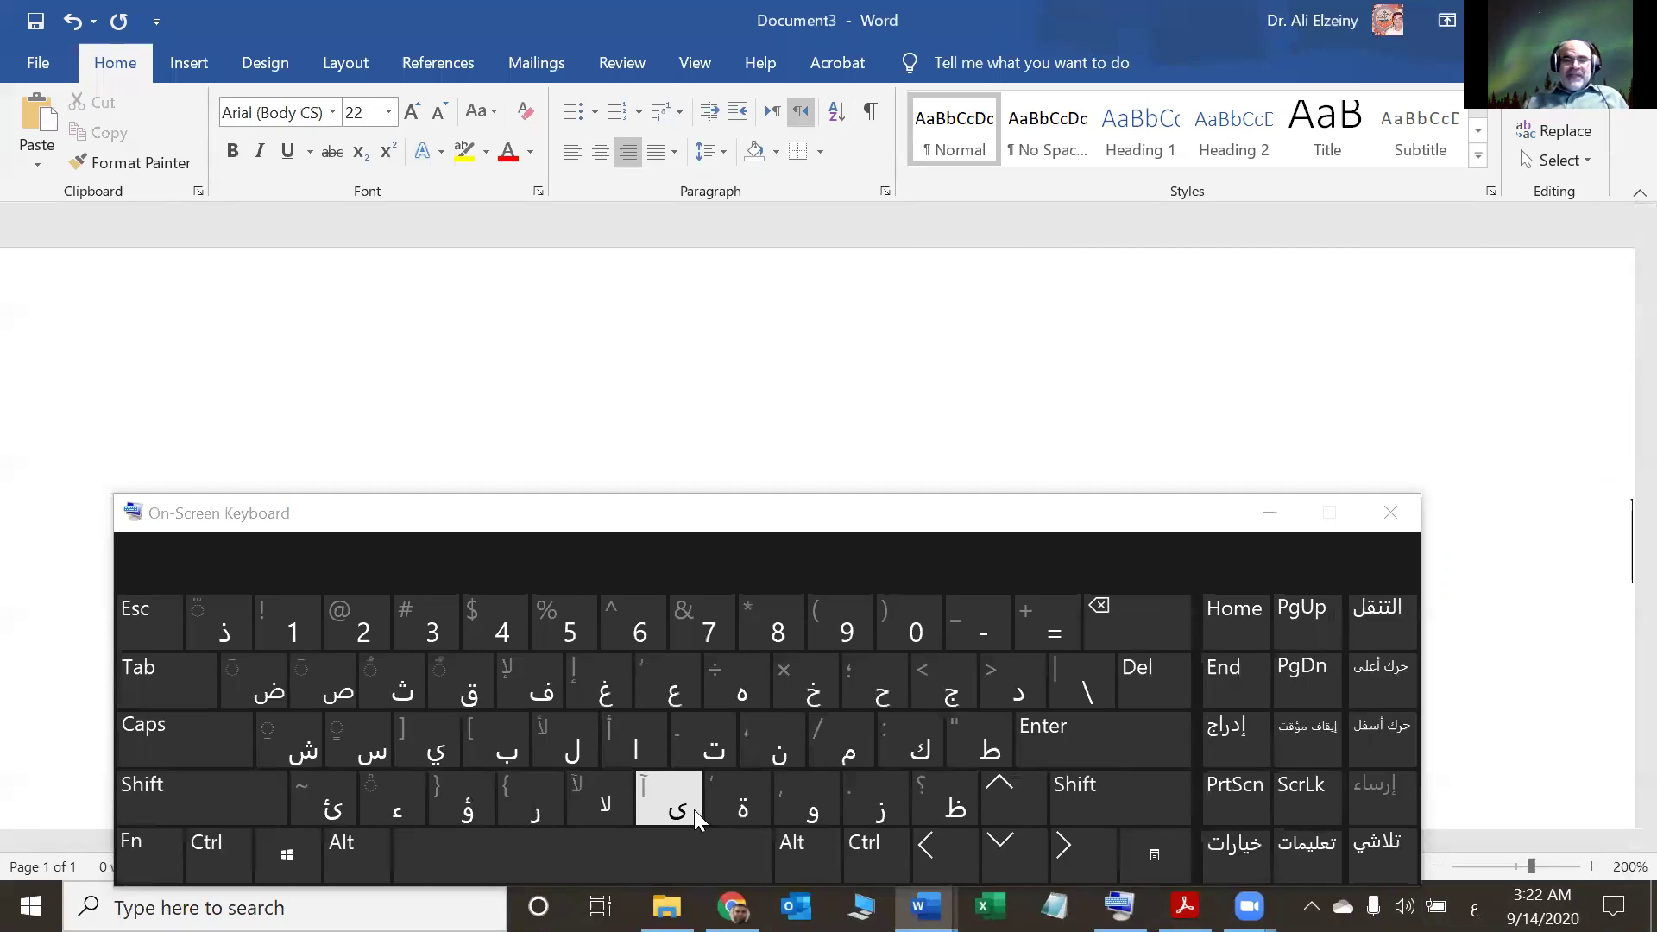
left_click(496, 751)
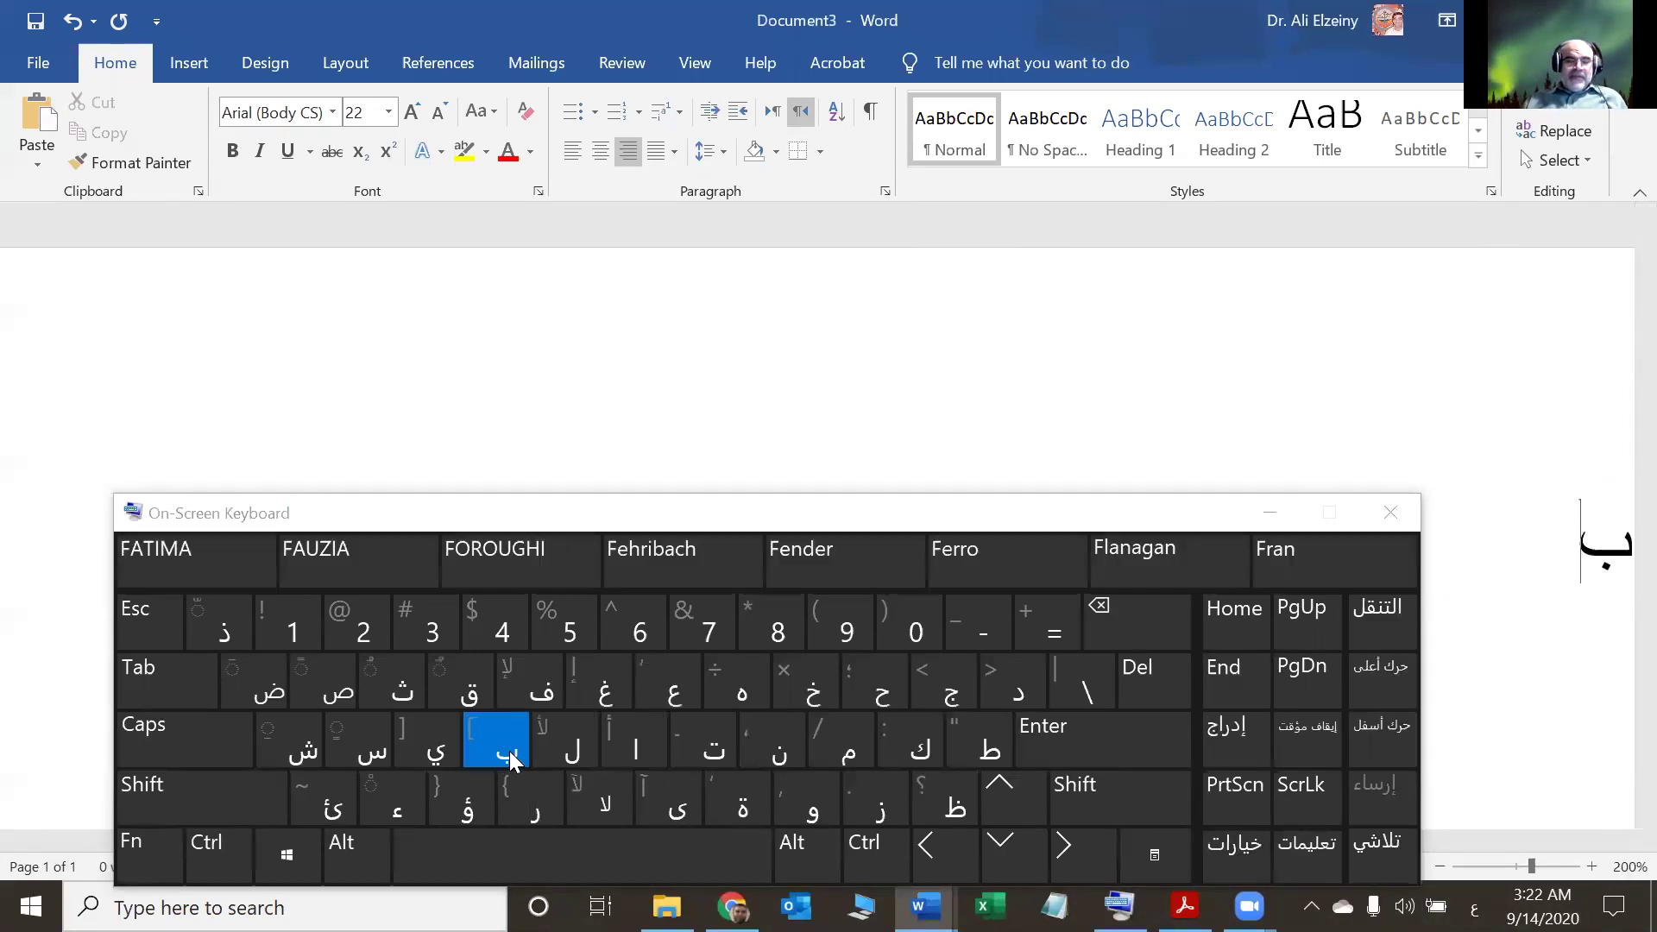
left_click(366, 749)
left_click(839, 756)
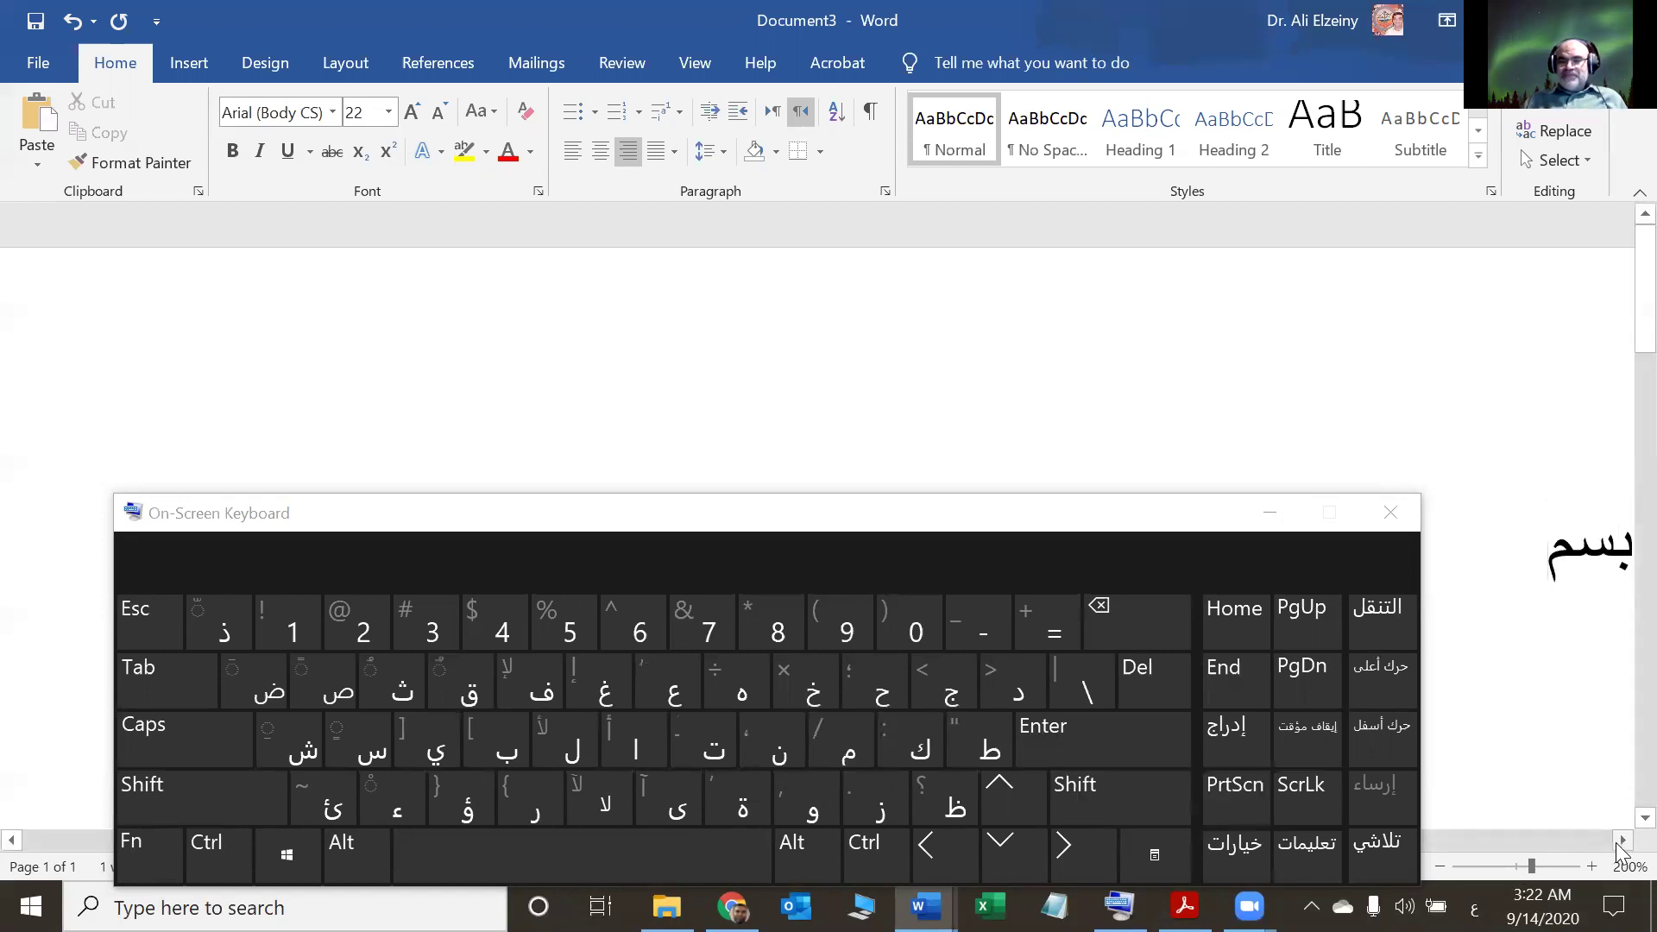
- Move the On-Screen Keyboard and adjust the document view so the word "بسم" is fully visible above the keyboard
left_click(1510, 839)
left_click(1136, 525)
left_click_drag(1133, 523, 1331, 510)
scroll(1157, 432, "down", 3)
scroll(1163, 425, "up", 2)
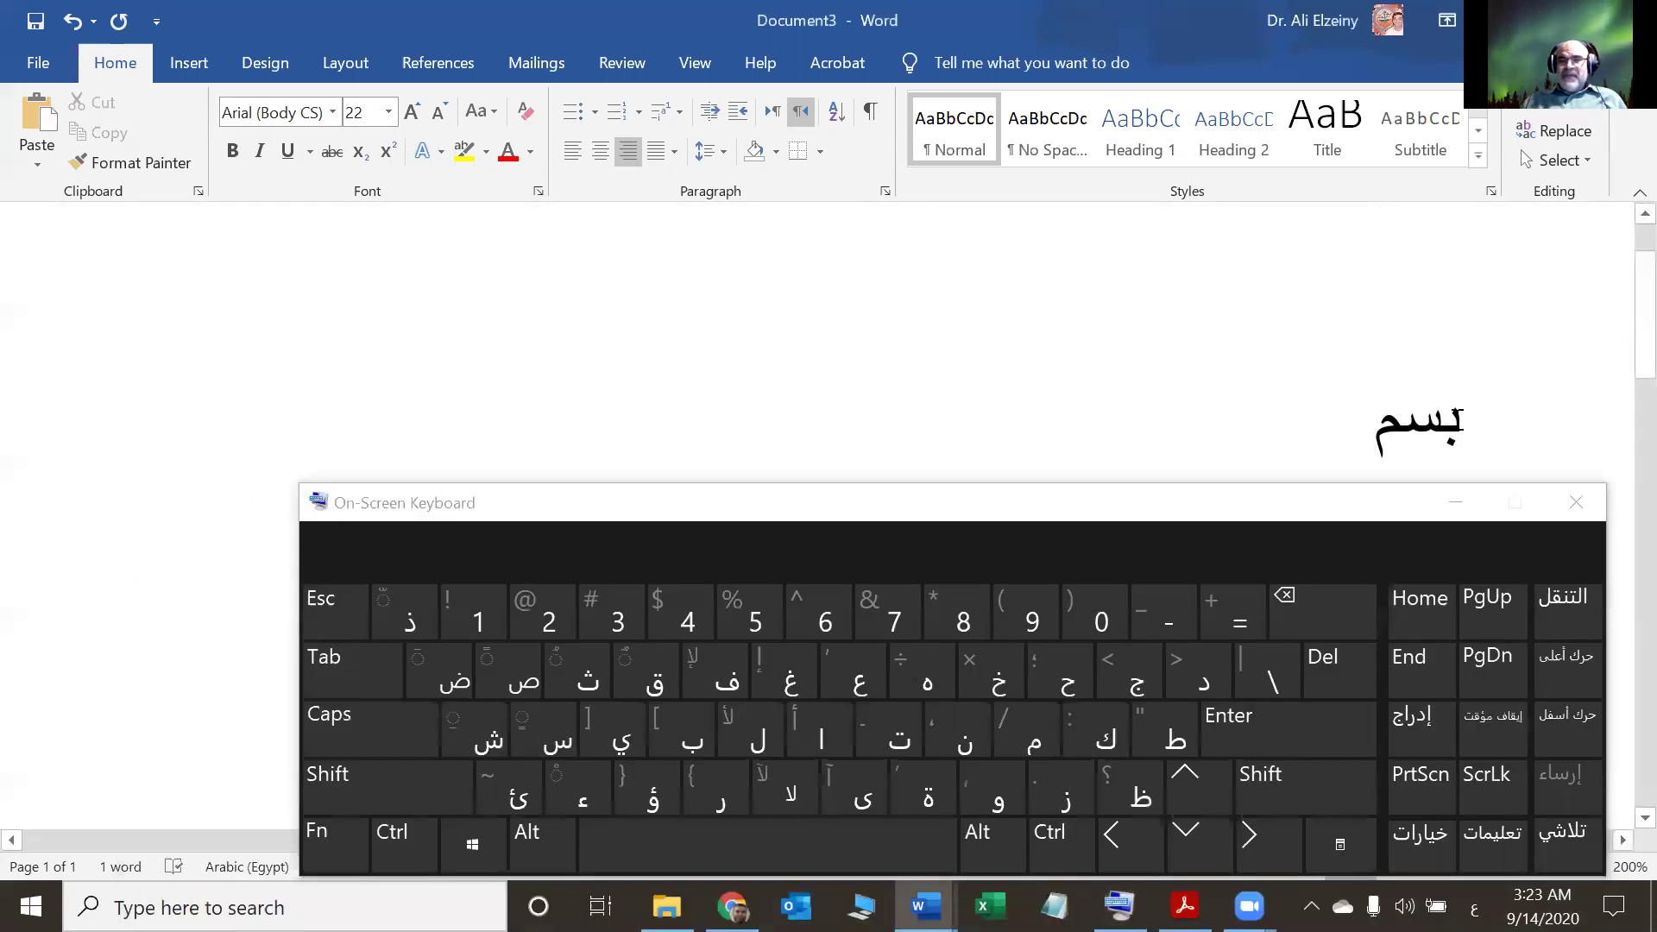
- Add diacritics to the word "بسم": kasra under ب, sukun over س and kasra under م, giving "بِسْمِ"
left_click(367, 789)
left_click(457, 738)
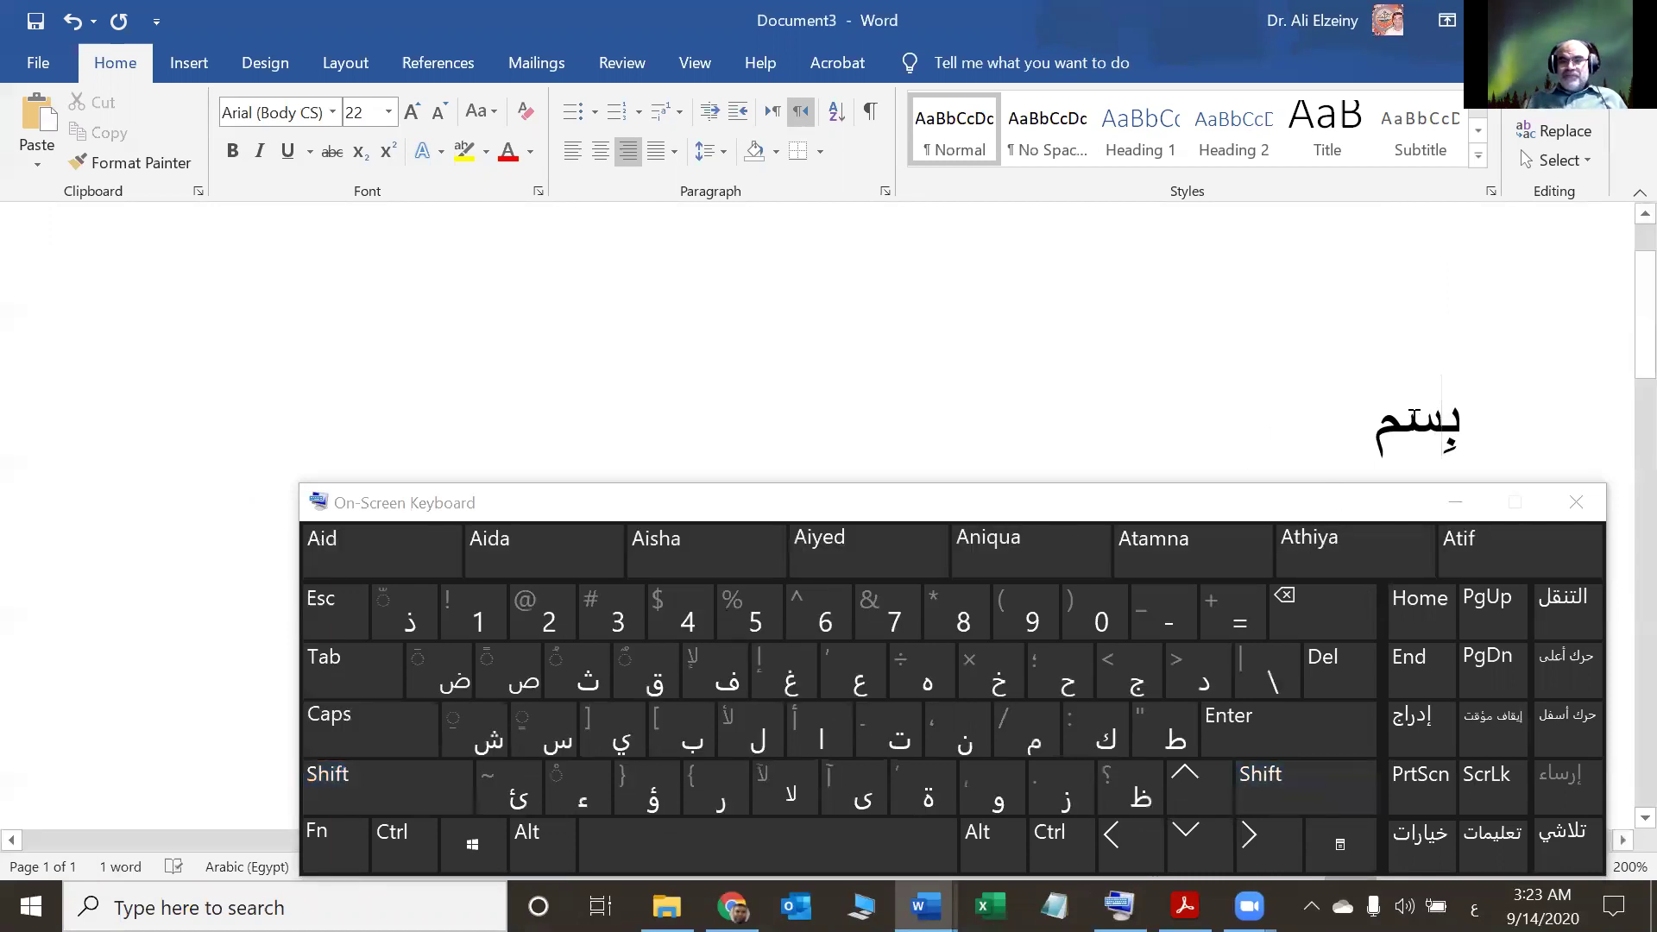
left_click(411, 771)
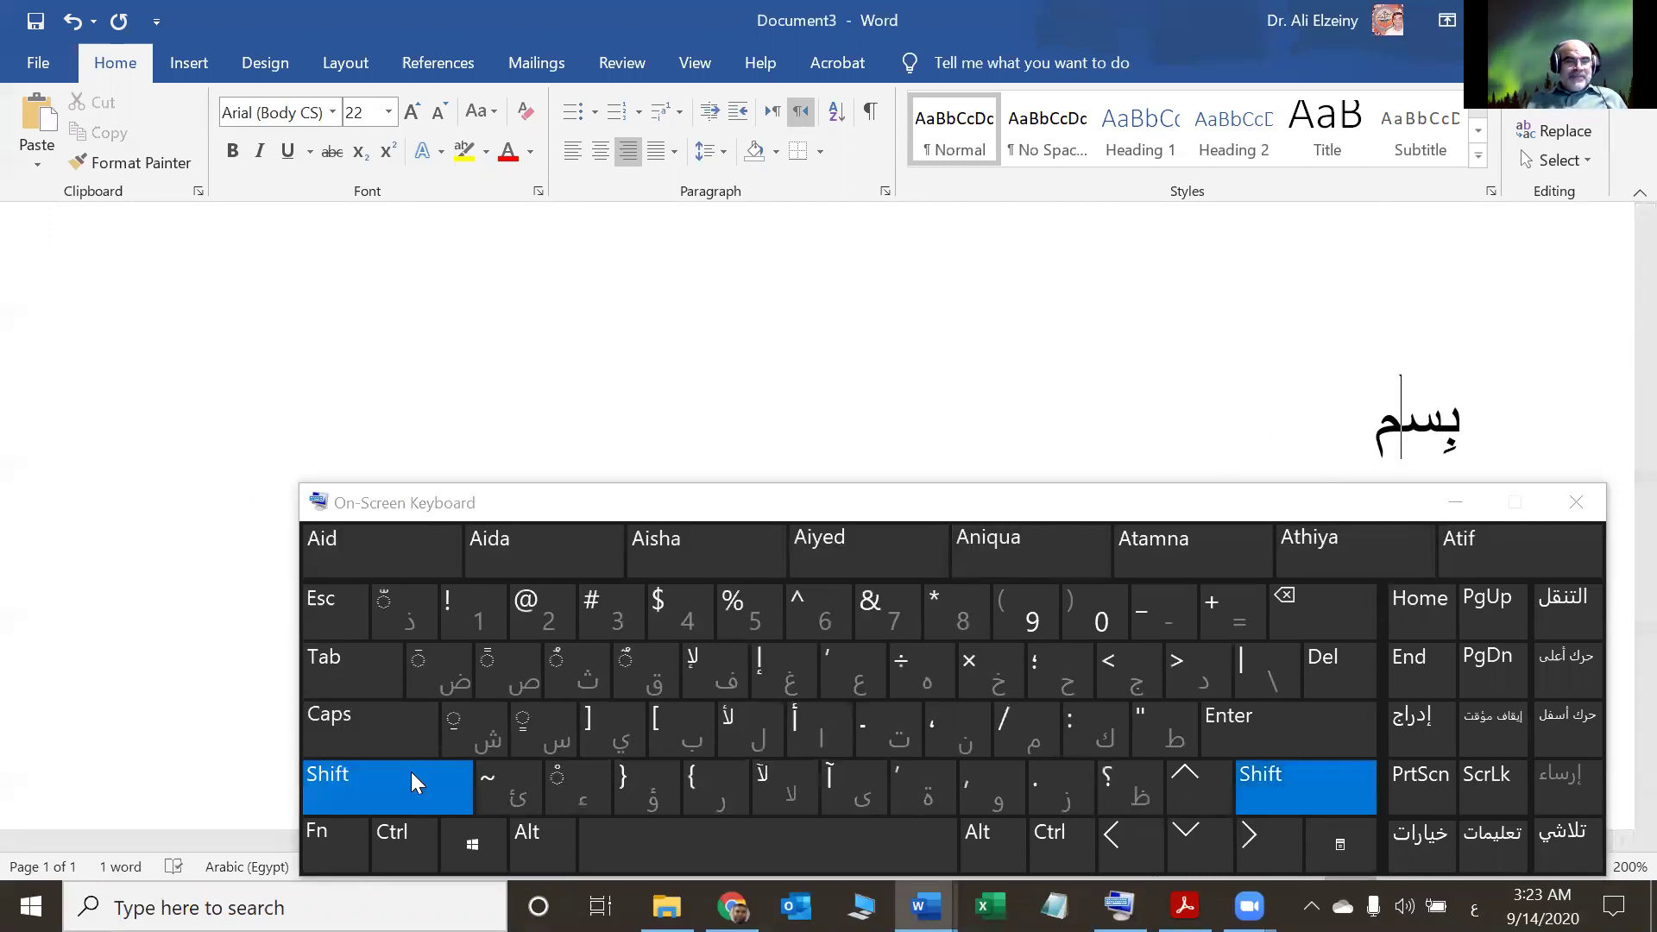
left_click(528, 730)
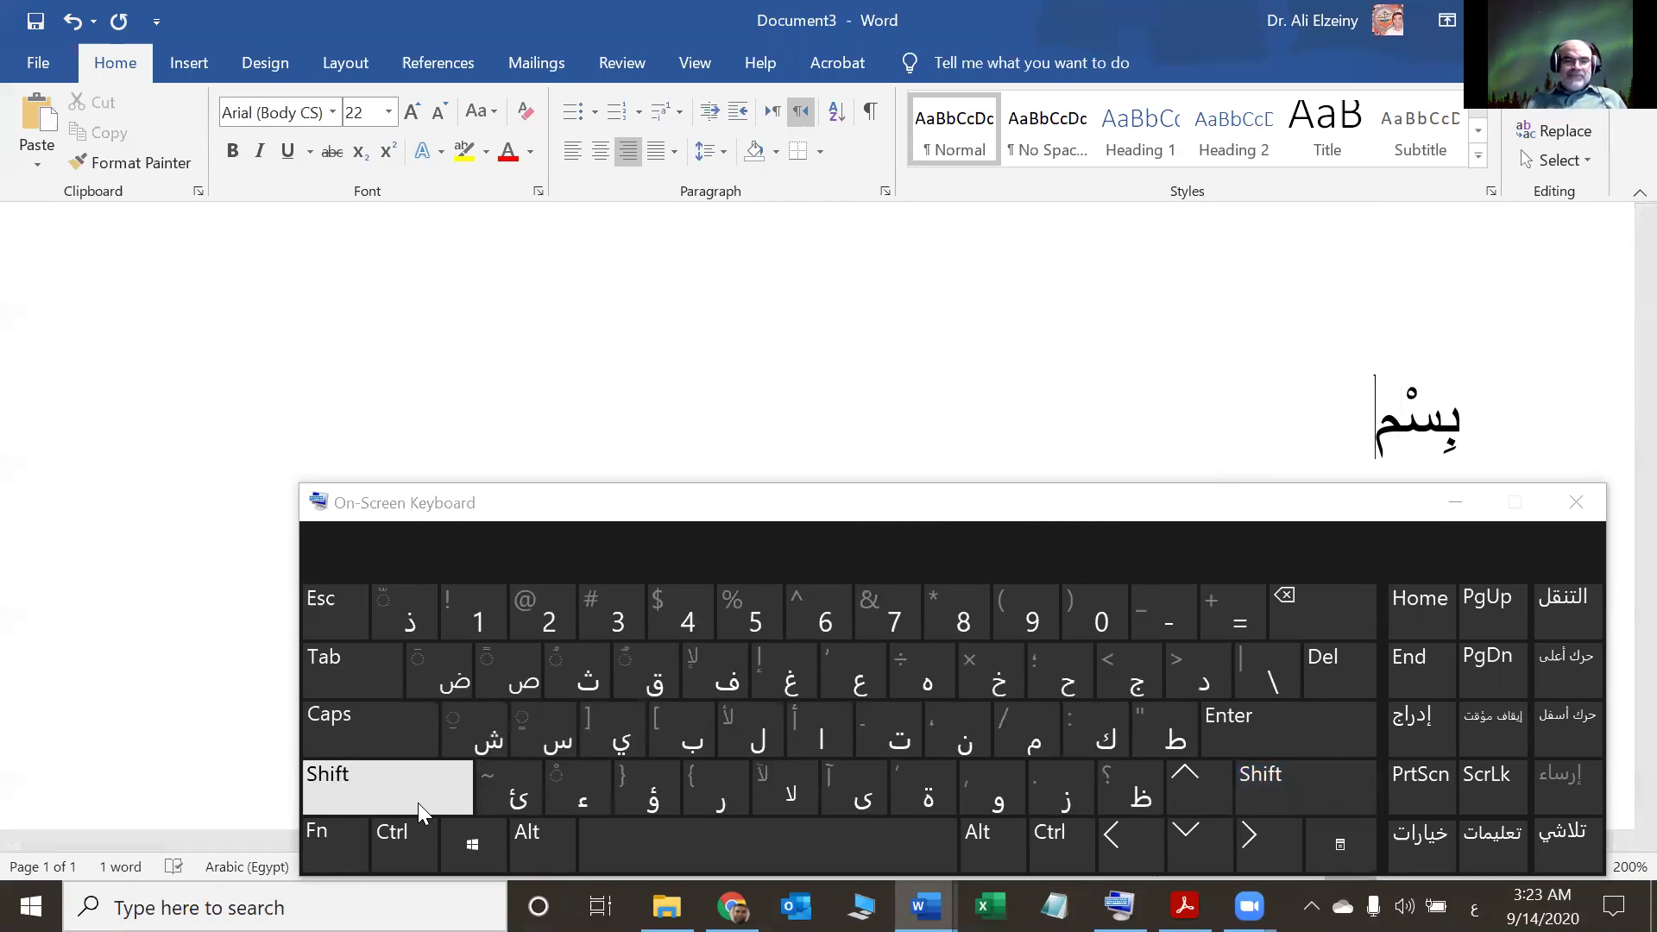
left_click(423, 779)
left_click(482, 726)
- Enter a space and the word "الله" after "بِسْمِ", with a kasra under its last letter
left_click(785, 847)
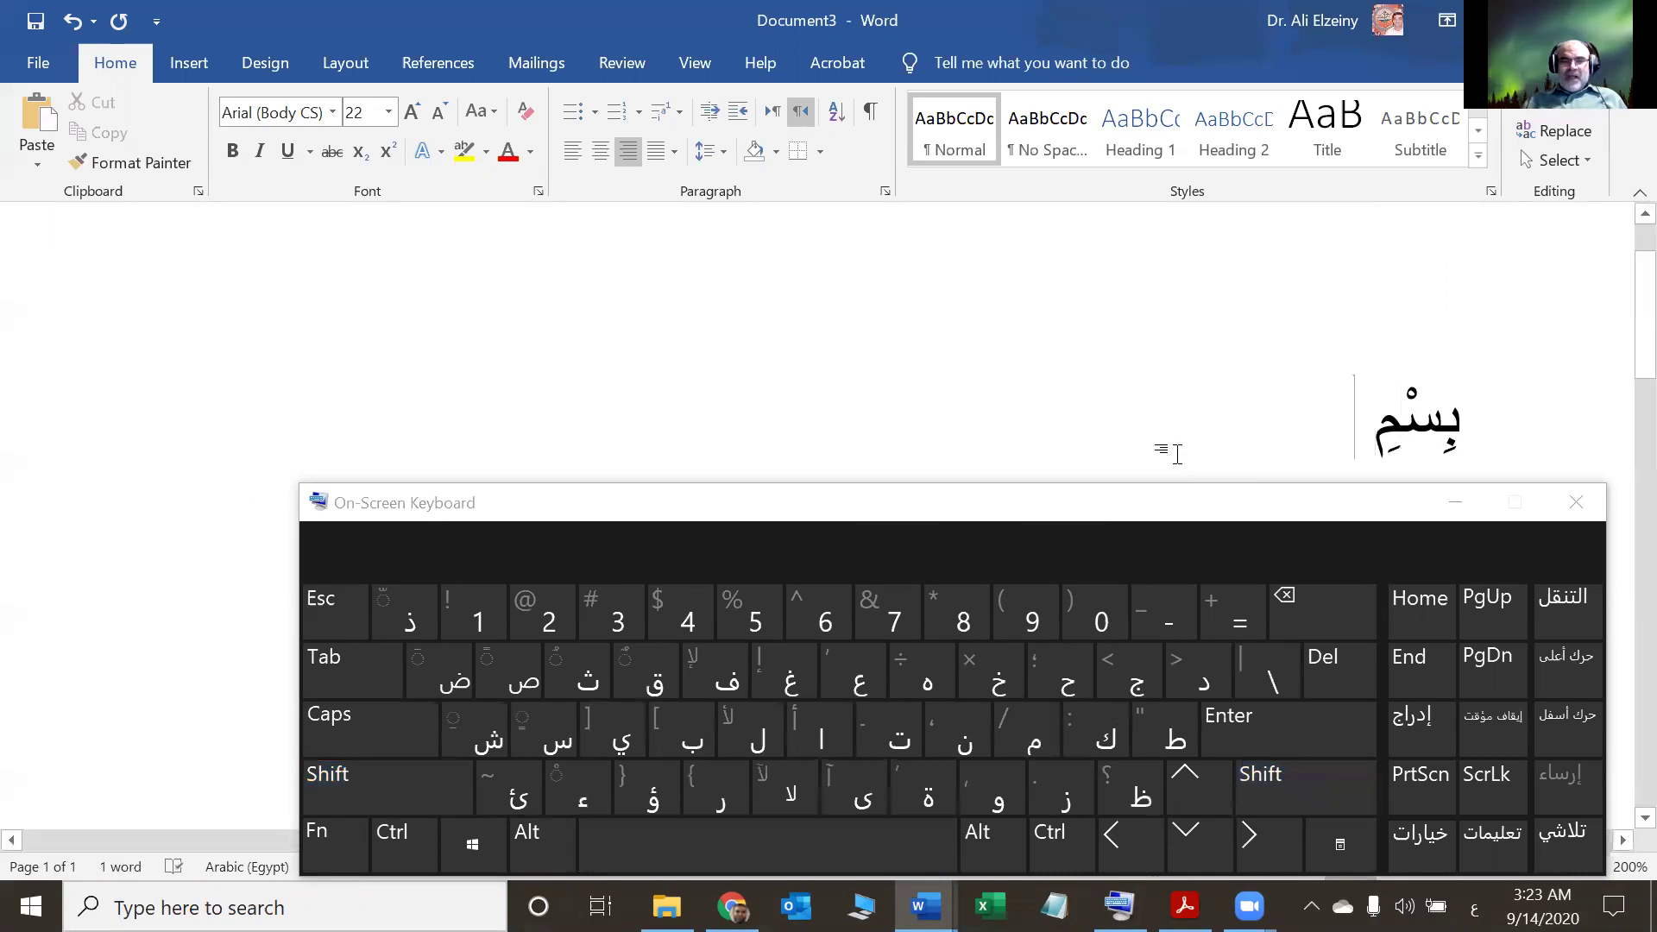
left_click(816, 725)
left_click(755, 738)
left_click(760, 744)
left_click(922, 686)
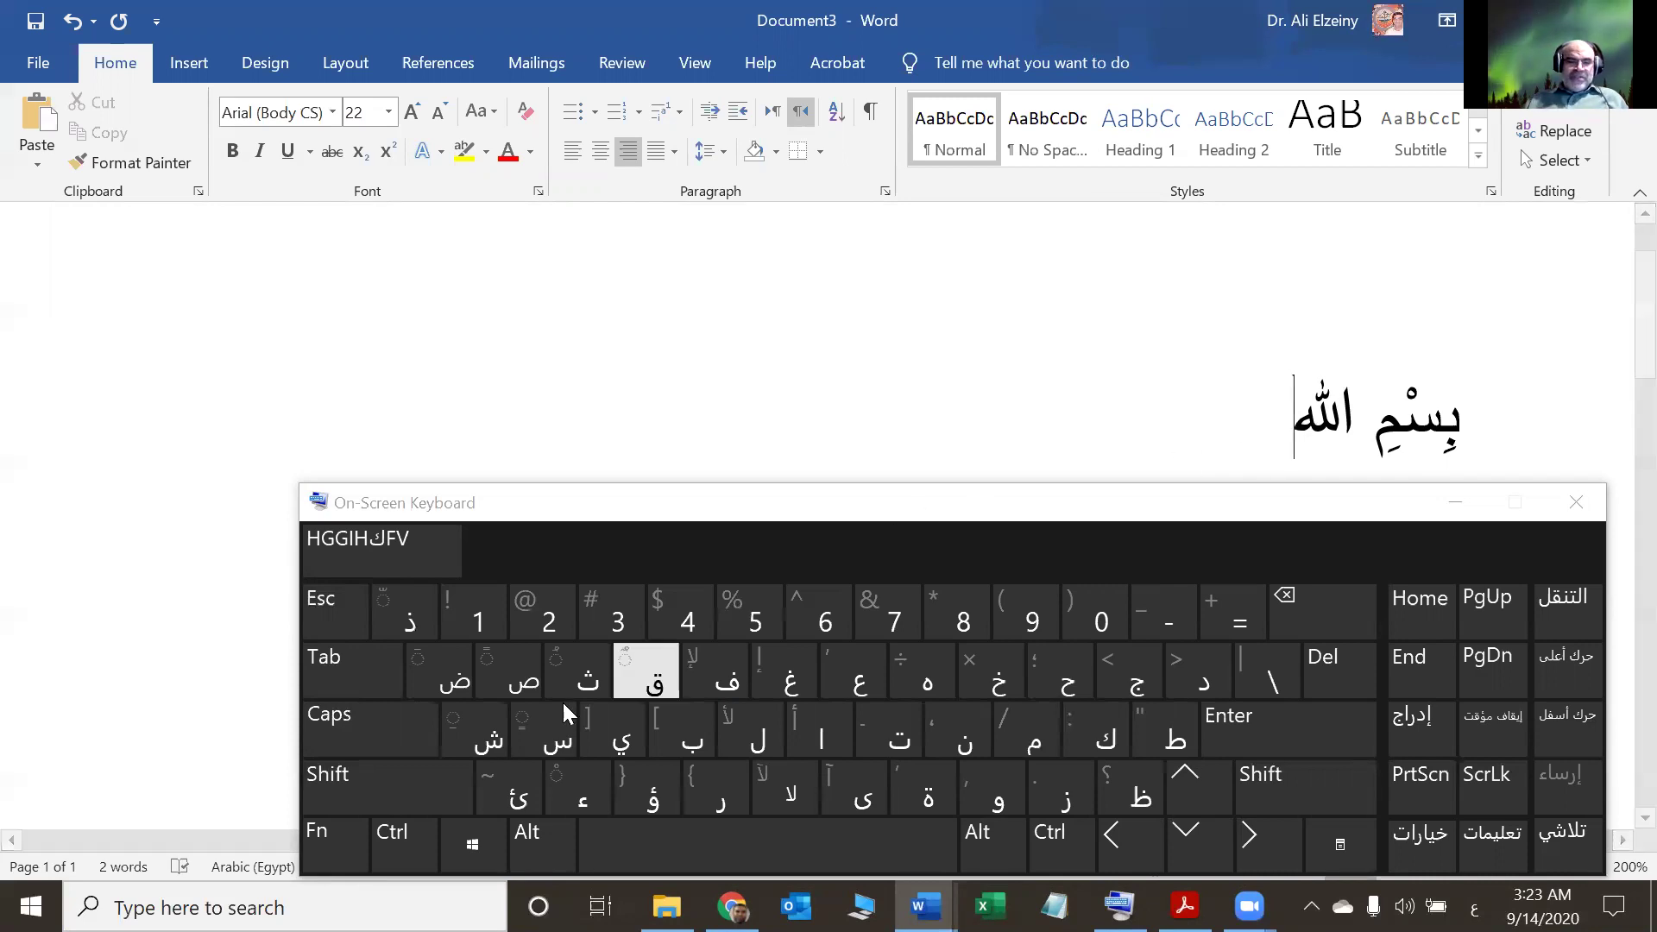
left_click(411, 794)
left_click(452, 734)
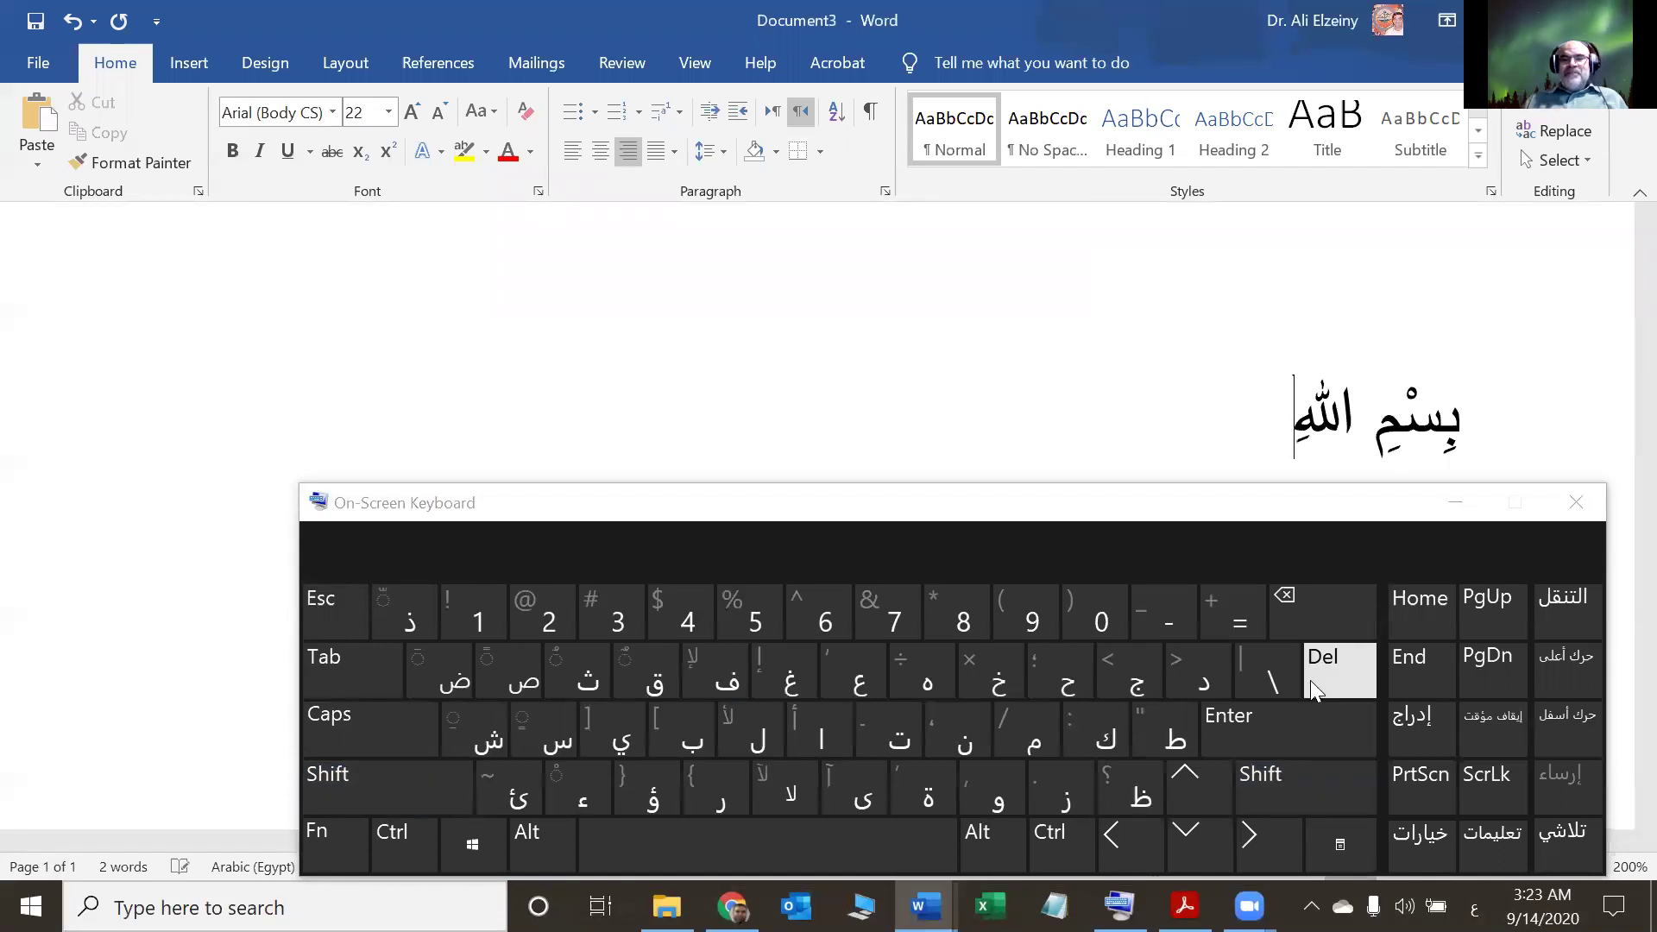
- Enter a space after "اللهِ" and start the third word with the letters "الر"
left_click(909, 834)
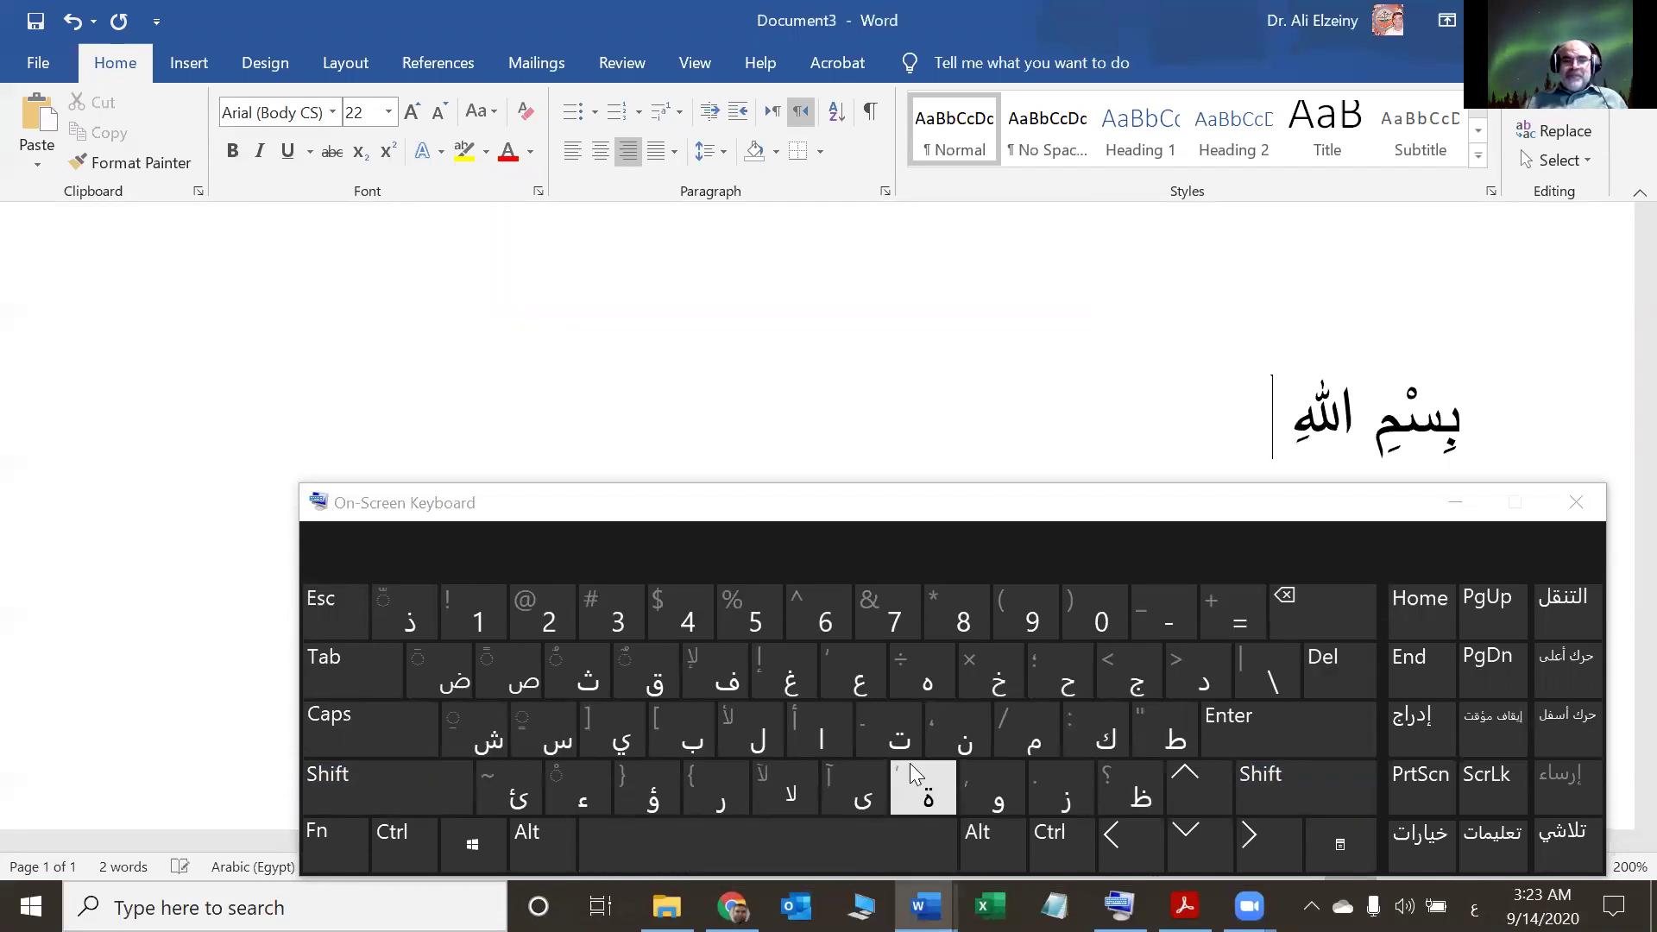
left_click(821, 734)
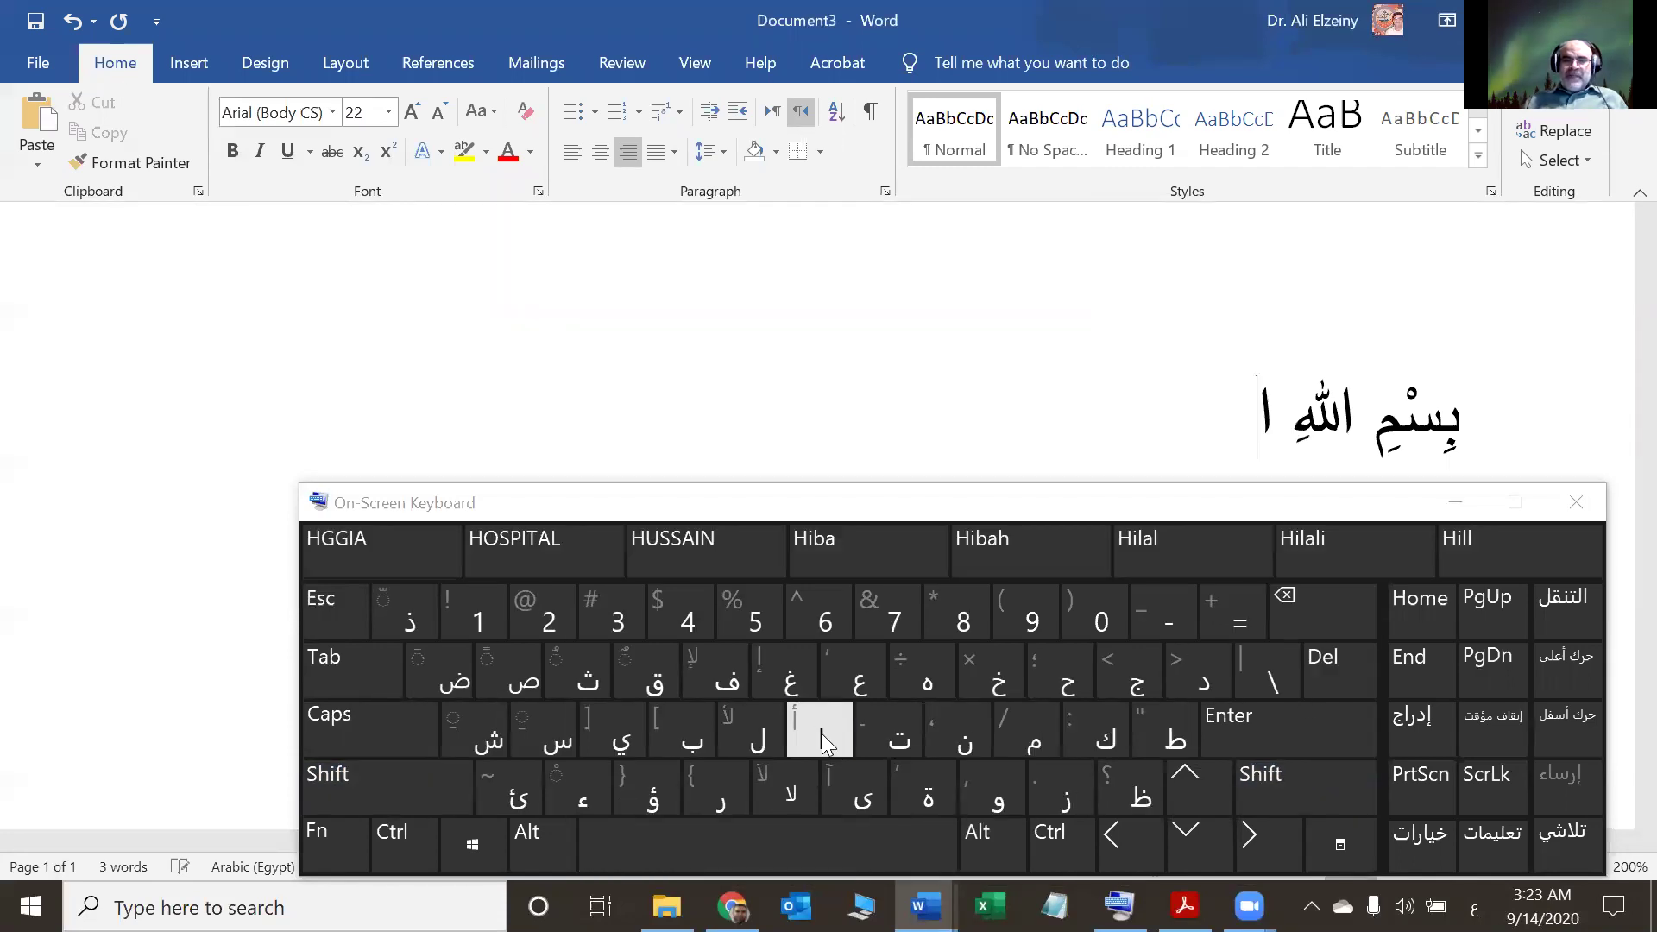
left_click(761, 738)
left_click(727, 810)
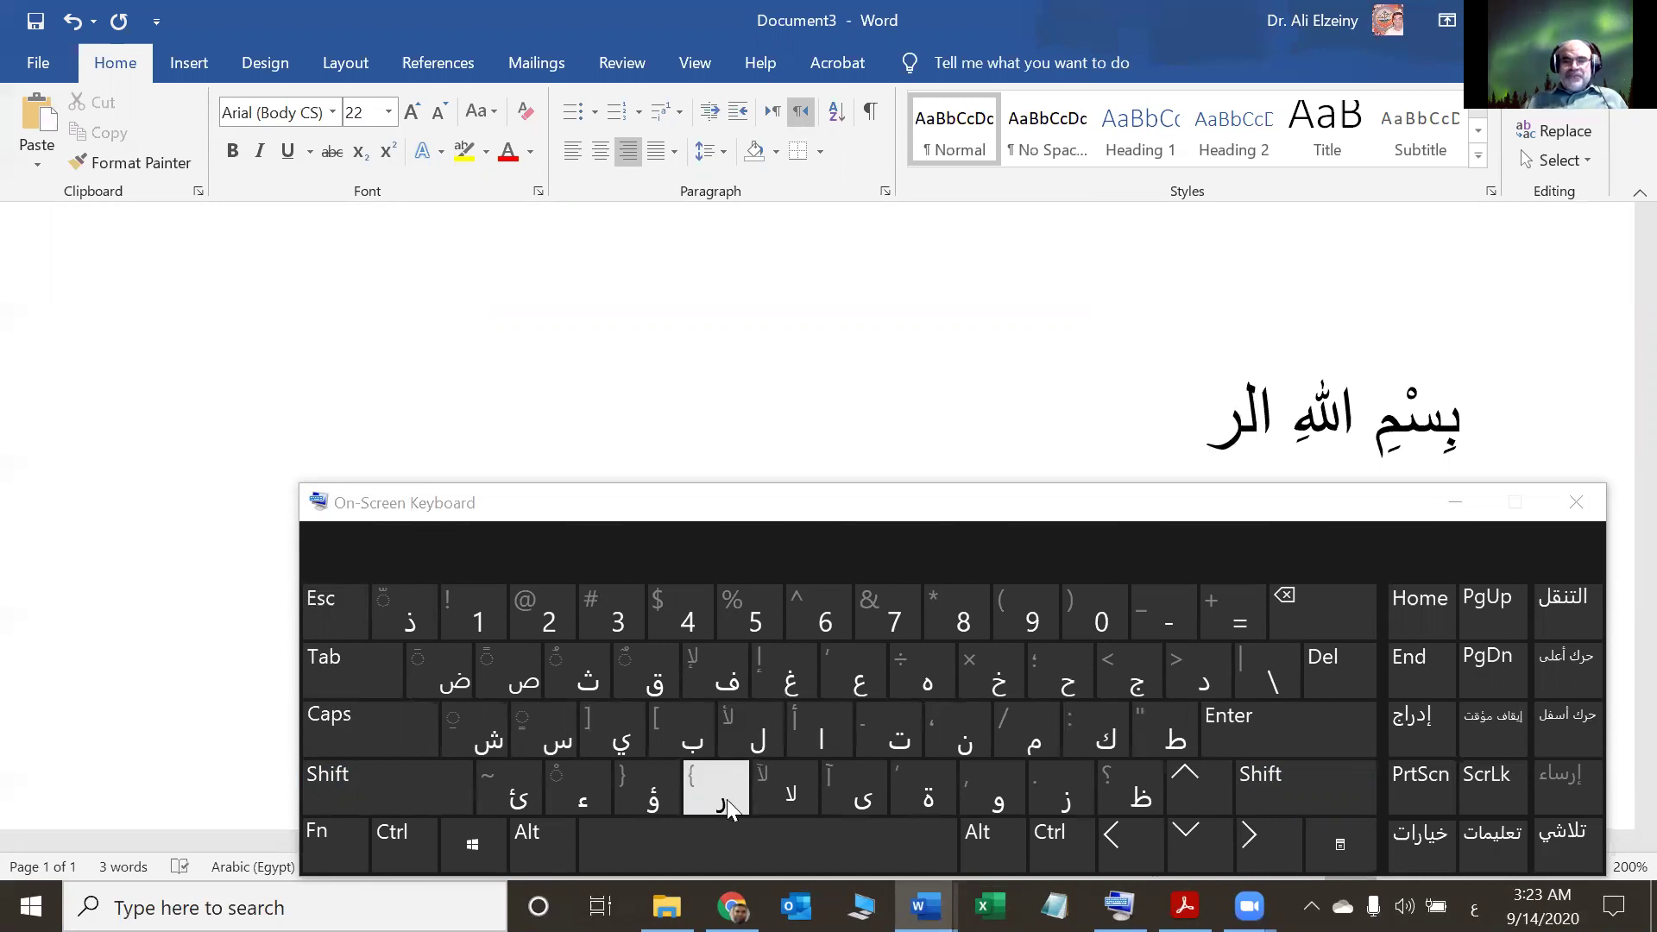
left_click(385, 785)
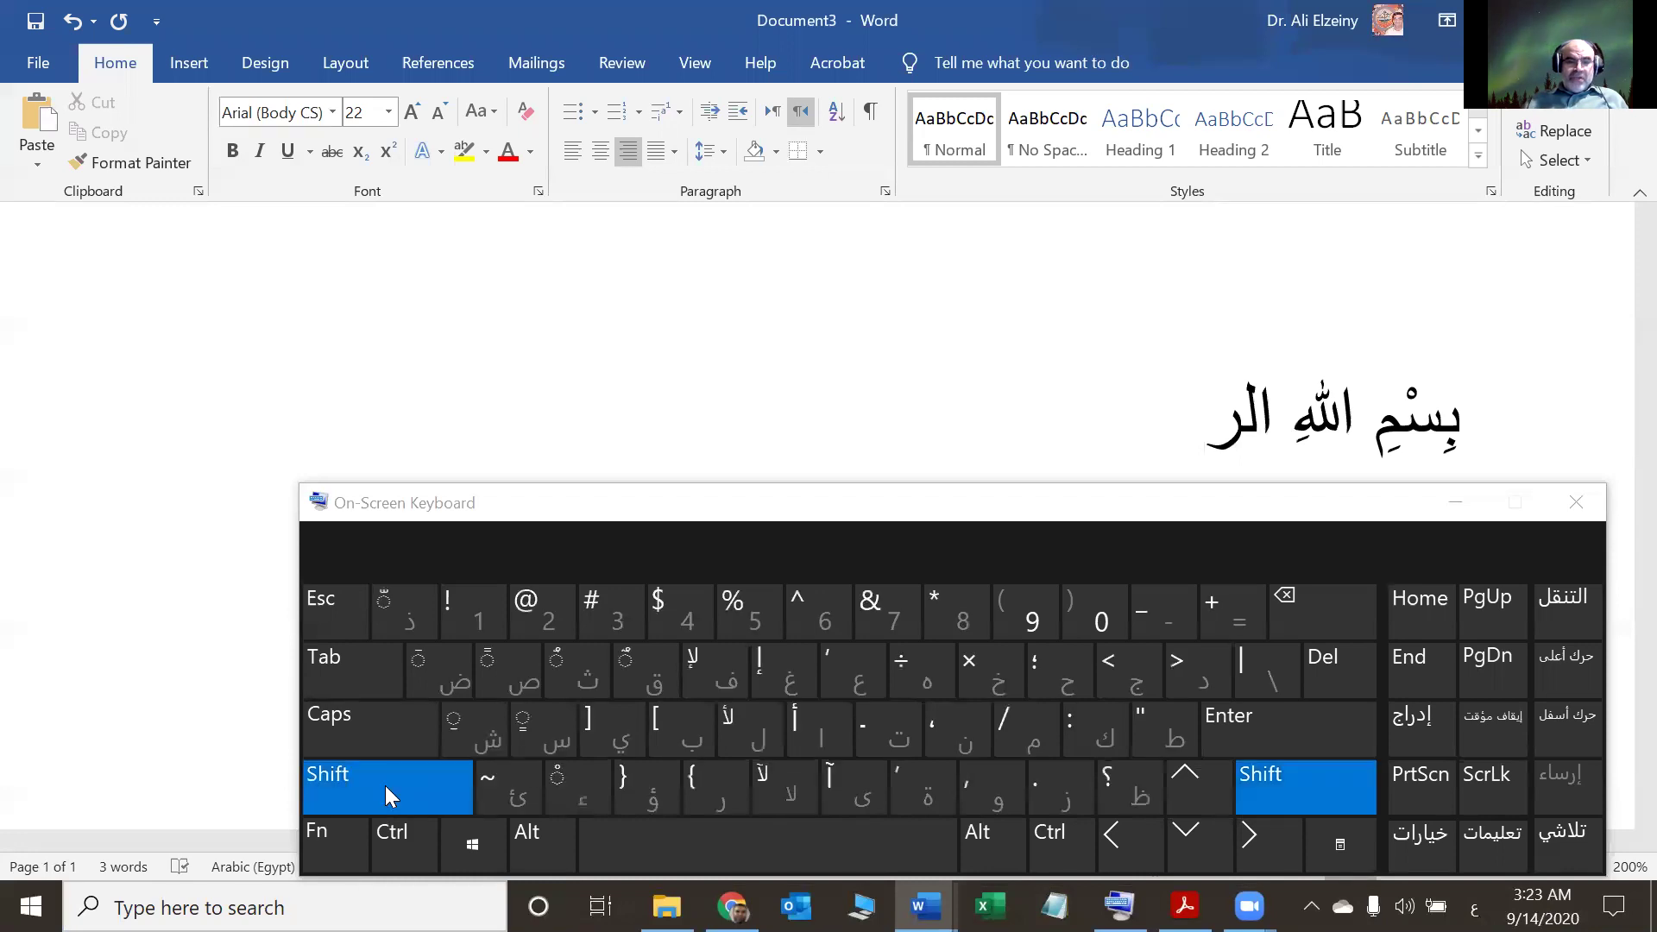
left_click(430, 675)
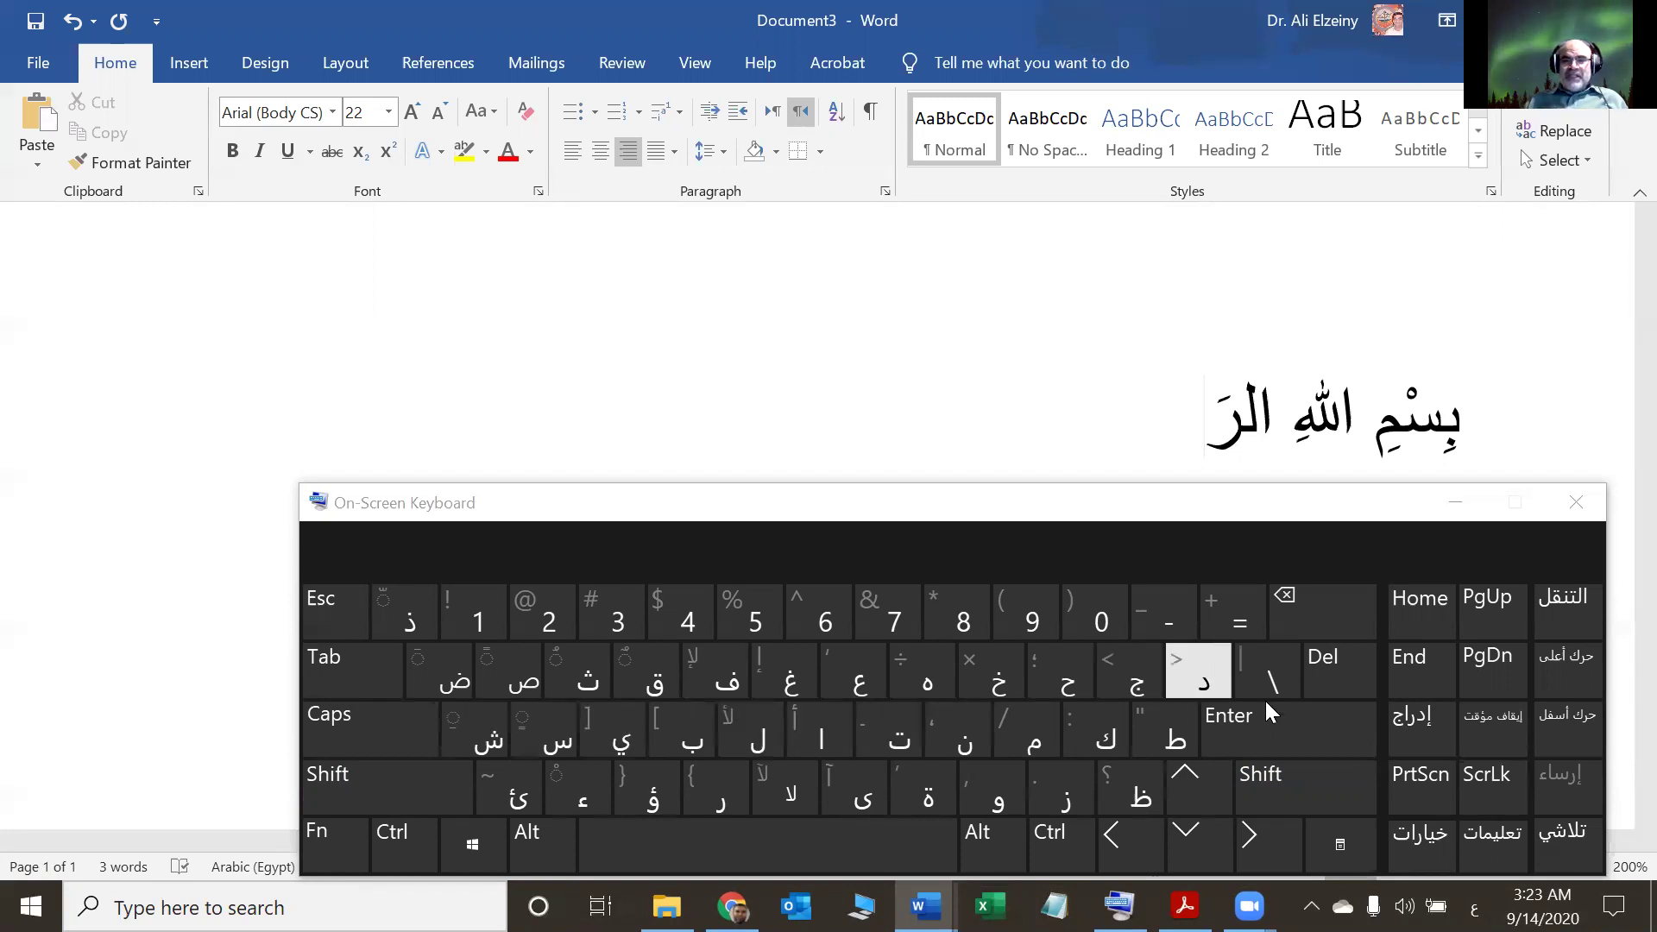
left_click(1302, 618)
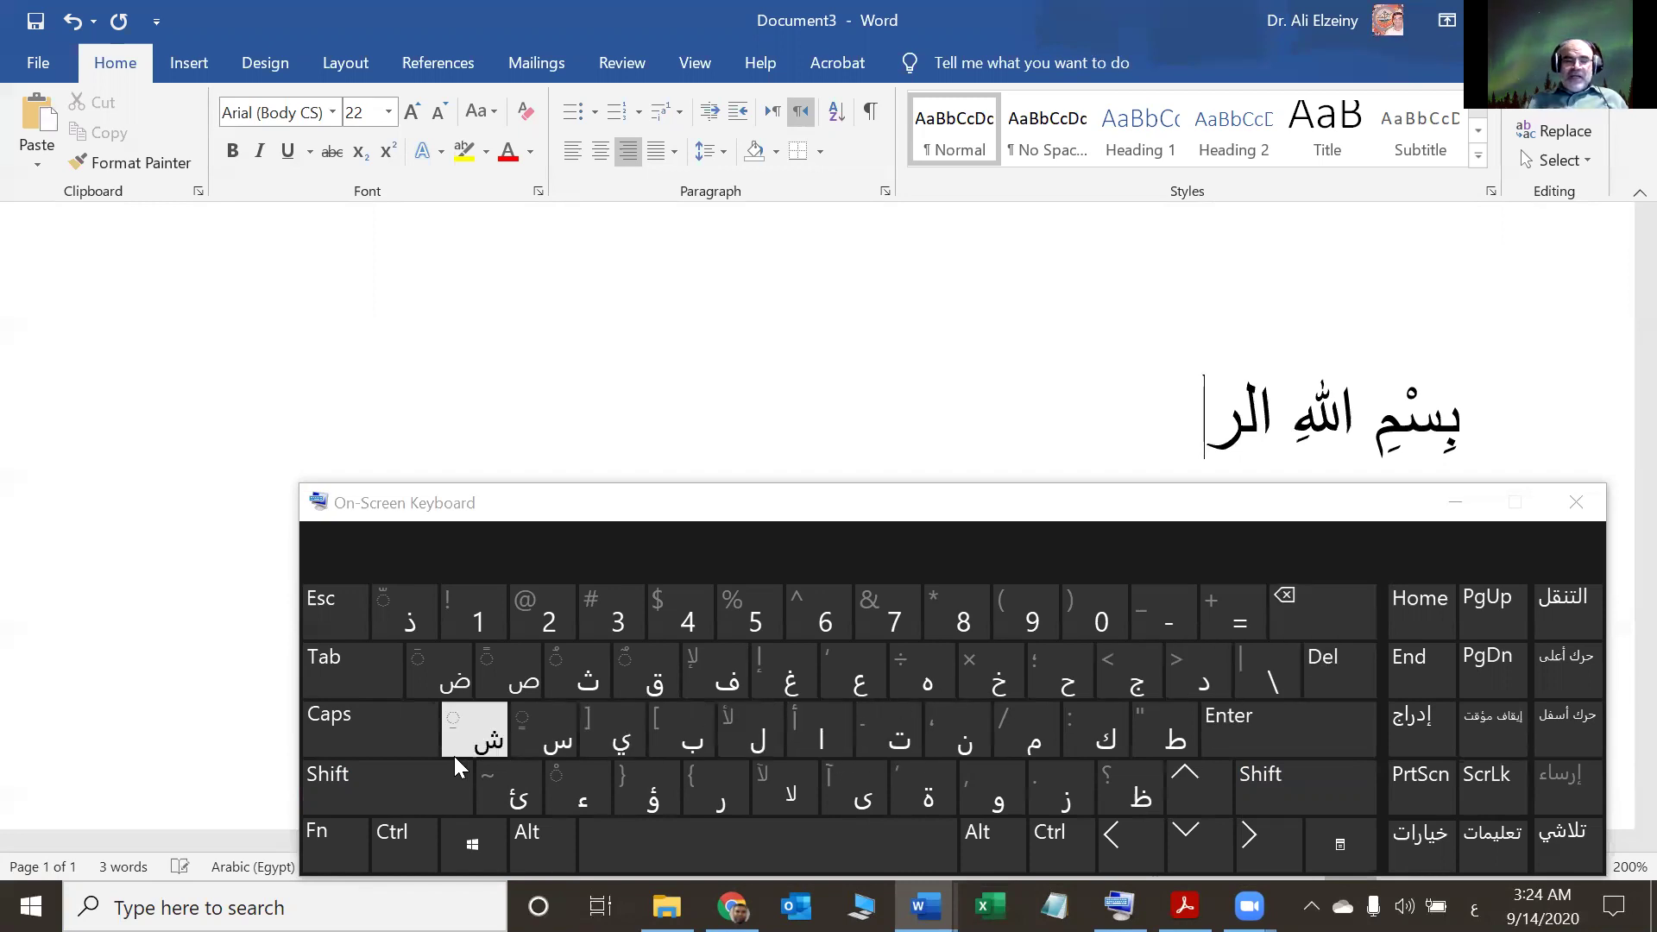
- Add a shadda and a fatha over the letter ر of the third word
left_click(404, 784)
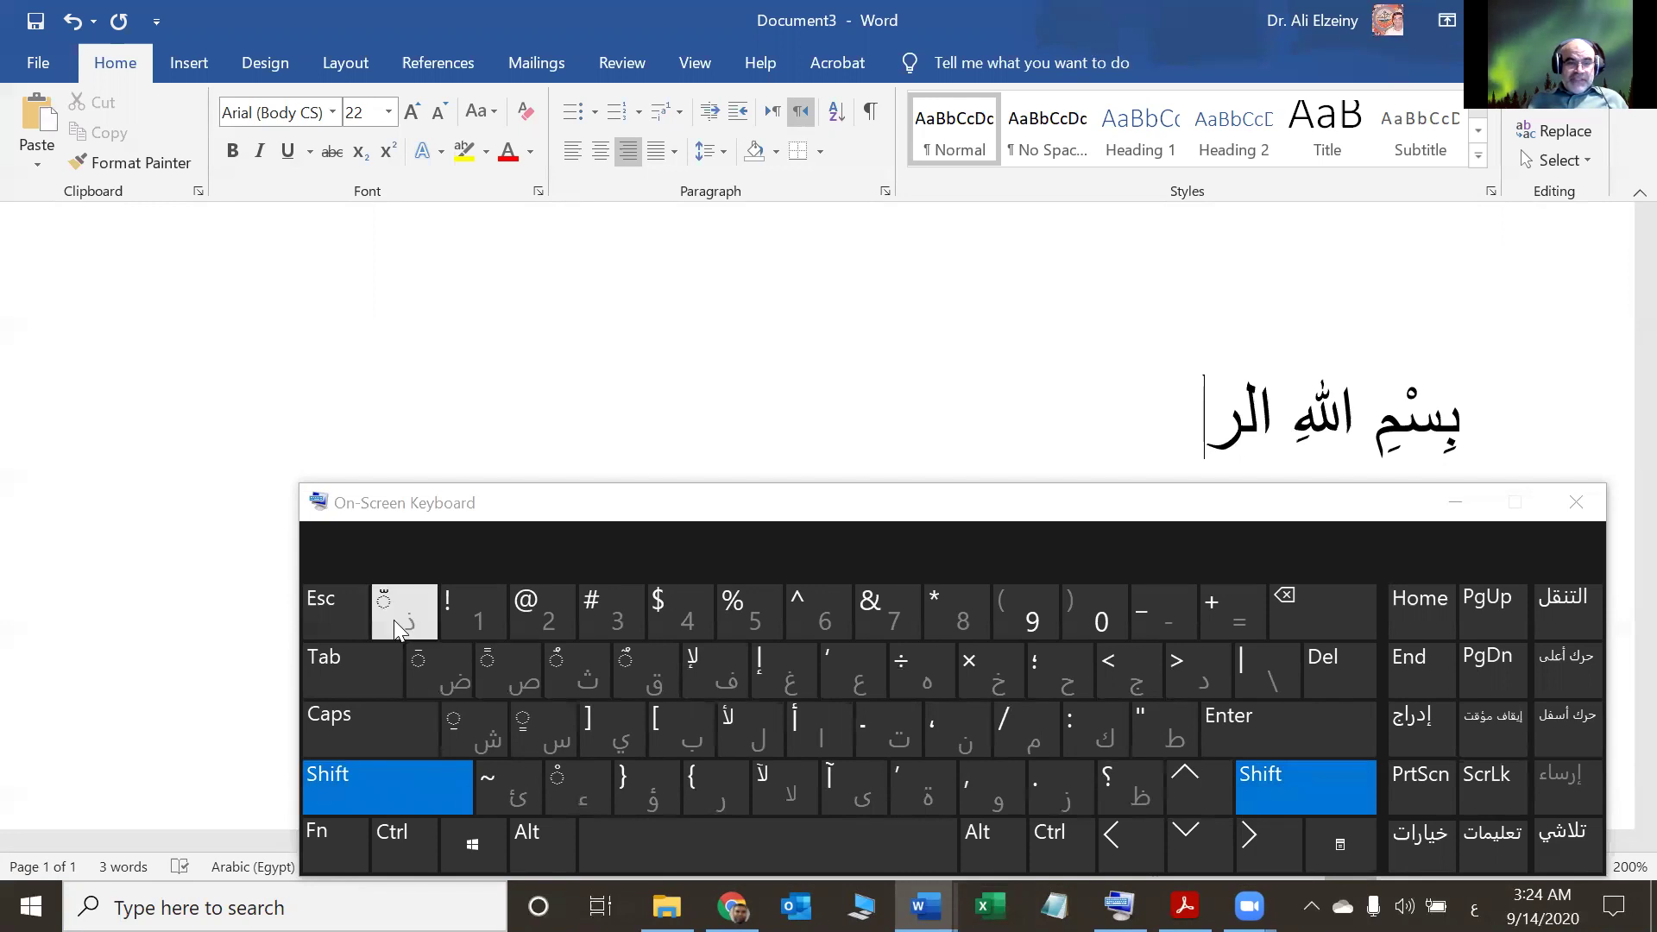
left_click(397, 627)
left_click(388, 780)
left_click(423, 682)
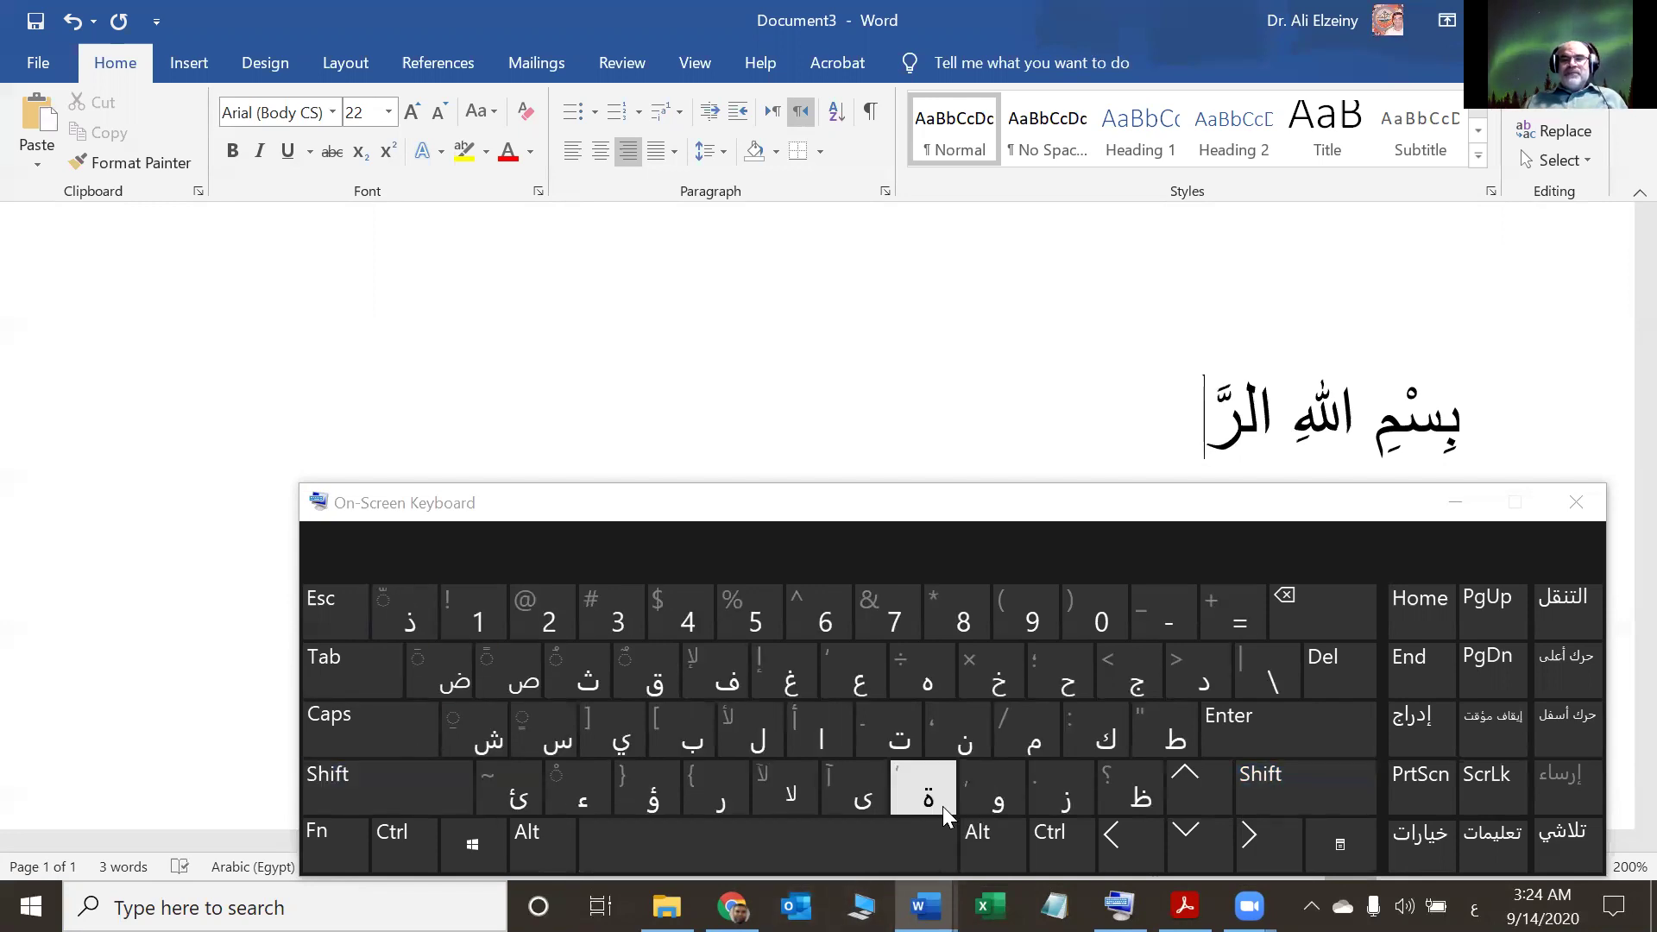
- Continue the third word with the letter ح and put a sukun over it
left_click(1062, 696)
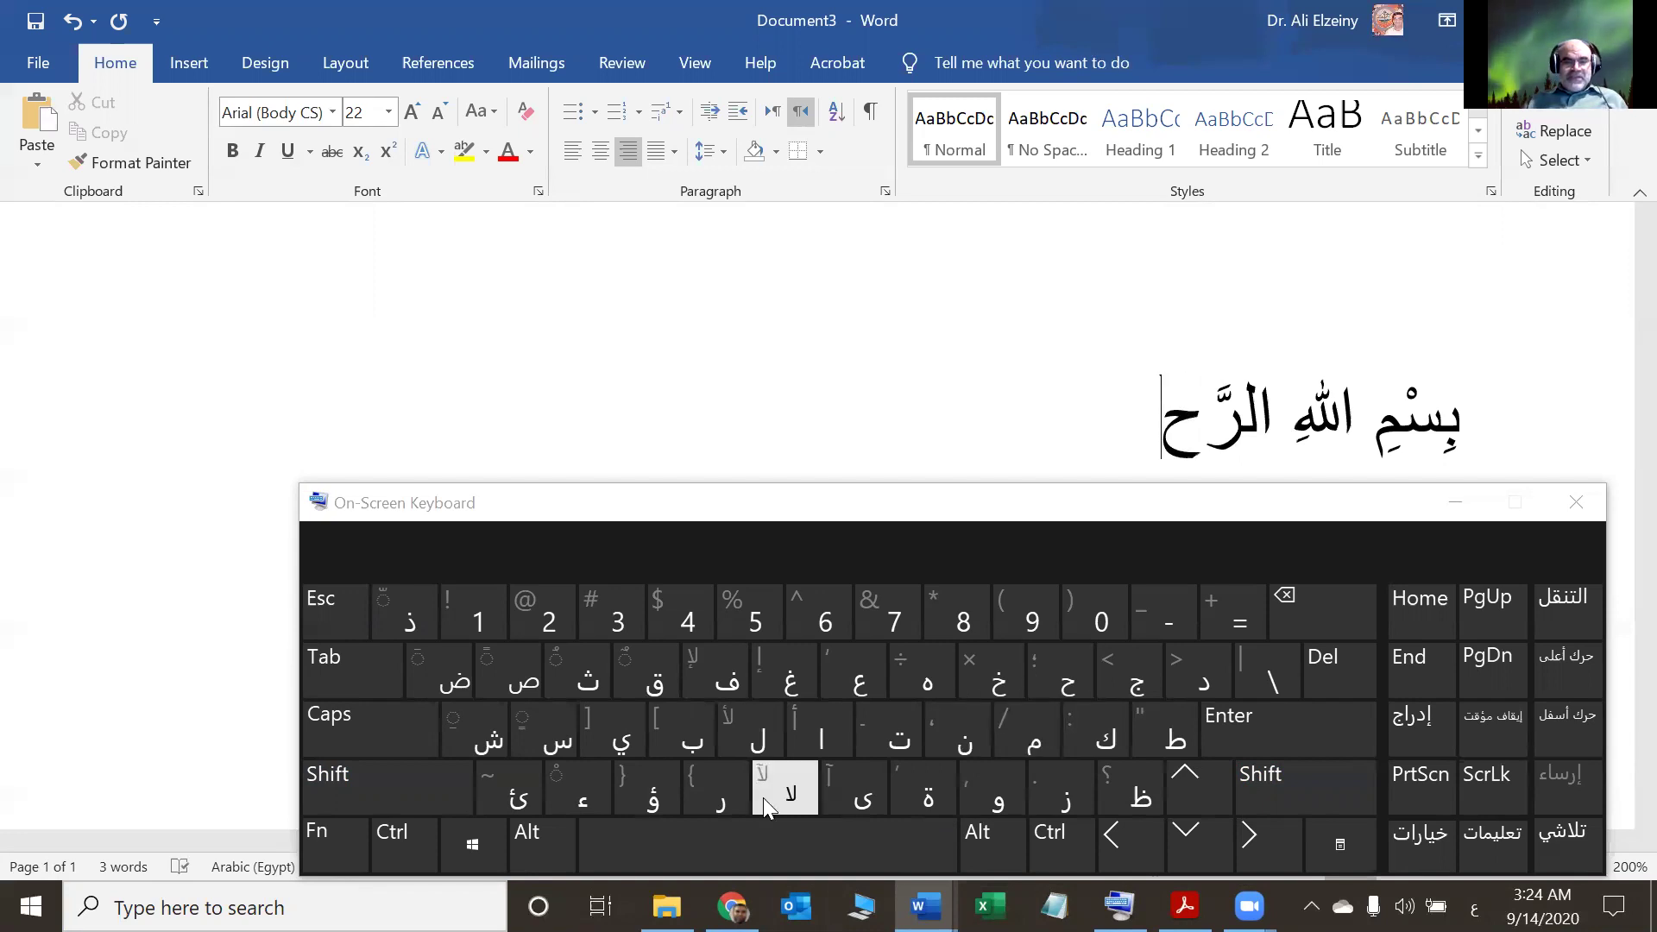
left_click(561, 790)
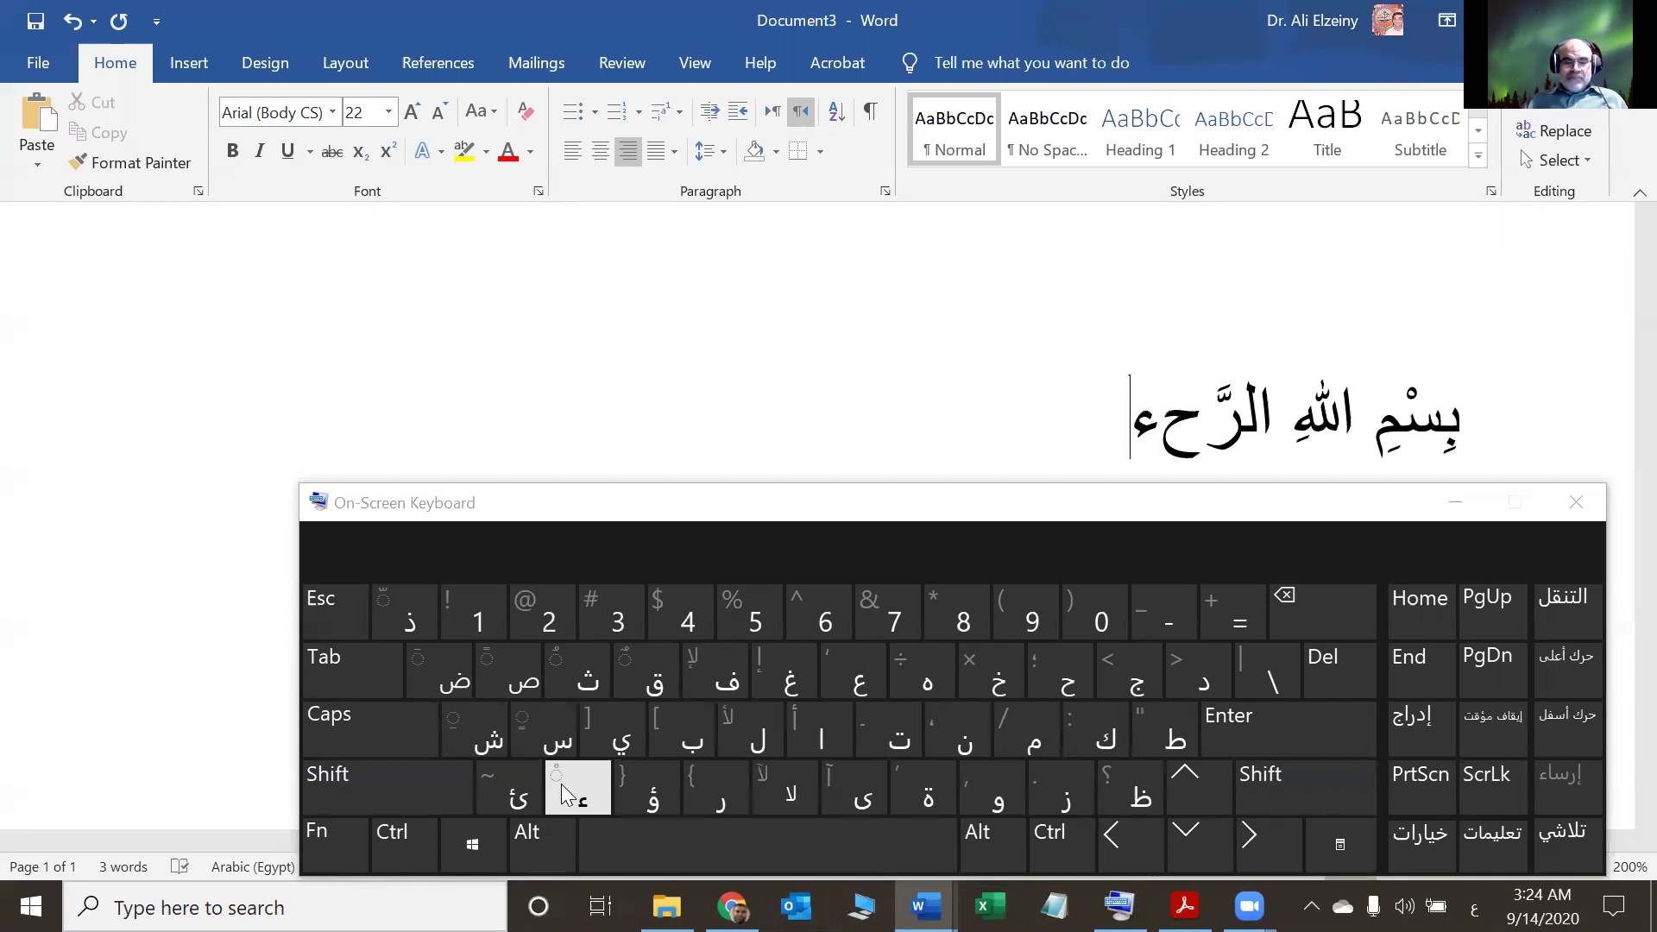
left_click(1315, 613)
left_click(402, 792)
left_click(598, 791)
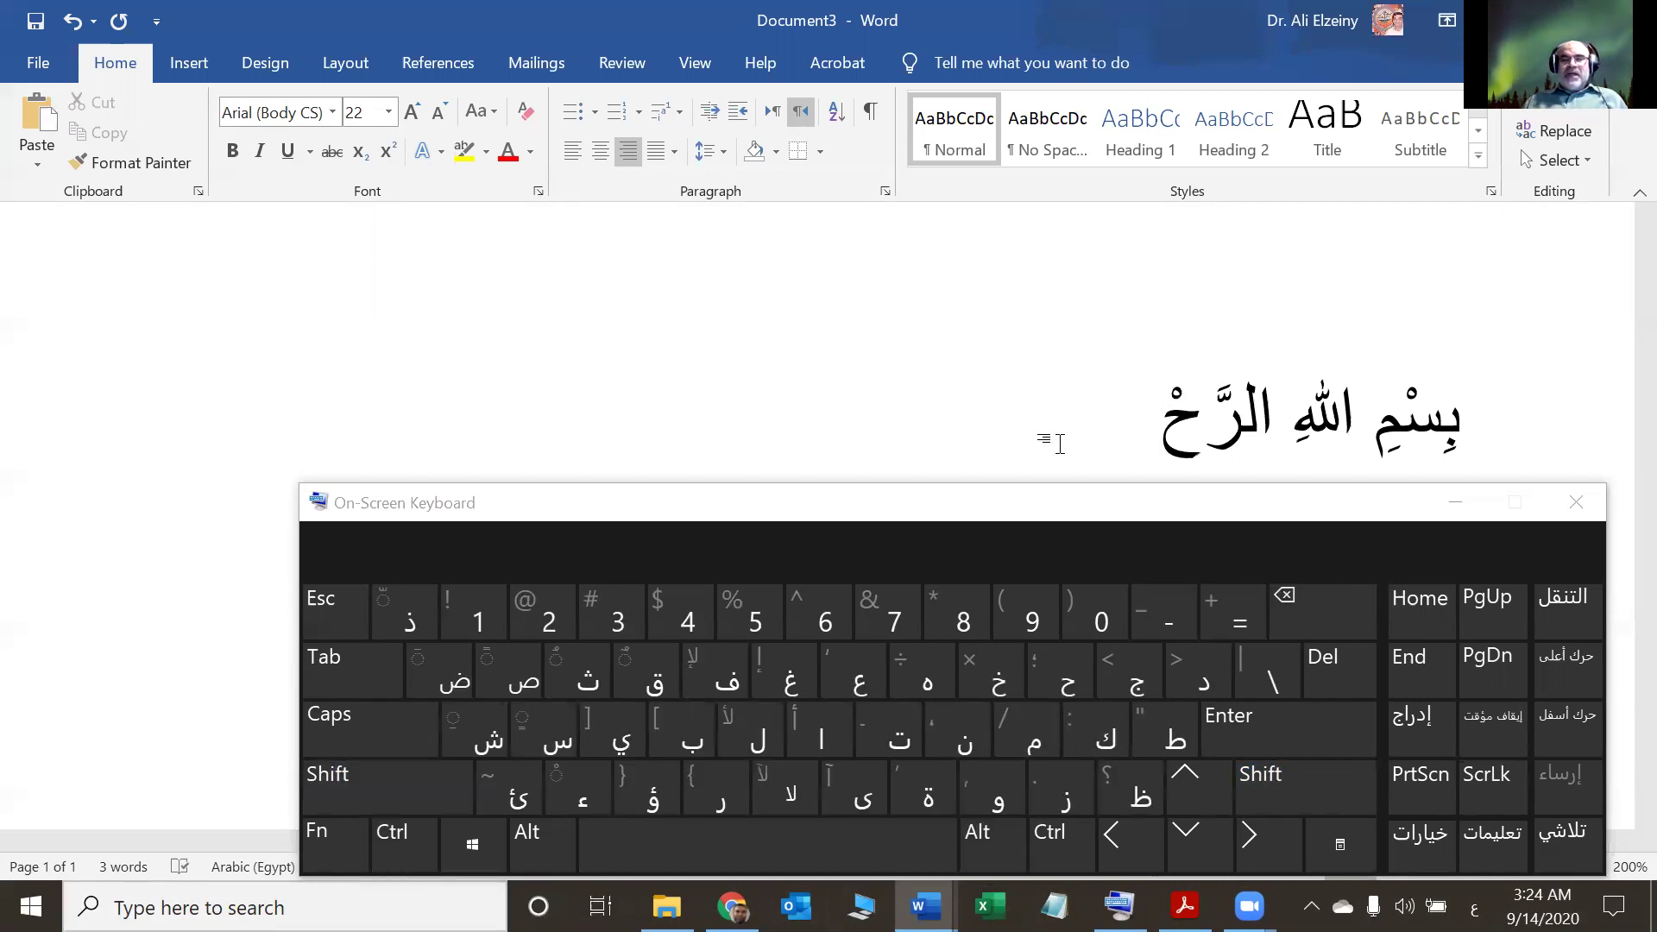
- Complete the word "الرَّحْمَنِ" with م carrying a fatha and ن carrying a kasra, followed by a space
left_click(1027, 729)
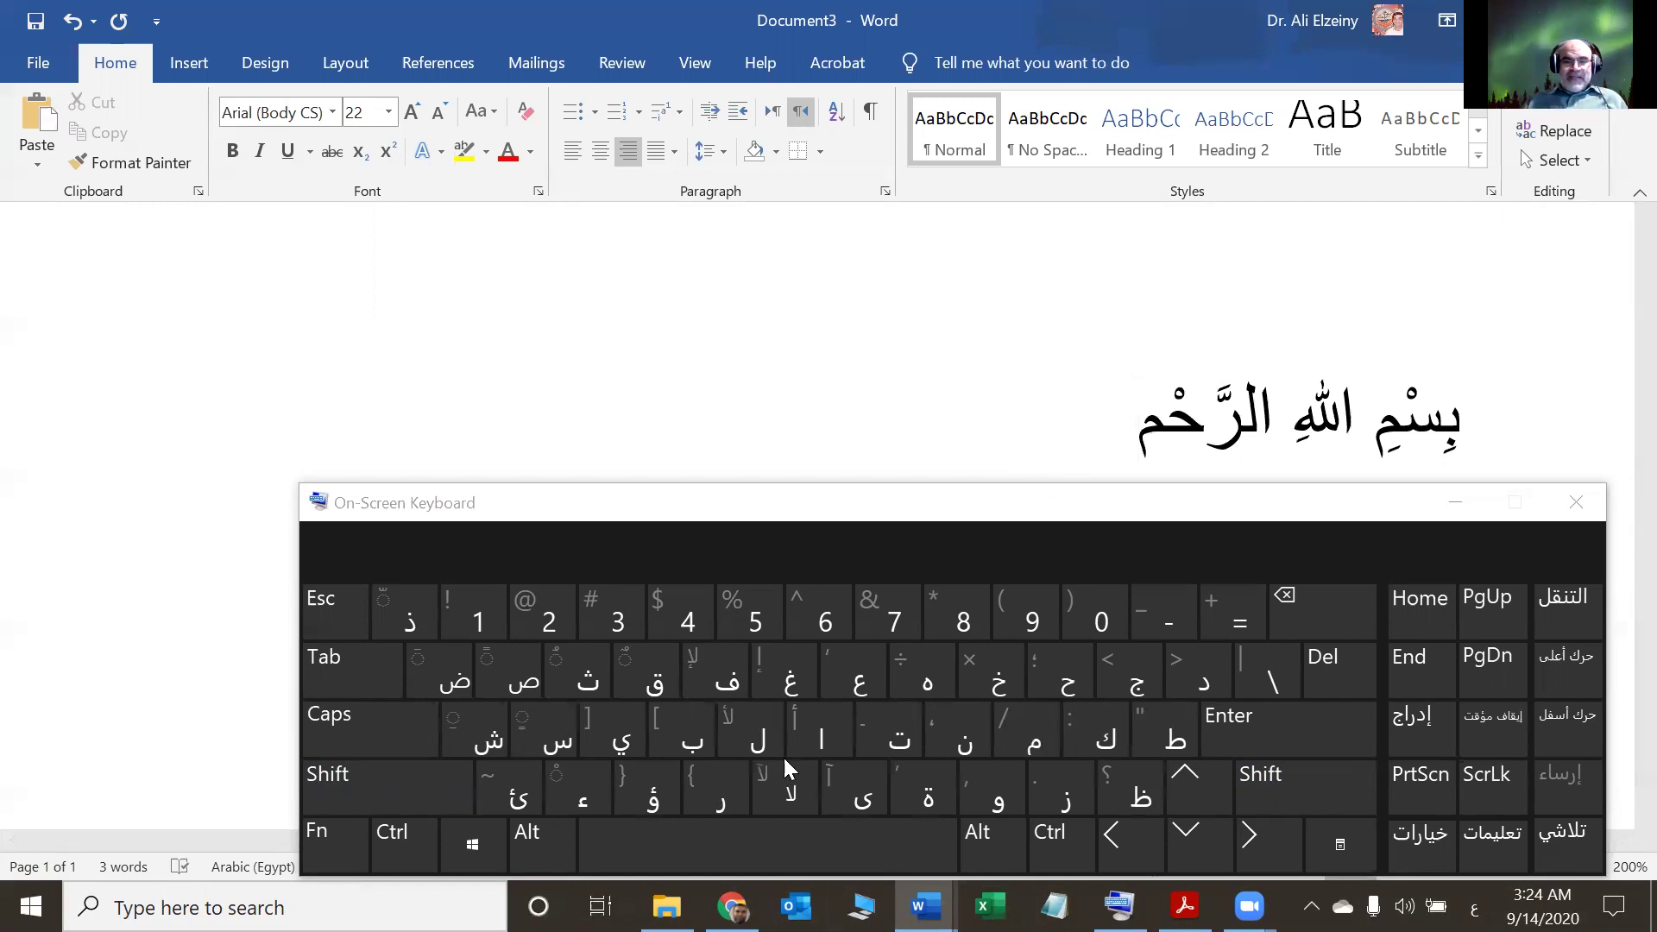
left_click(424, 785)
left_click(423, 675)
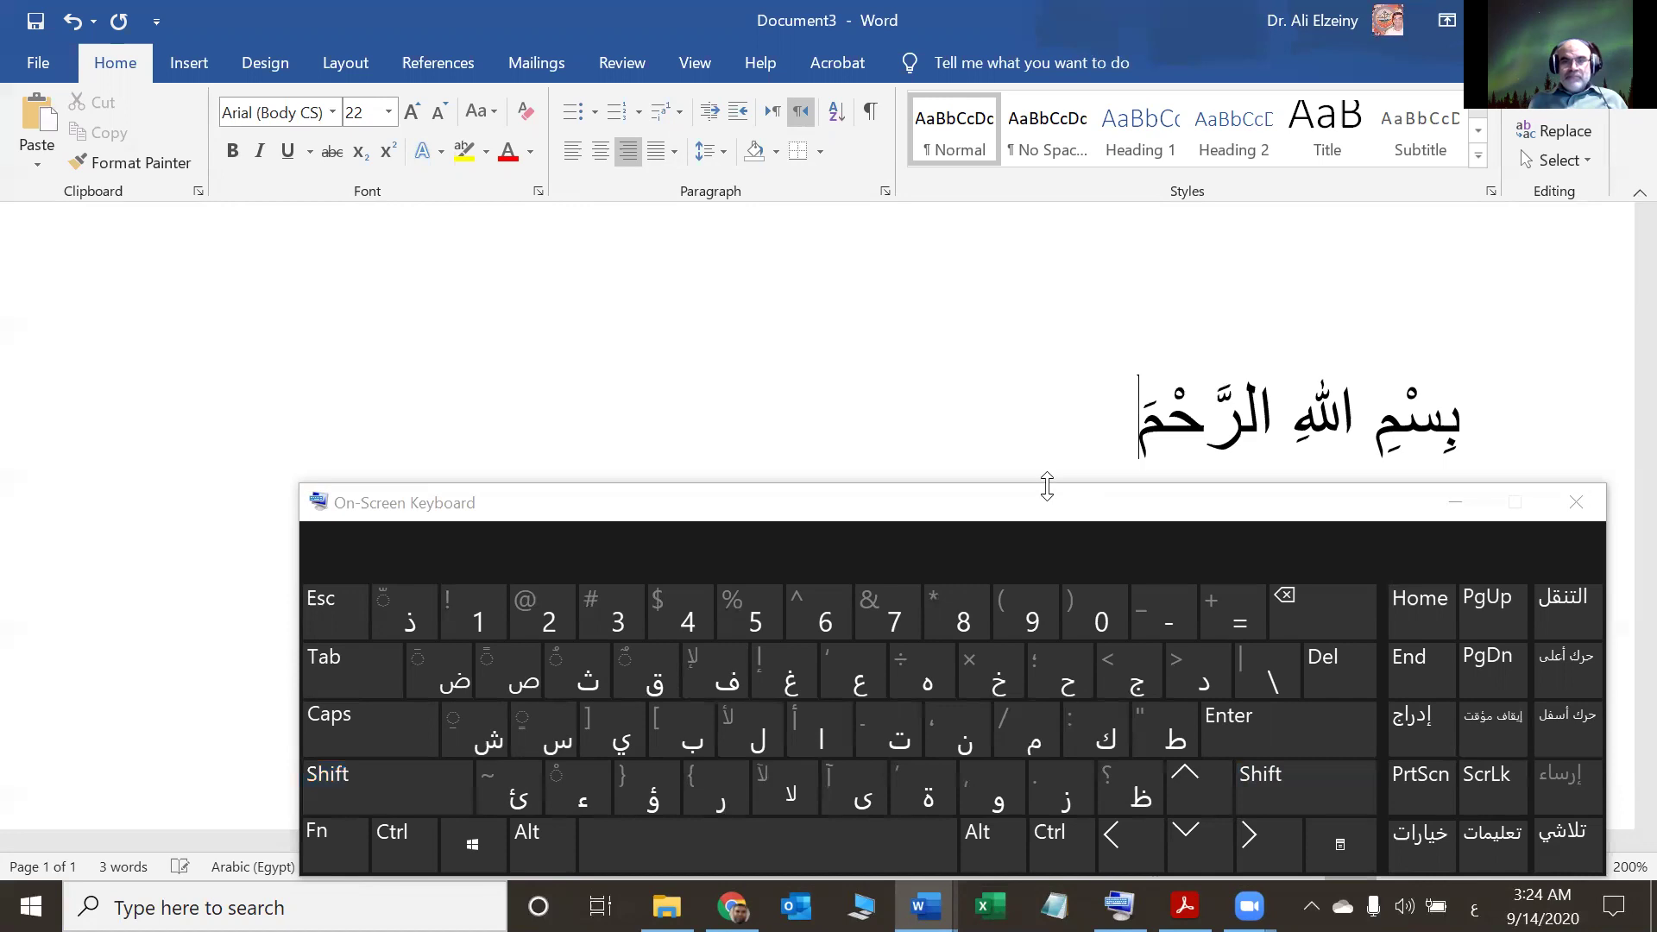
left_click(963, 730)
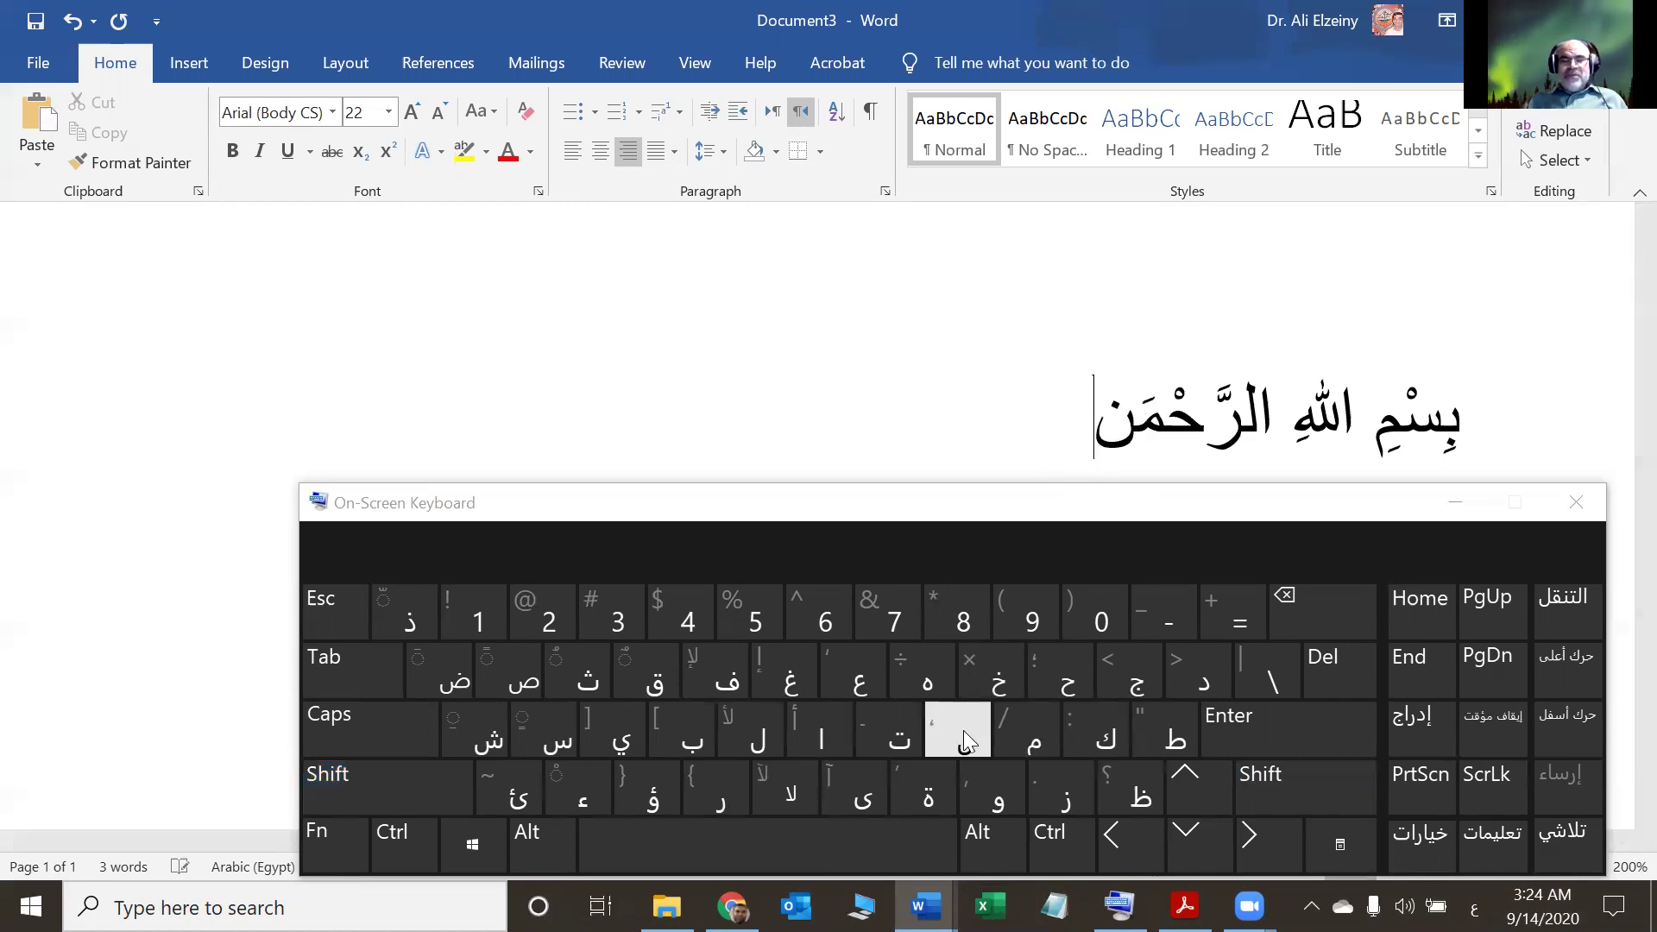
left_click(385, 771)
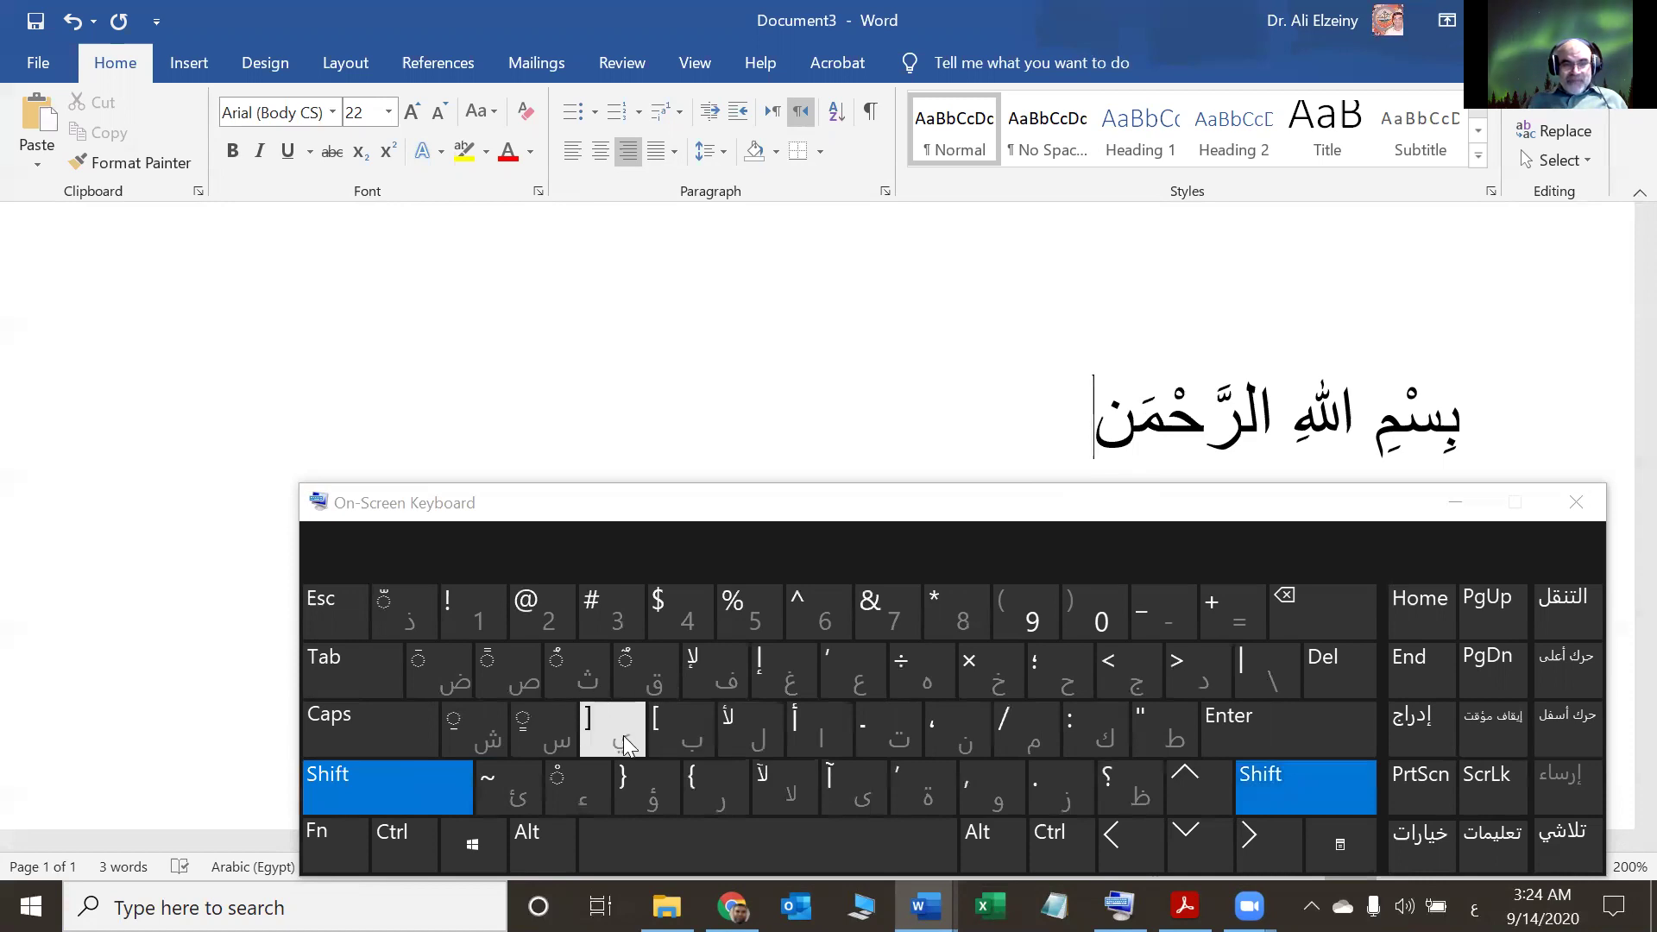
left_click(467, 736)
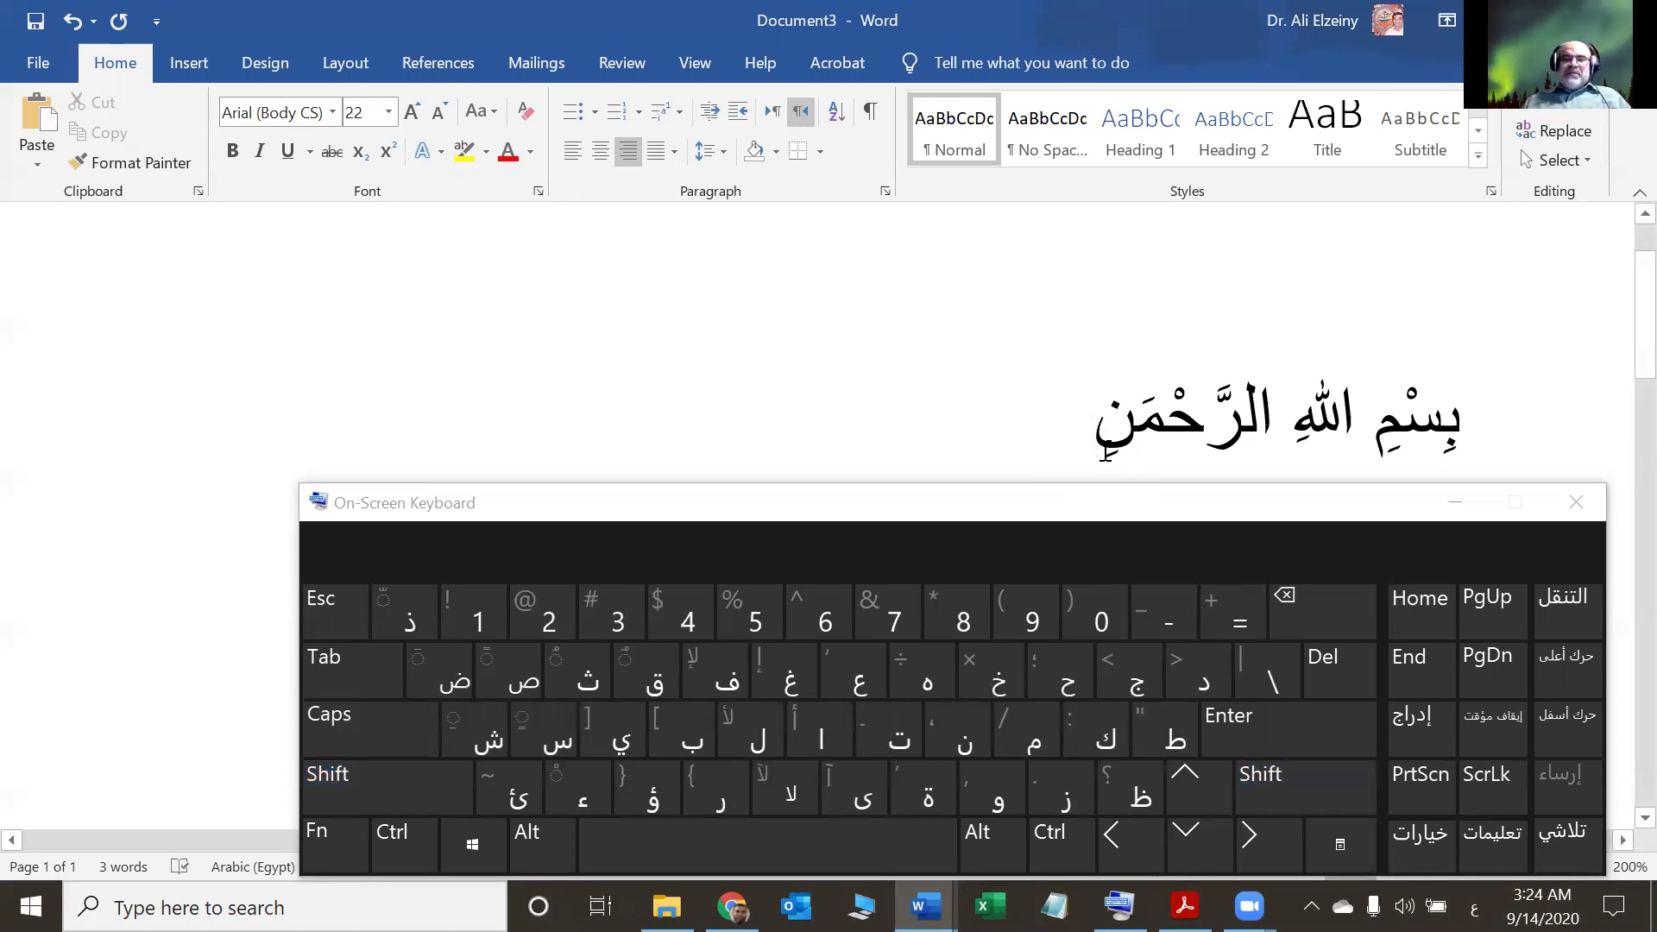
key("space")
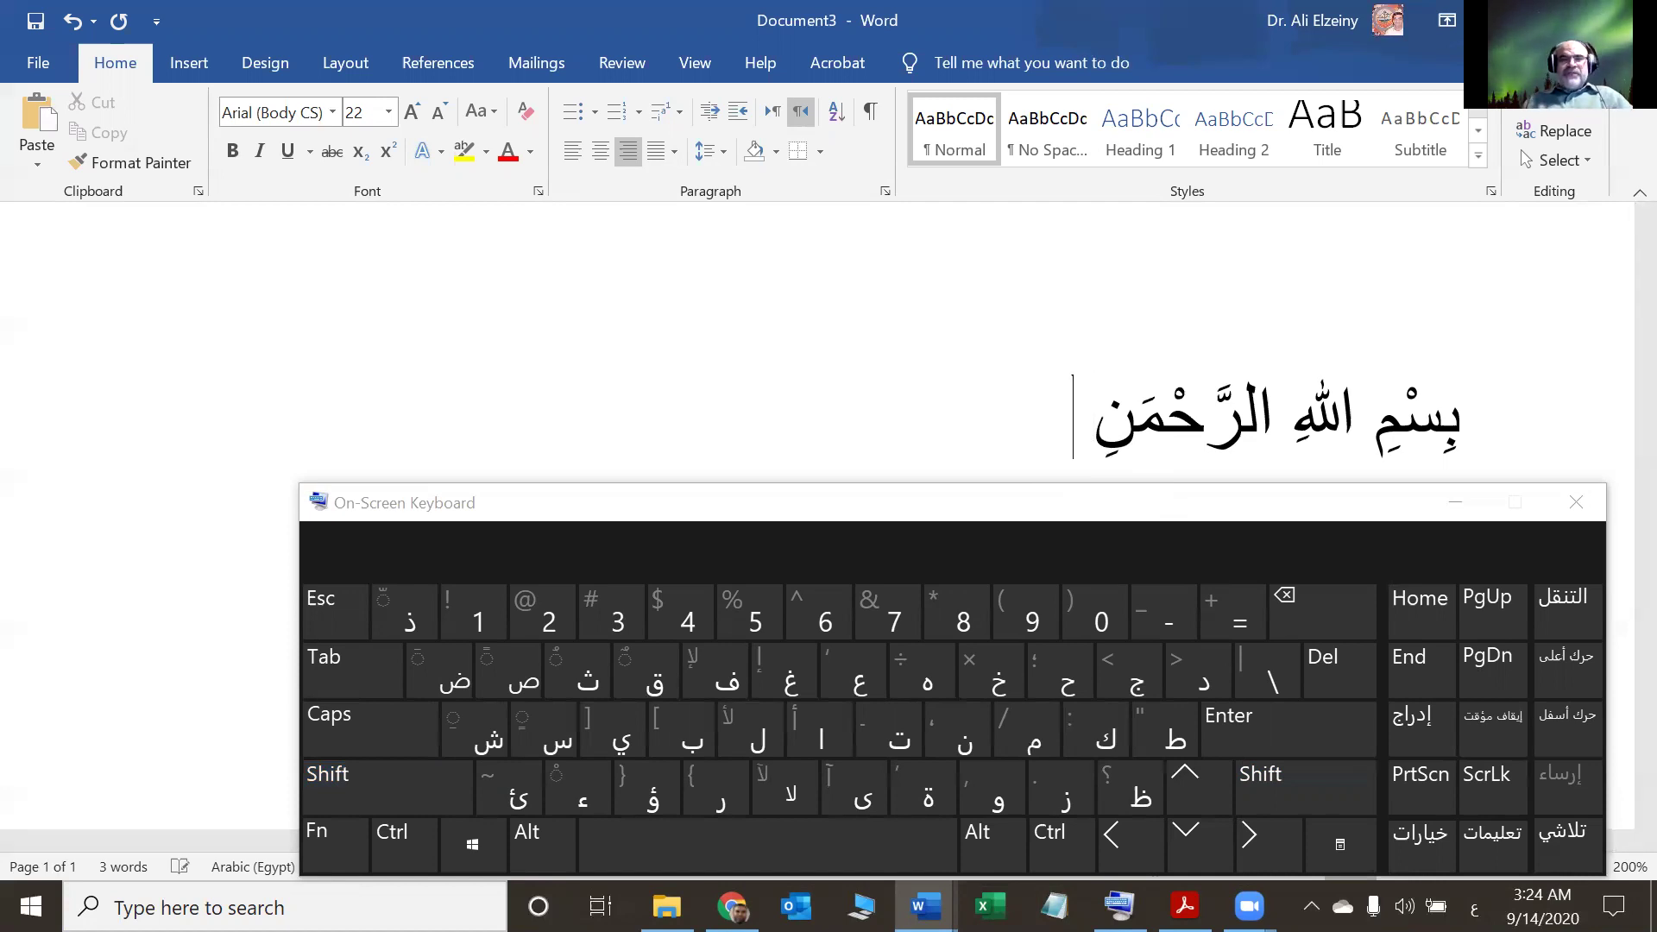
- Enter the fourth word "الرحيم" without diacritics using the On-Screen Keyboard
left_click(795, 742)
left_click(753, 735)
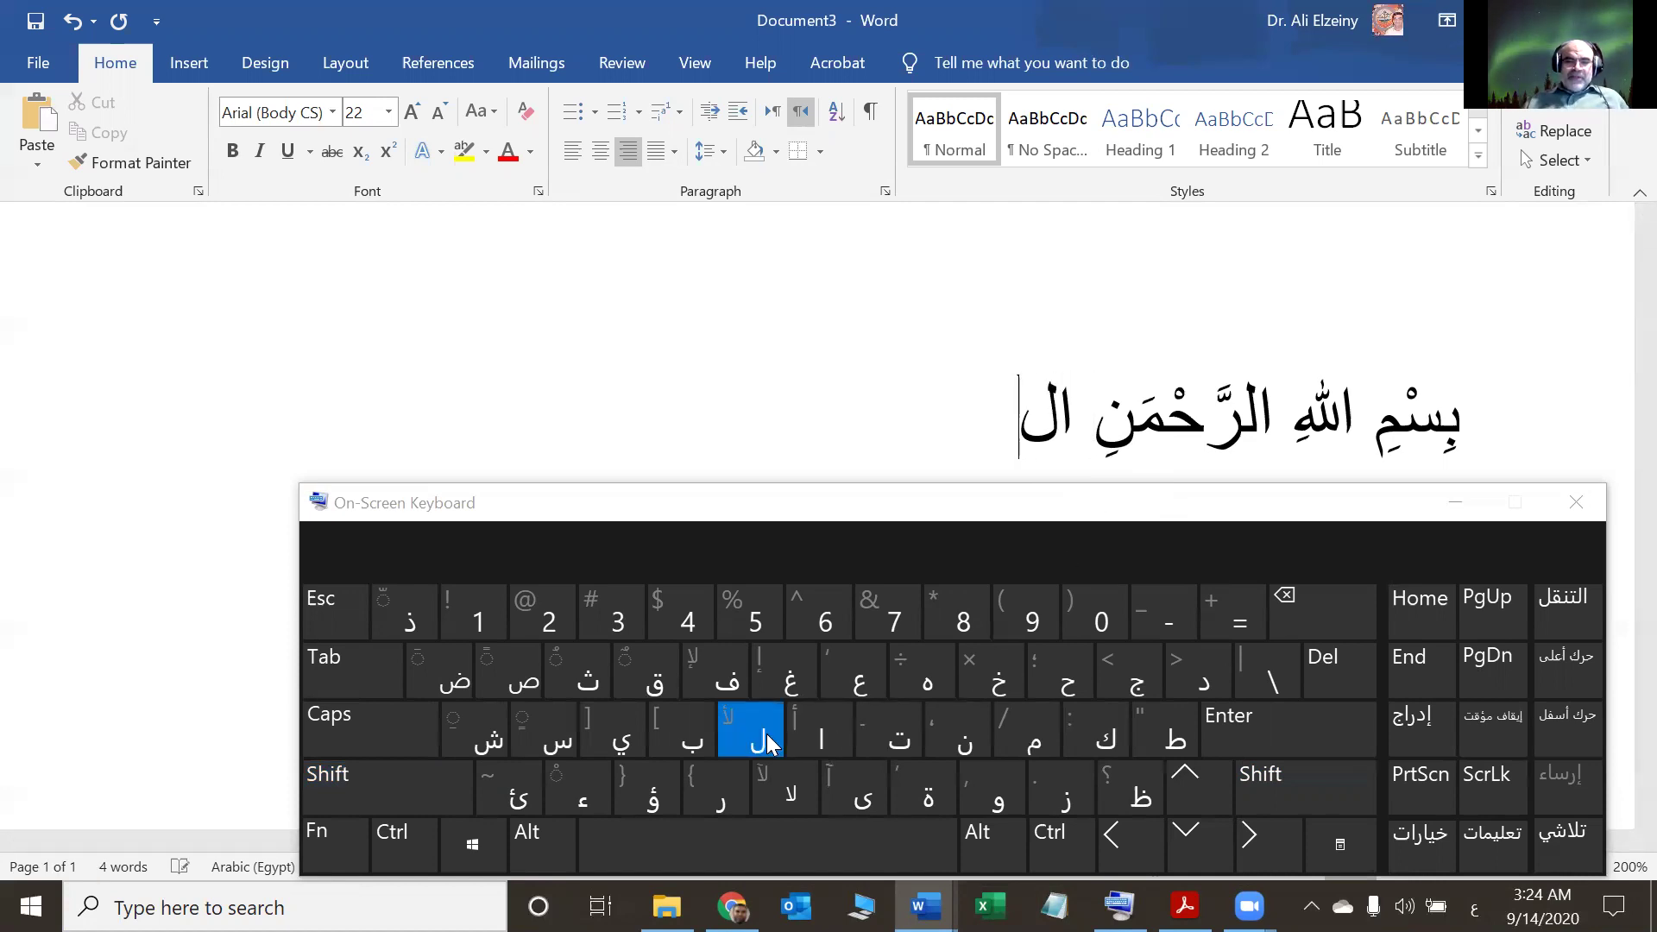
left_click(718, 790)
left_click(1063, 677)
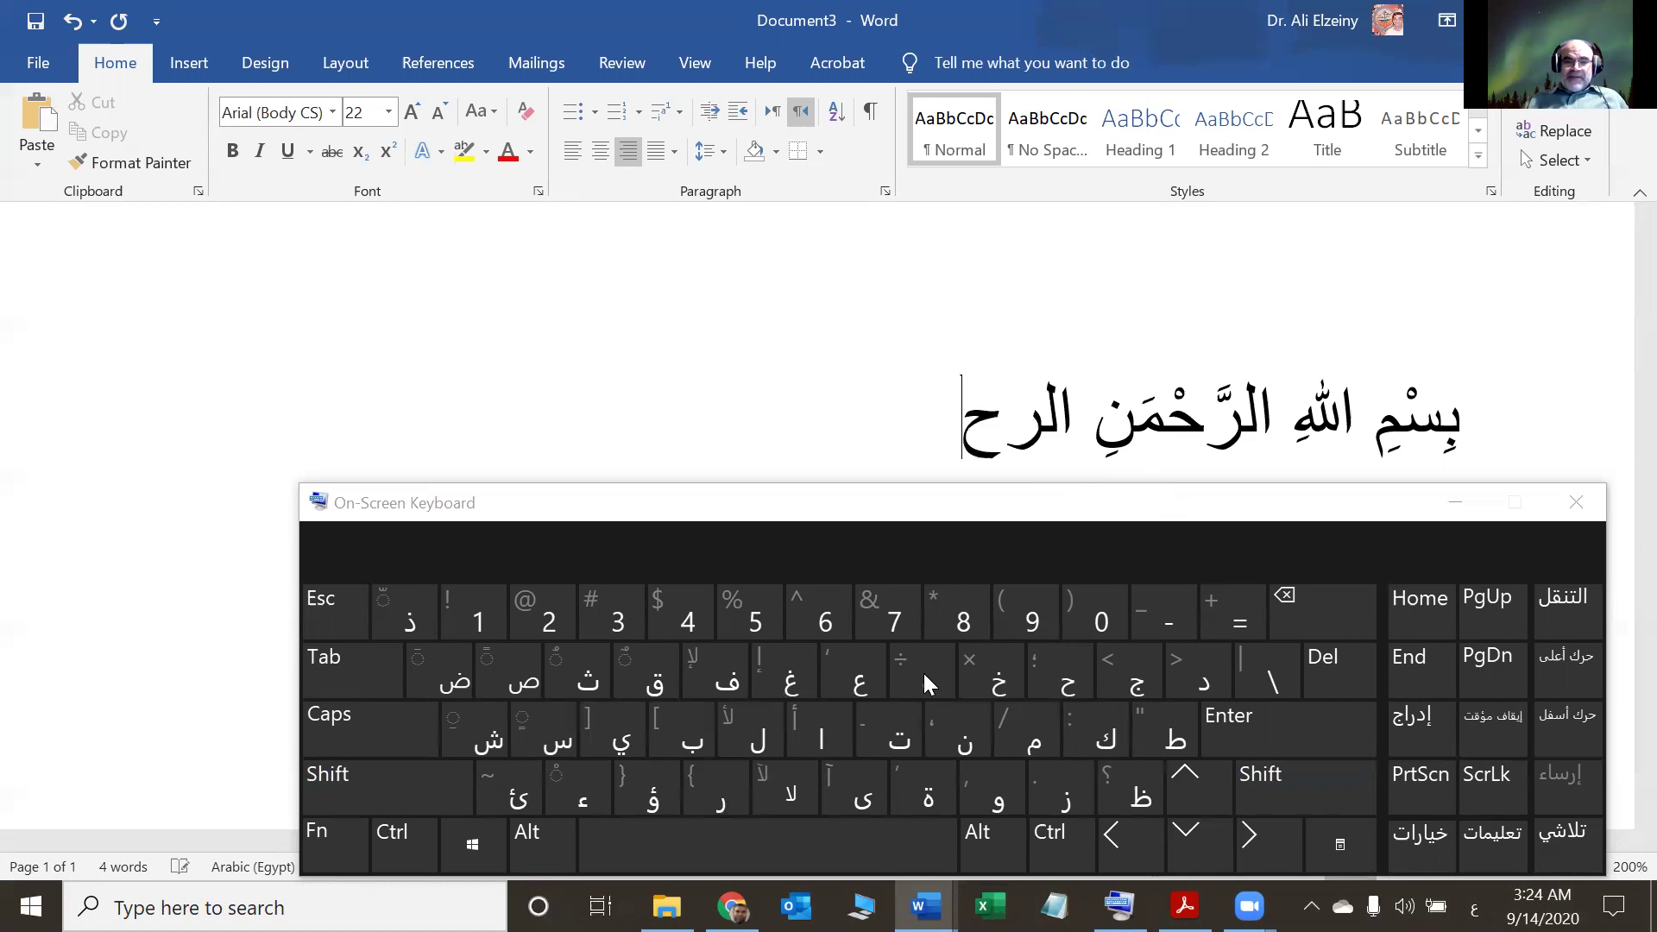
left_click(613, 735)
left_click(1022, 742)
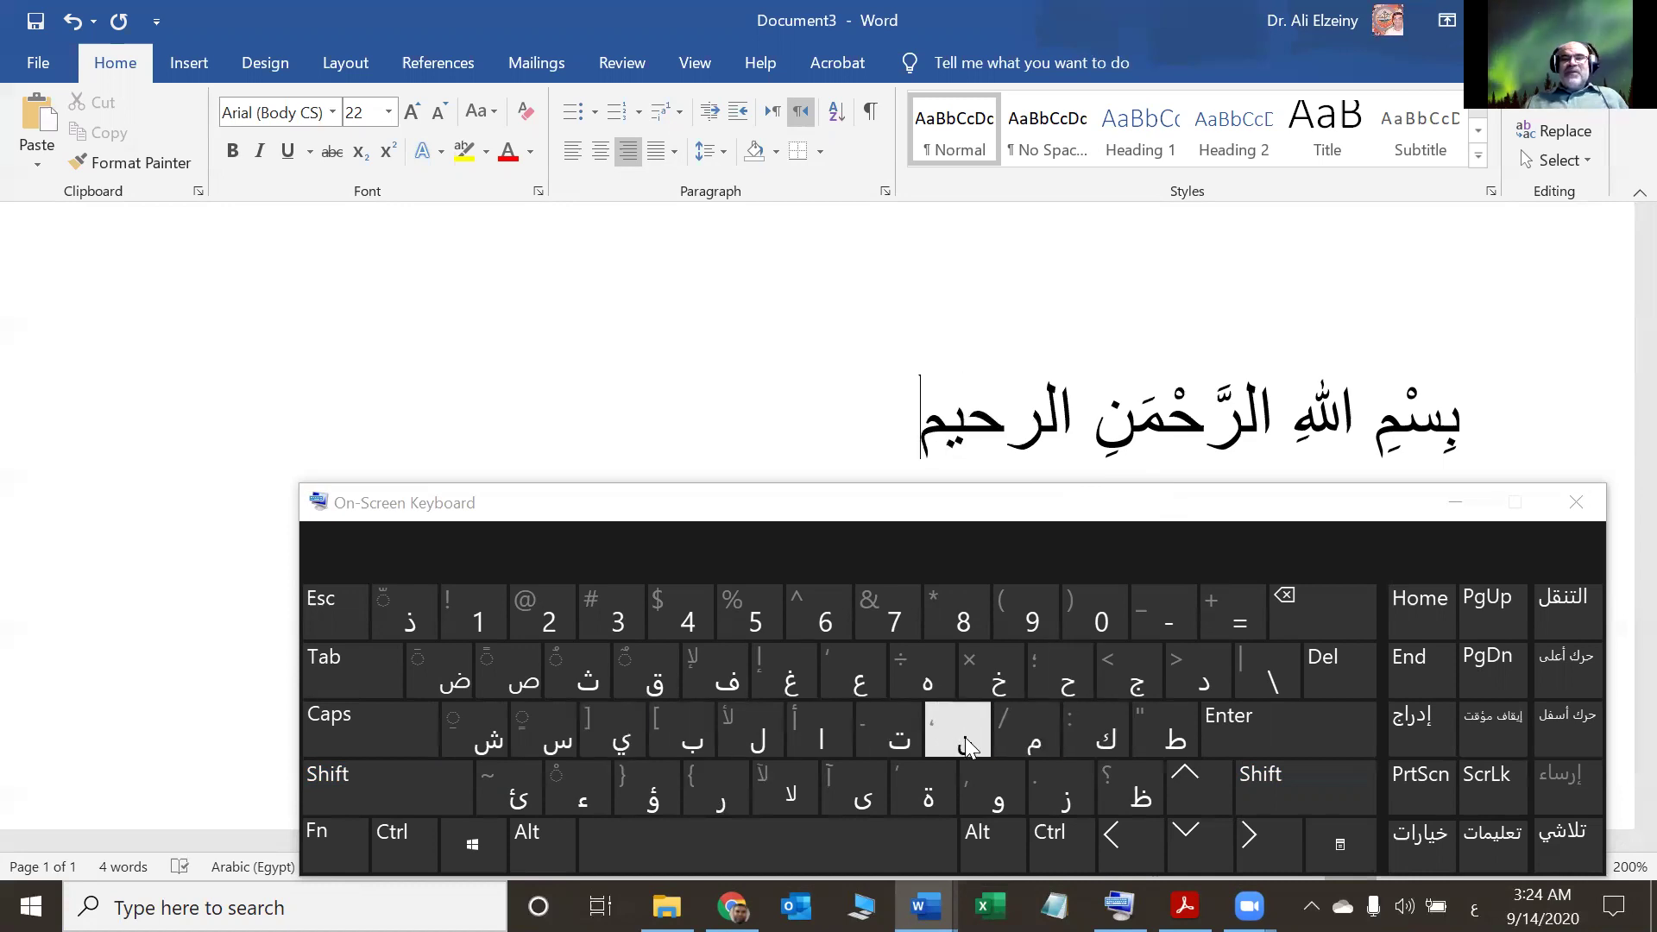
- Add a shadda and a fatha over the letter ر in the word "الرحيم"
left_click(1006, 431)
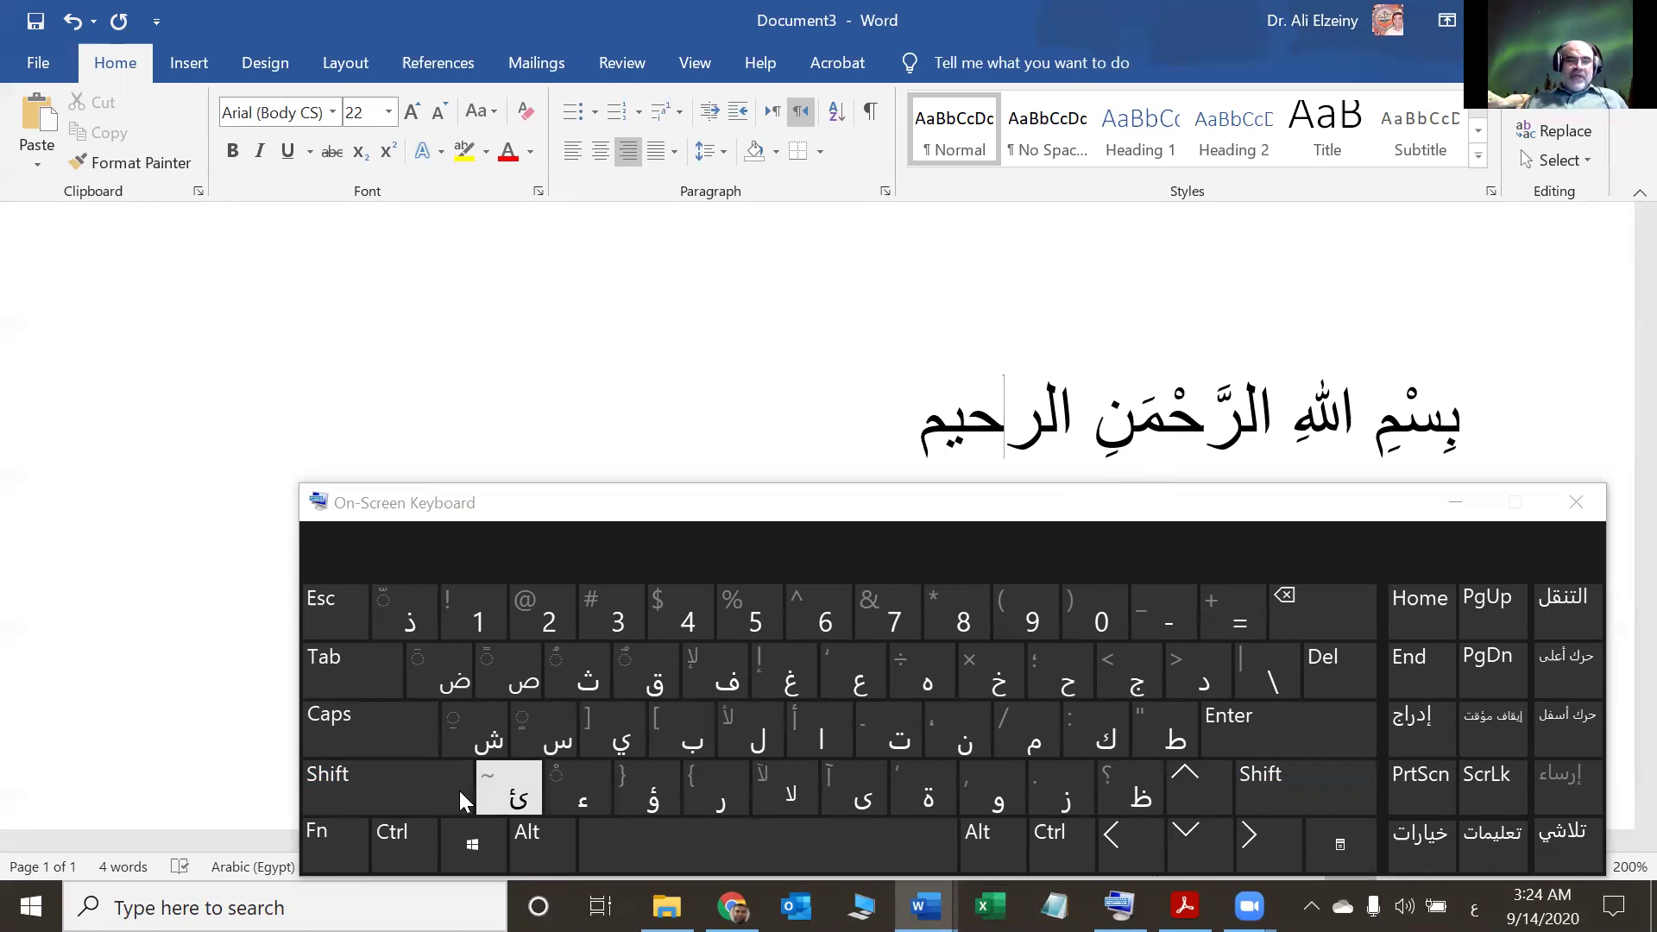
left_click(408, 789)
left_click(409, 611)
left_click(412, 768)
left_click(444, 669)
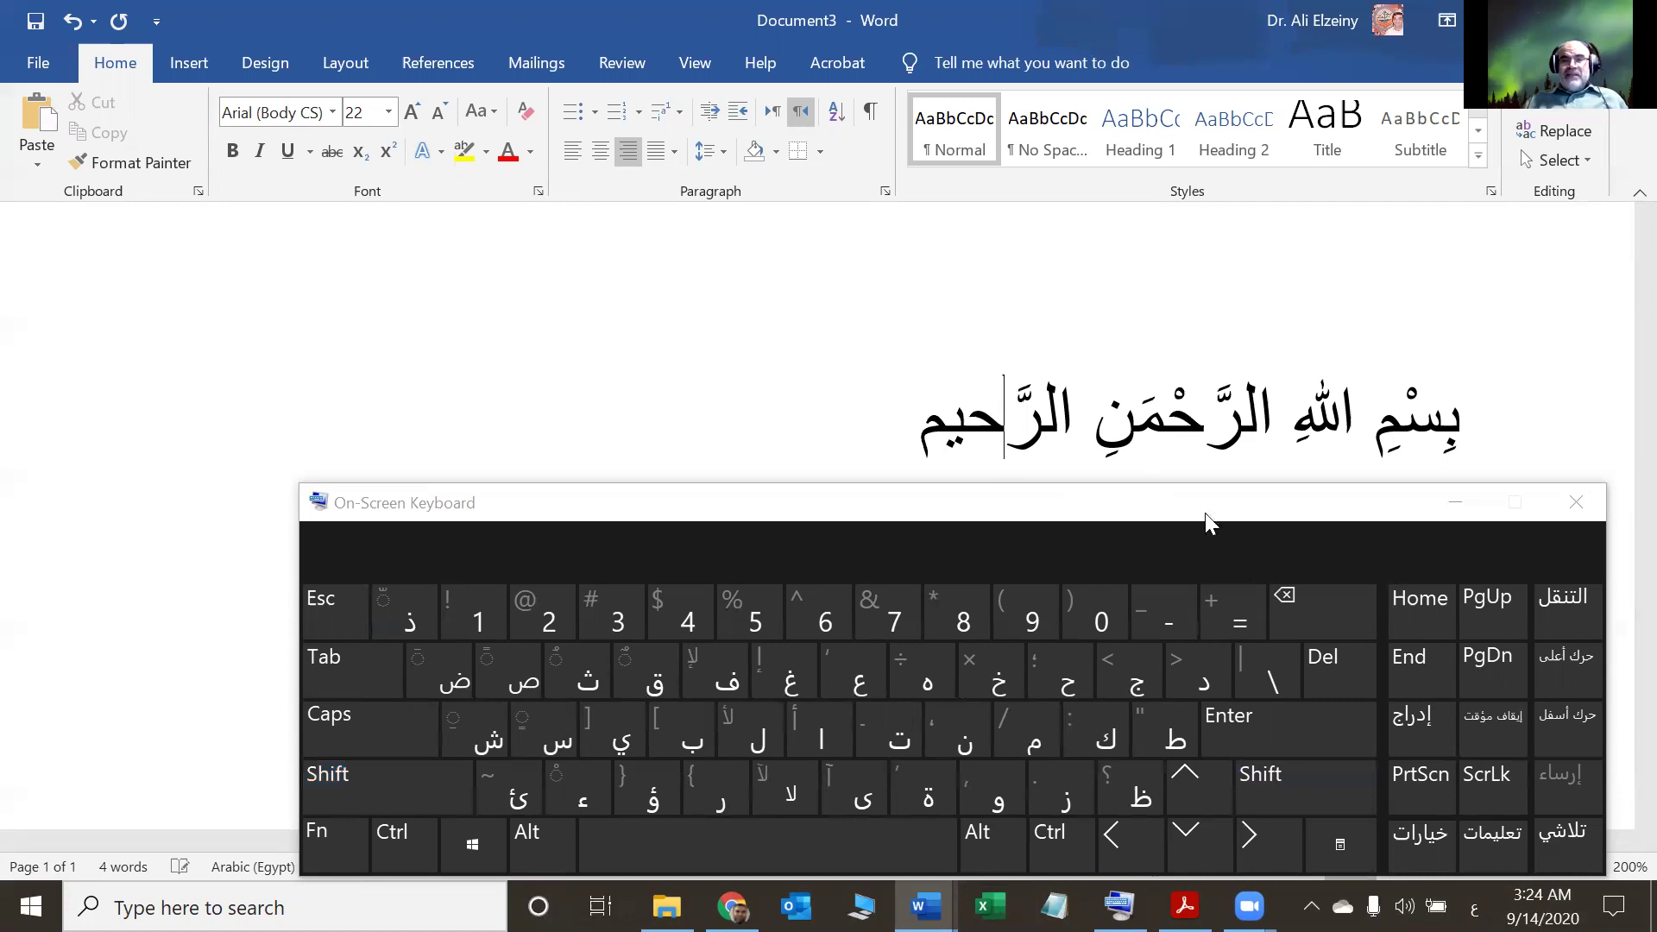
- Add a kasra under the letter ح and under the final م of the last word, giving "الرَّحِيمِ"
left_click(964, 419)
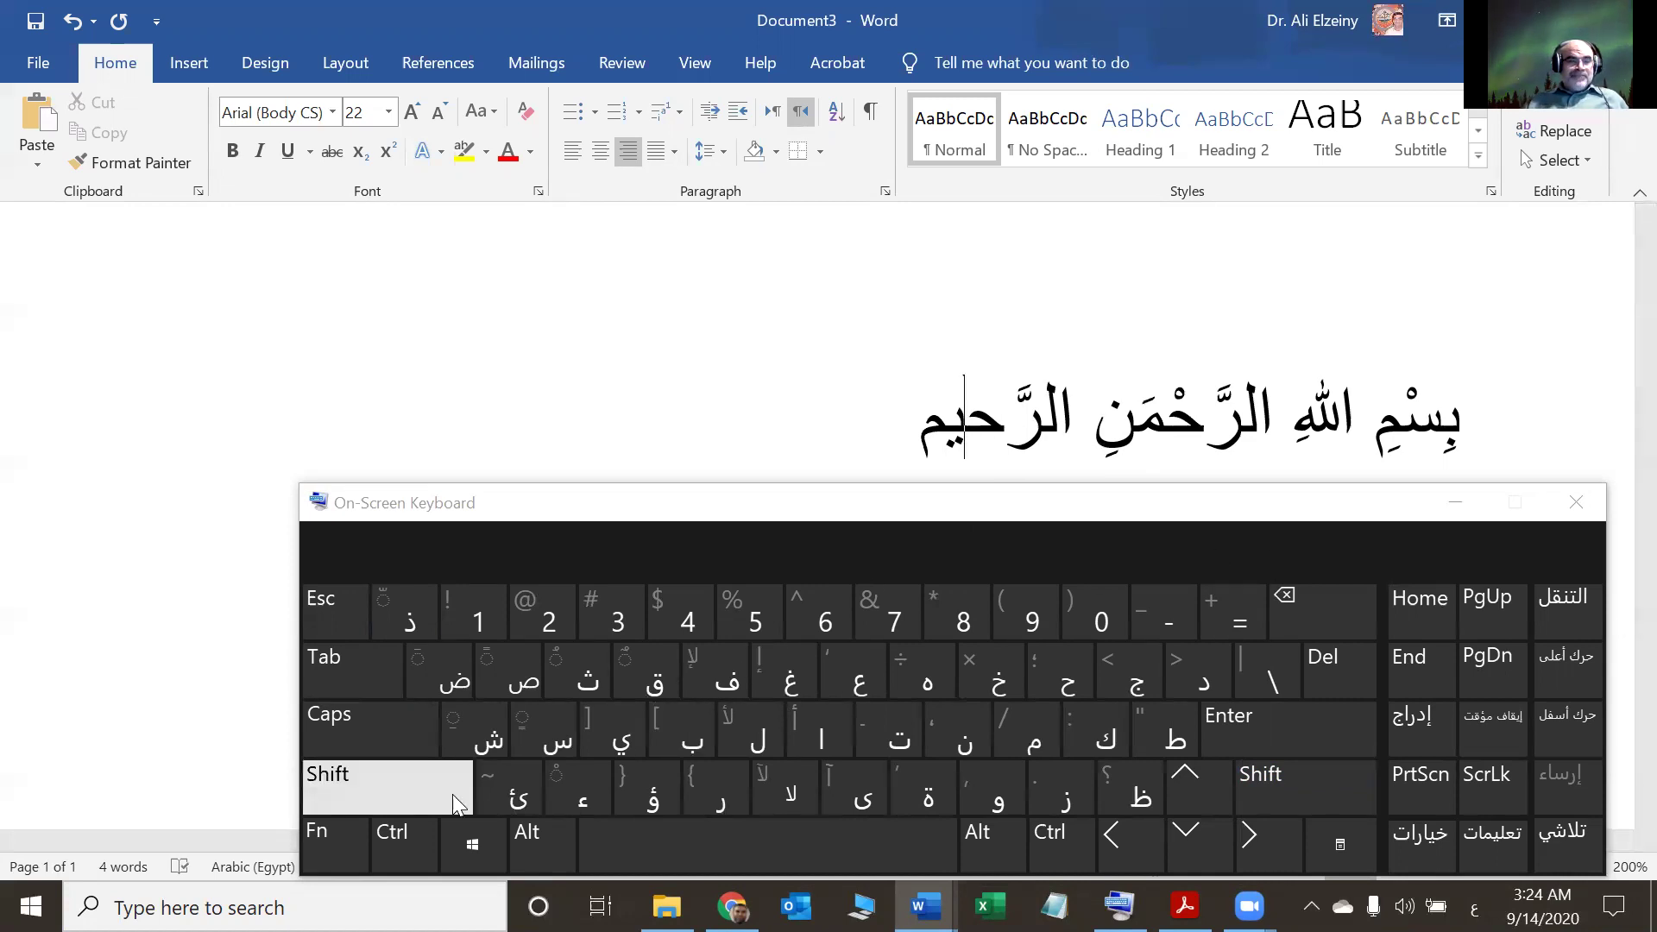
left_click(423, 789)
left_click(487, 742)
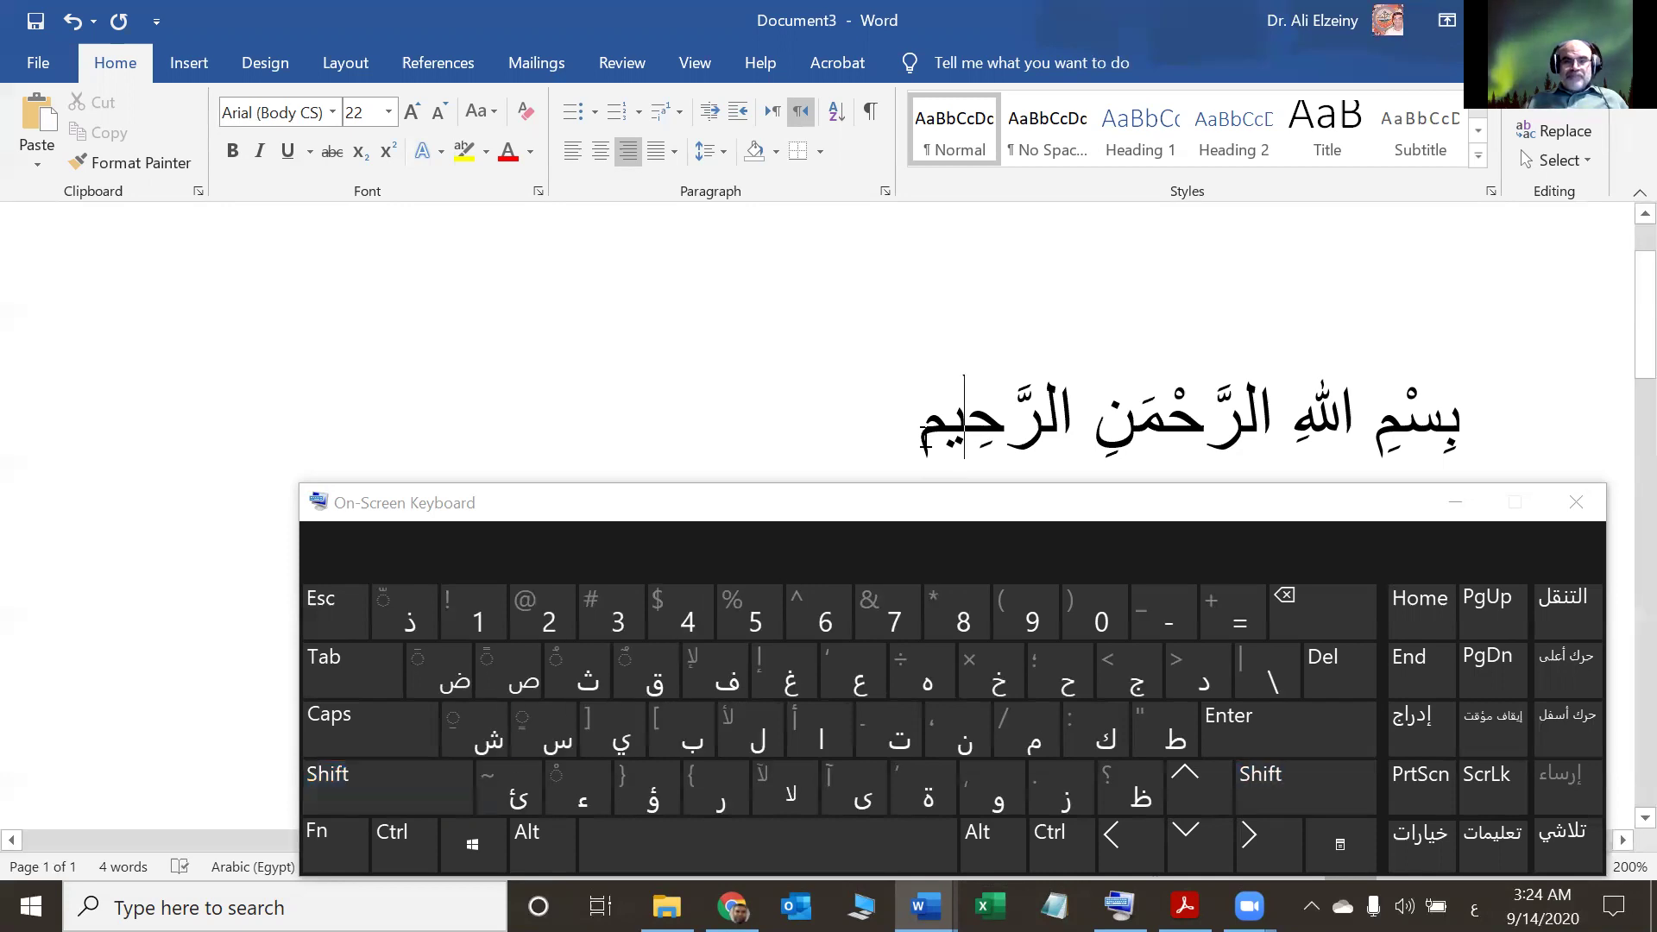
left_click(430, 780)
left_click(462, 717)
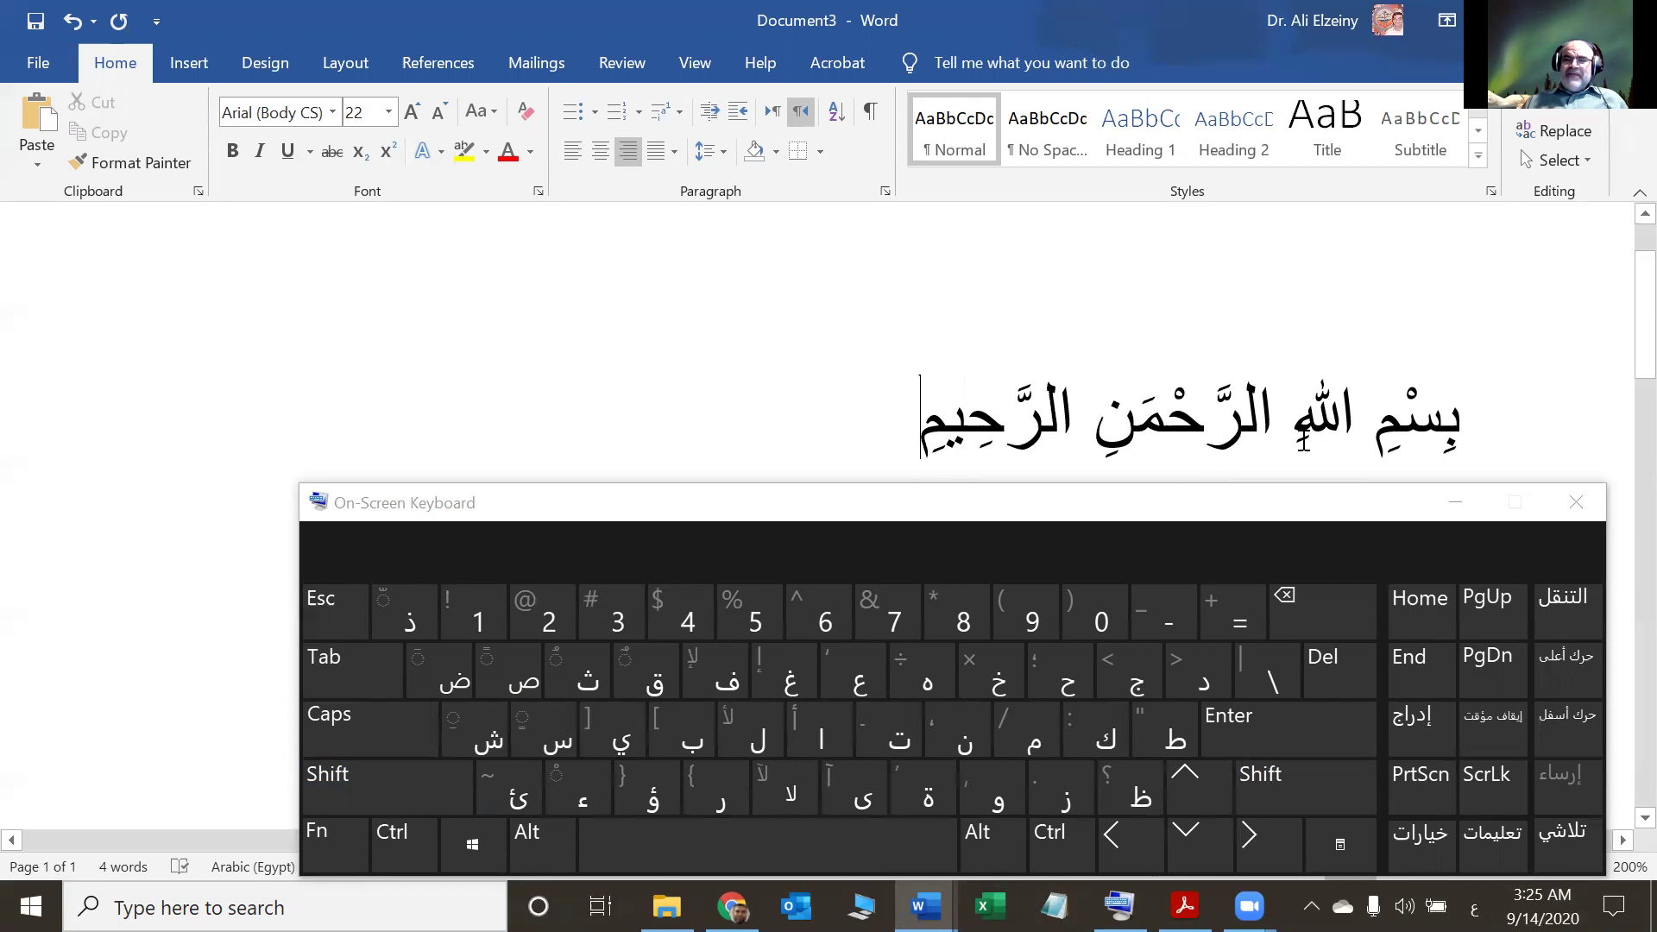
scroll(1299, 435, "down", 1)
scroll(1303, 438, "up", 1)
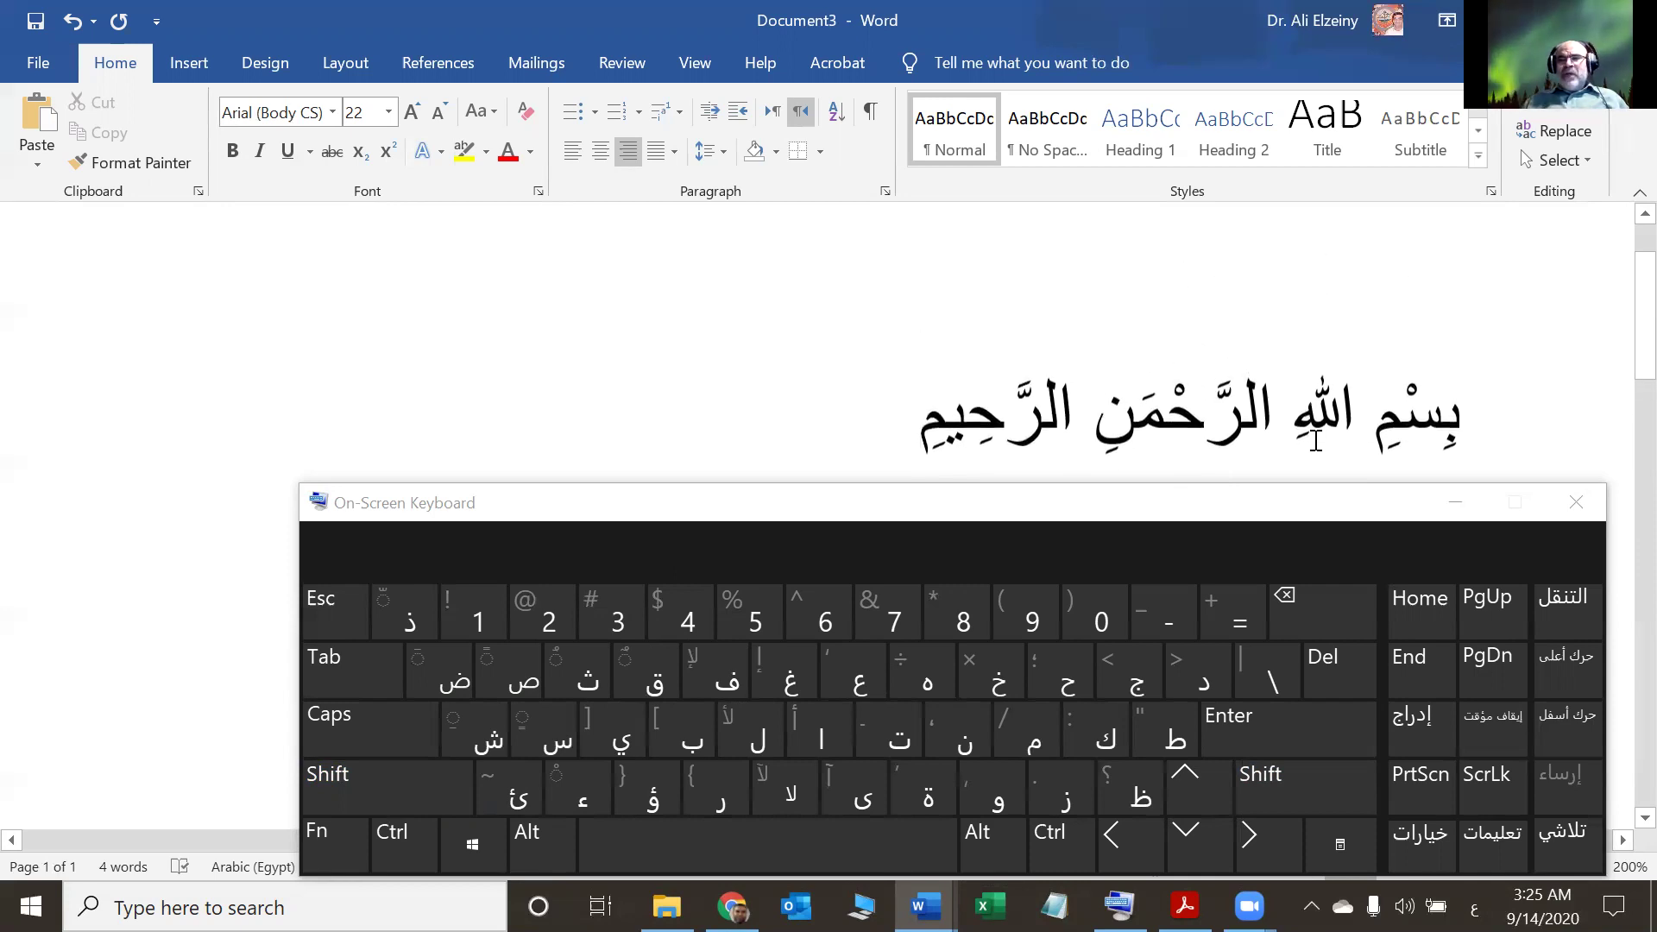
scroll(1304, 436, "down", 1)
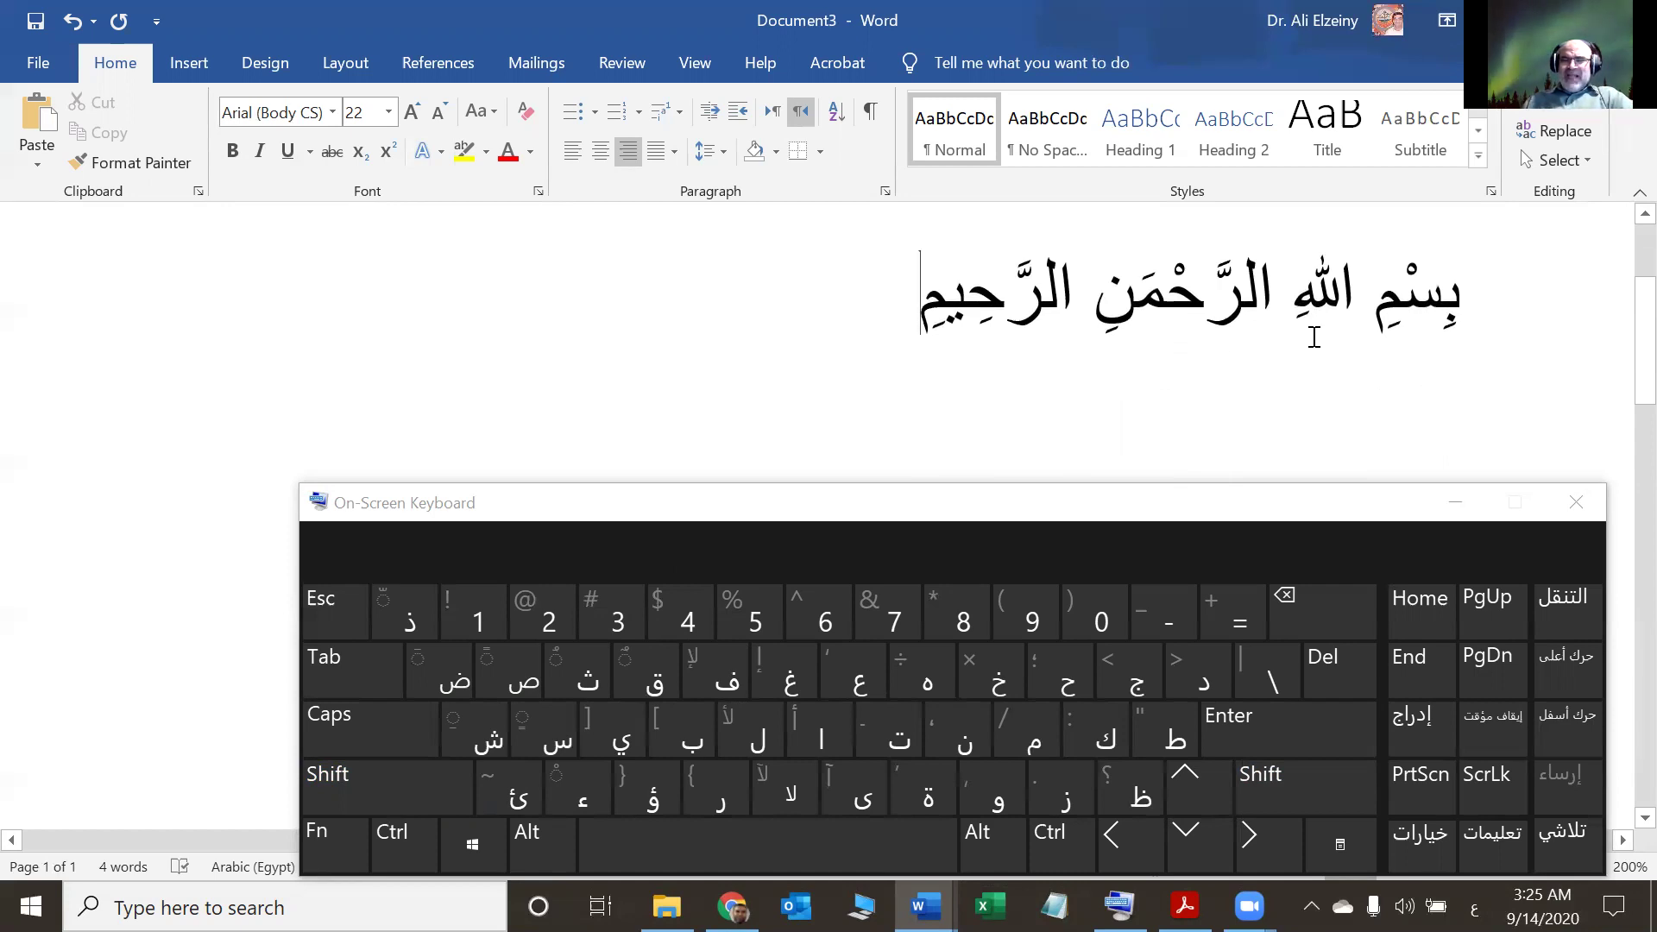
left_click(1453, 390)
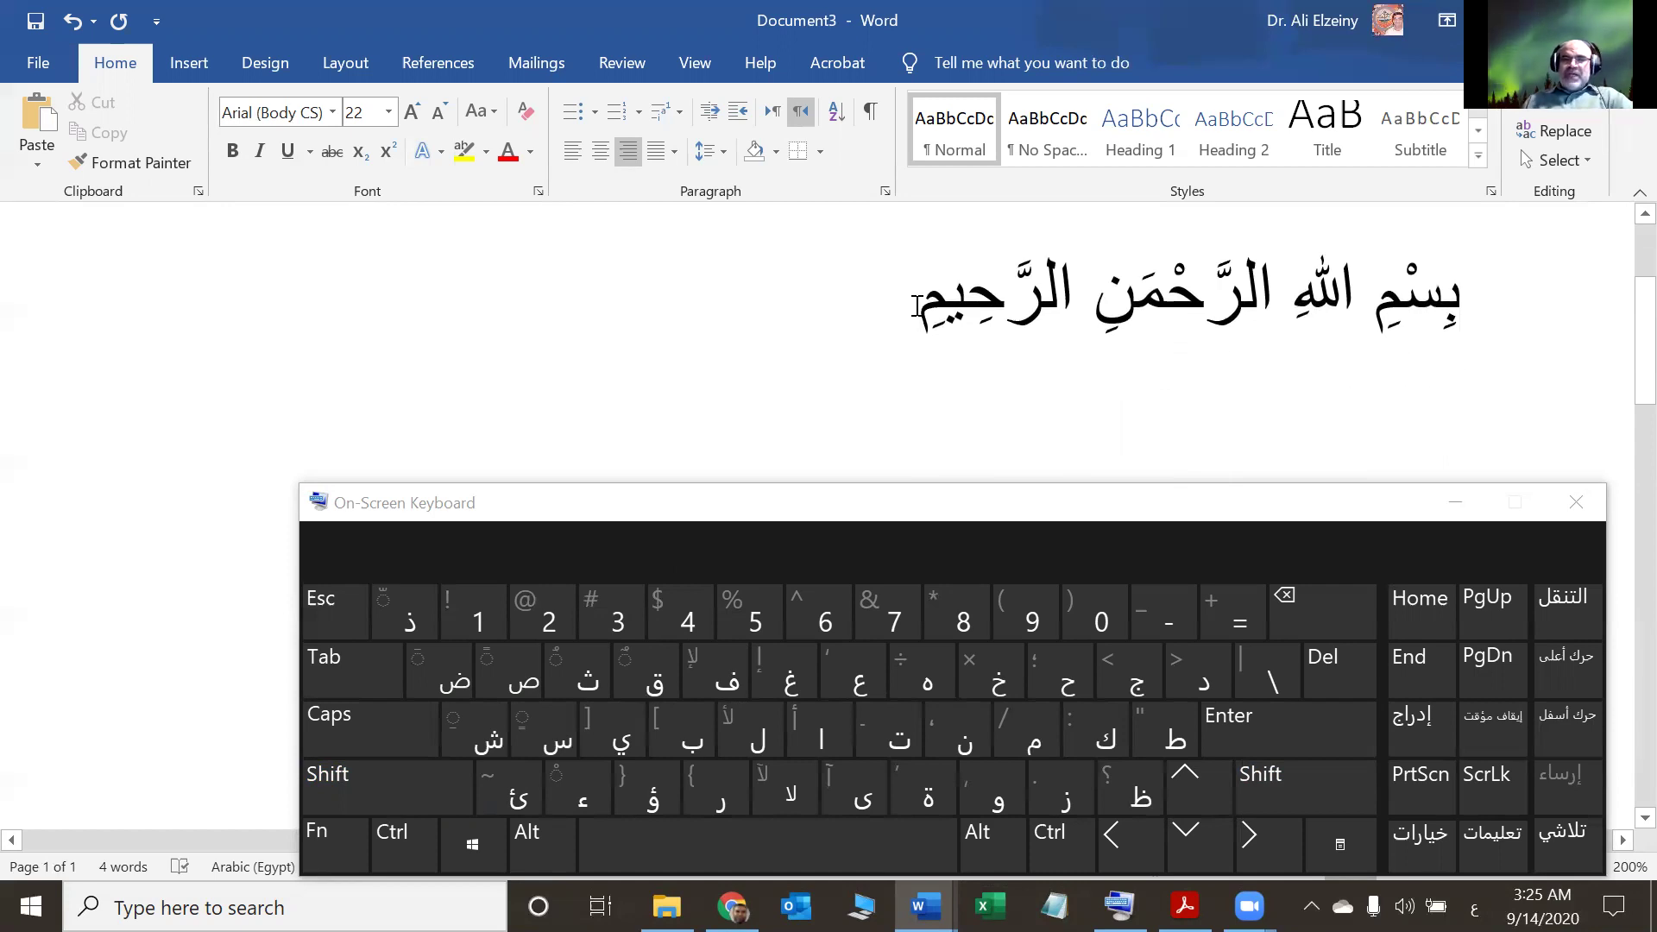
- Start a second line below the phrase and write "الله أكبر" without diacritics
key("Return")
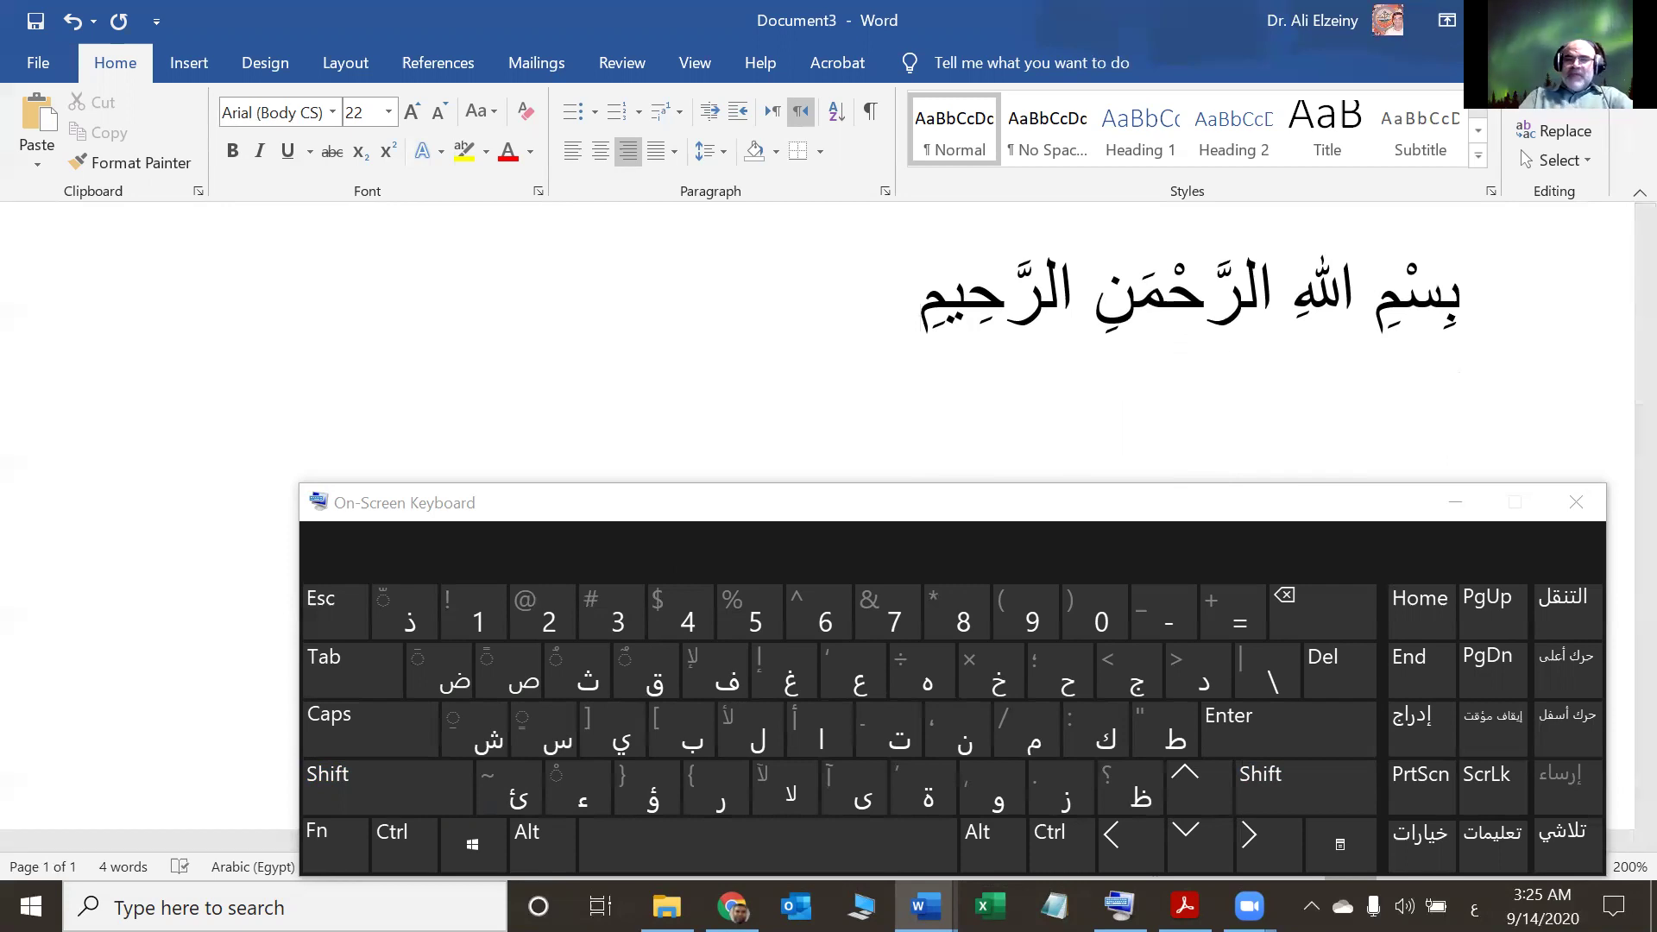
type("الله أكيي")
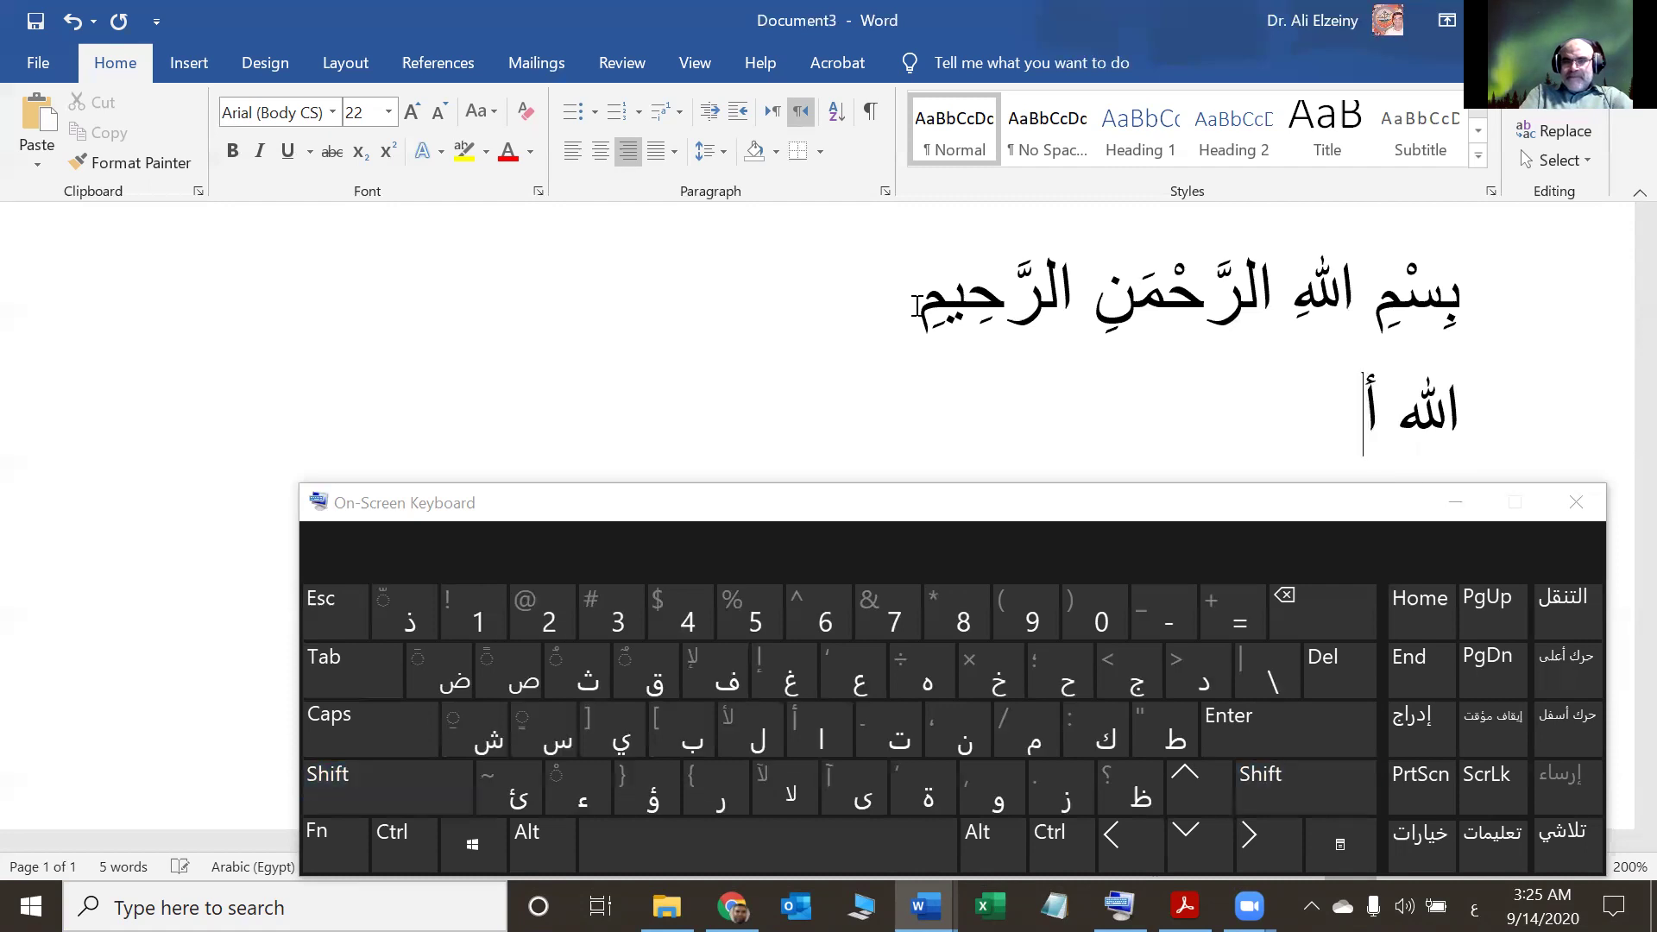
key("BackSpace")
key("BackSpace")
type("بر")
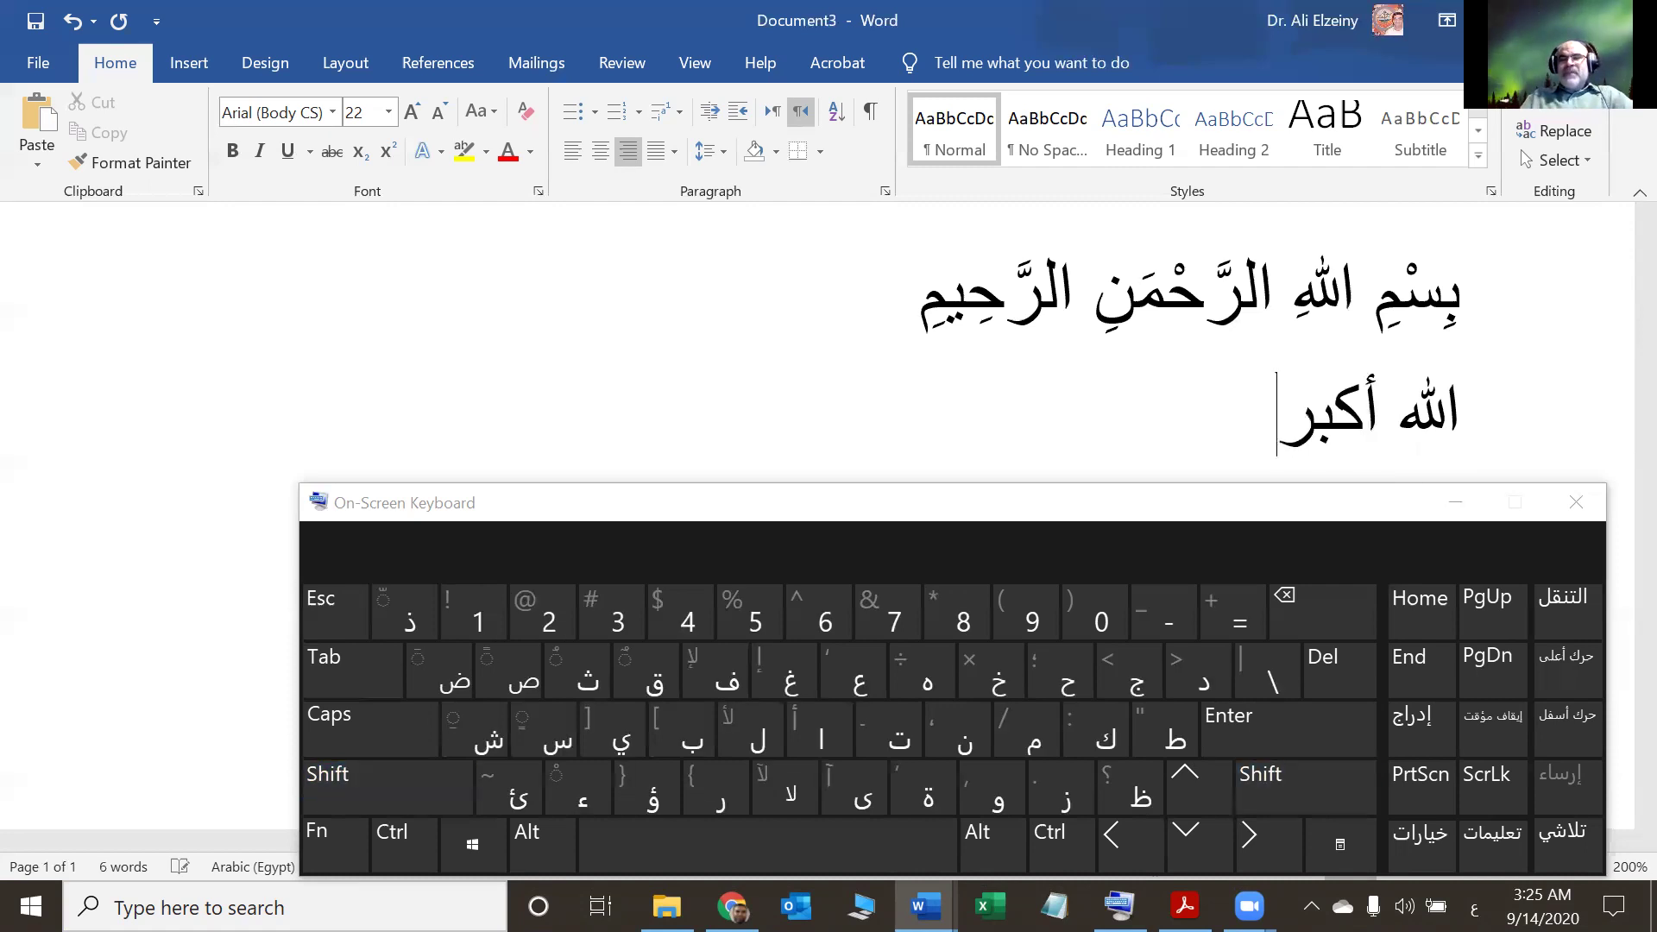
- Delete the word "أكبر" and enter it again letter by letter using the On-Screen Keyboard
key("BackSpace")
key("BackSpace")
key("BackSpace")
key("BackSpace")
key("BackSpace")
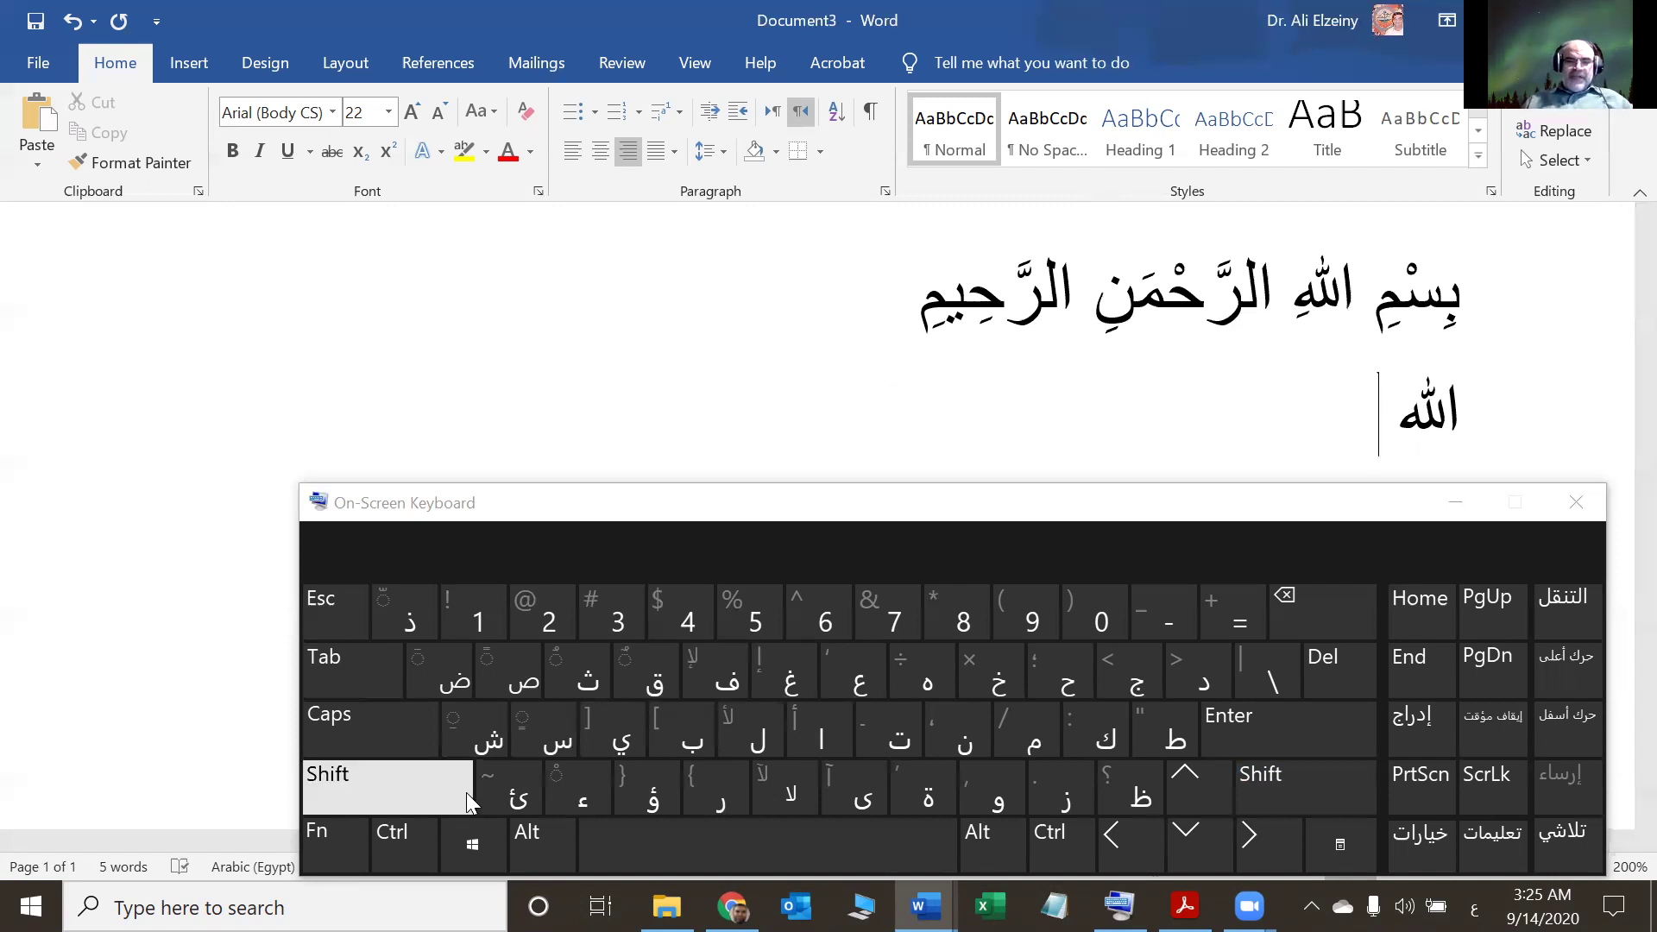
left_click(428, 780)
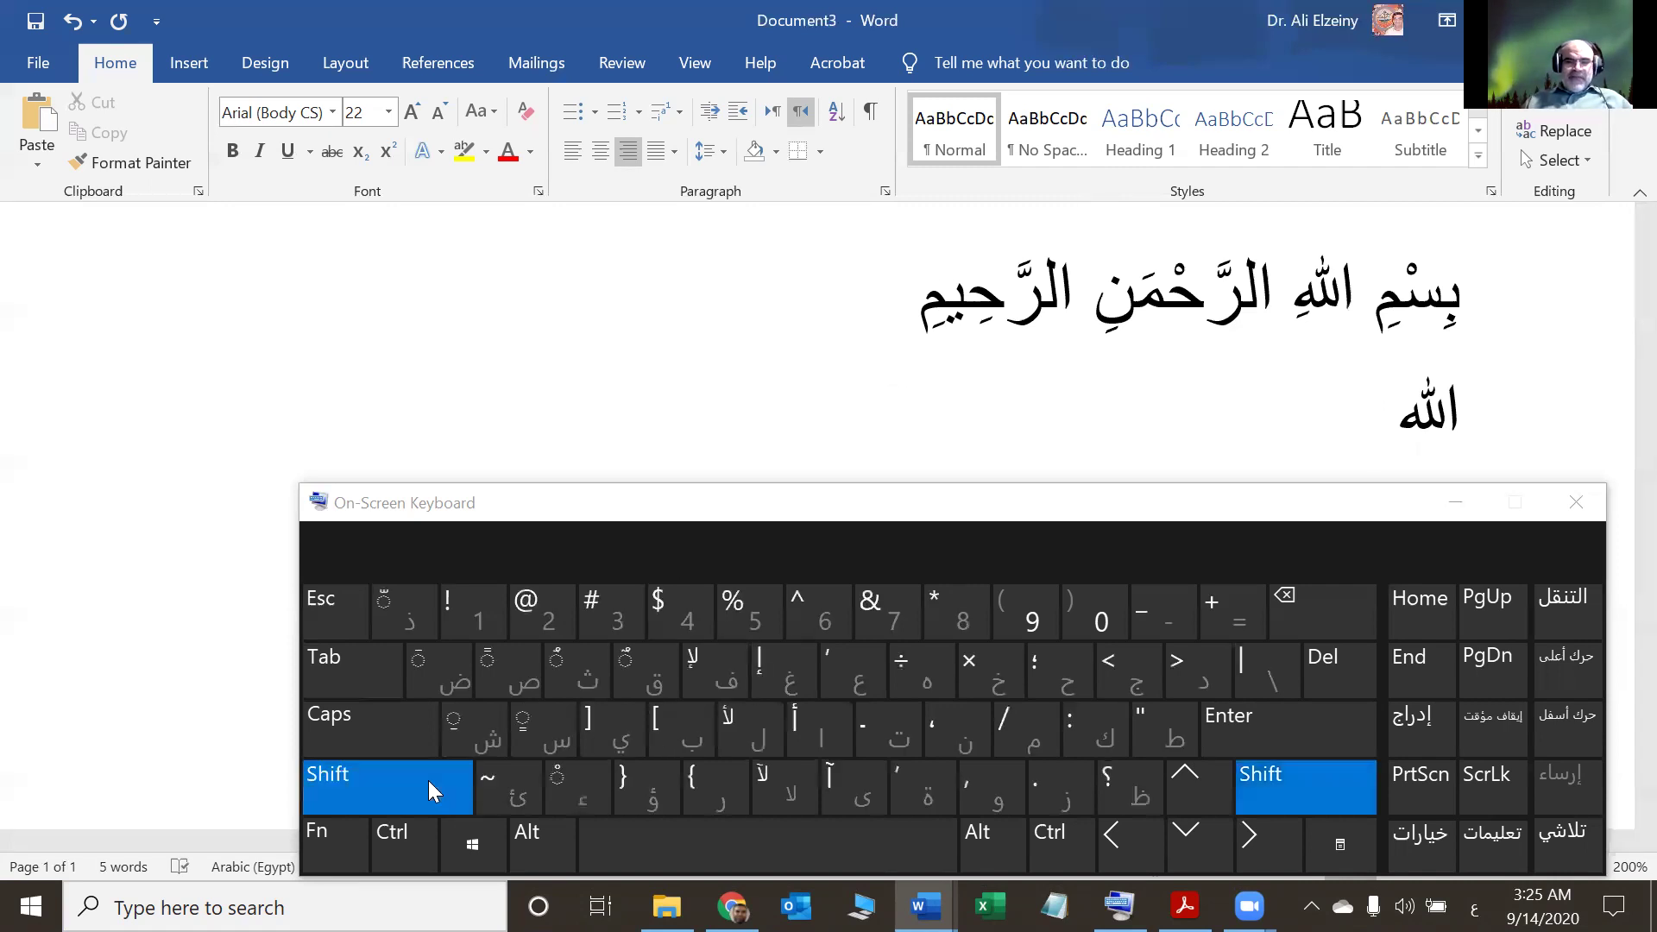
left_click(809, 715)
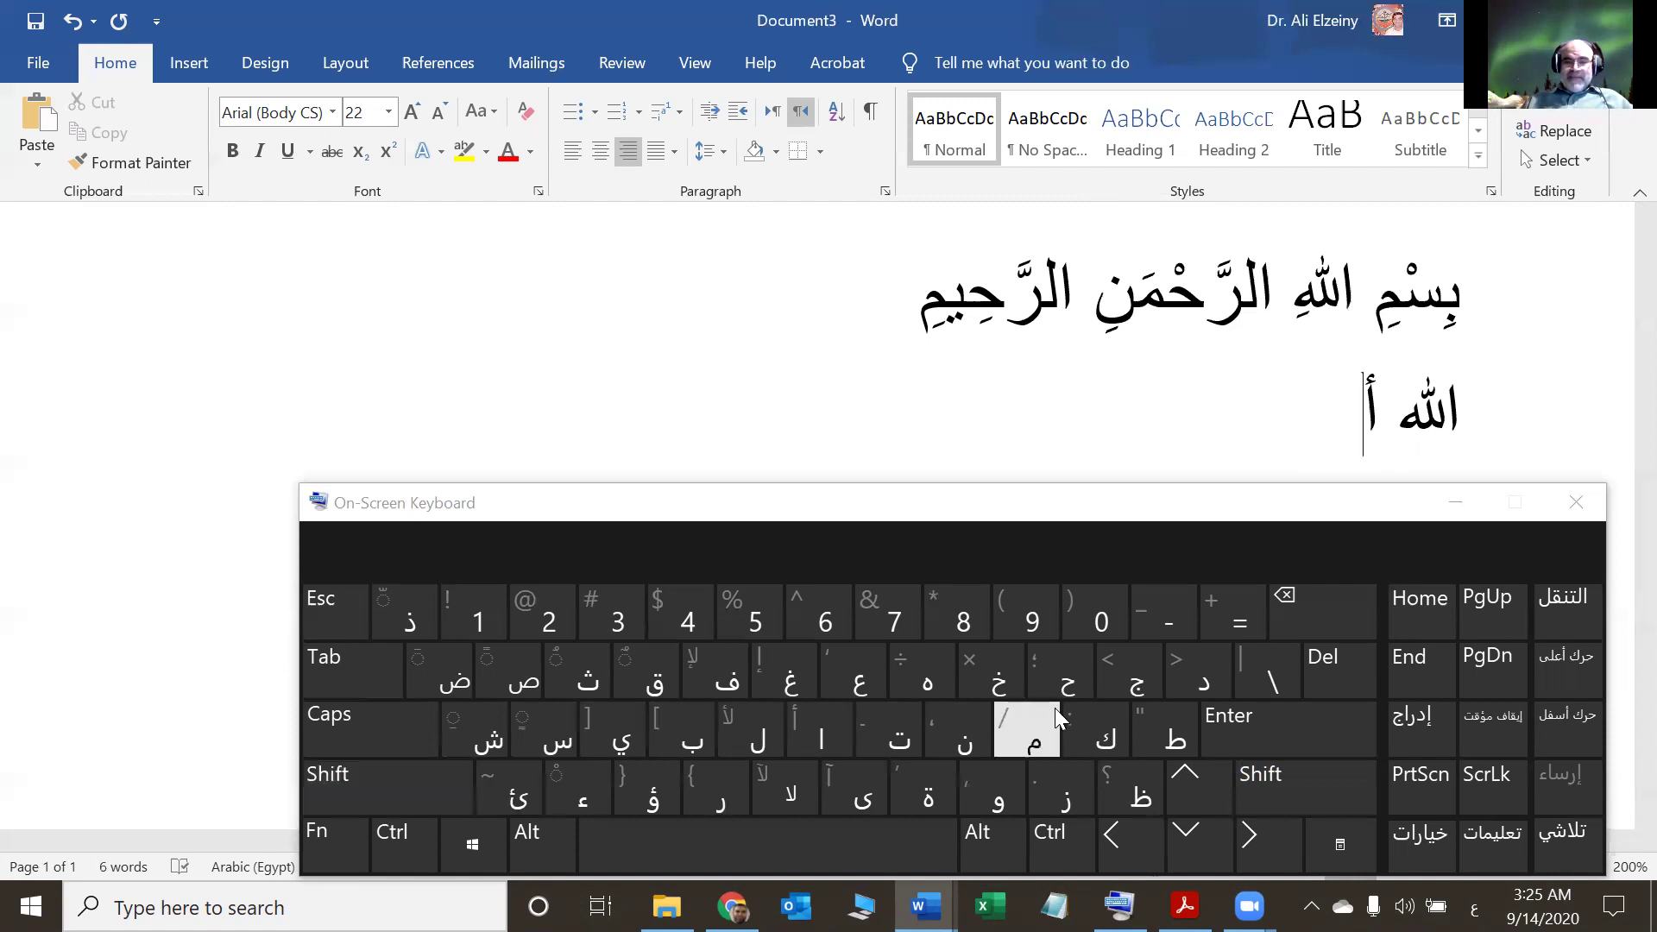
left_click(1117, 718)
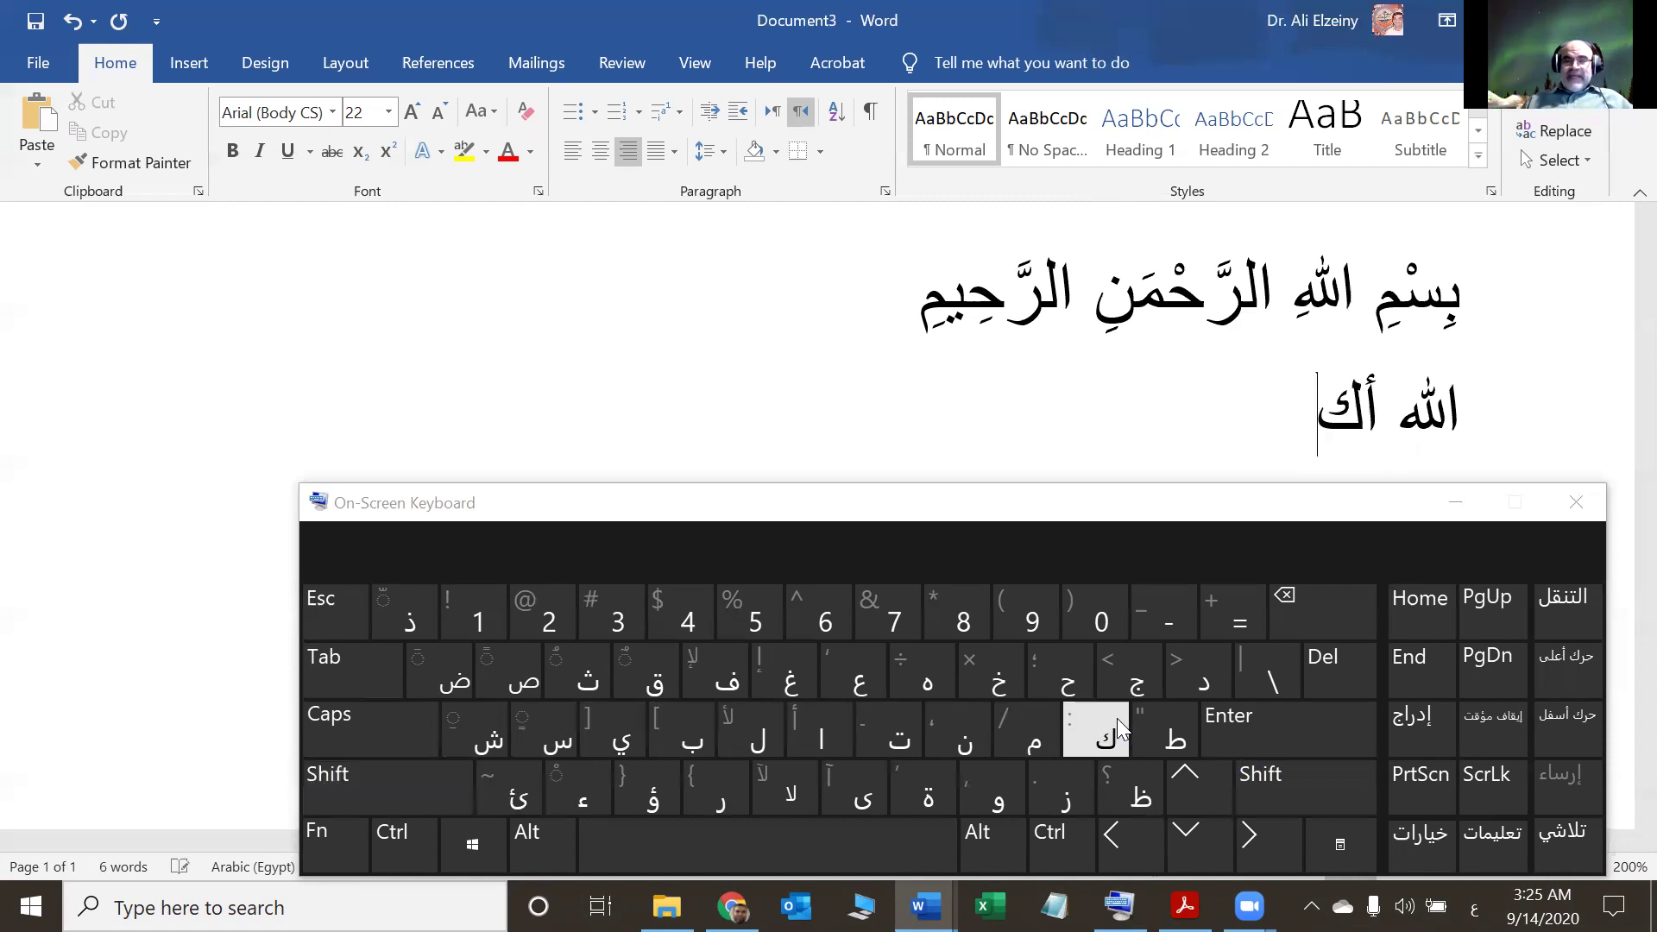
left_click(692, 730)
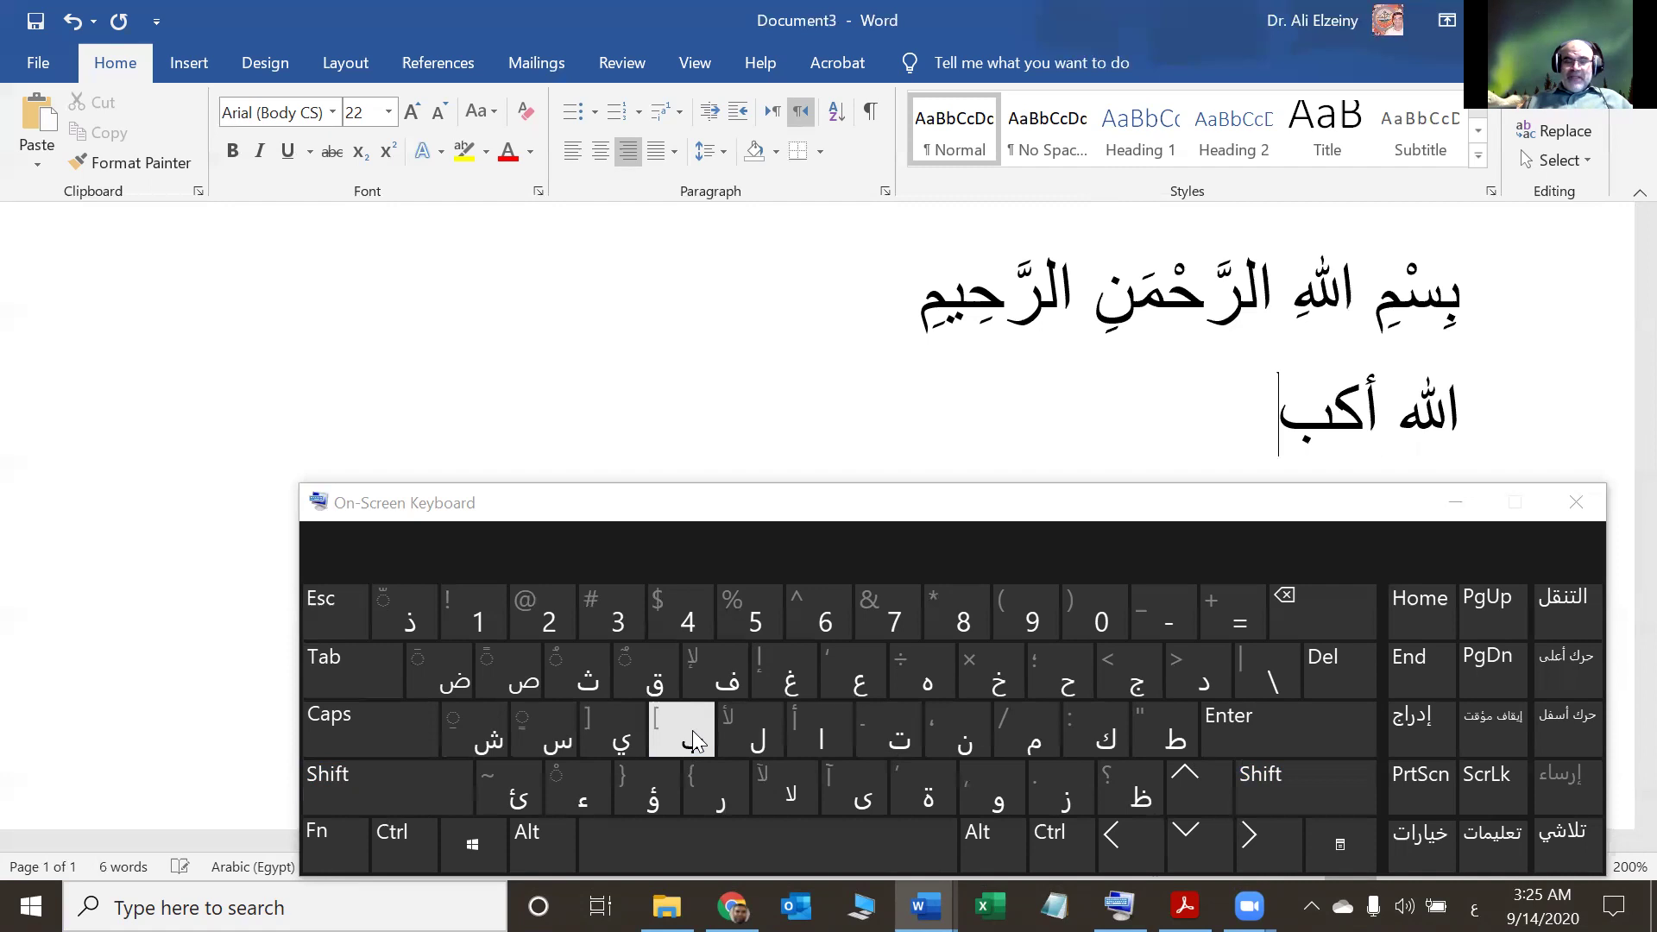
left_click(720, 800)
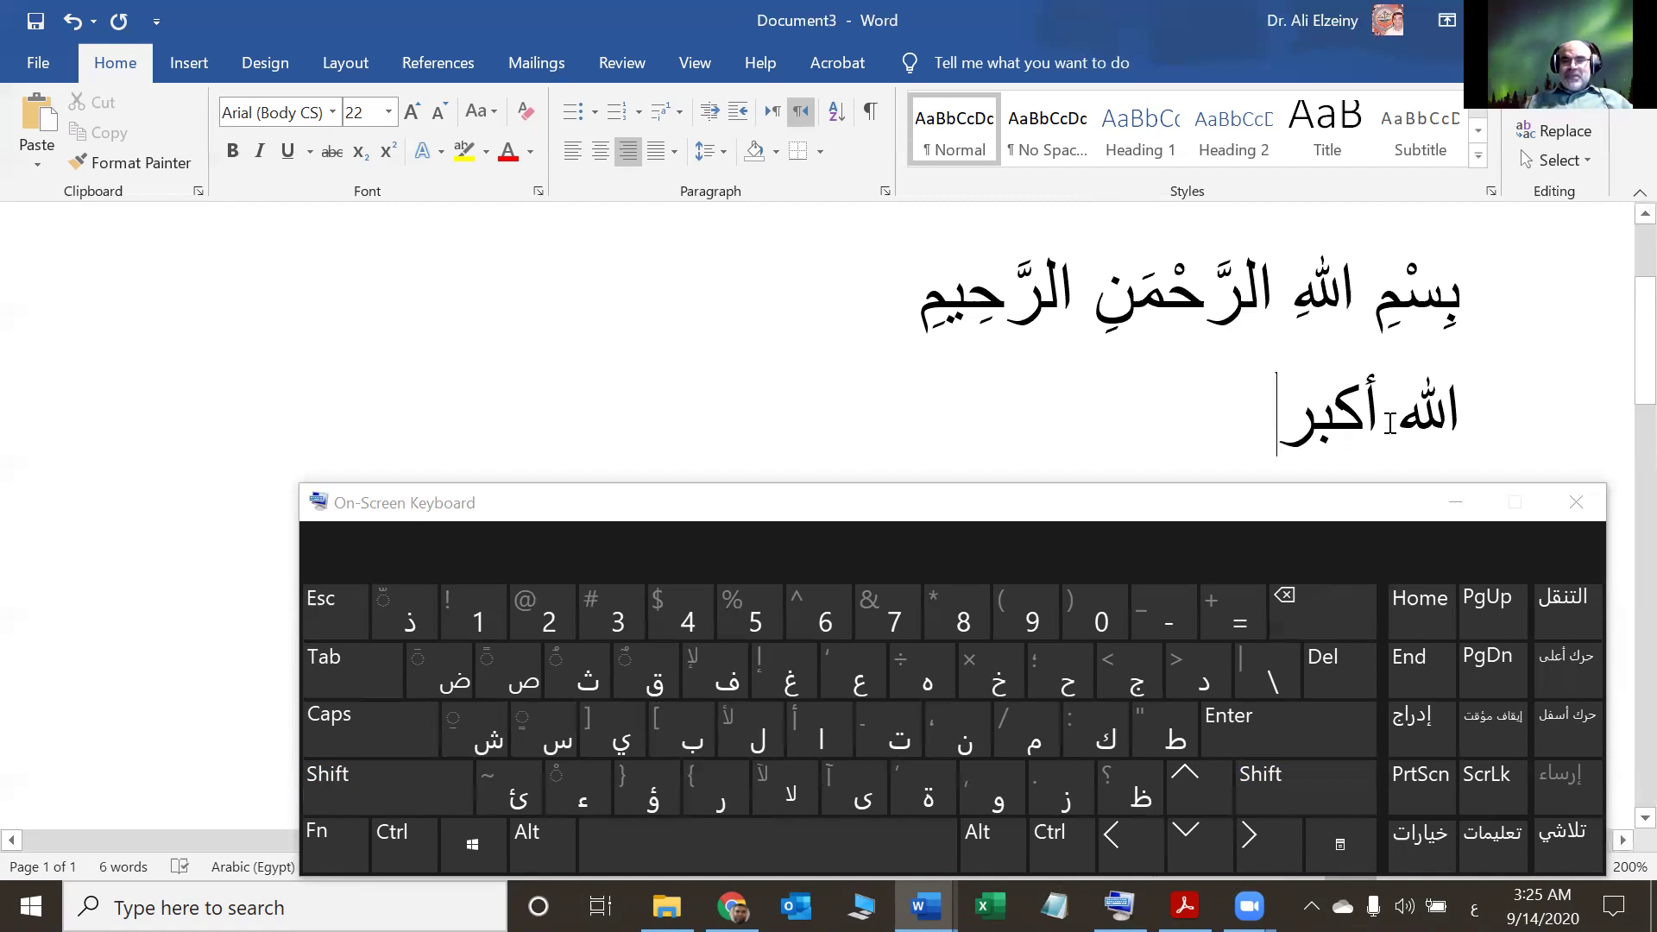
- Add a damma over the ه of "الله" and a fatha over the أ of "أكبر" on the second line
left_click(441, 803)
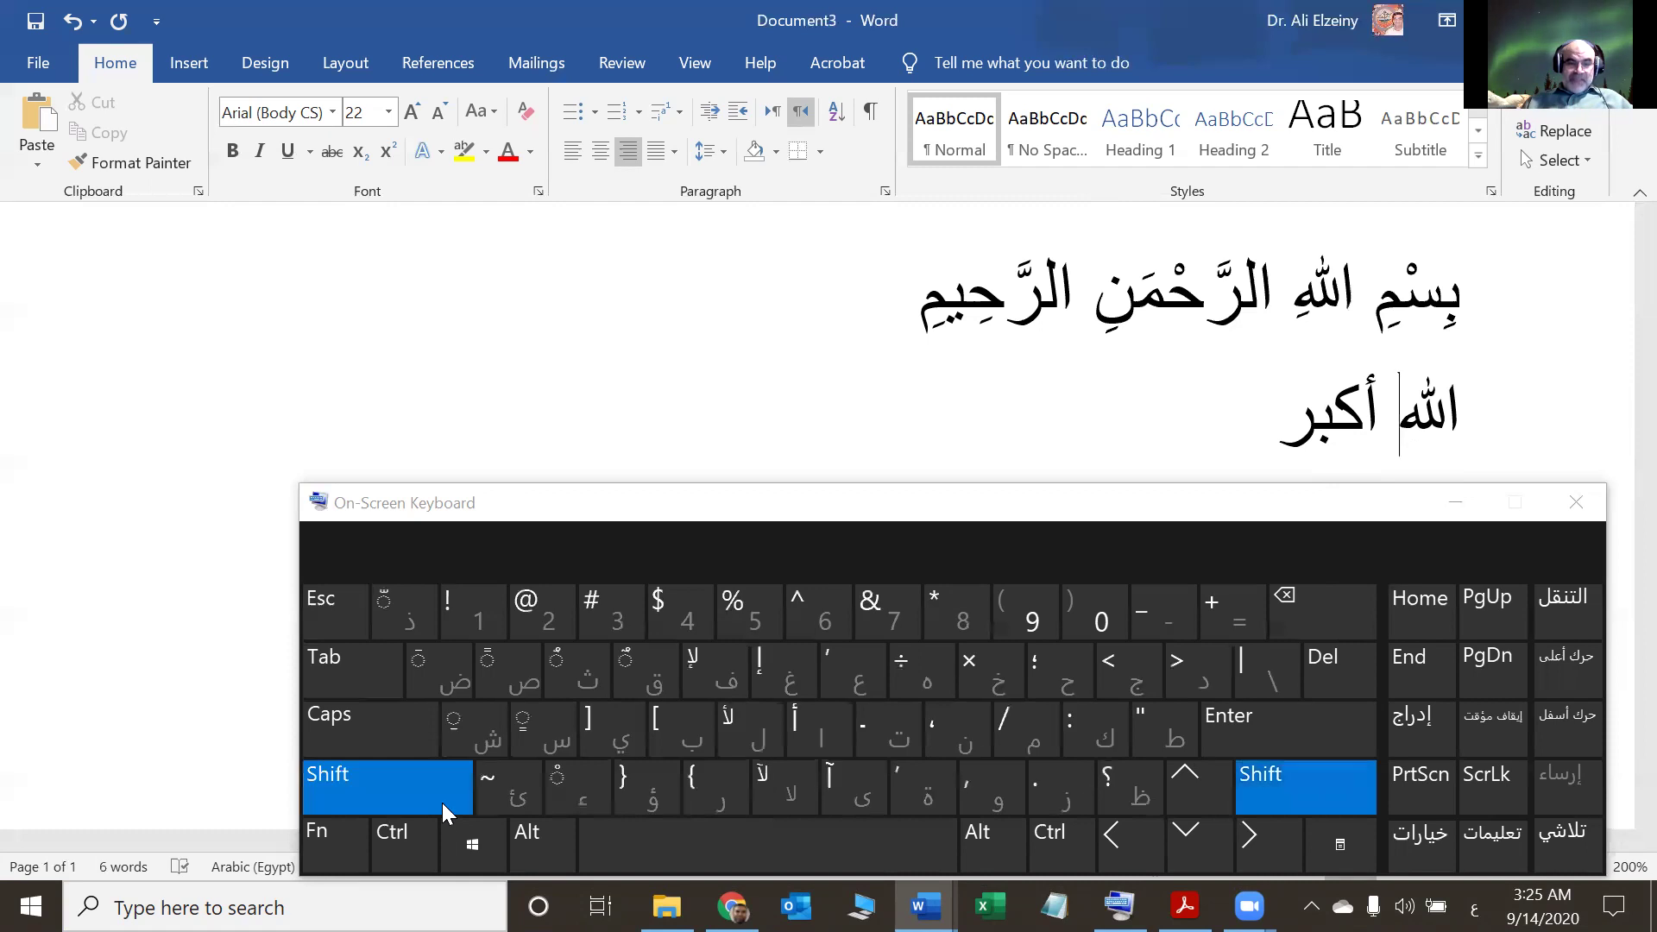
left_click(580, 671)
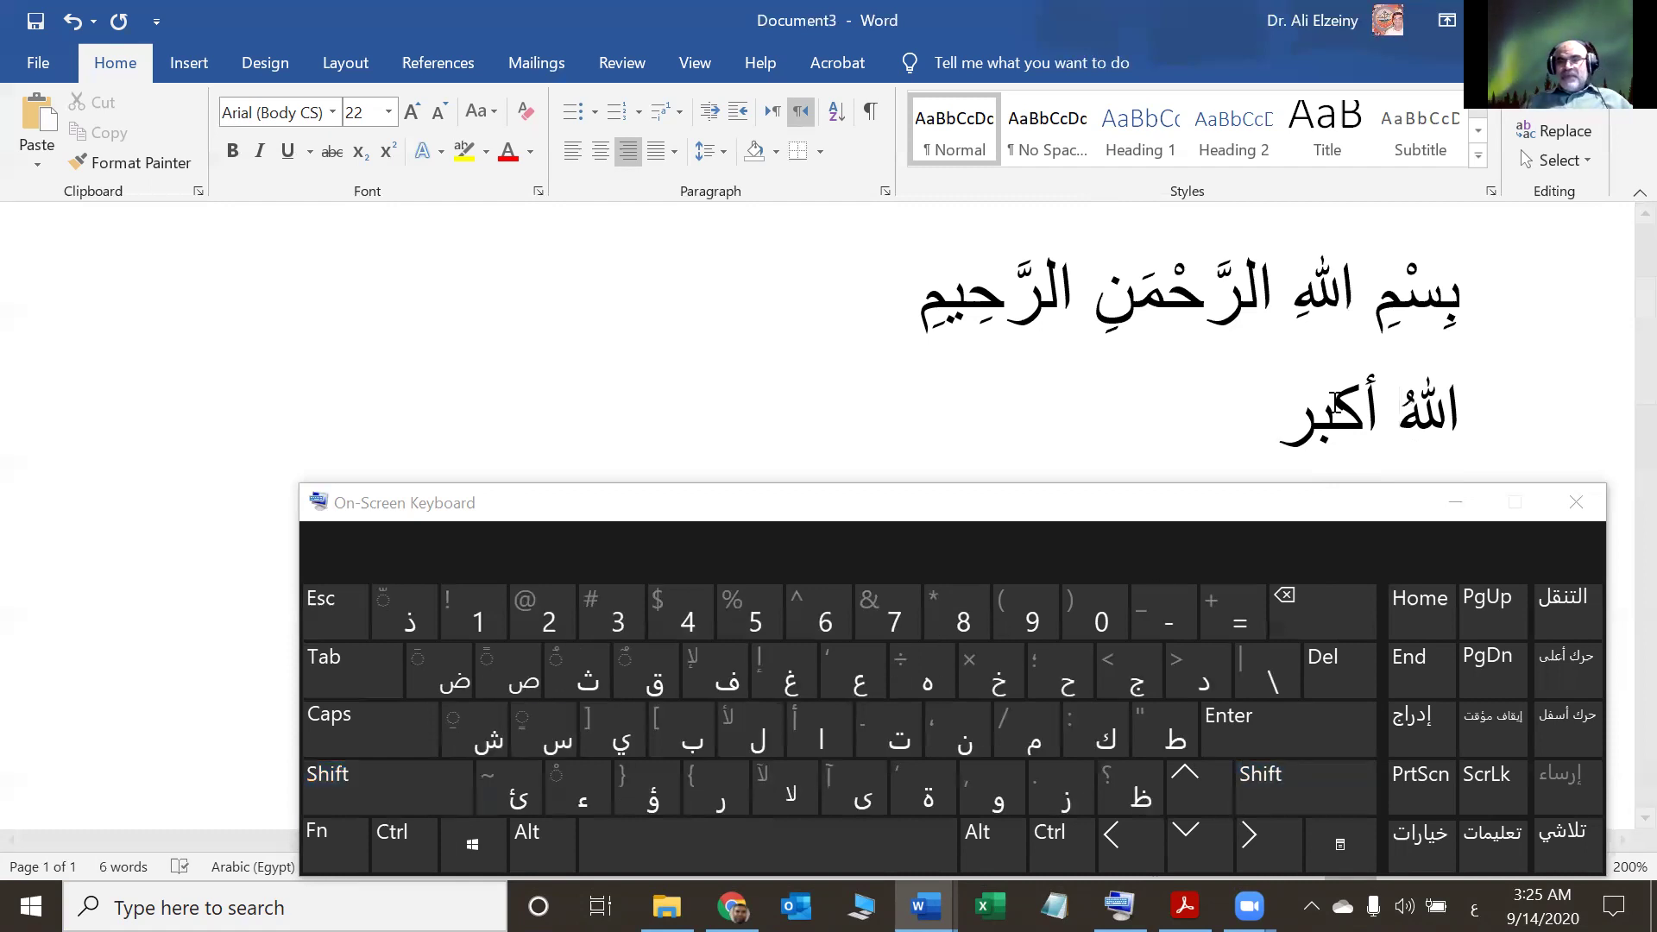
left_click(1359, 401)
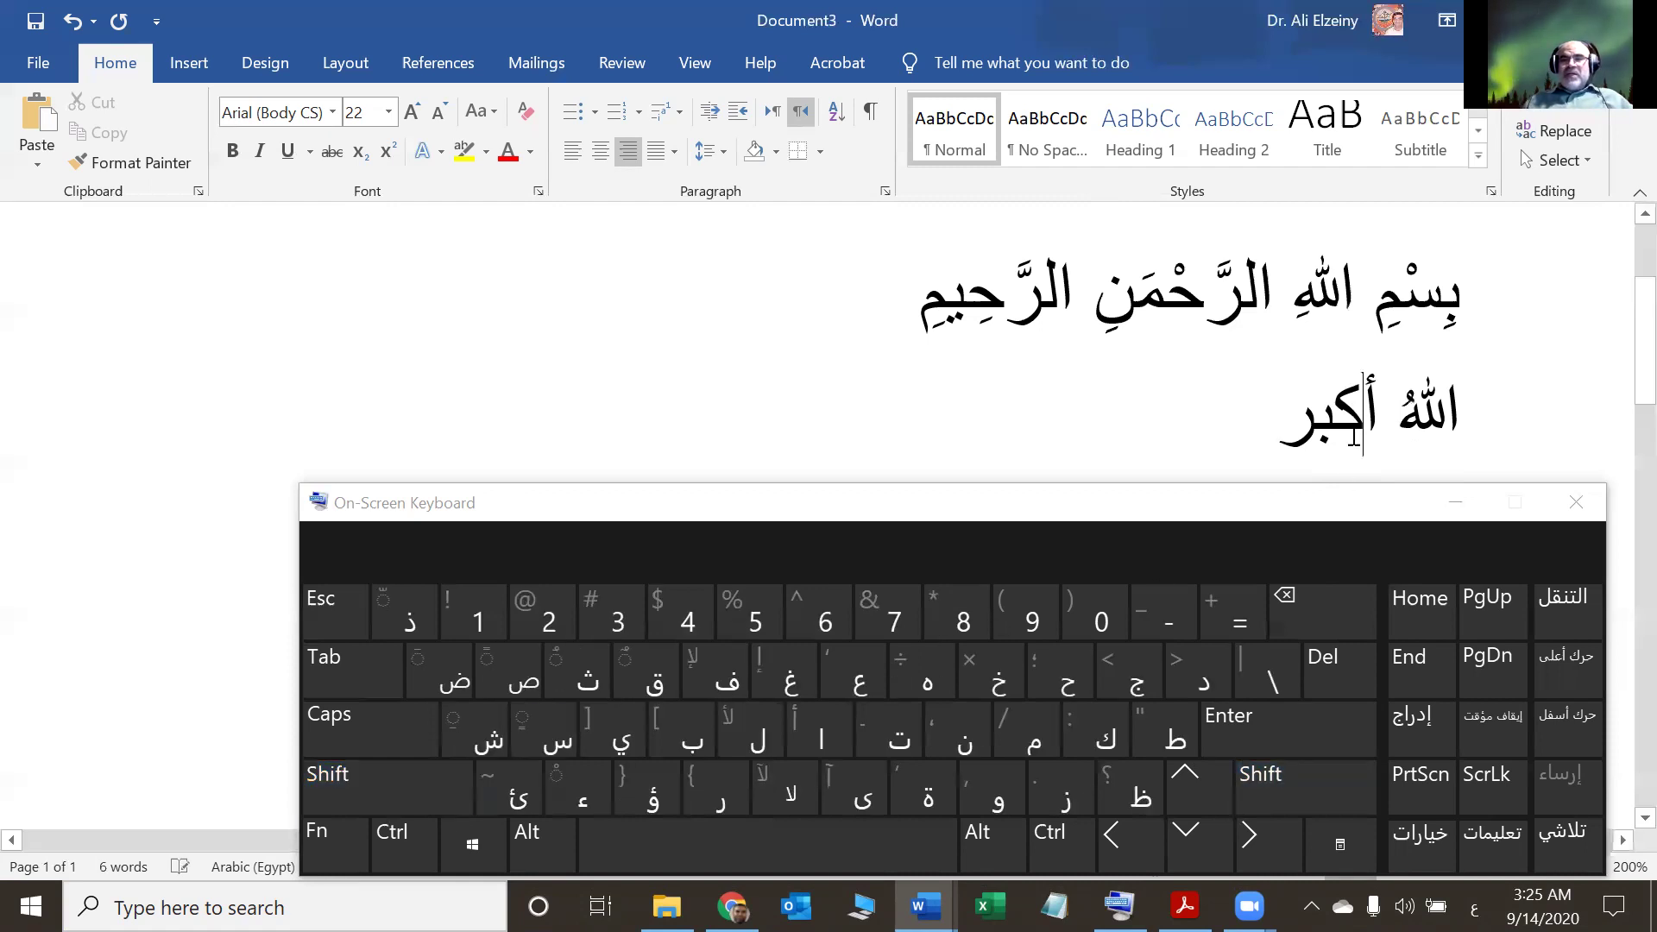
left_click(406, 802)
left_click(454, 686)
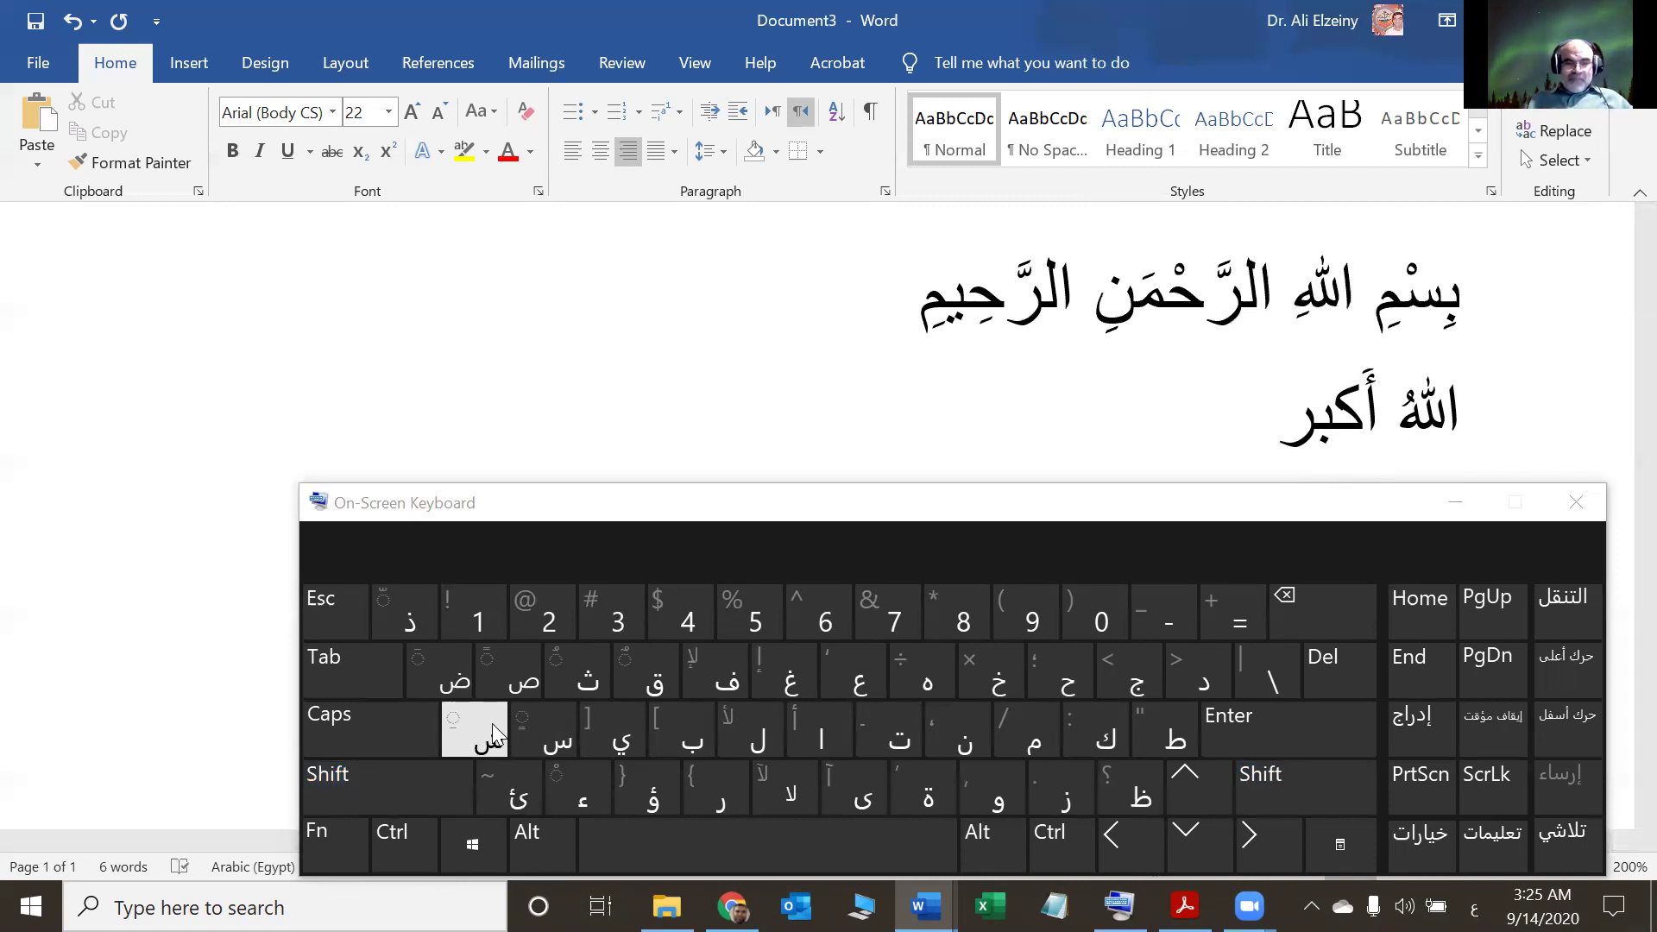
- Add a sukun over the letter ك in the second-line word "أَكبر" and move the insertion point past the ب
left_click(444, 684)
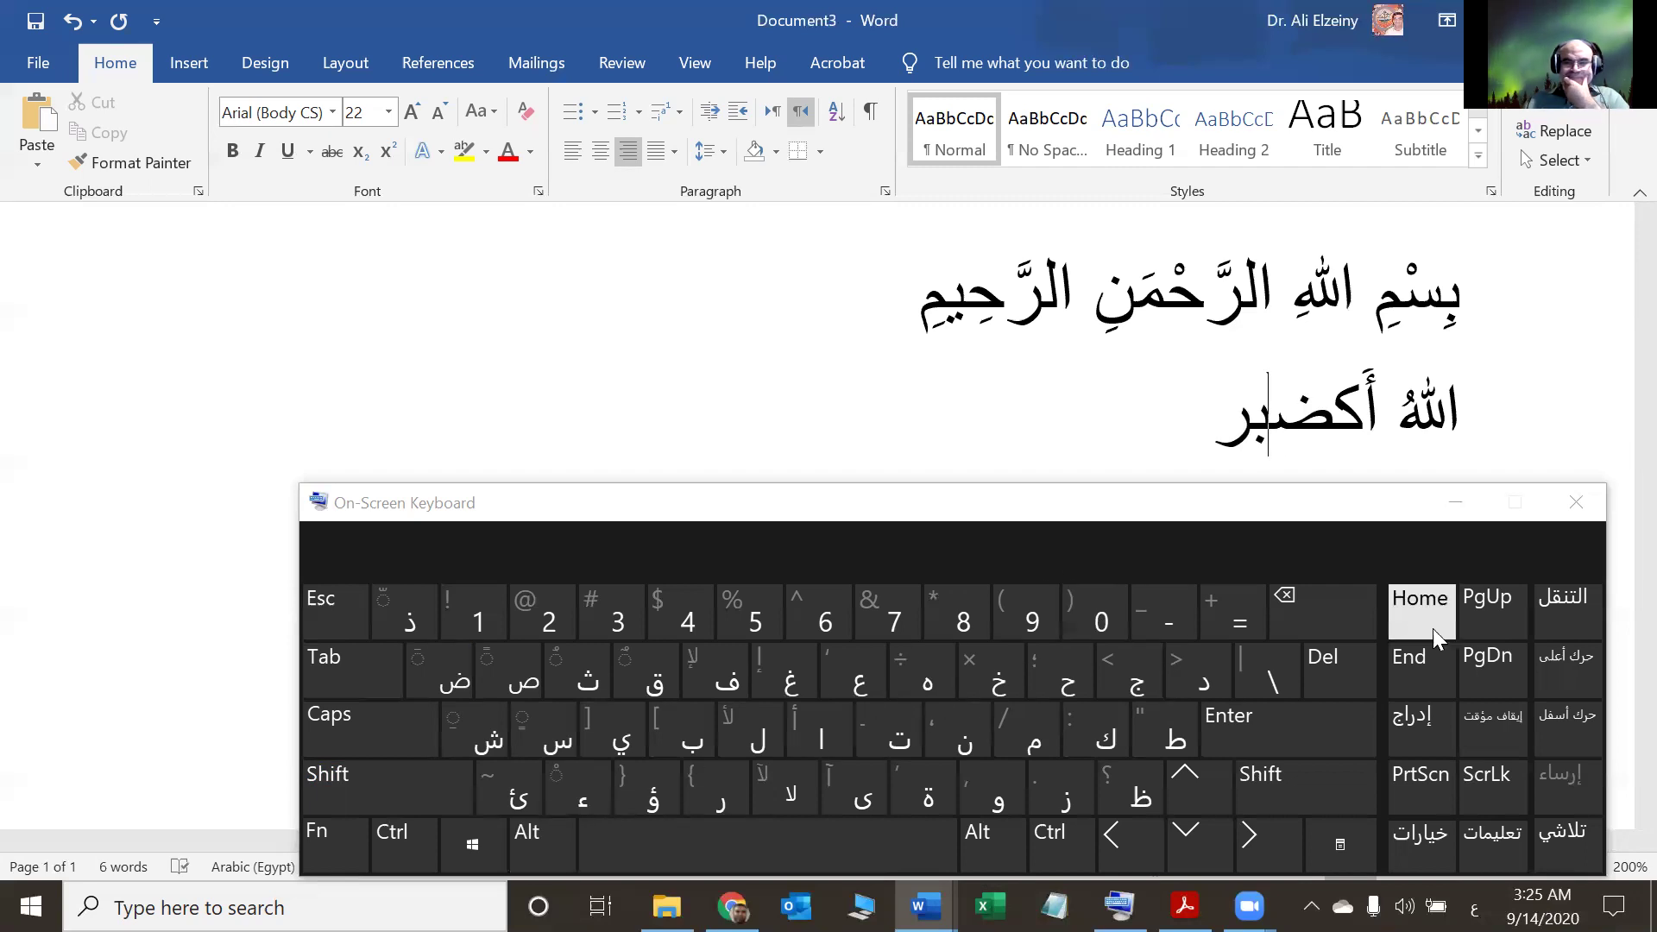
left_click(1325, 599)
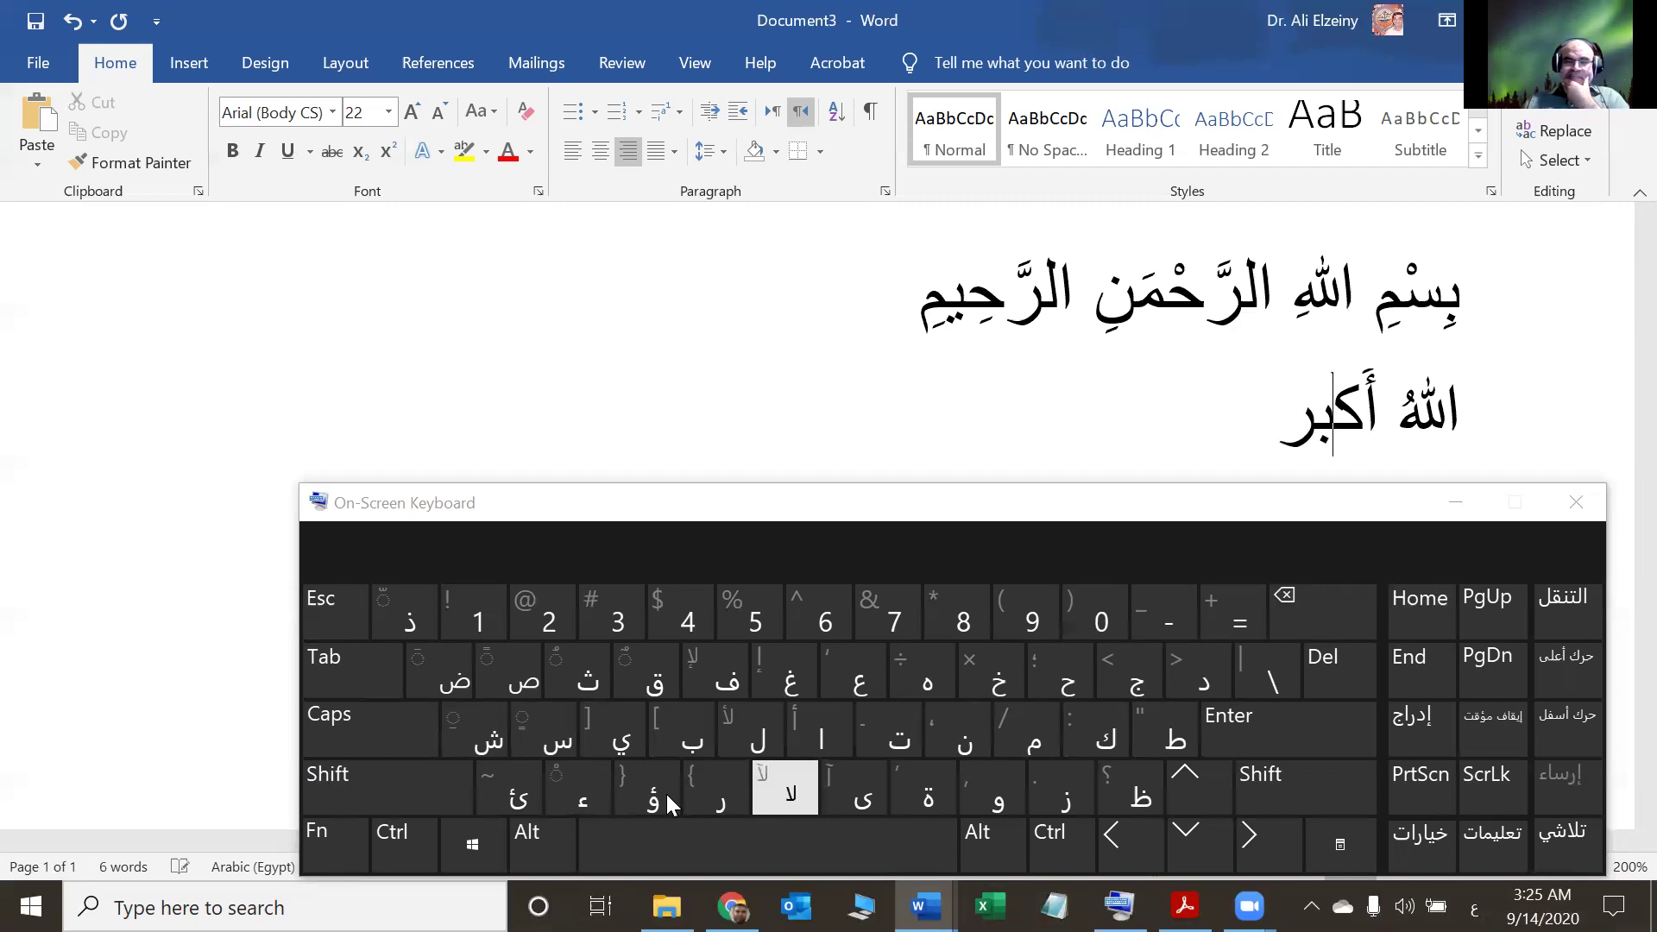
left_click(350, 781)
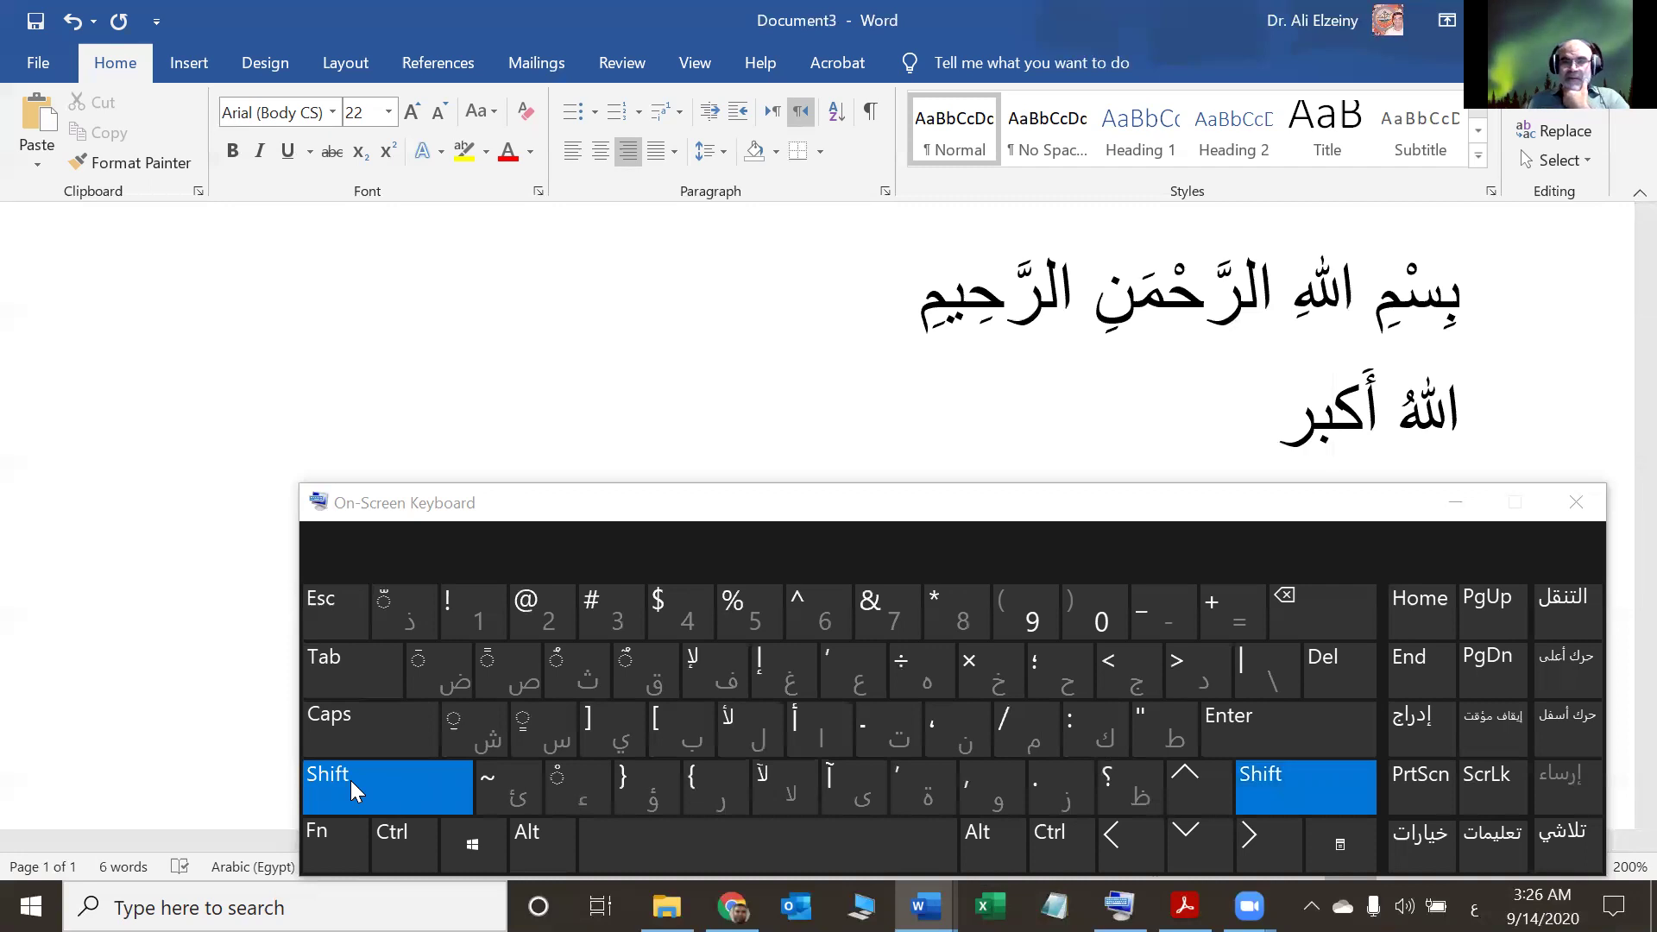
left_click(579, 778)
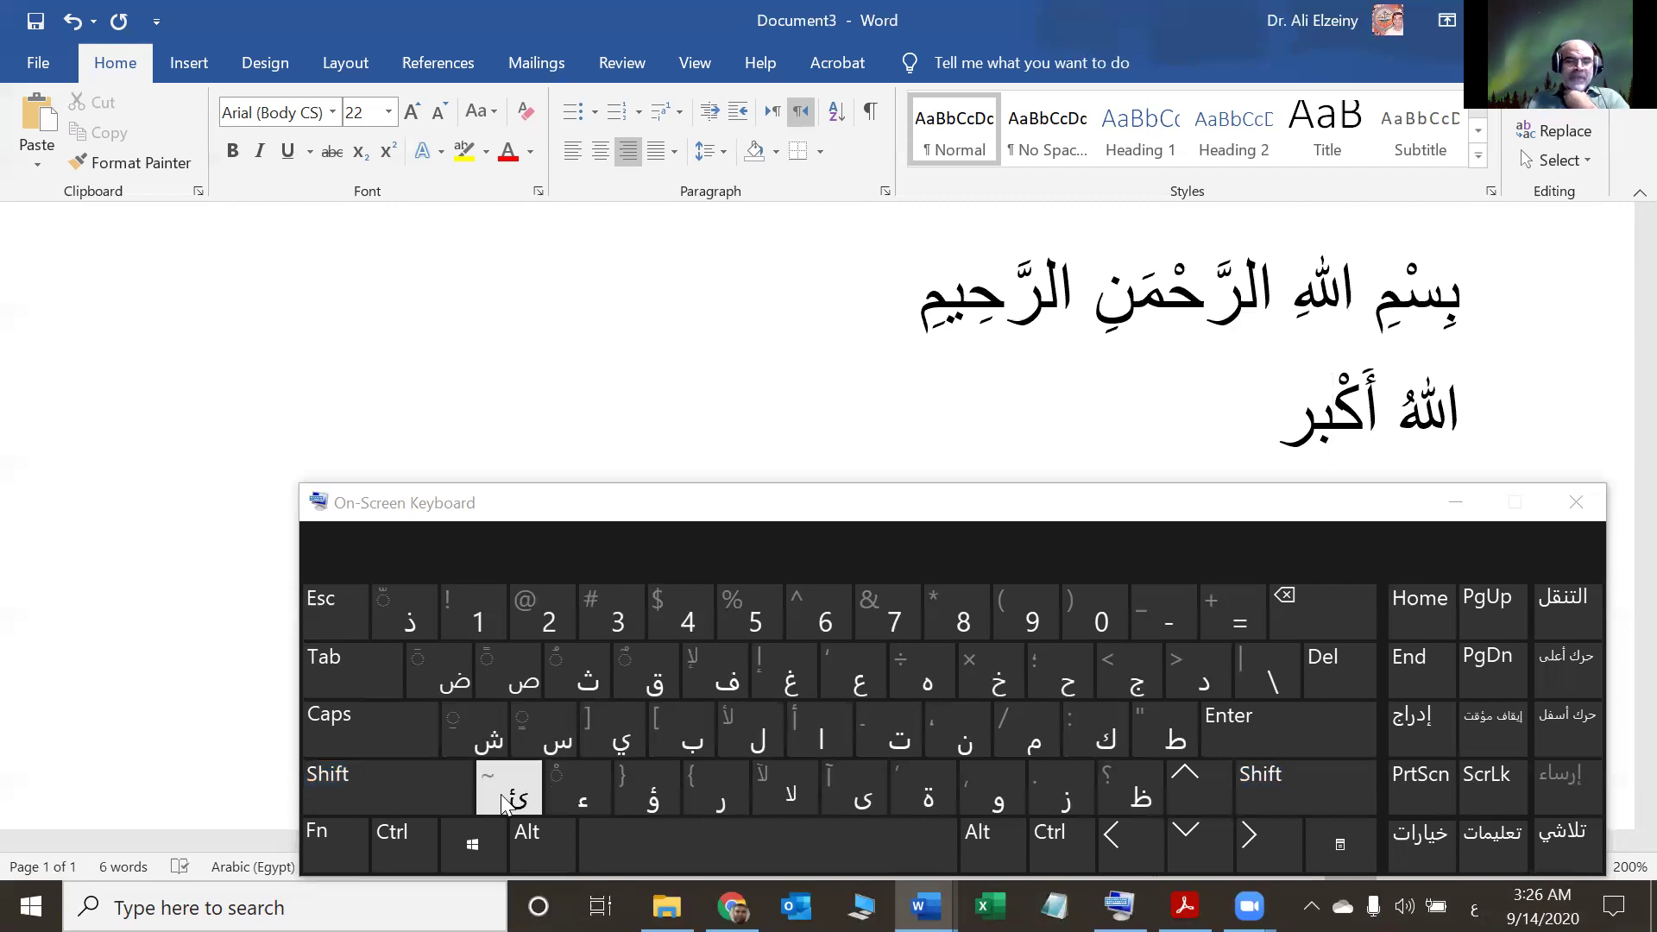
left_click(1106, 835)
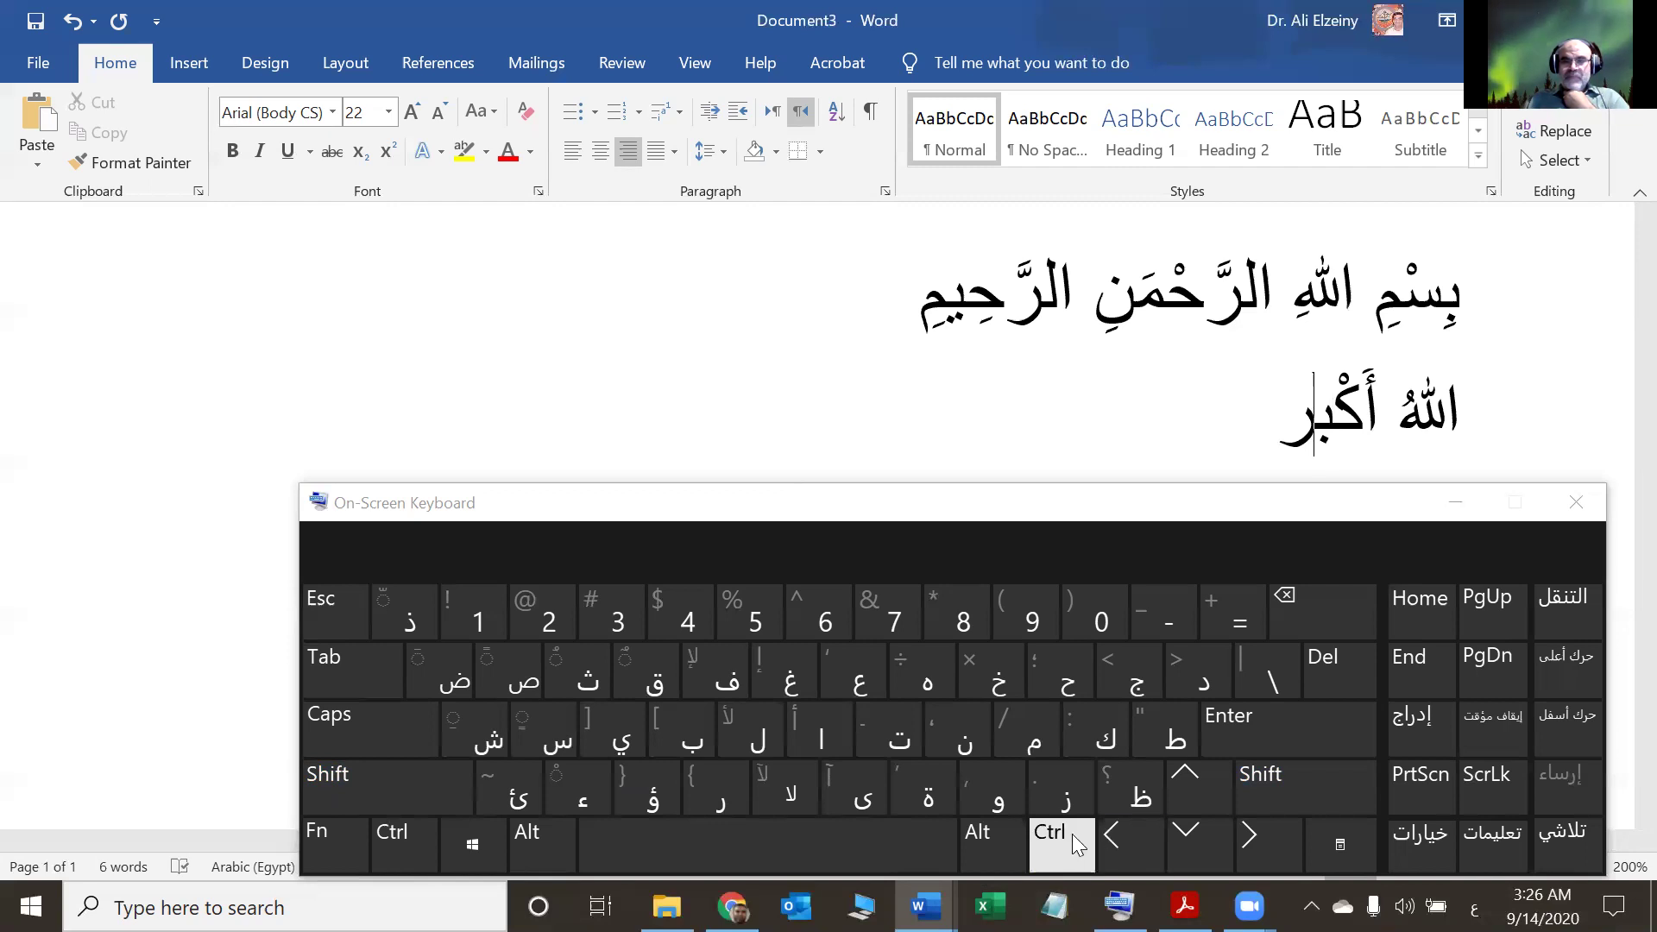
left_click(399, 786)
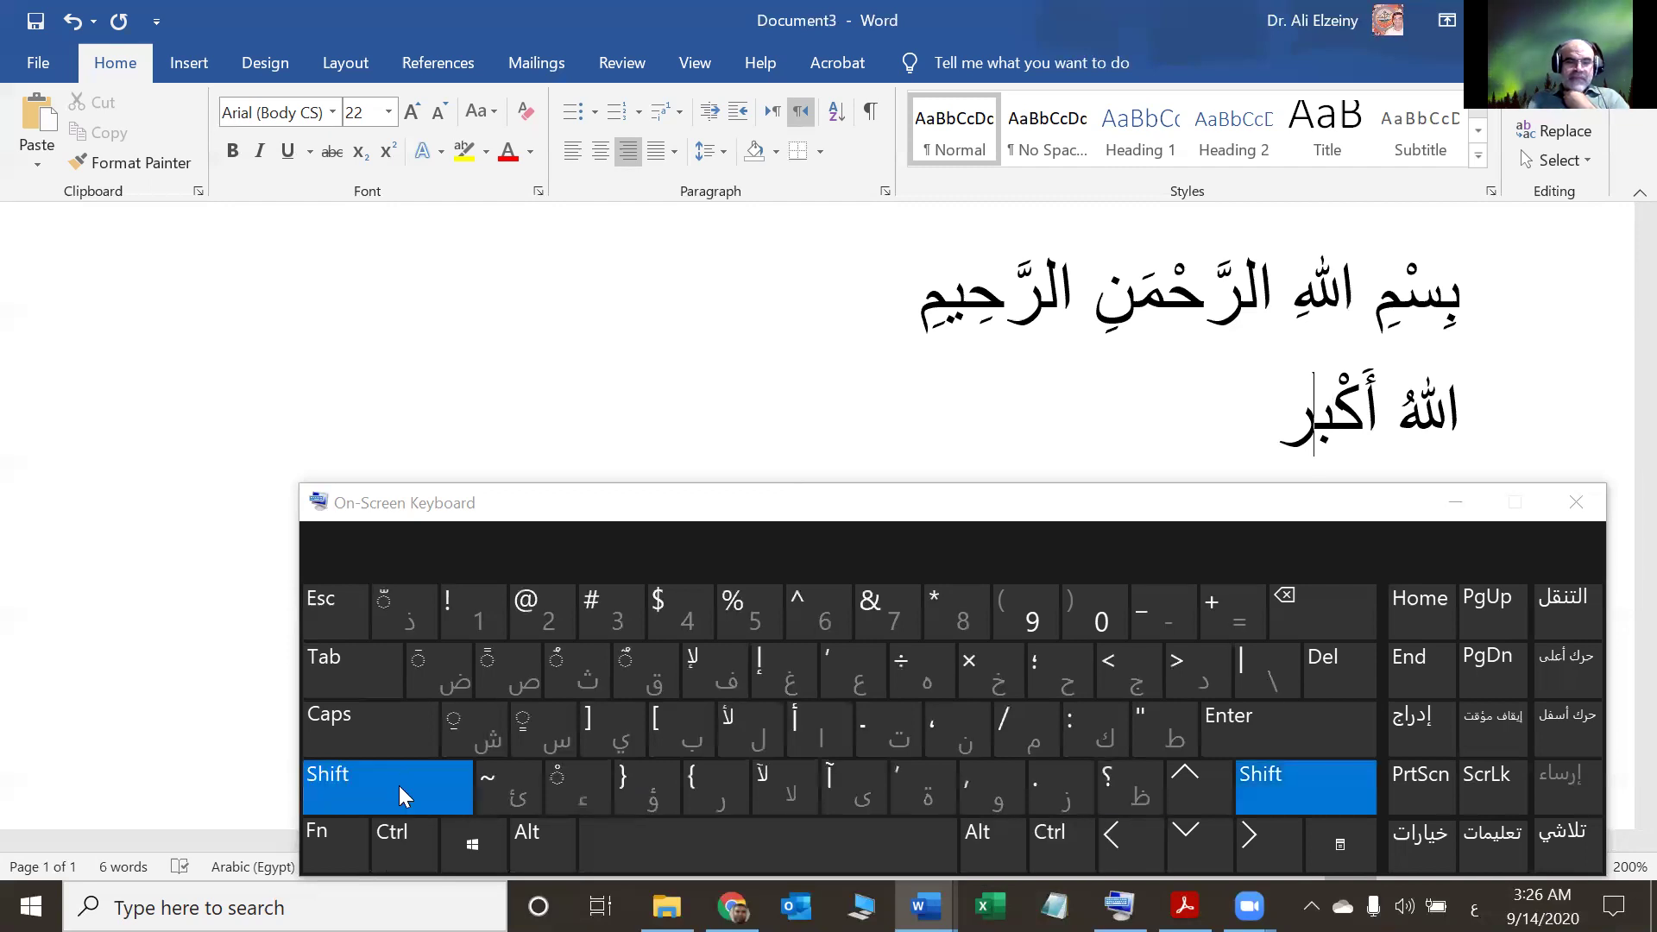
left_click(463, 730)
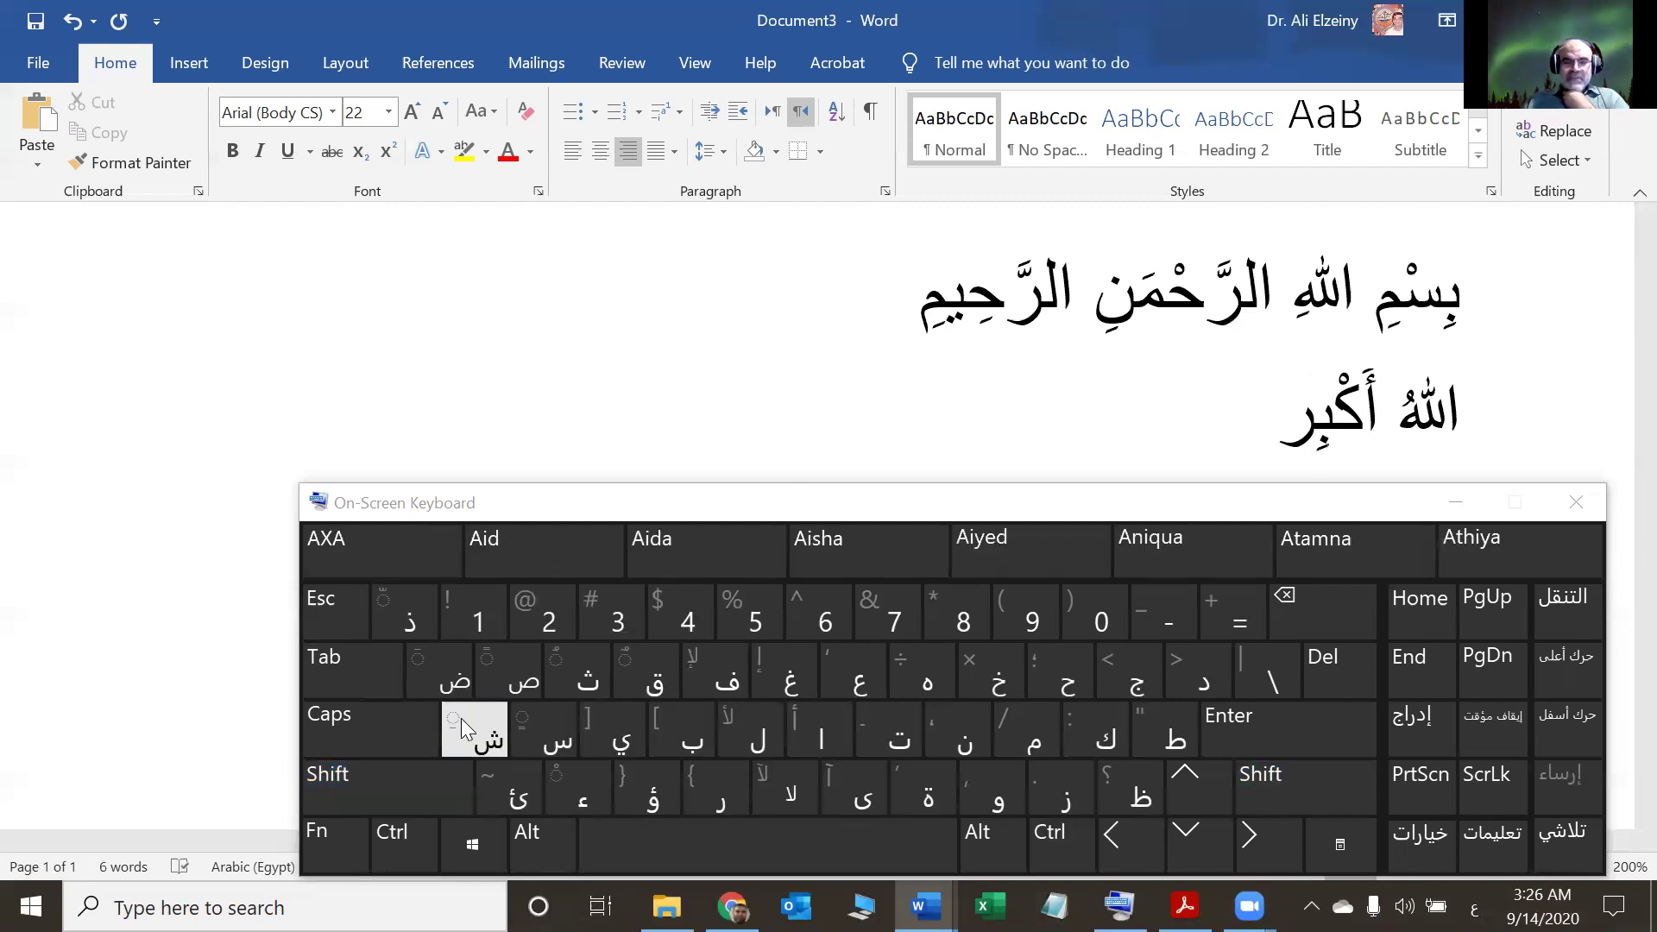
left_click(1303, 606)
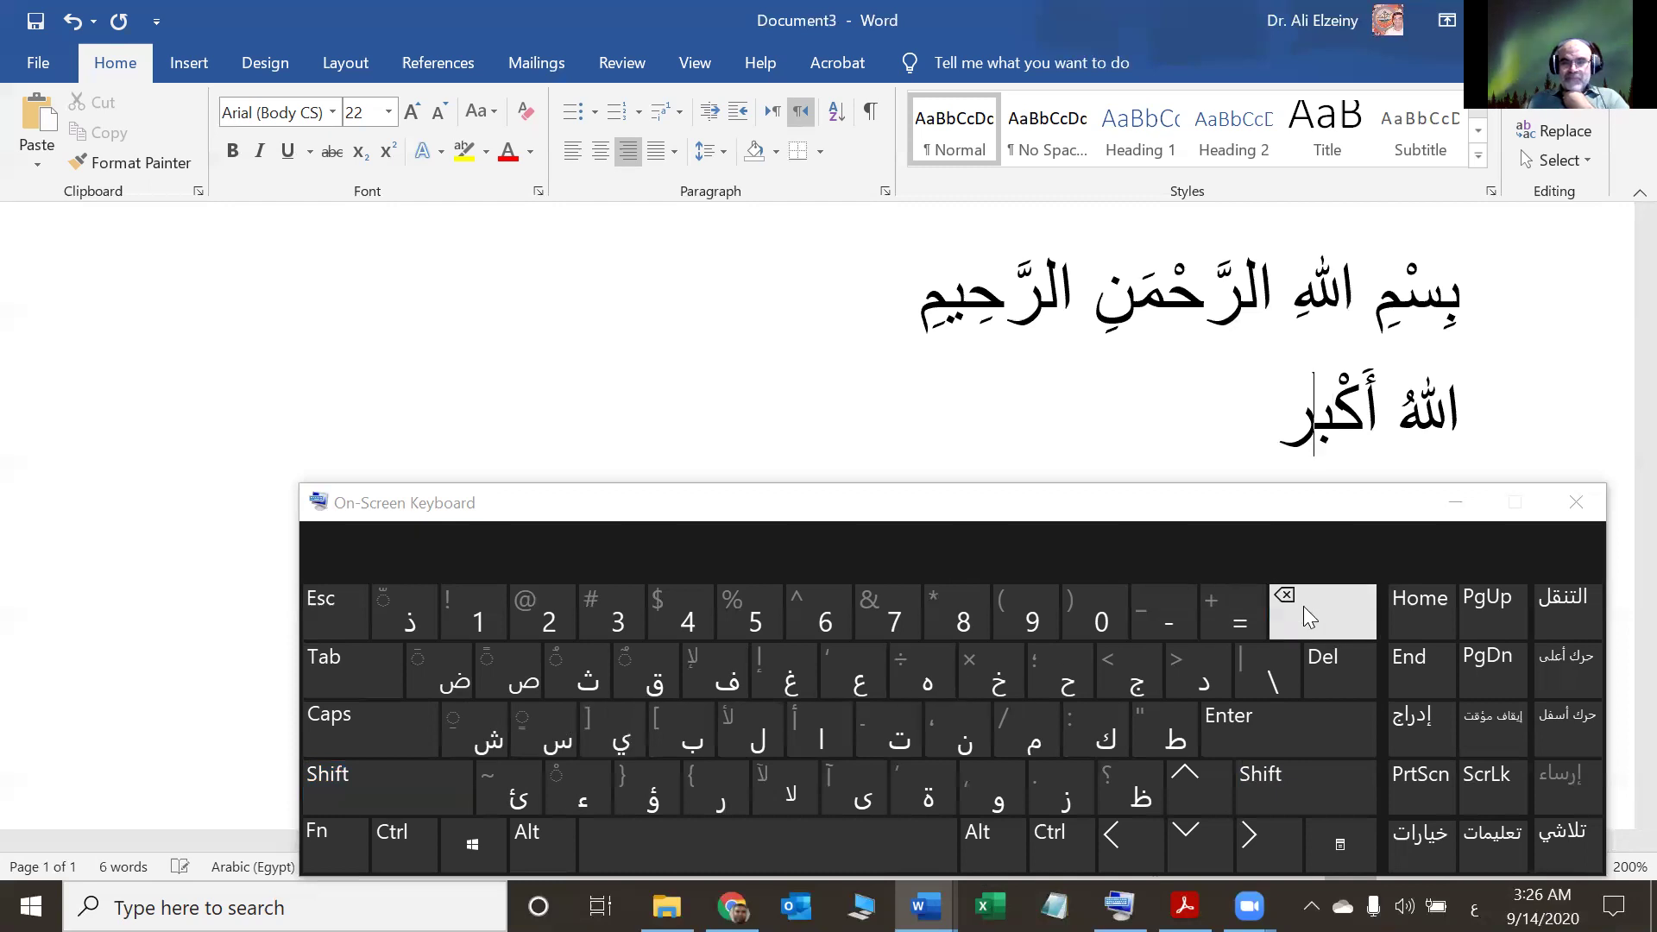
- Add a fatha over the ب and a damma over the final ر, giving "أَكْبَرُ"
left_click(407, 790)
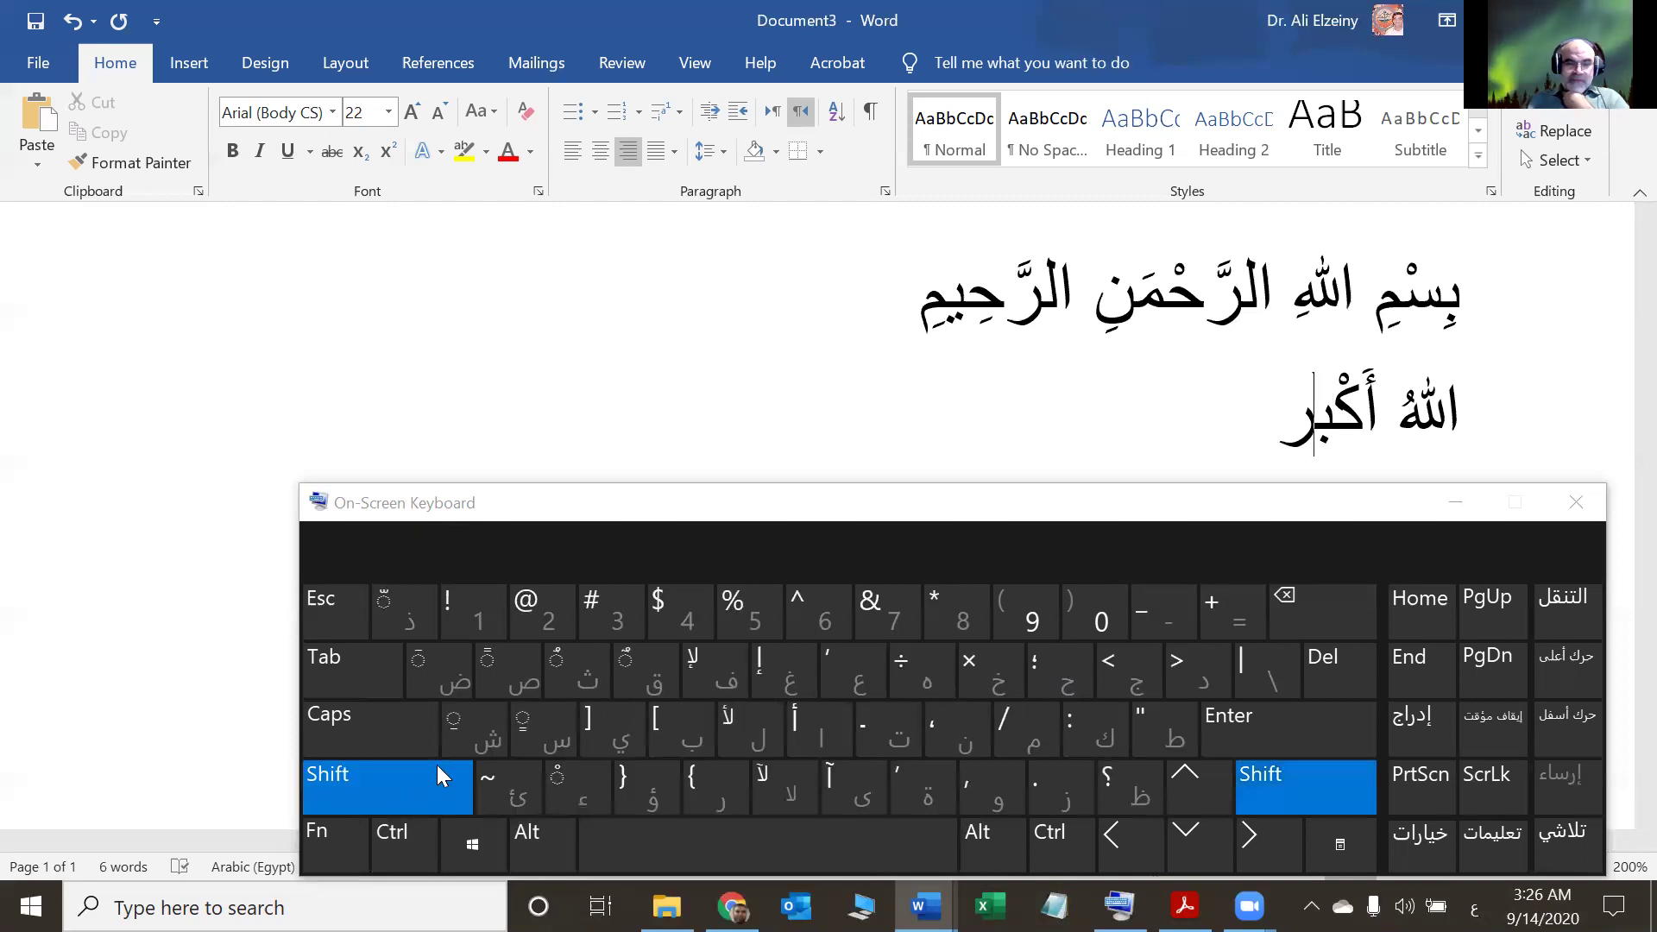
left_click(435, 665)
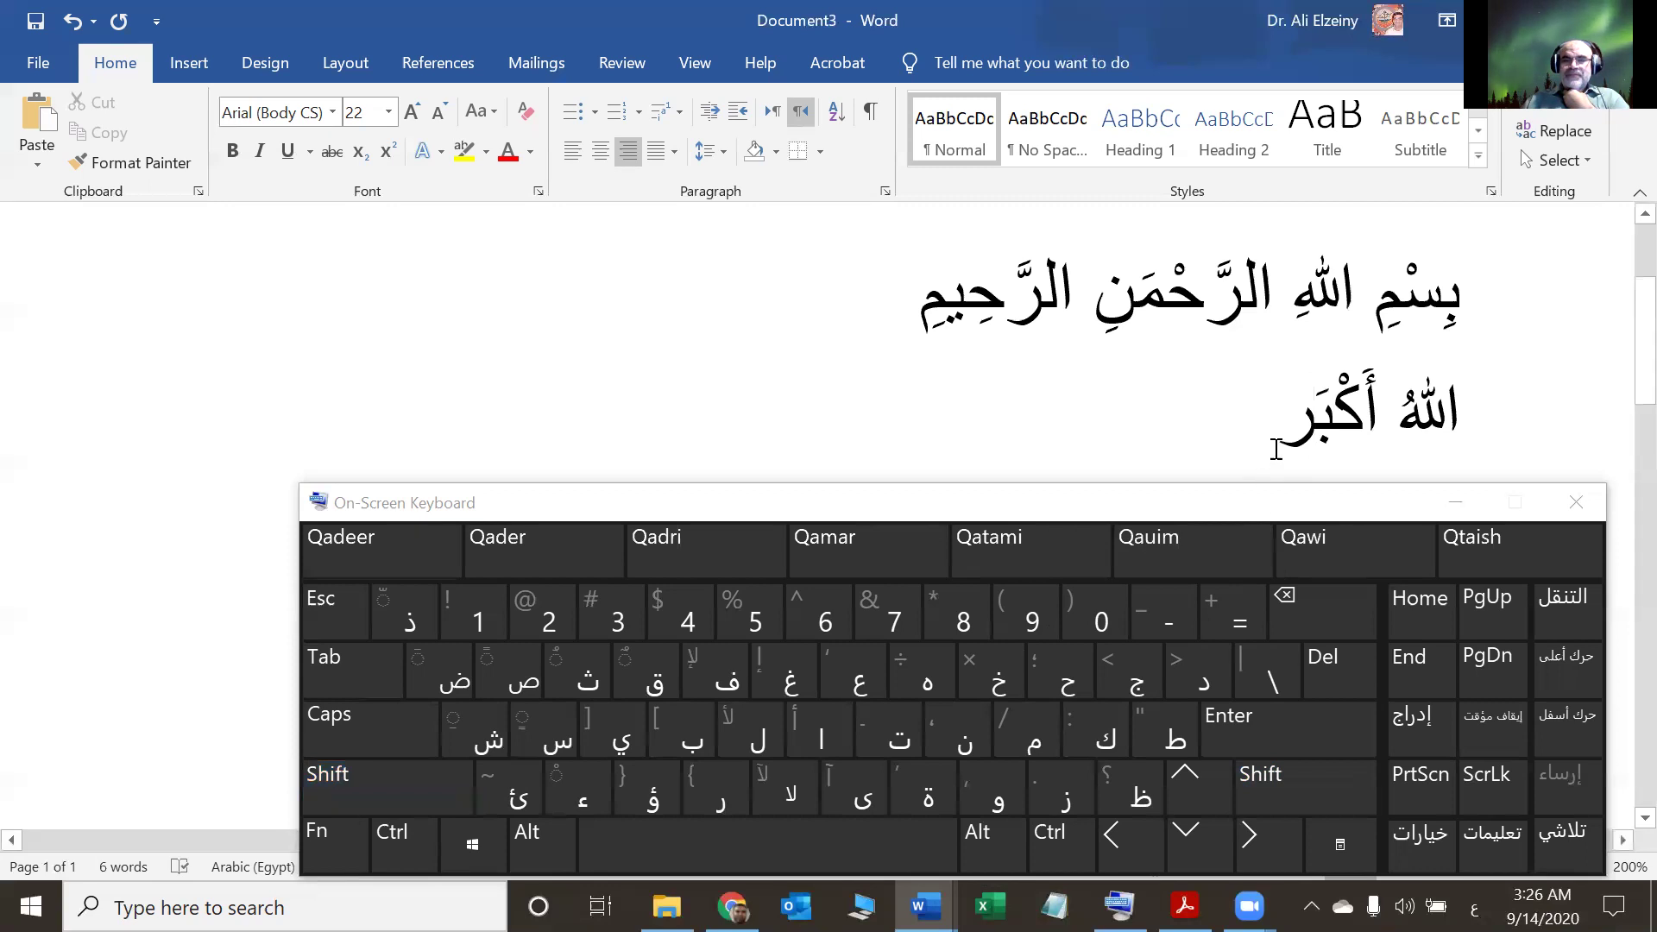
left_click(402, 781)
left_click(580, 666)
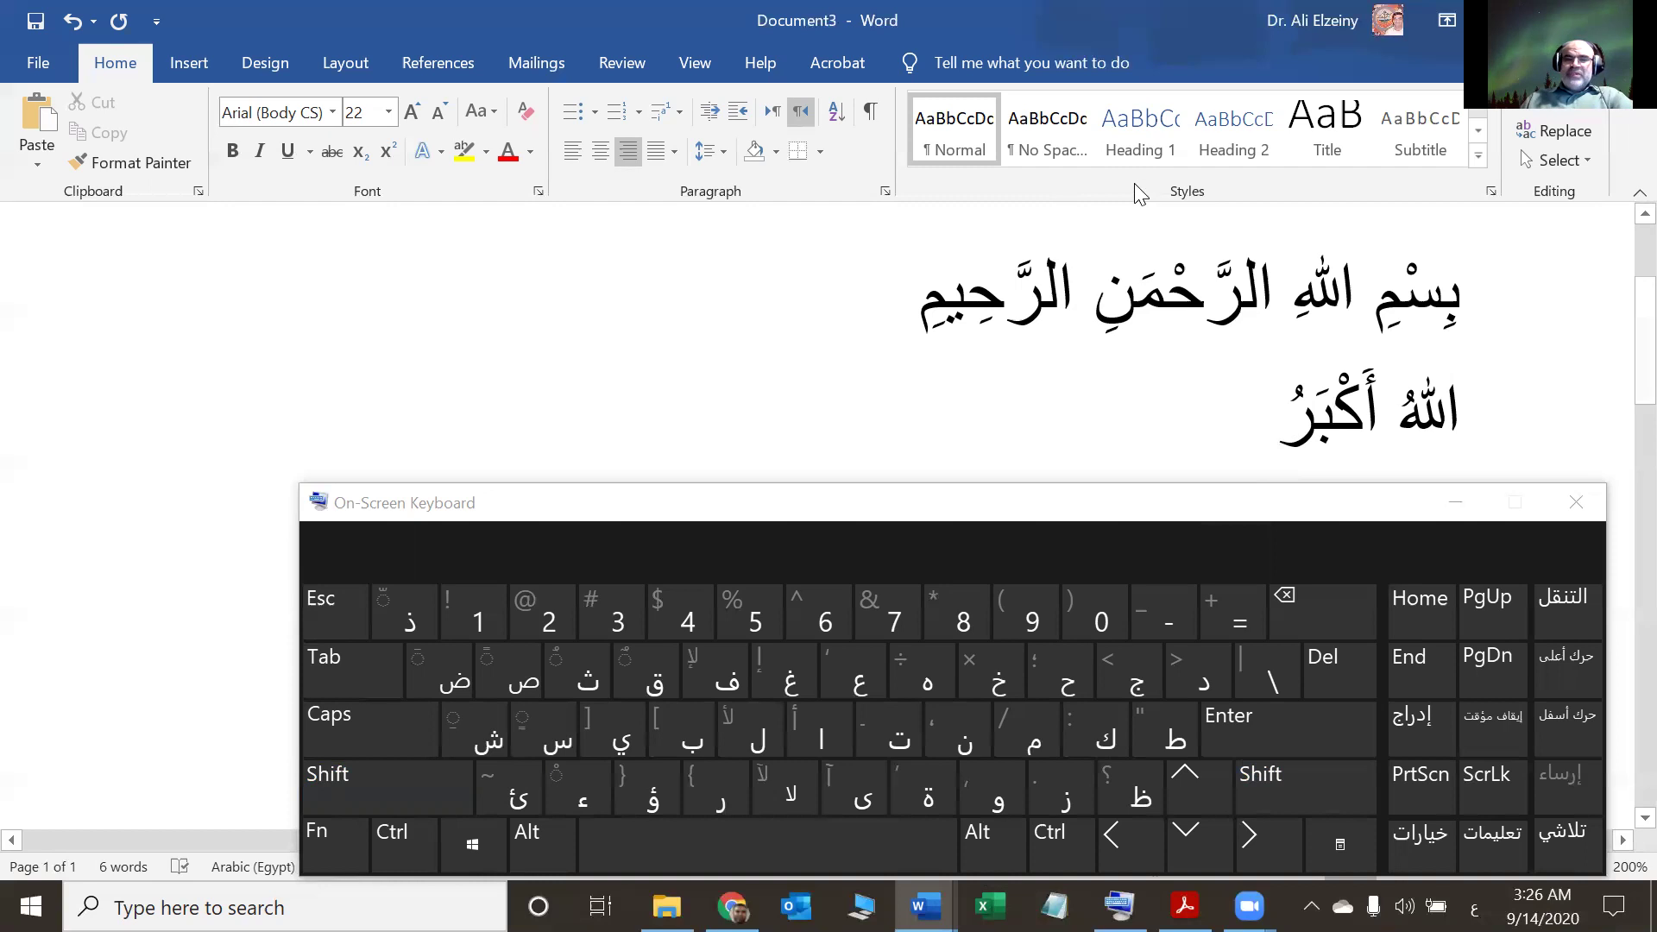
- Move the On-Screen Keyboard farther from the text and place the insertion point on the first line, a gap beyond "الرَّحِيمِ"
left_click(1118, 508)
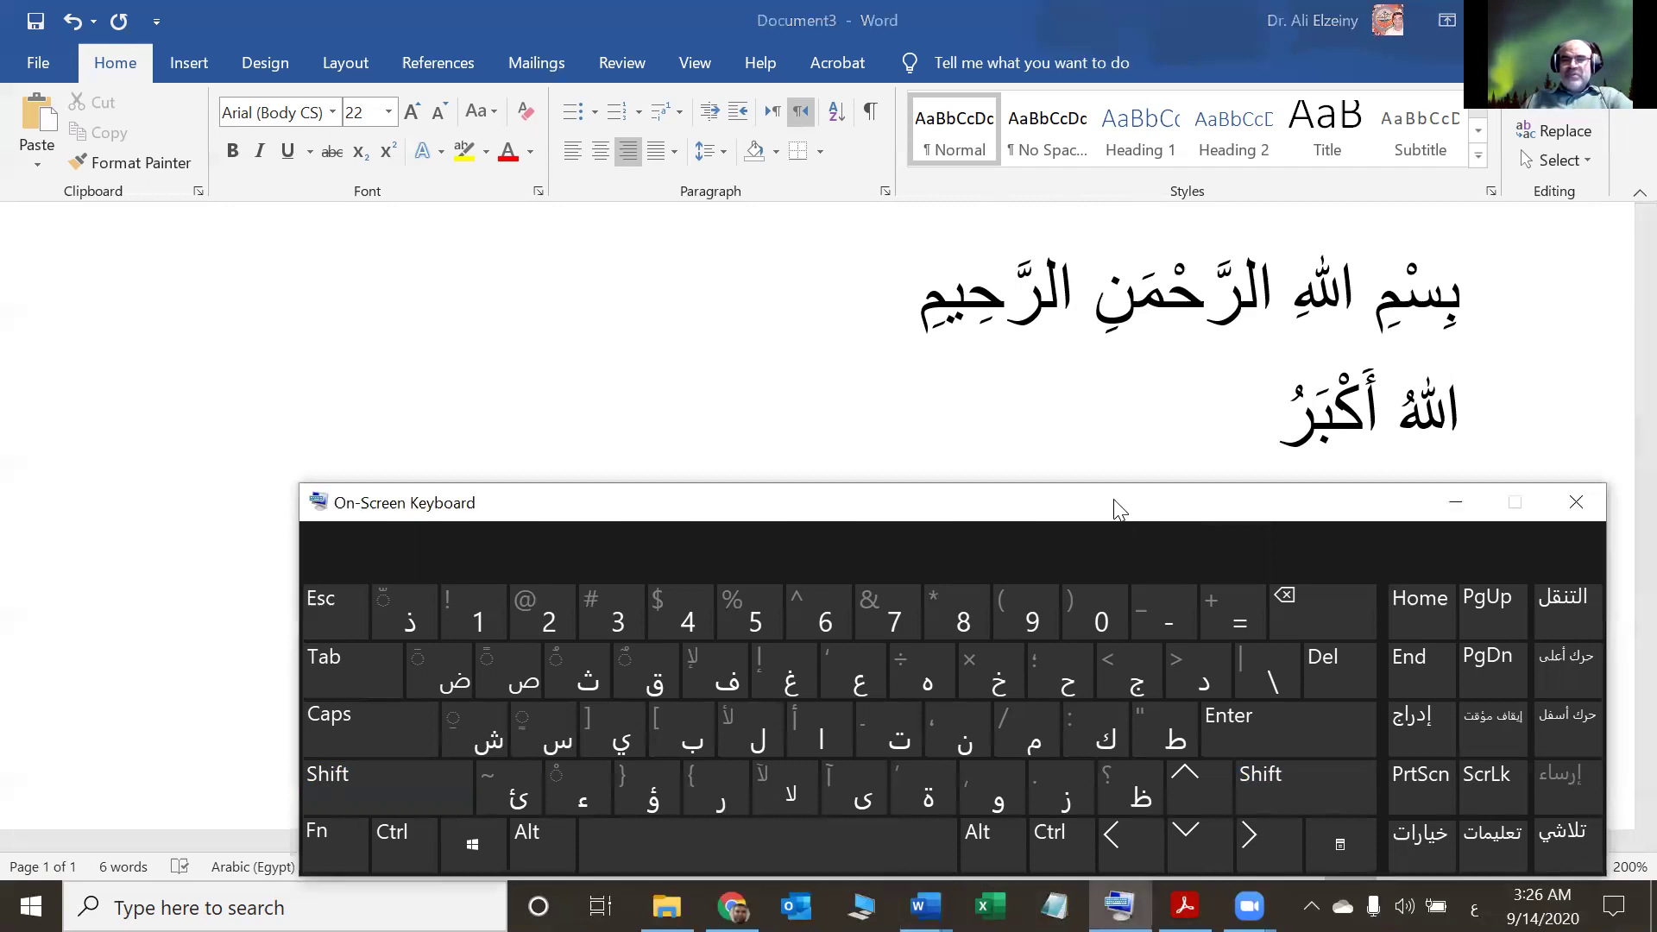
left_click_drag(1051, 520, 983, 539)
left_click(825, 291)
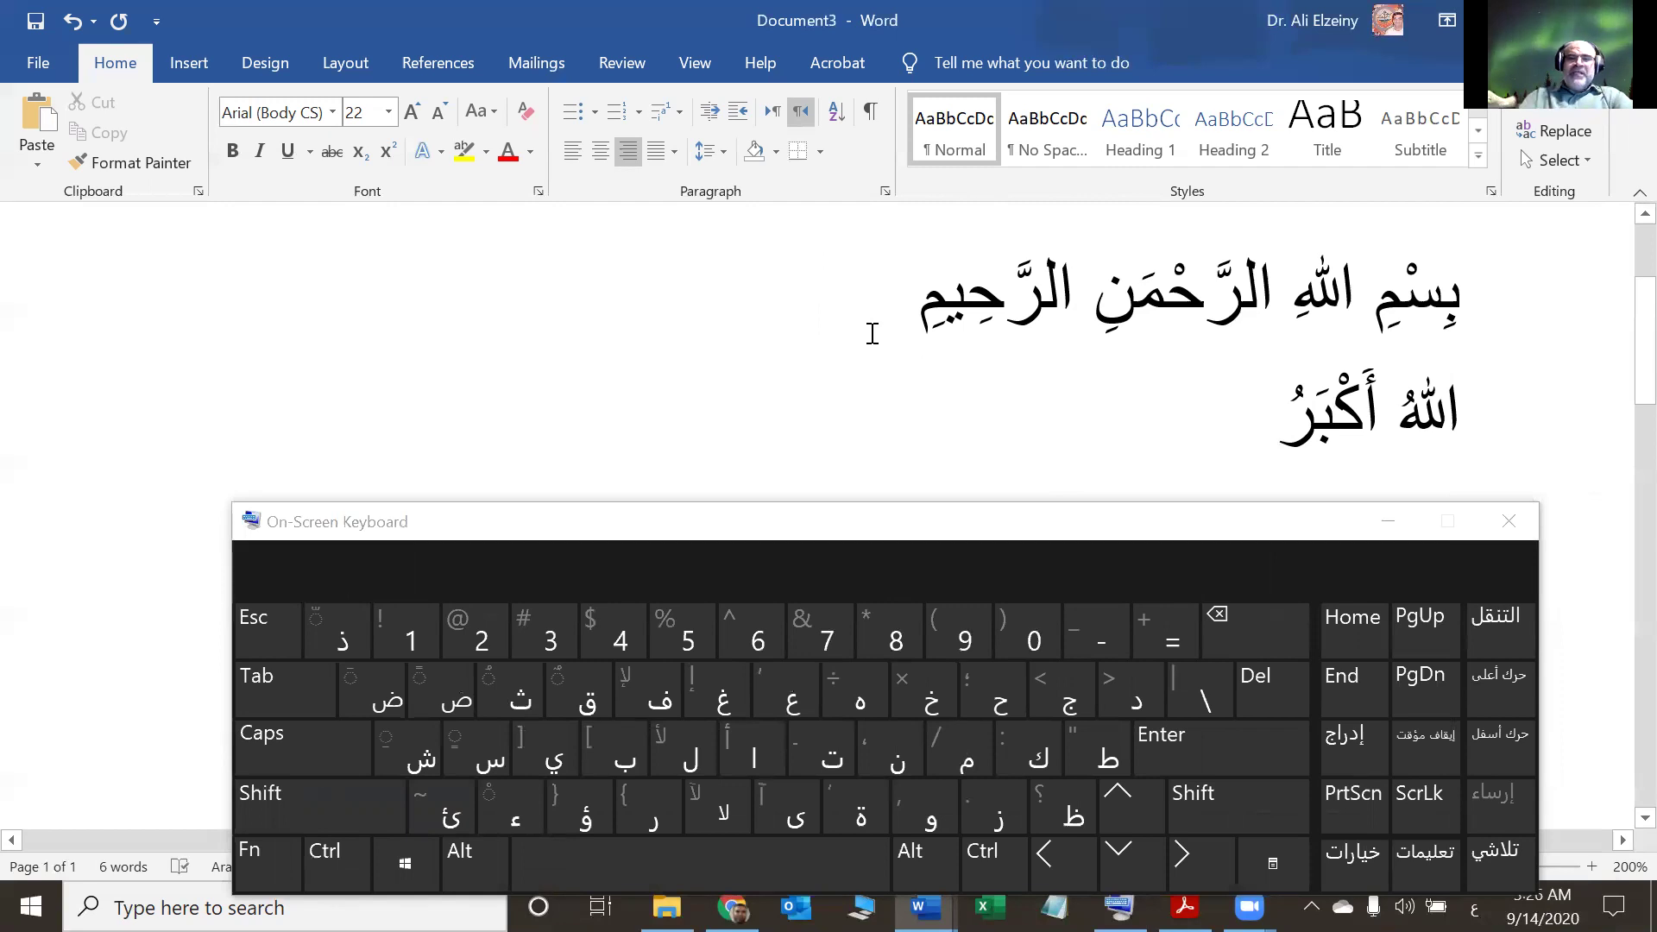
type("ر")
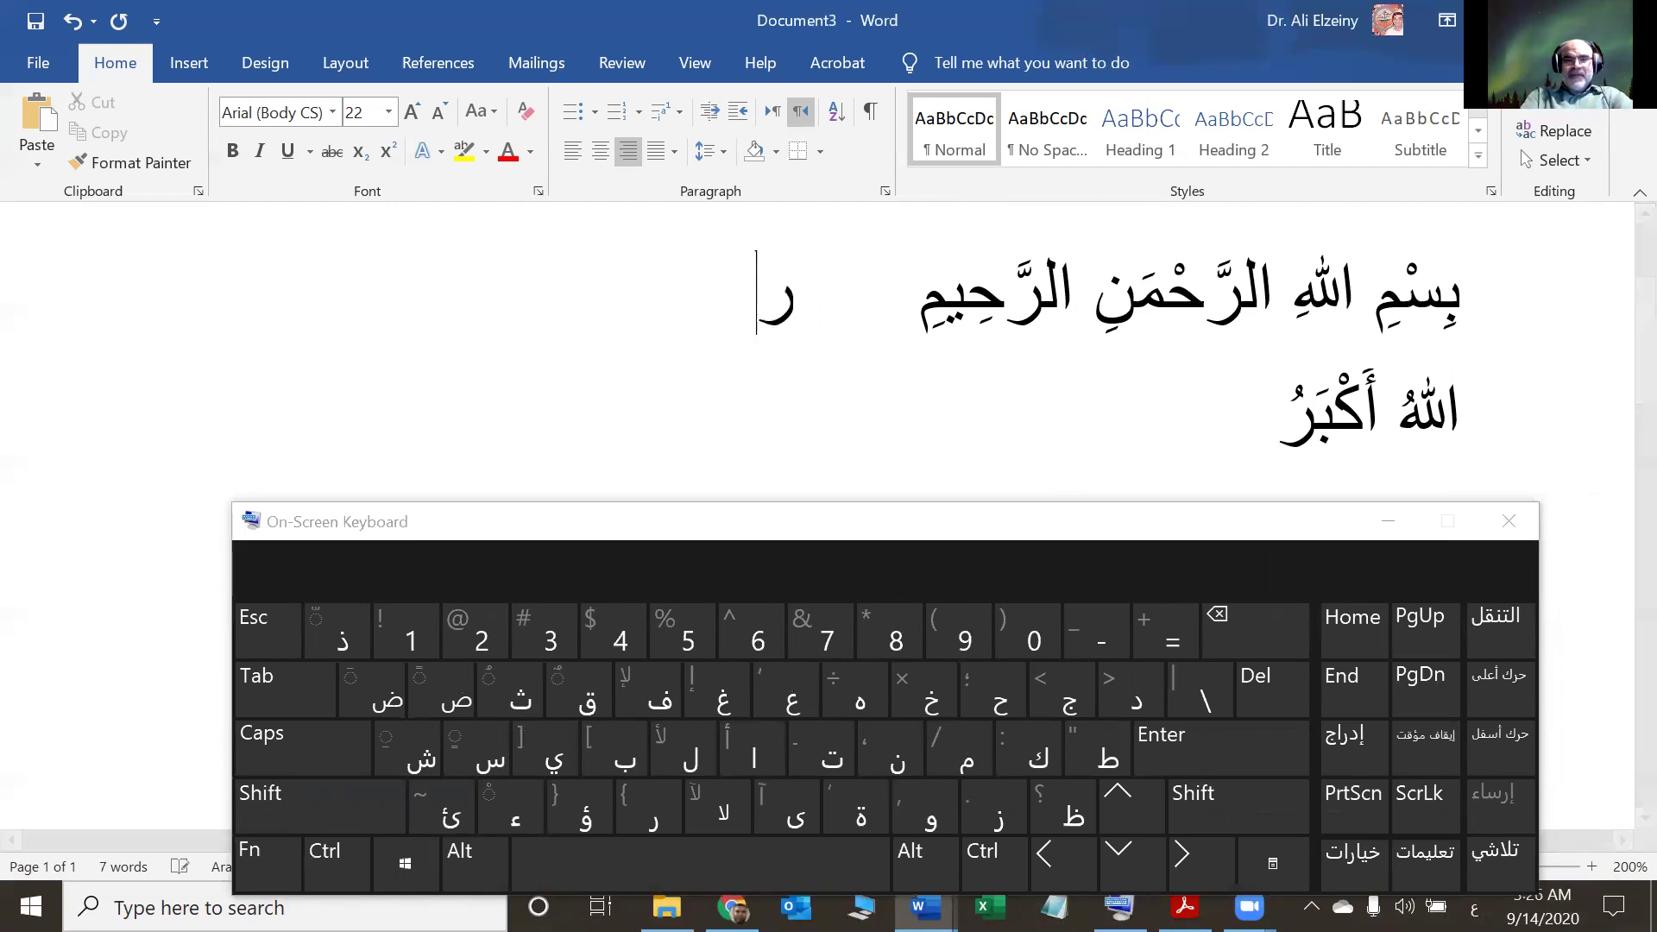
key("BackSpace")
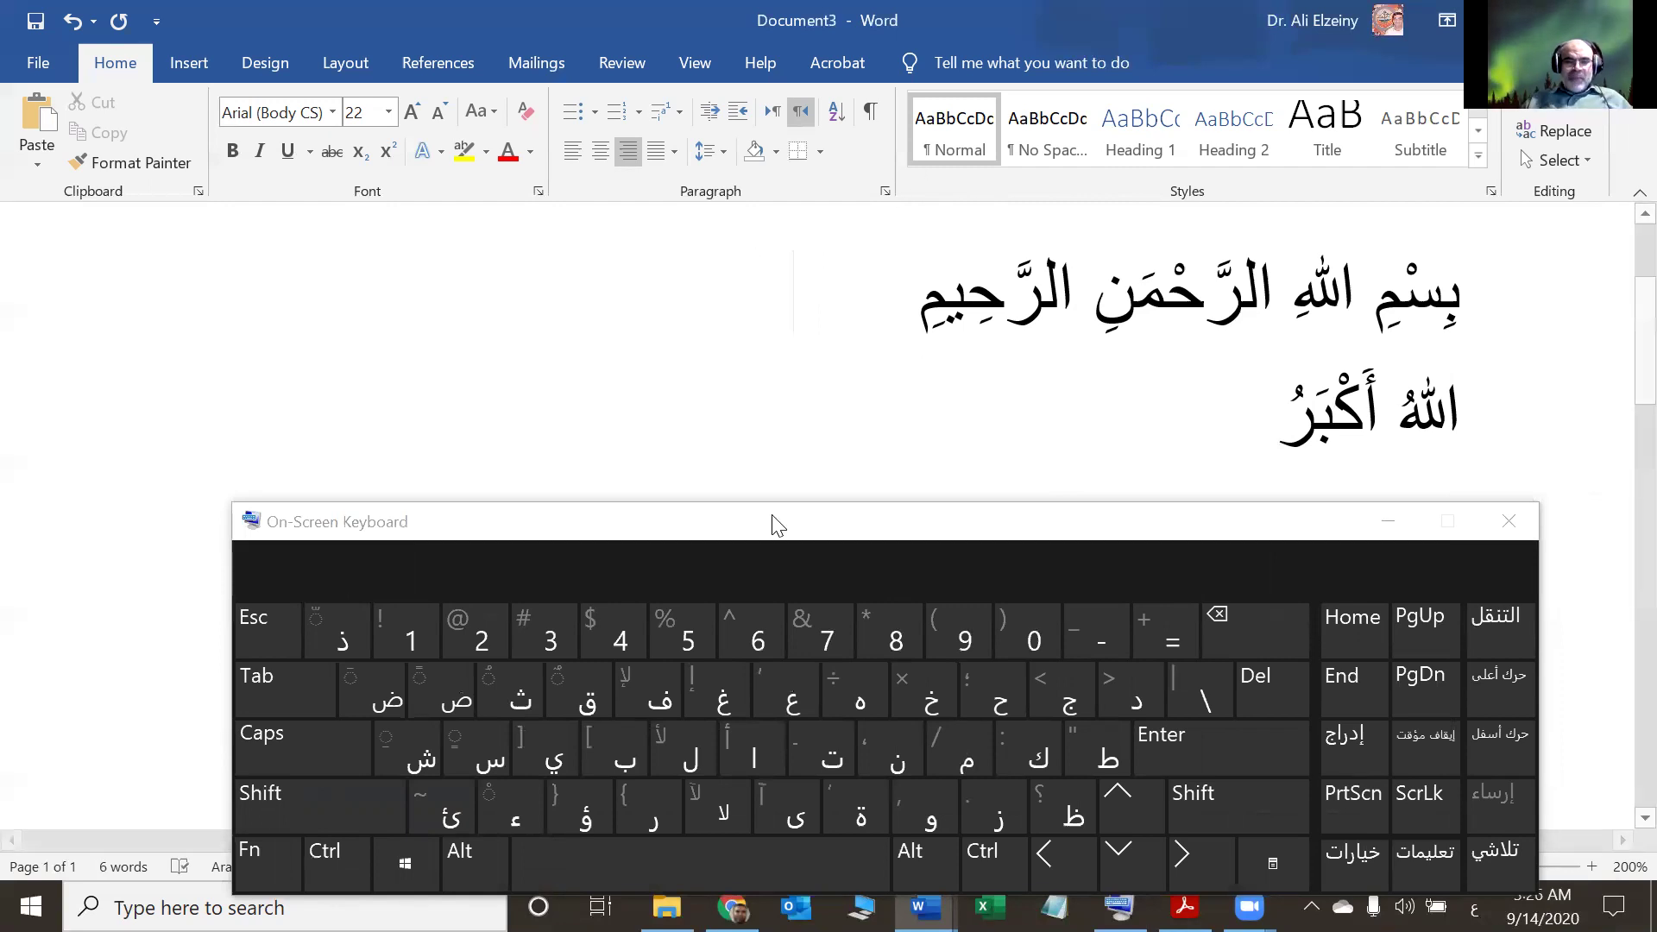
- Enter the word "رحيماً" on the first line using the On-Screen Keyboard, with a fathatan over the final alef
left_click(665, 824)
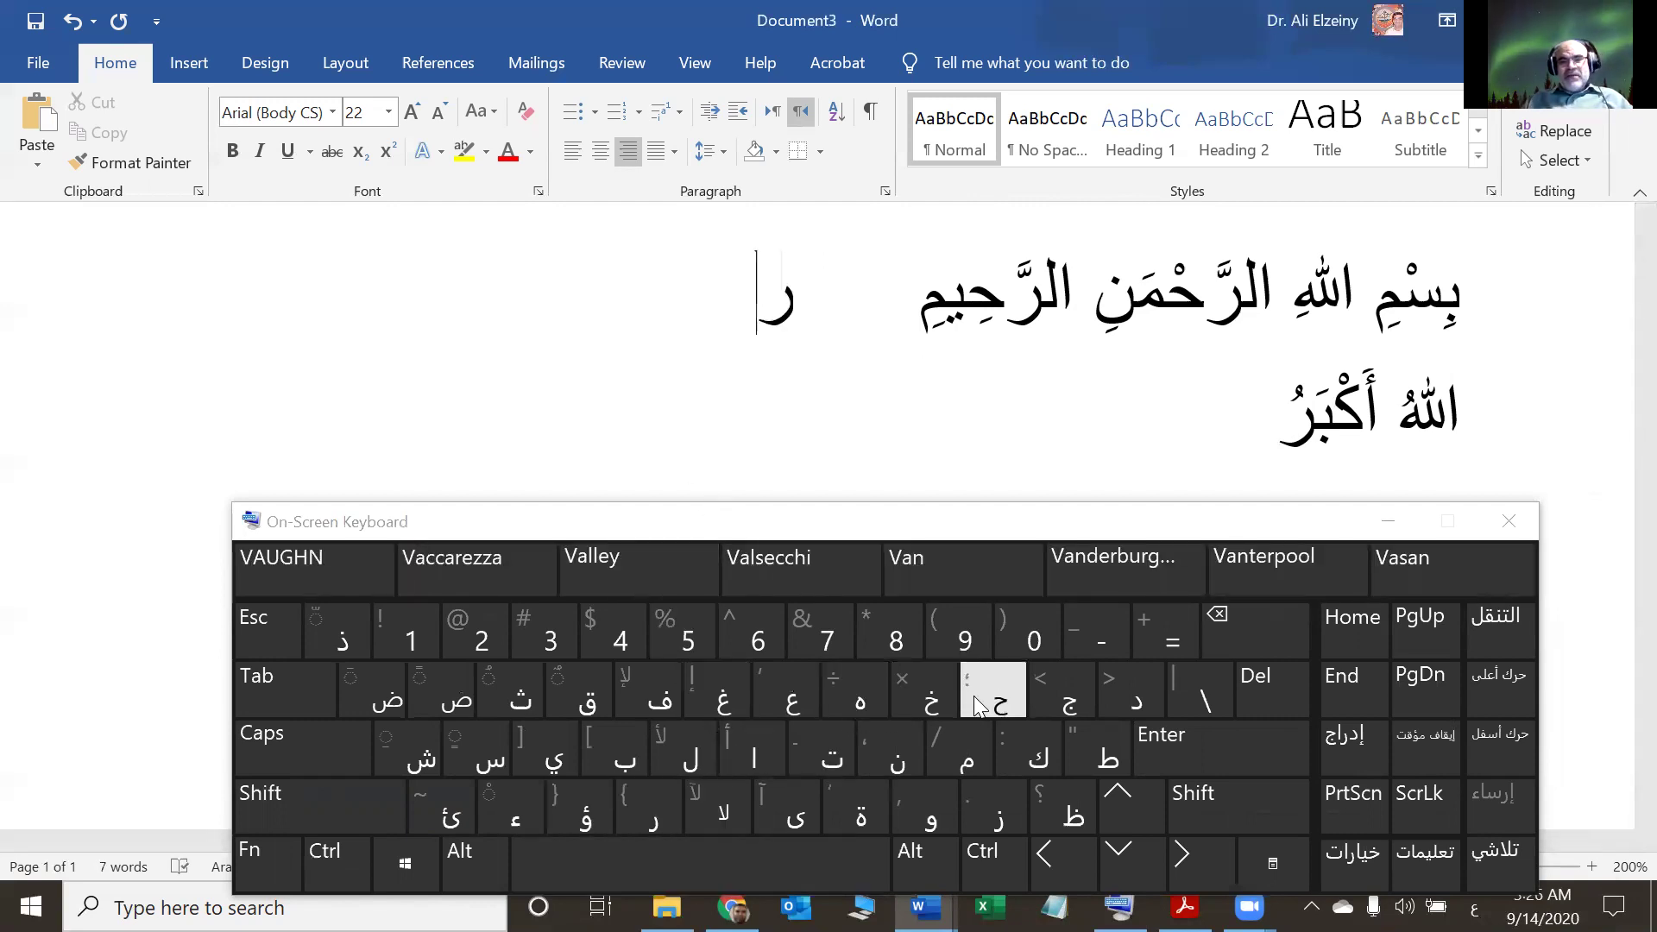
left_click(1001, 704)
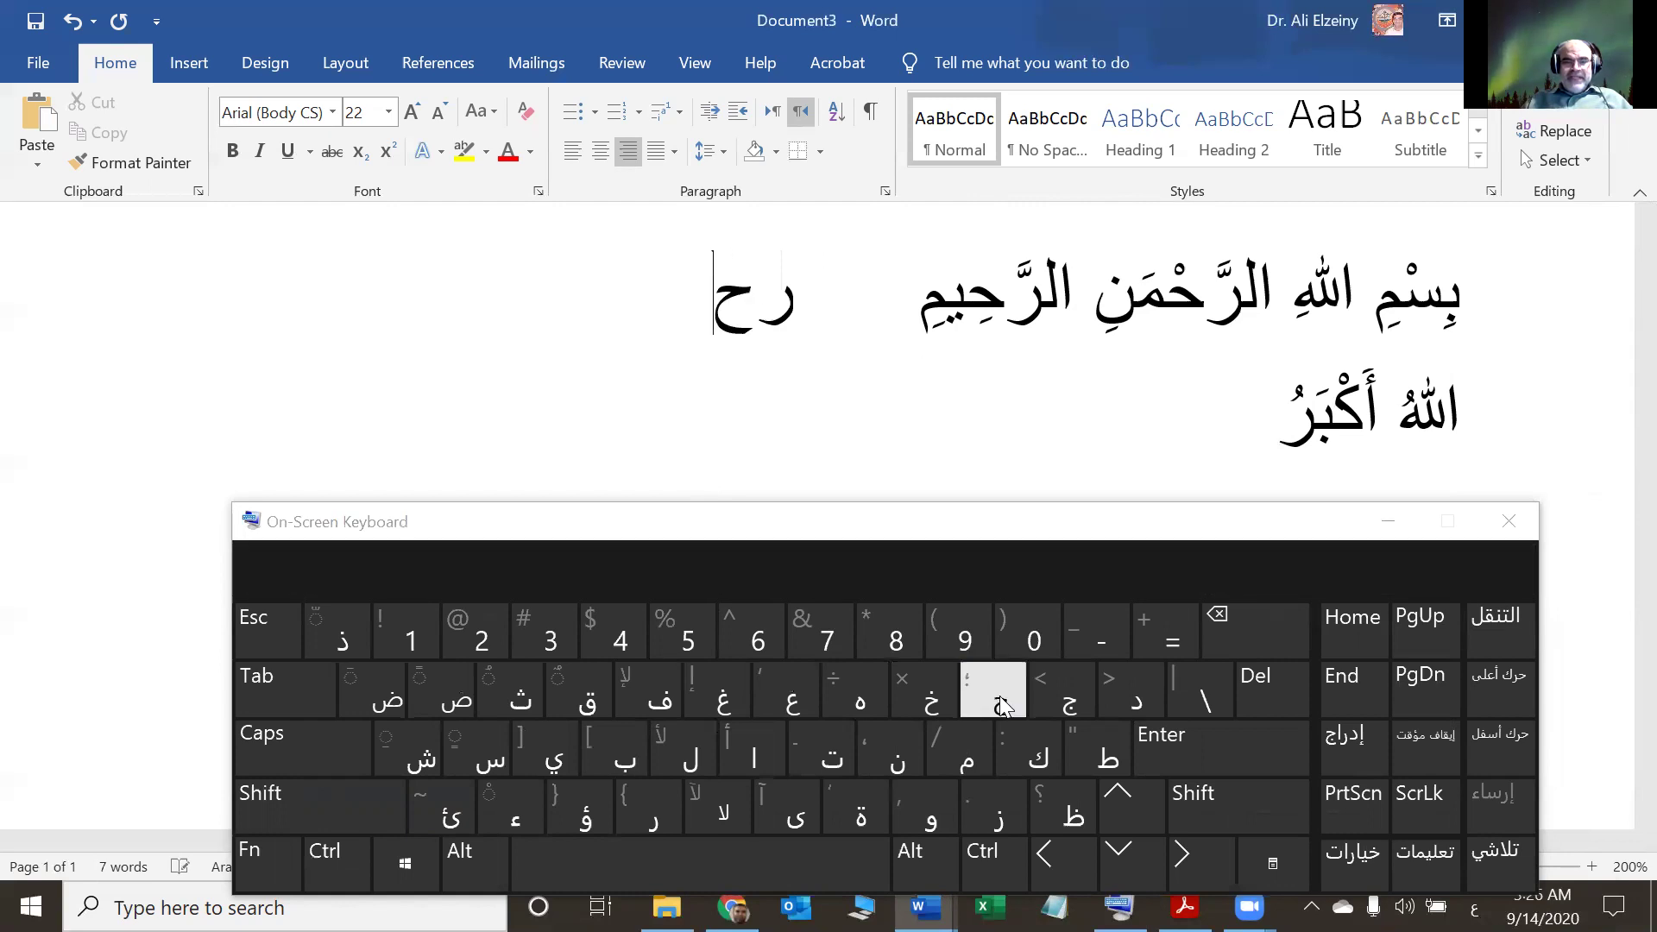
left_click(556, 759)
left_click(960, 755)
left_click(749, 758)
left_click(747, 759)
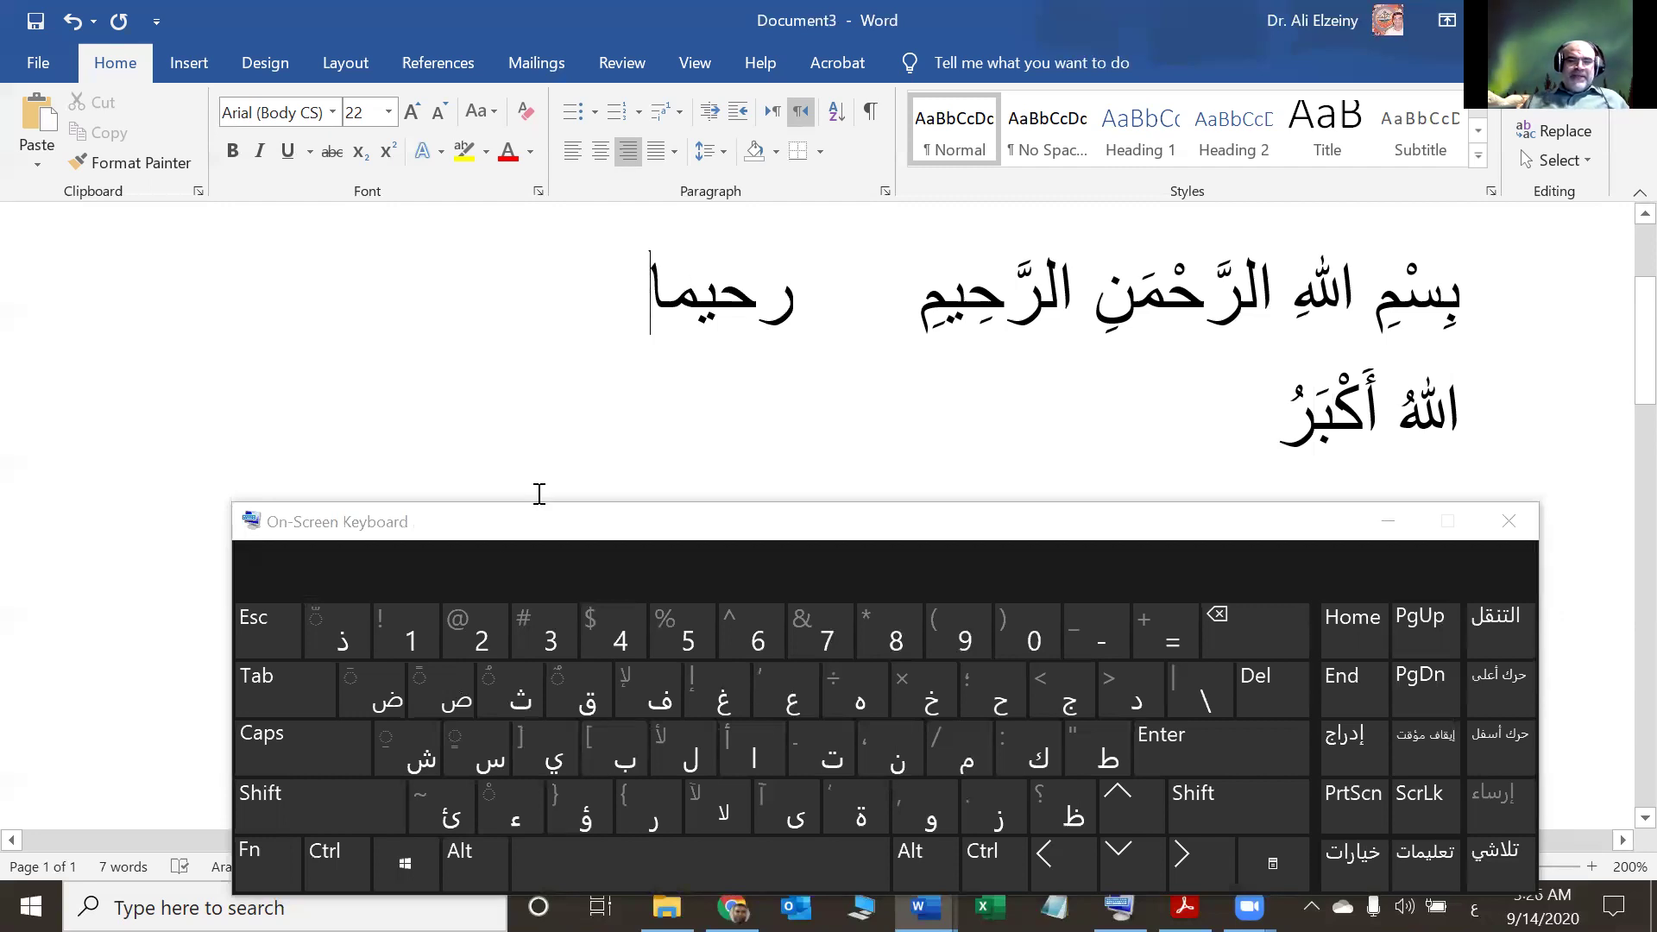
left_click(343, 814)
left_click(440, 690)
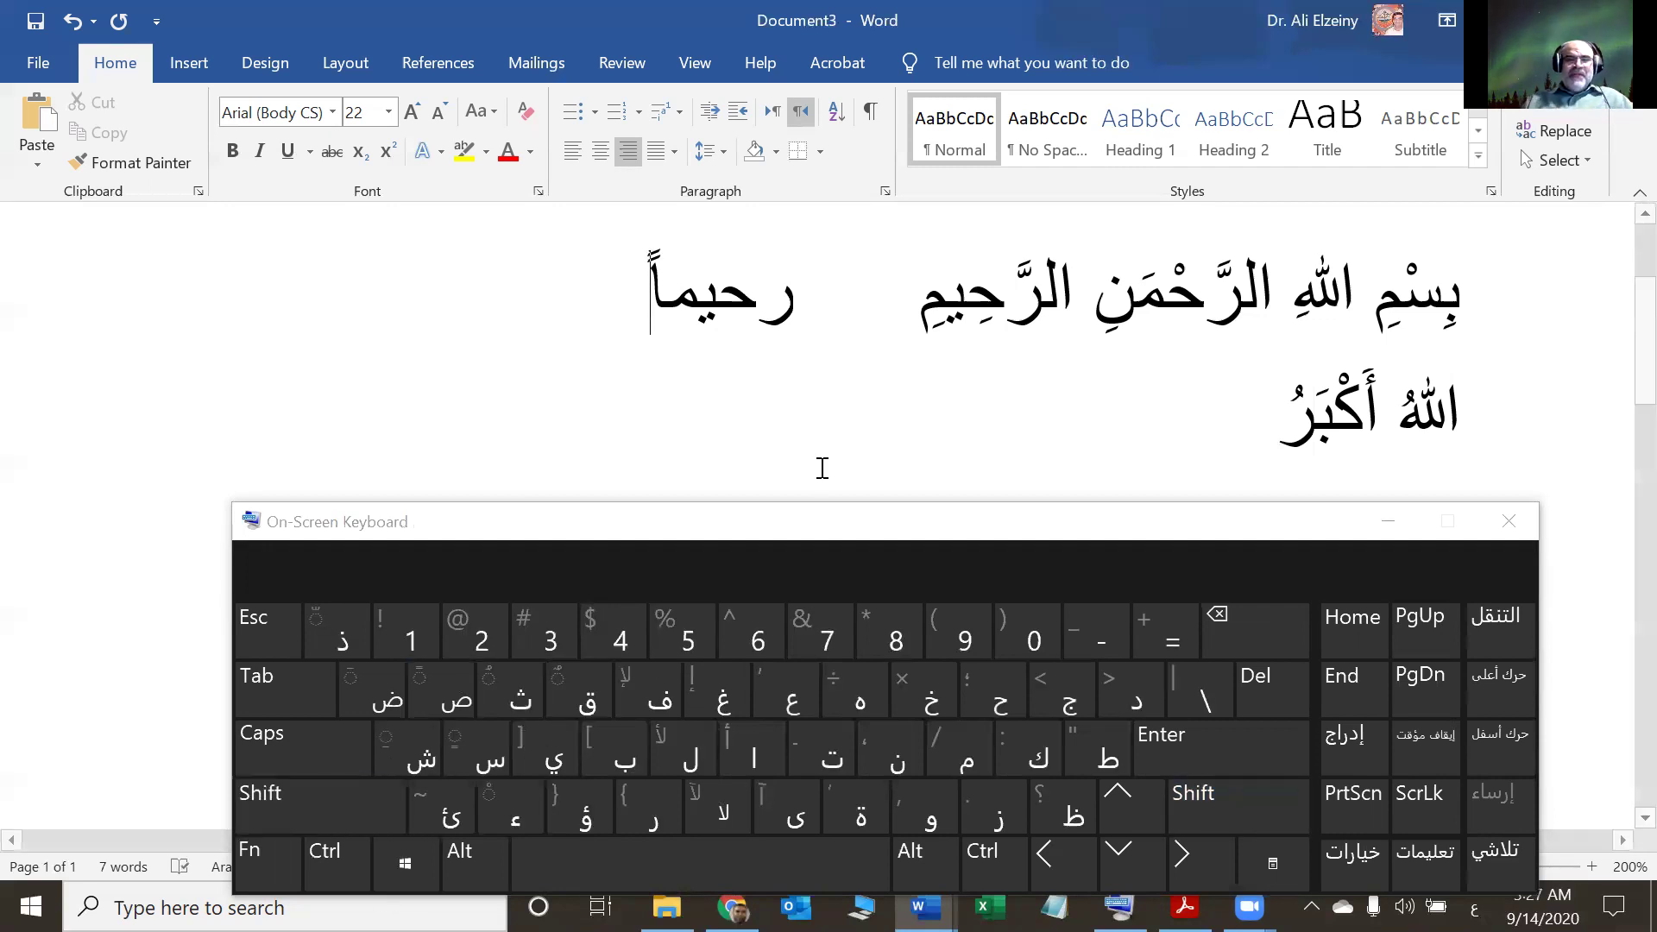
type("ت")
key("BackSpace")
type("رح")
key("BackSpace")
key("BackSpace")
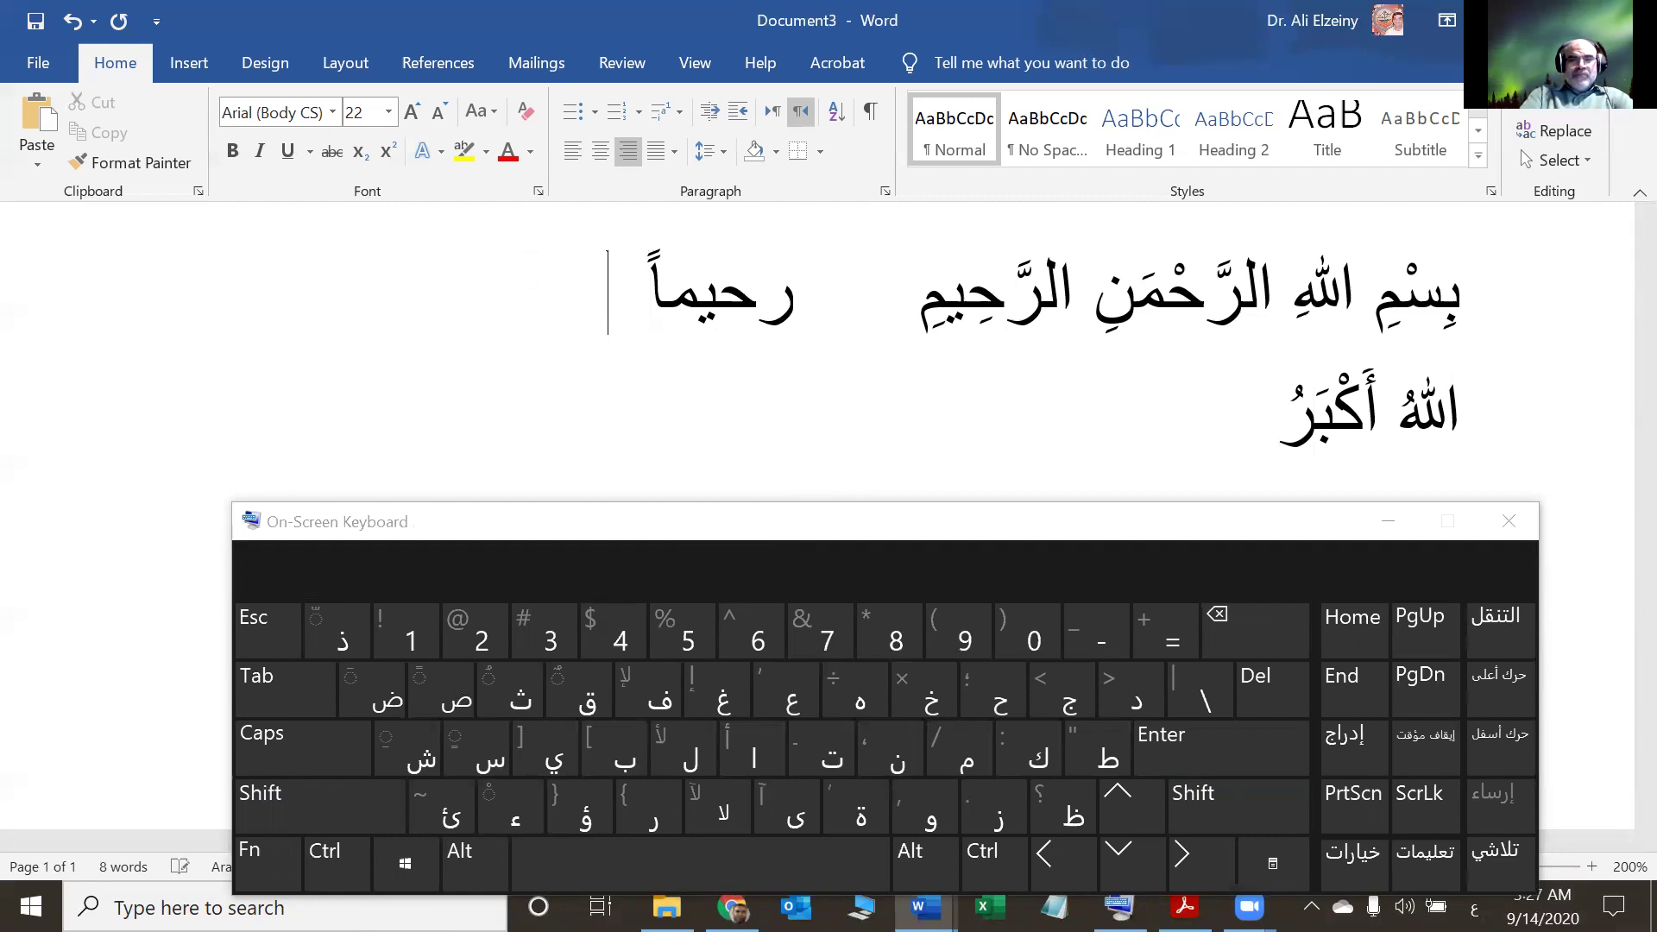
- Enter the word "رحيم" on the first line beyond "رحيماً" using the On-Screen Keyboard
left_click(654, 816)
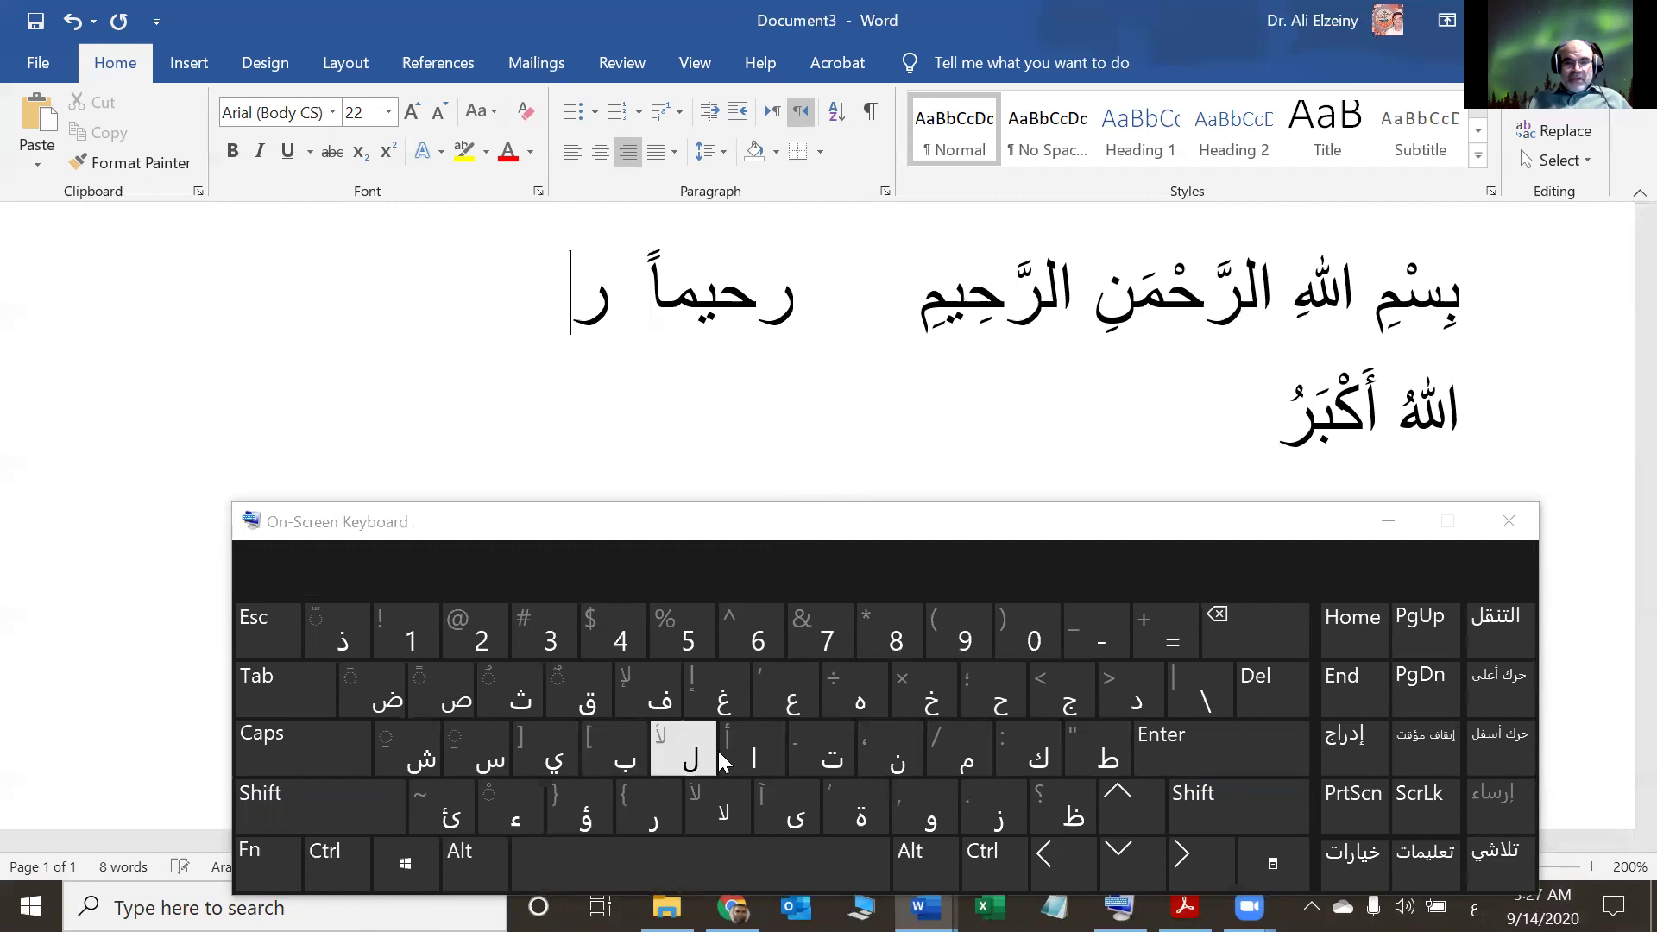
left_click(1002, 718)
left_click(566, 765)
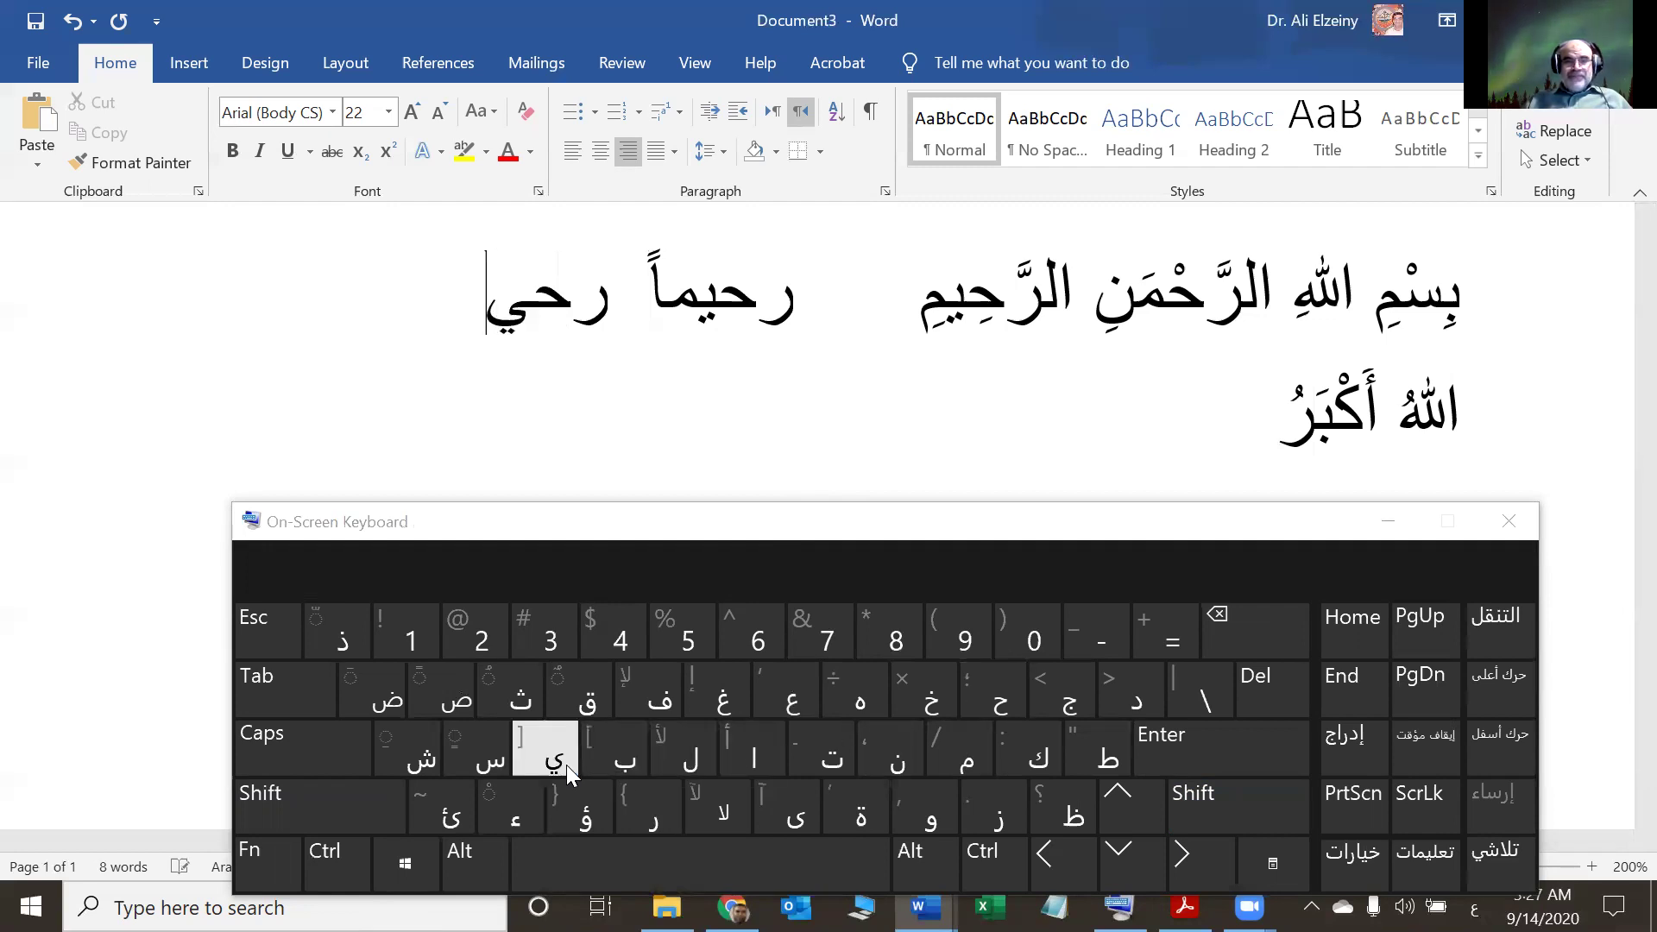
left_click(962, 753)
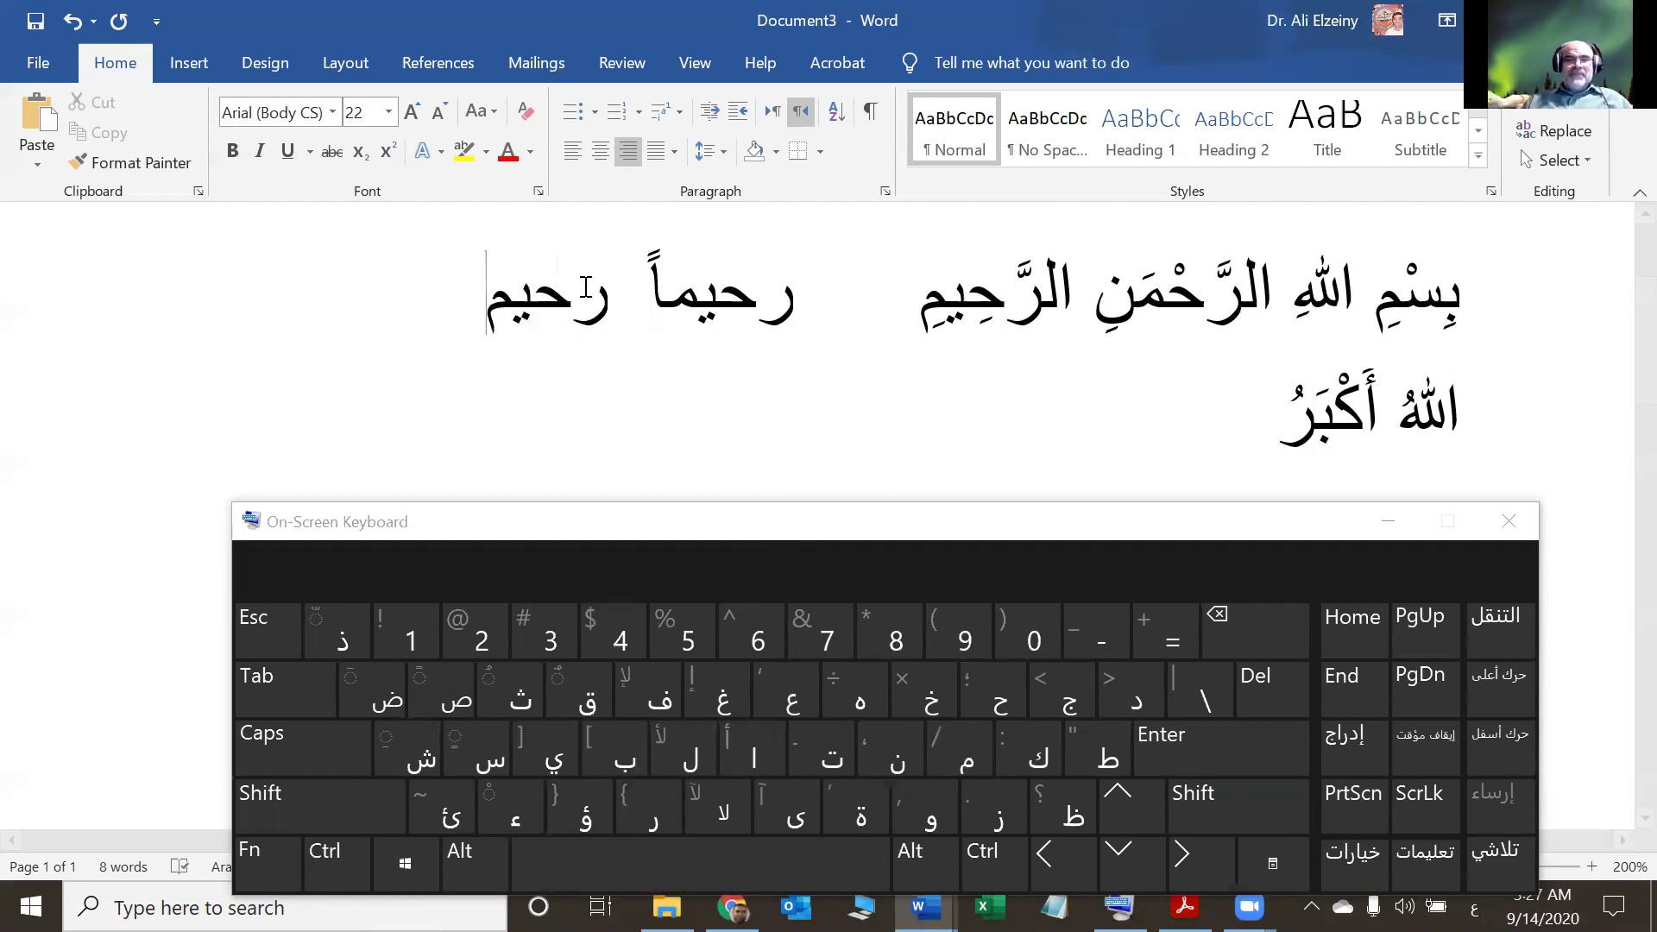
- Add a fatha over the ر, a kasra under the ح and a dammatan over the final م, giving "رَحِيمٌ"
left_click(573, 323)
left_click(311, 819)
left_click(366, 704)
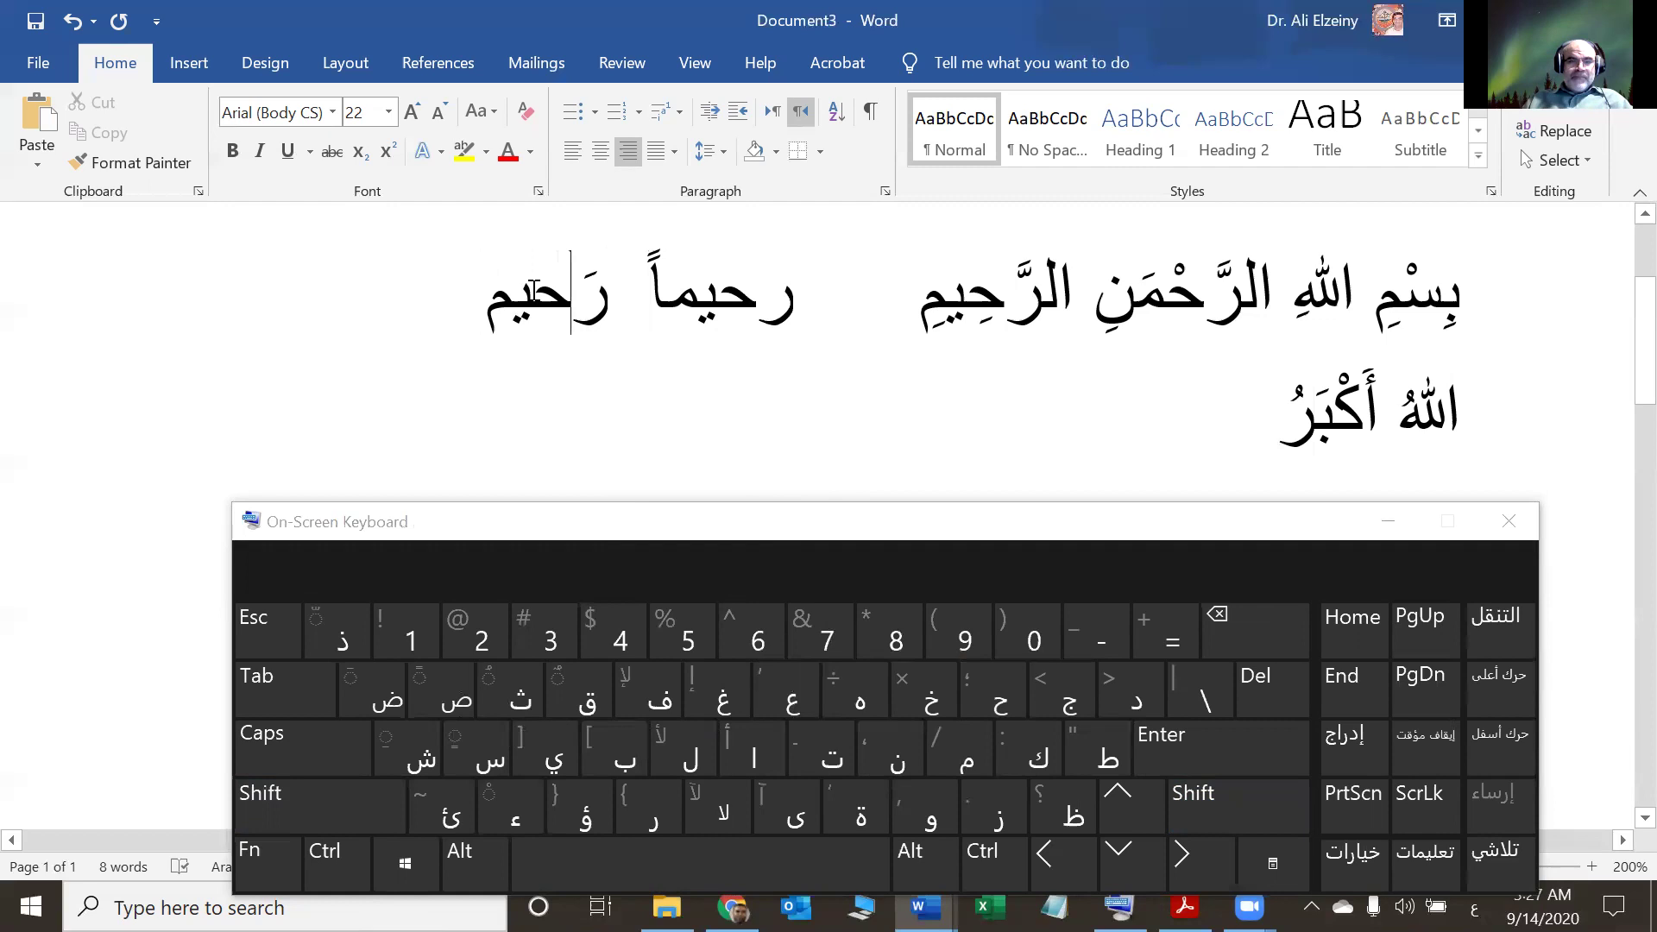
left_click(304, 793)
left_click(385, 736)
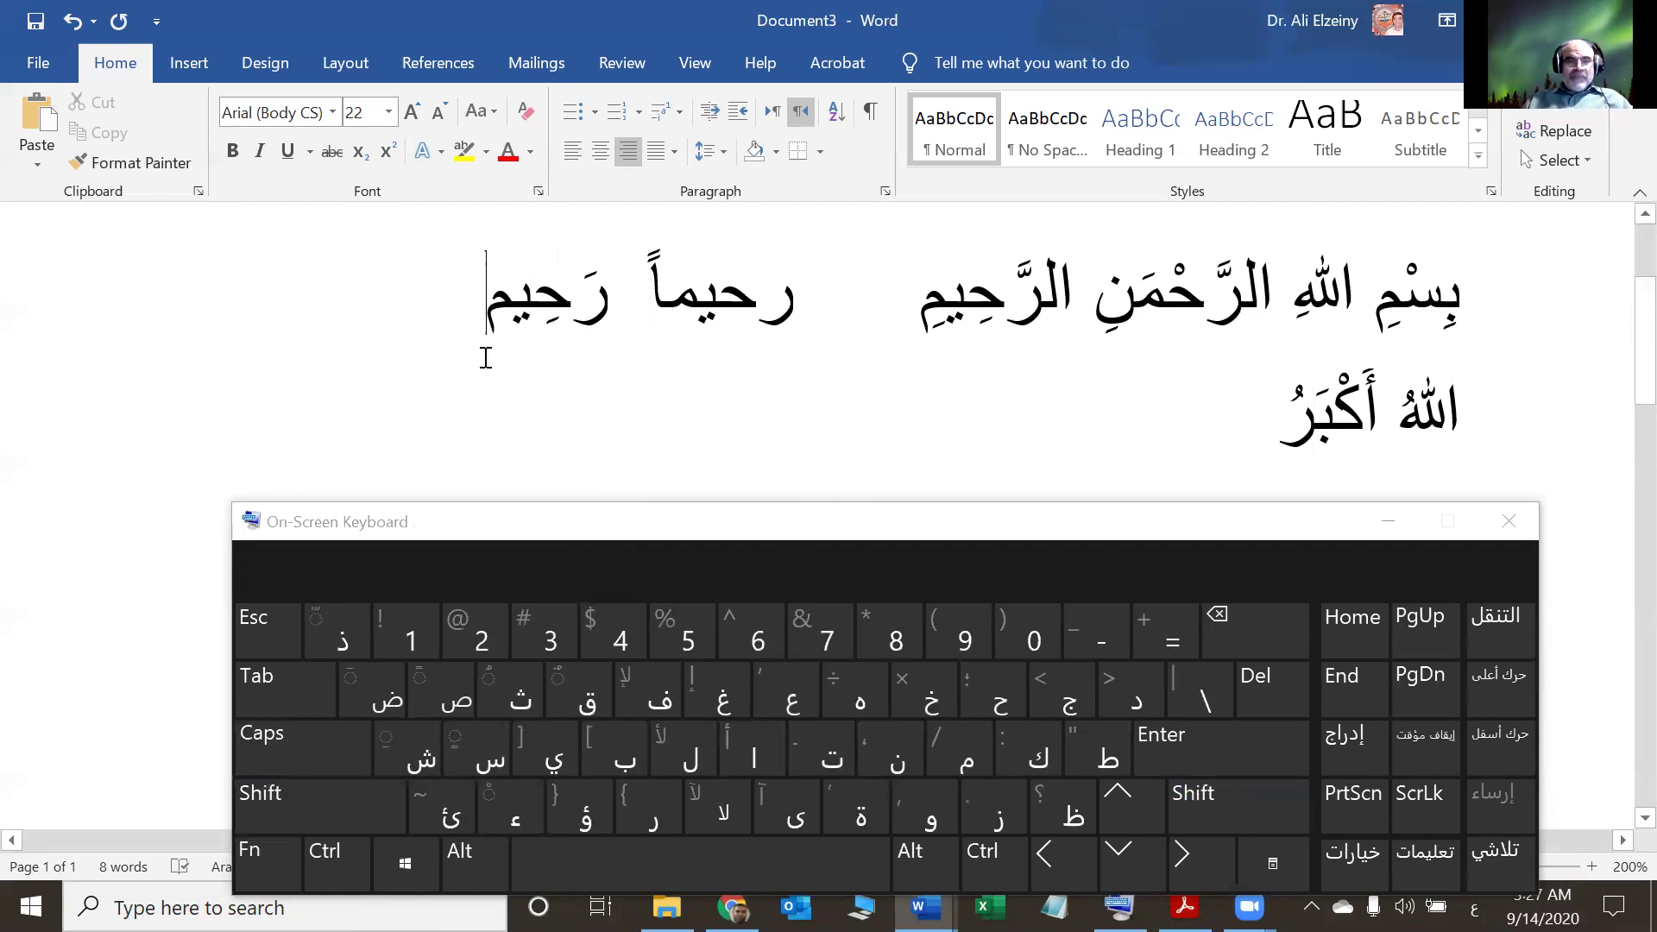
left_click(322, 818)
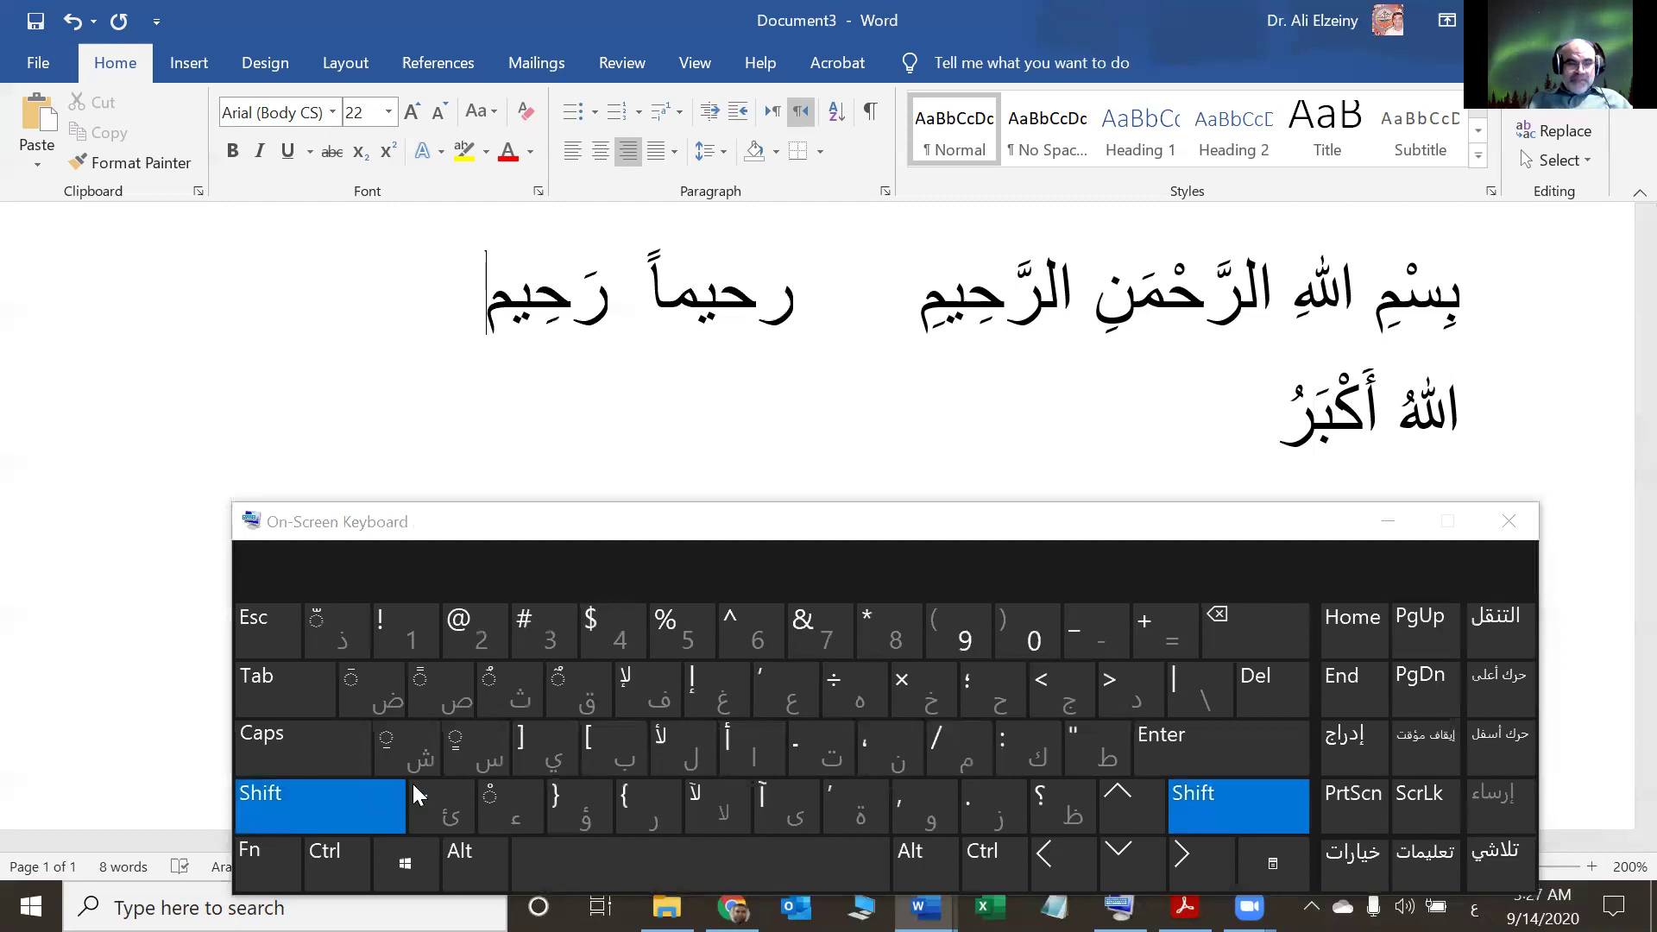
left_click(569, 699)
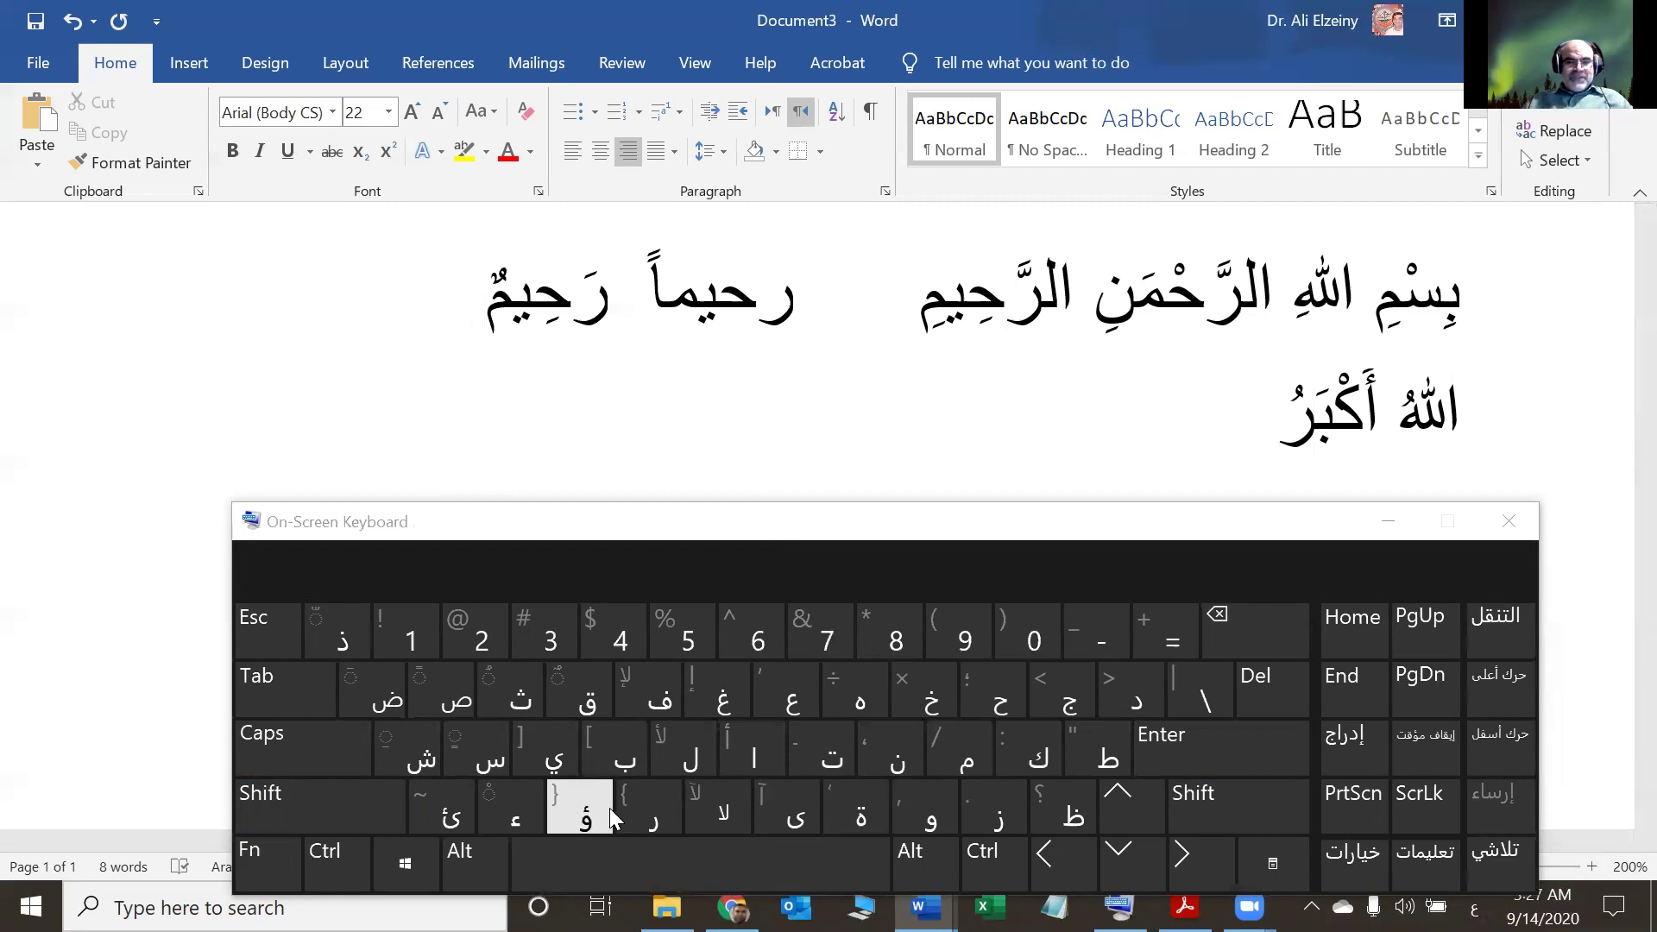
- Start another word beyond "رَحِيمٌ" with a ر carrying a fatha and a ح carrying a kasra, giving "رَحِ"
left_click(643, 820)
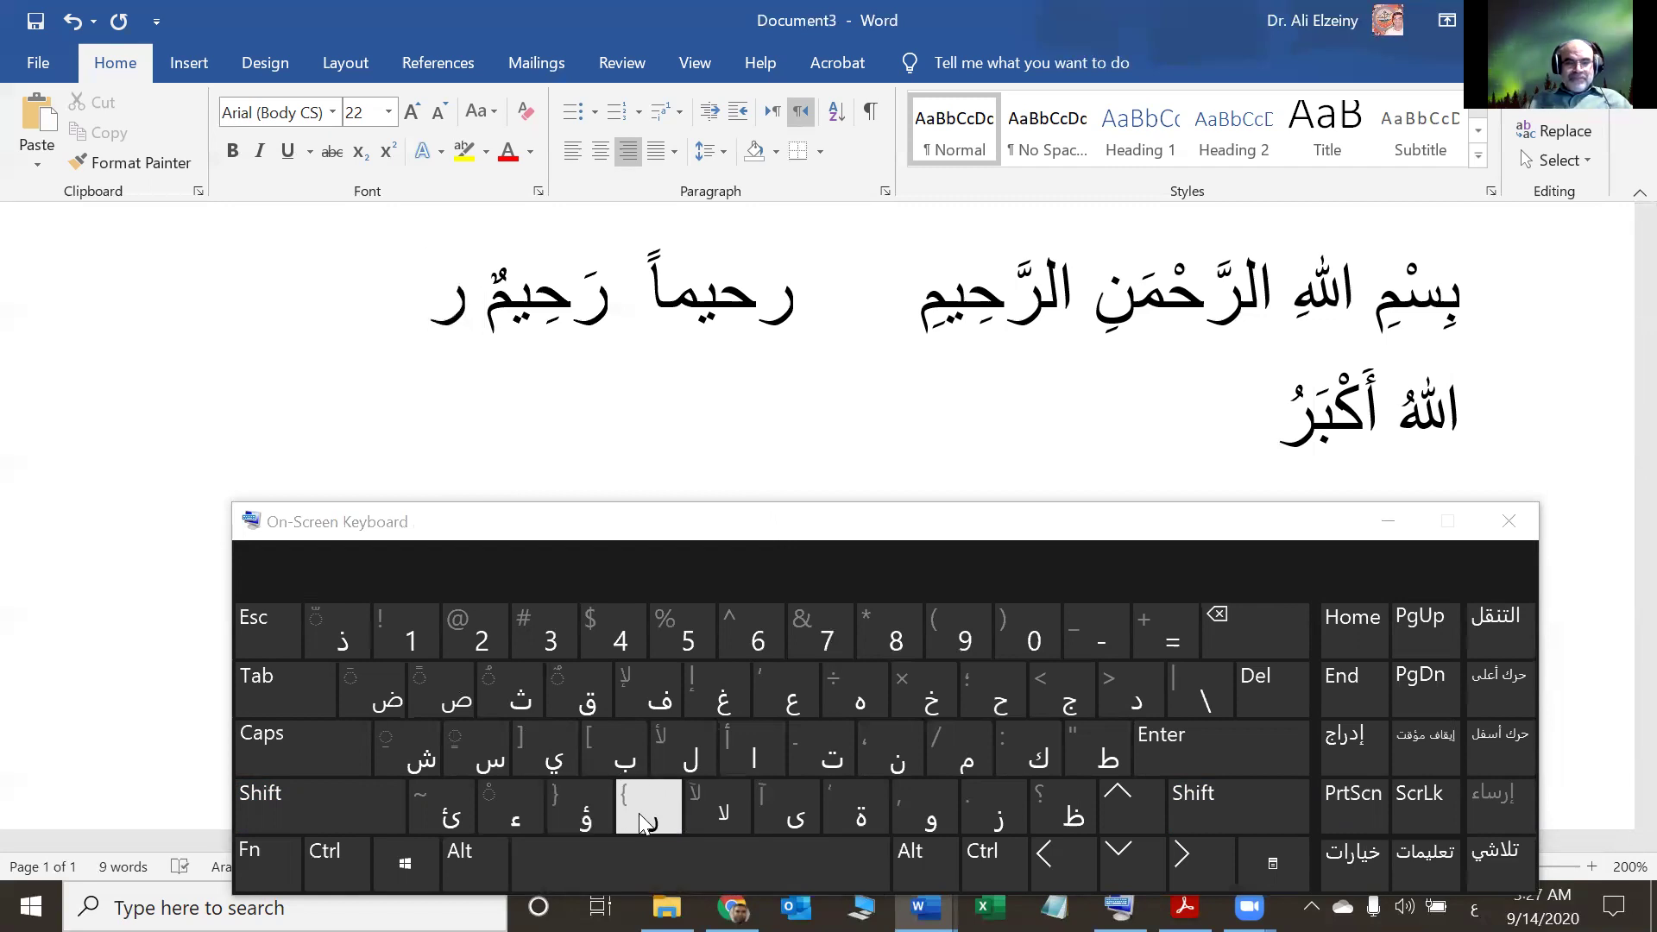
left_click(328, 789)
left_click(364, 682)
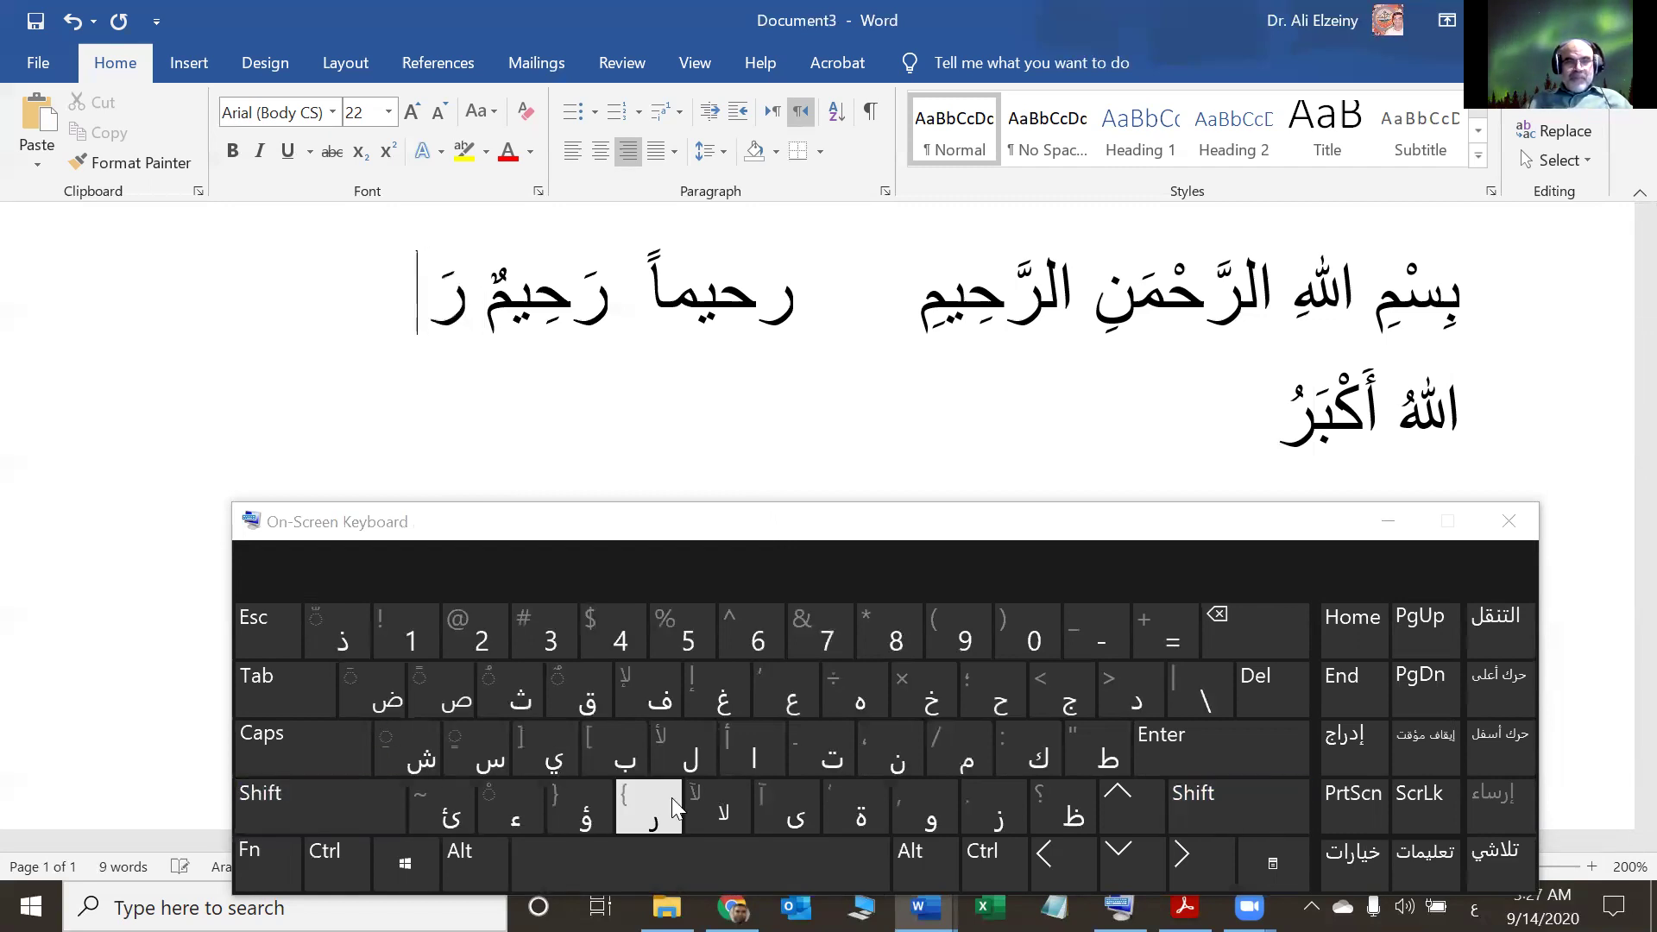
left_click(764, 802)
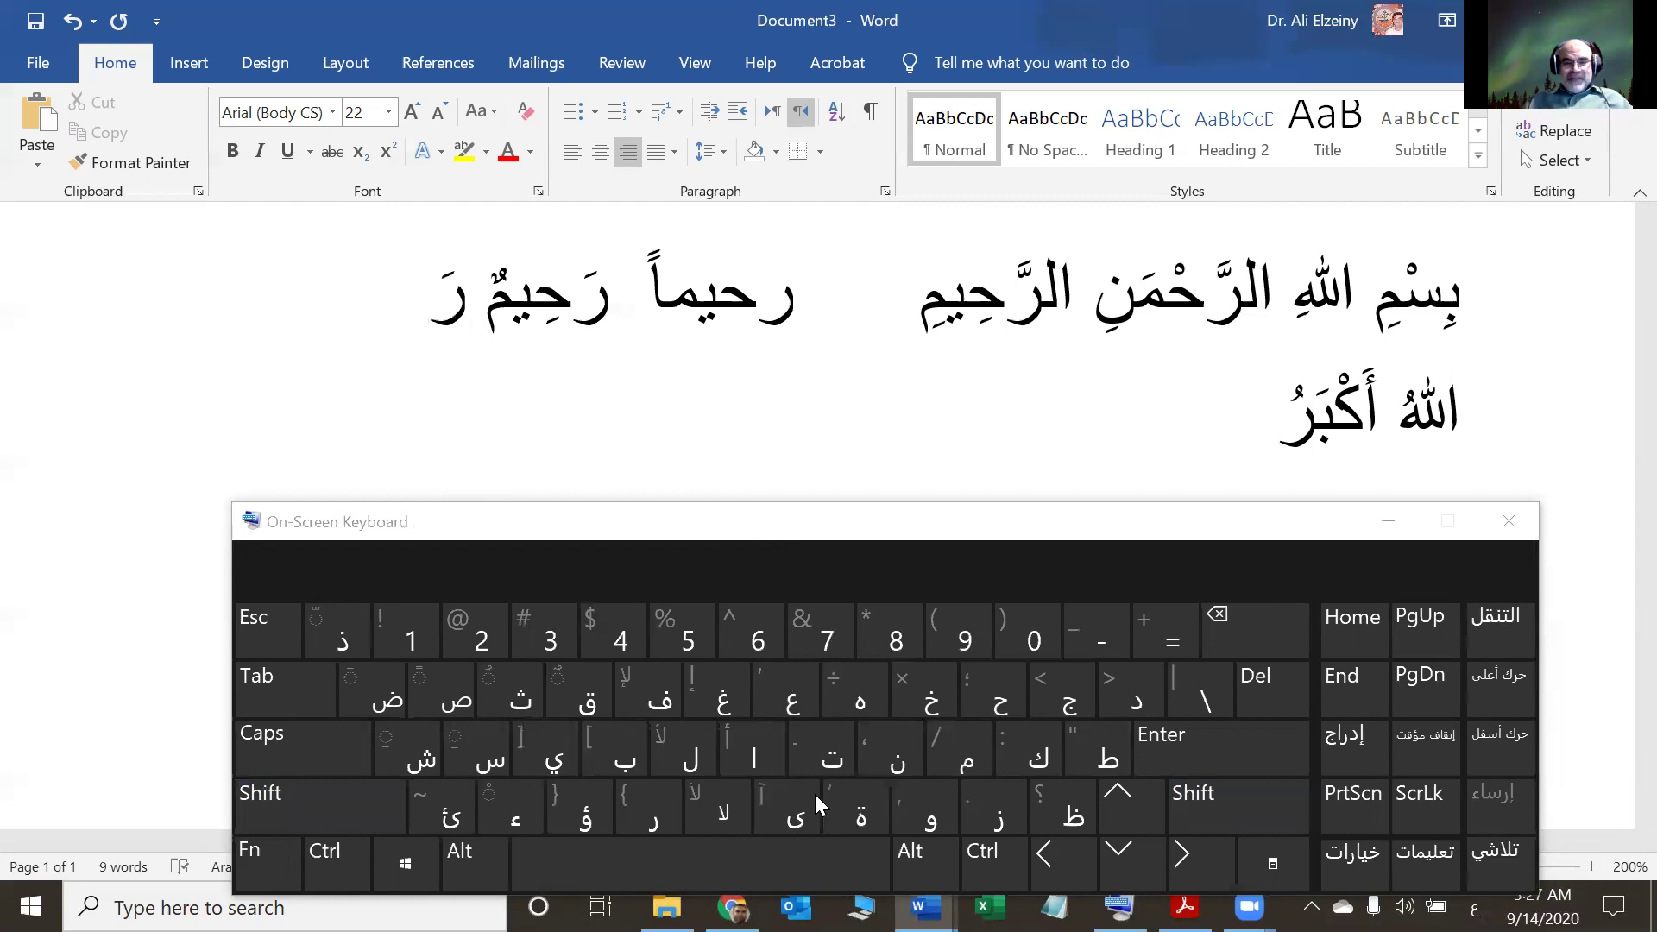
left_click(1011, 706)
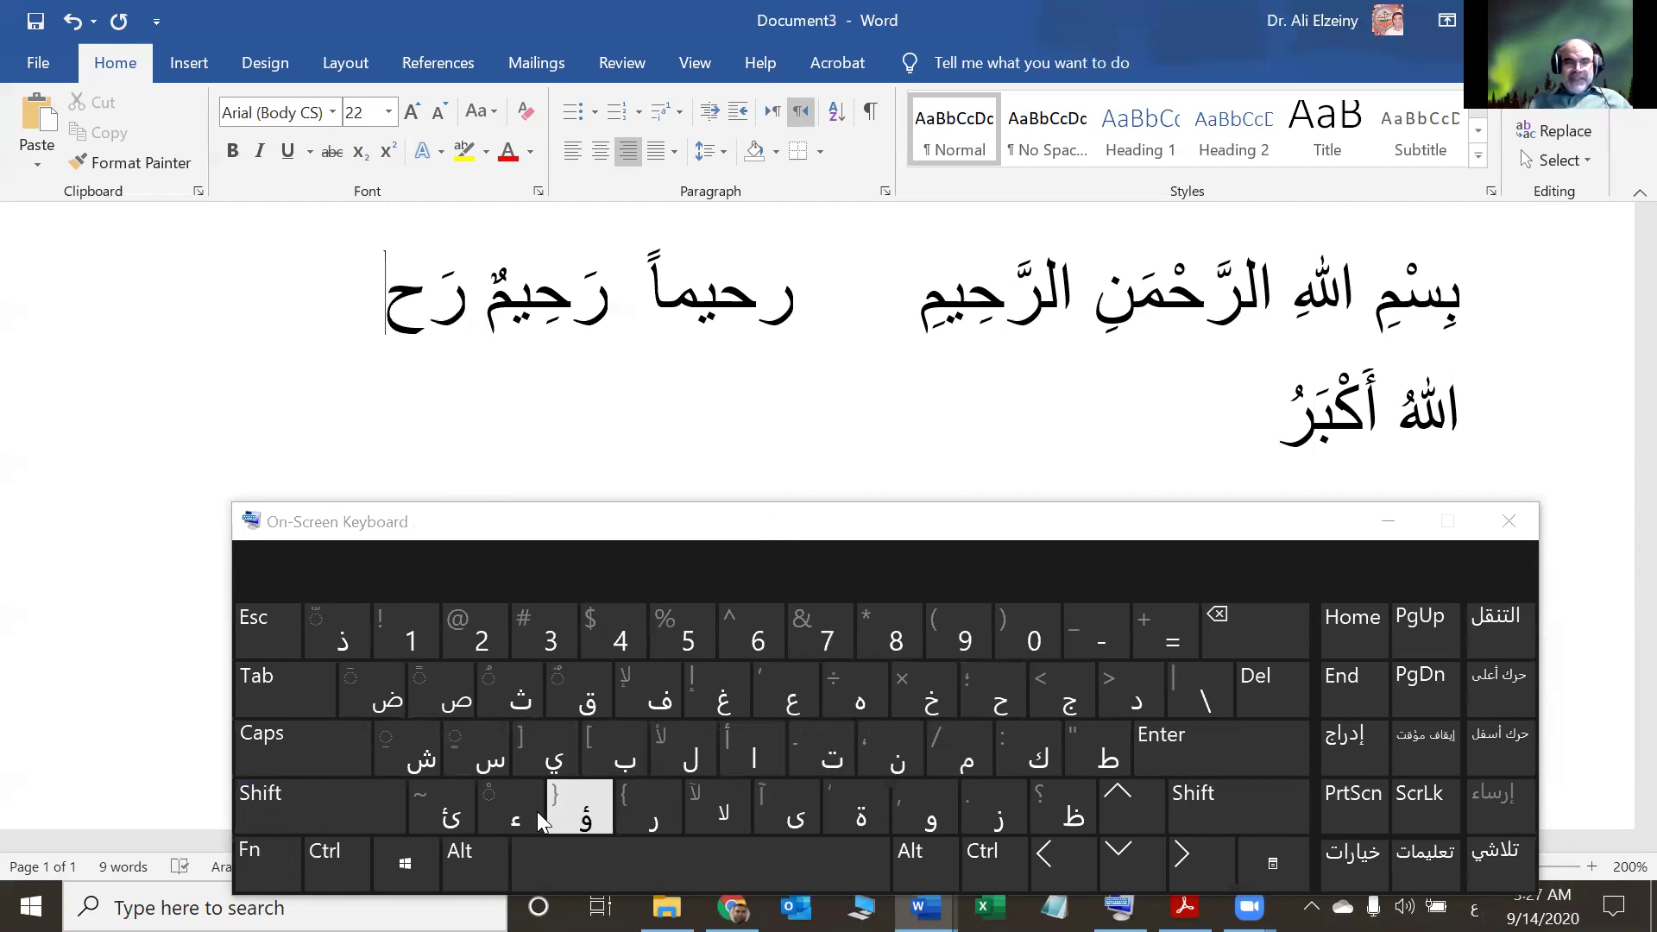
left_click(337, 806)
left_click(407, 759)
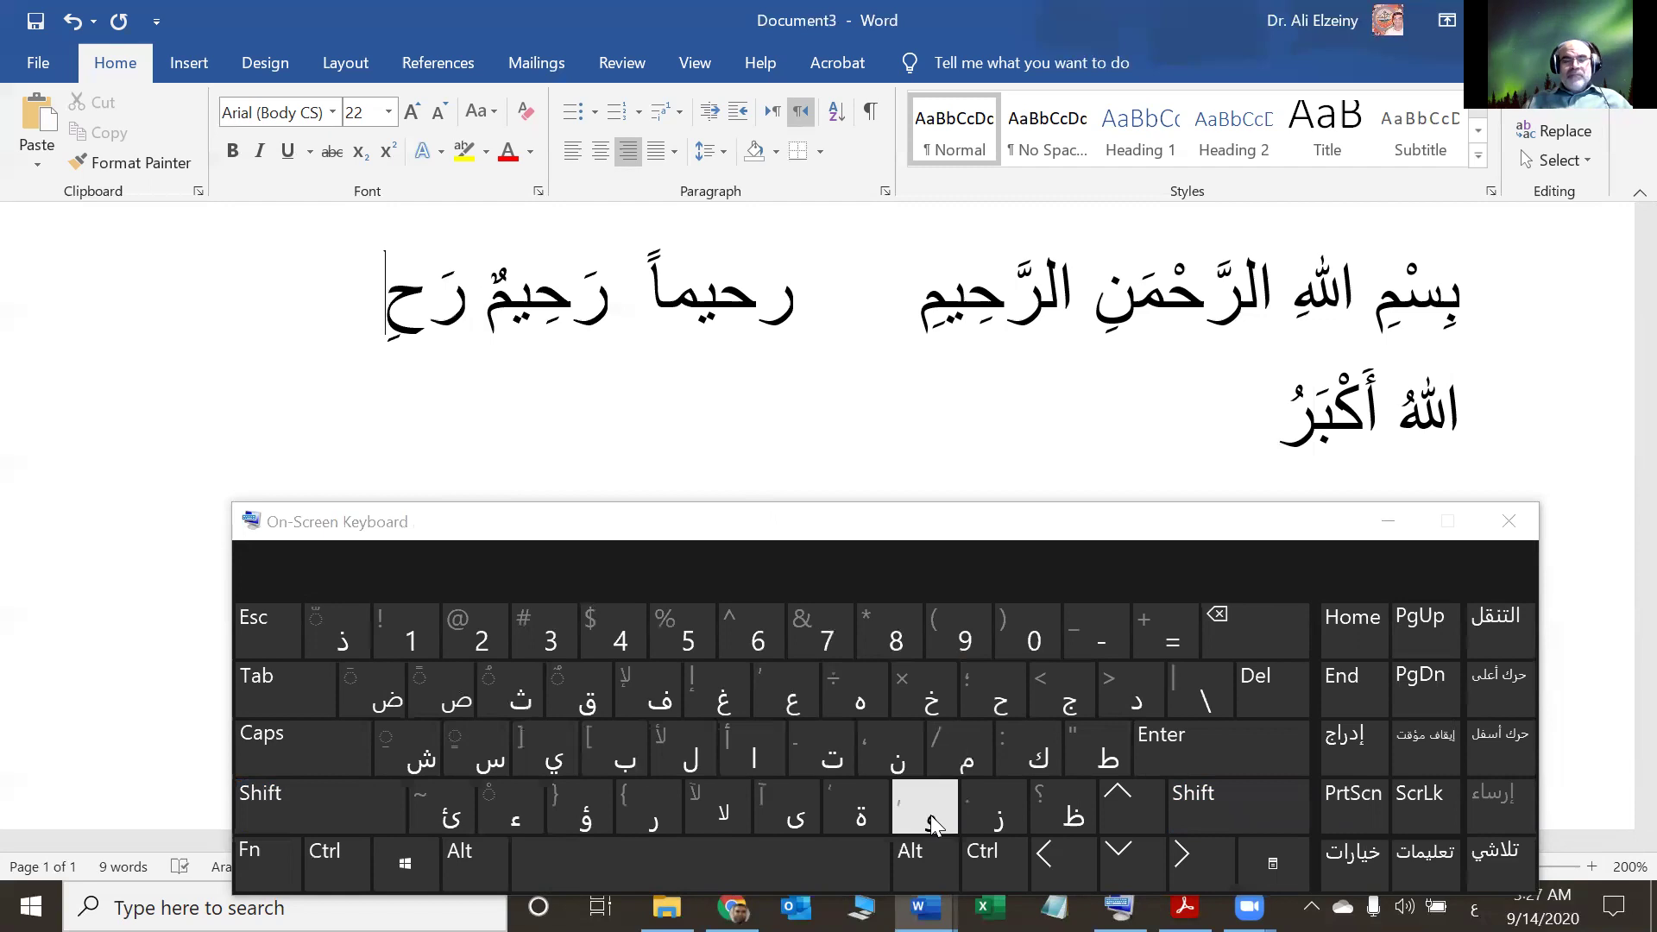
- Complete the word as "رَحِمُنٍ" by adding a م with a damma and a ن with a kasratan
left_click(975, 764)
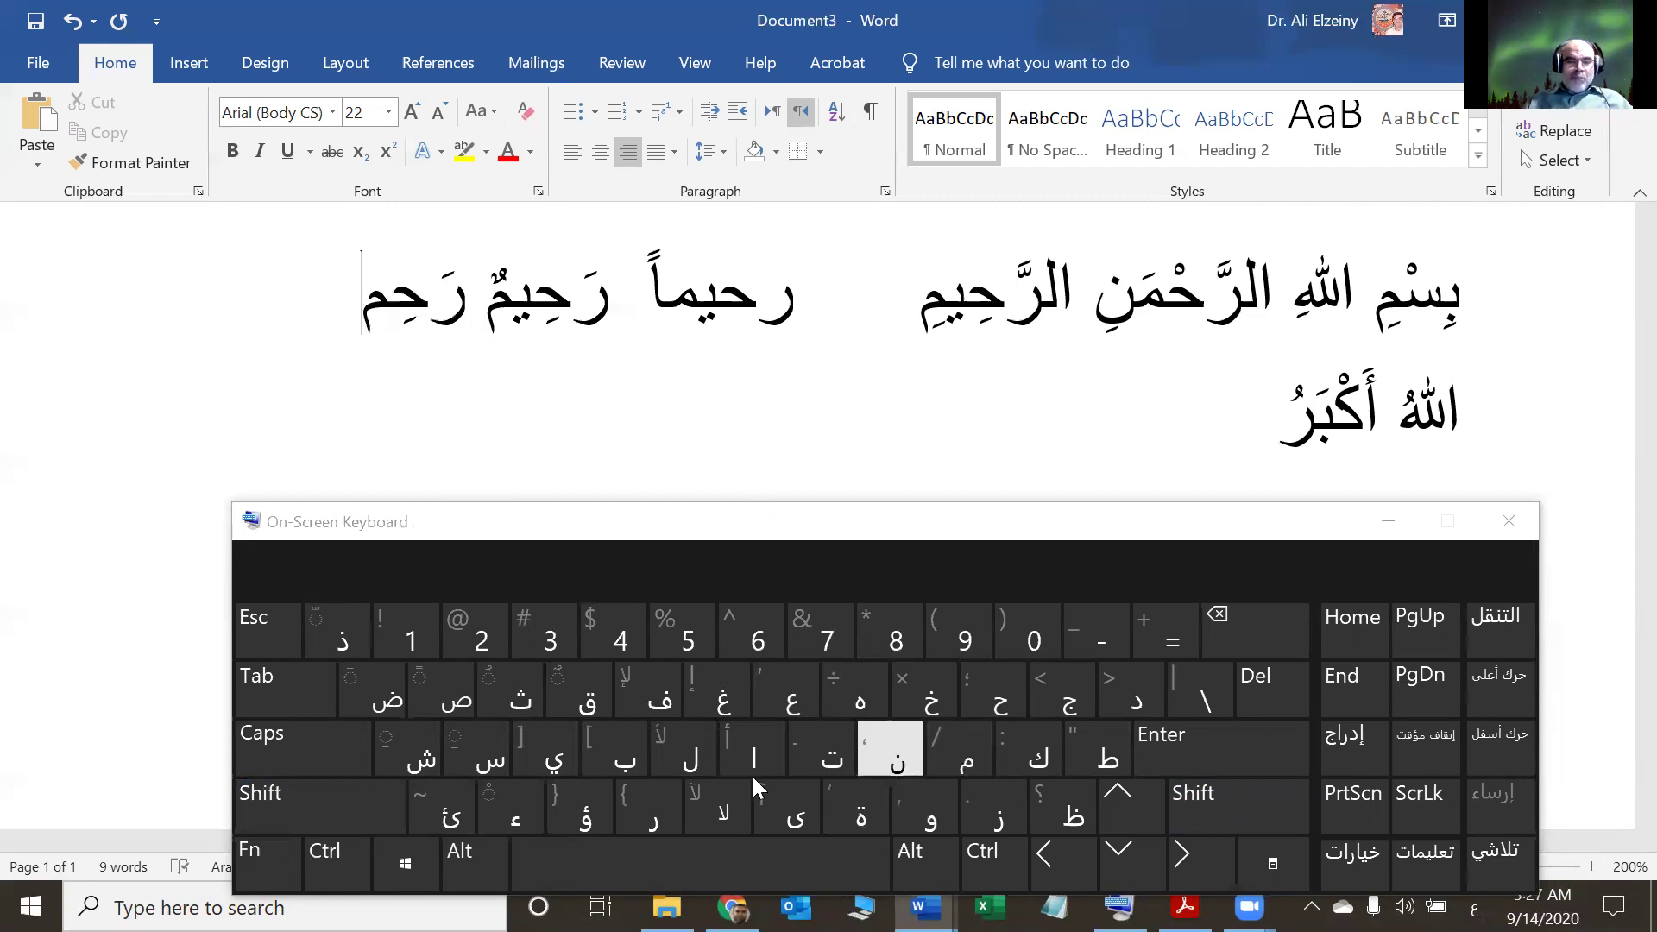
left_click(338, 810)
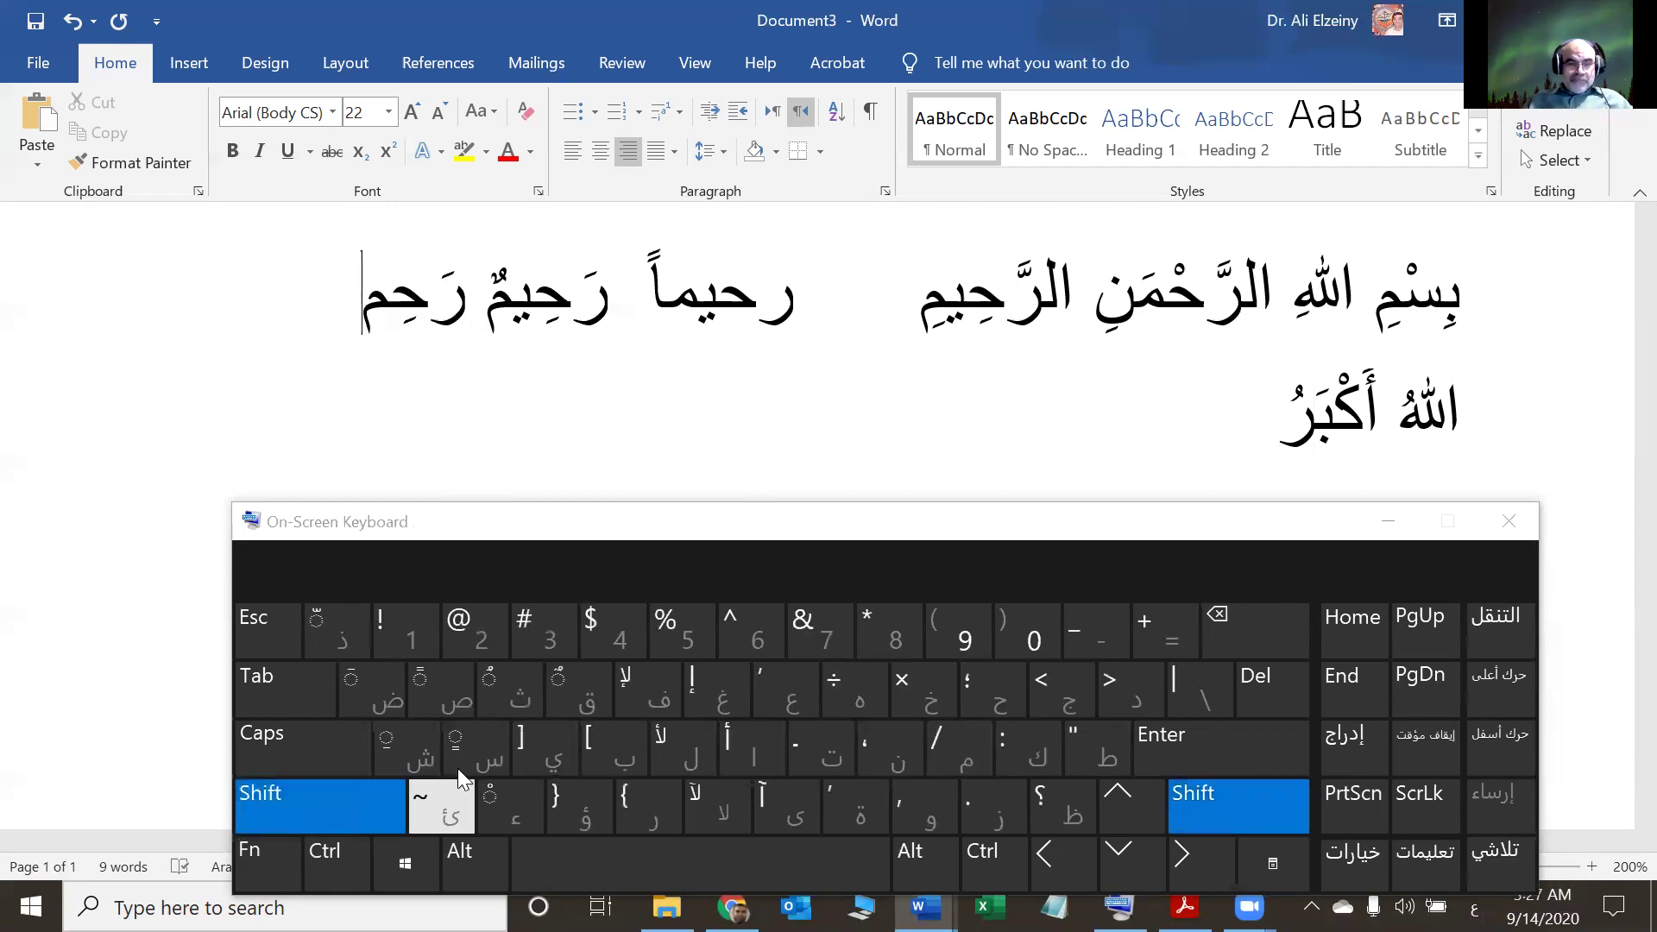
left_click(501, 692)
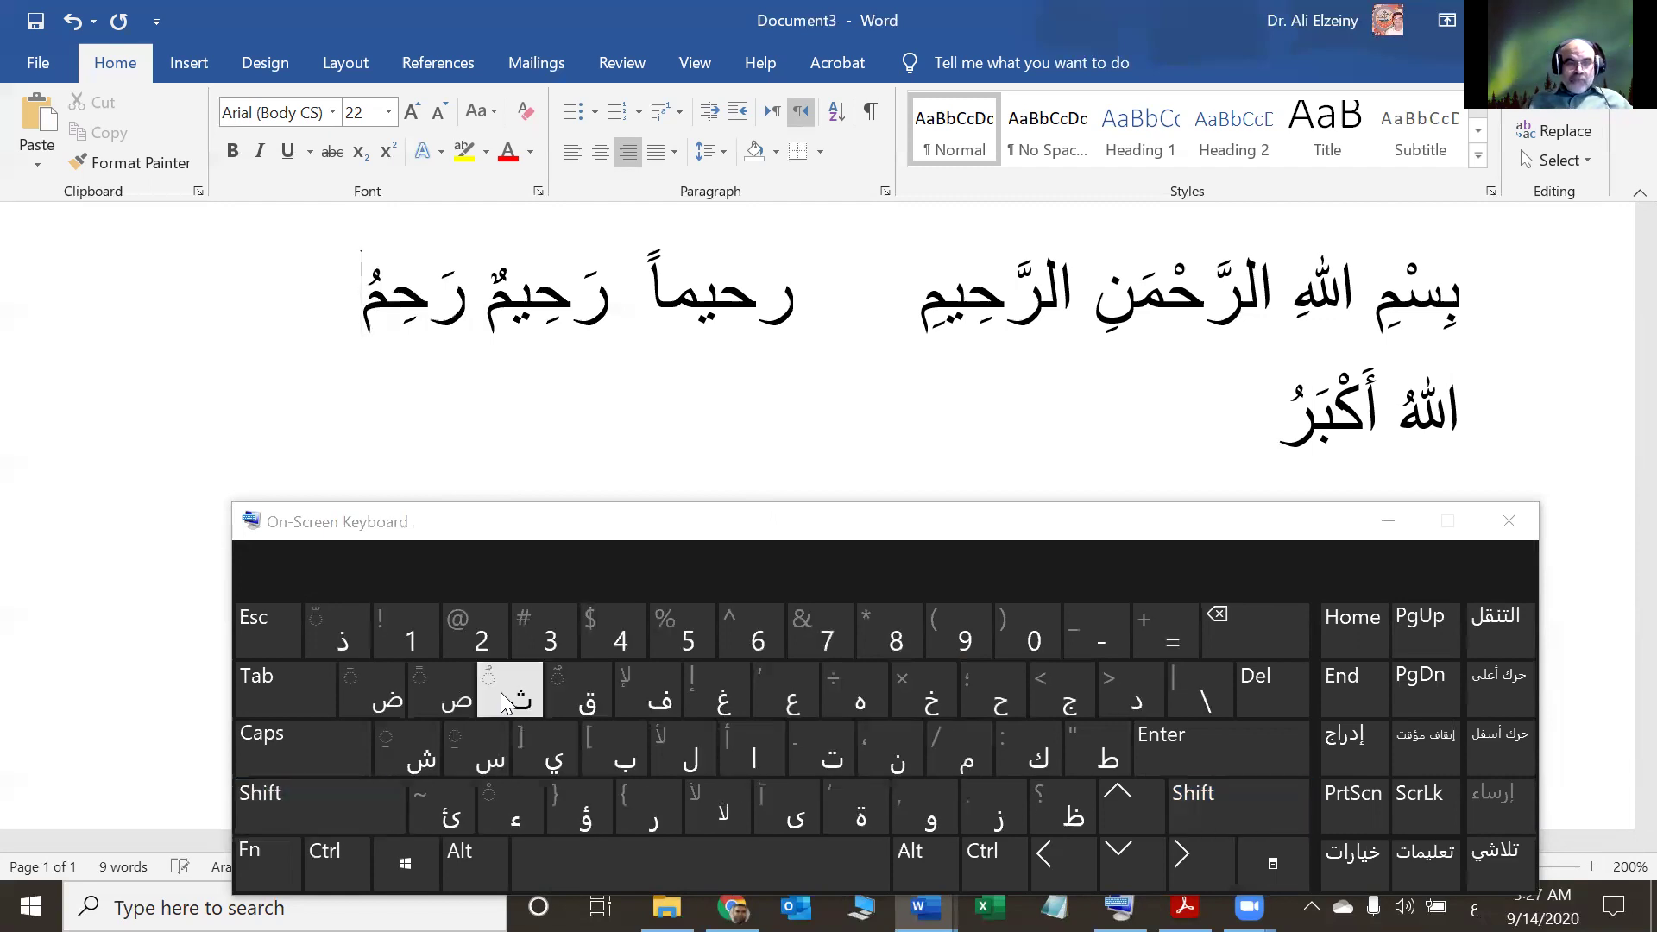
left_click(912, 763)
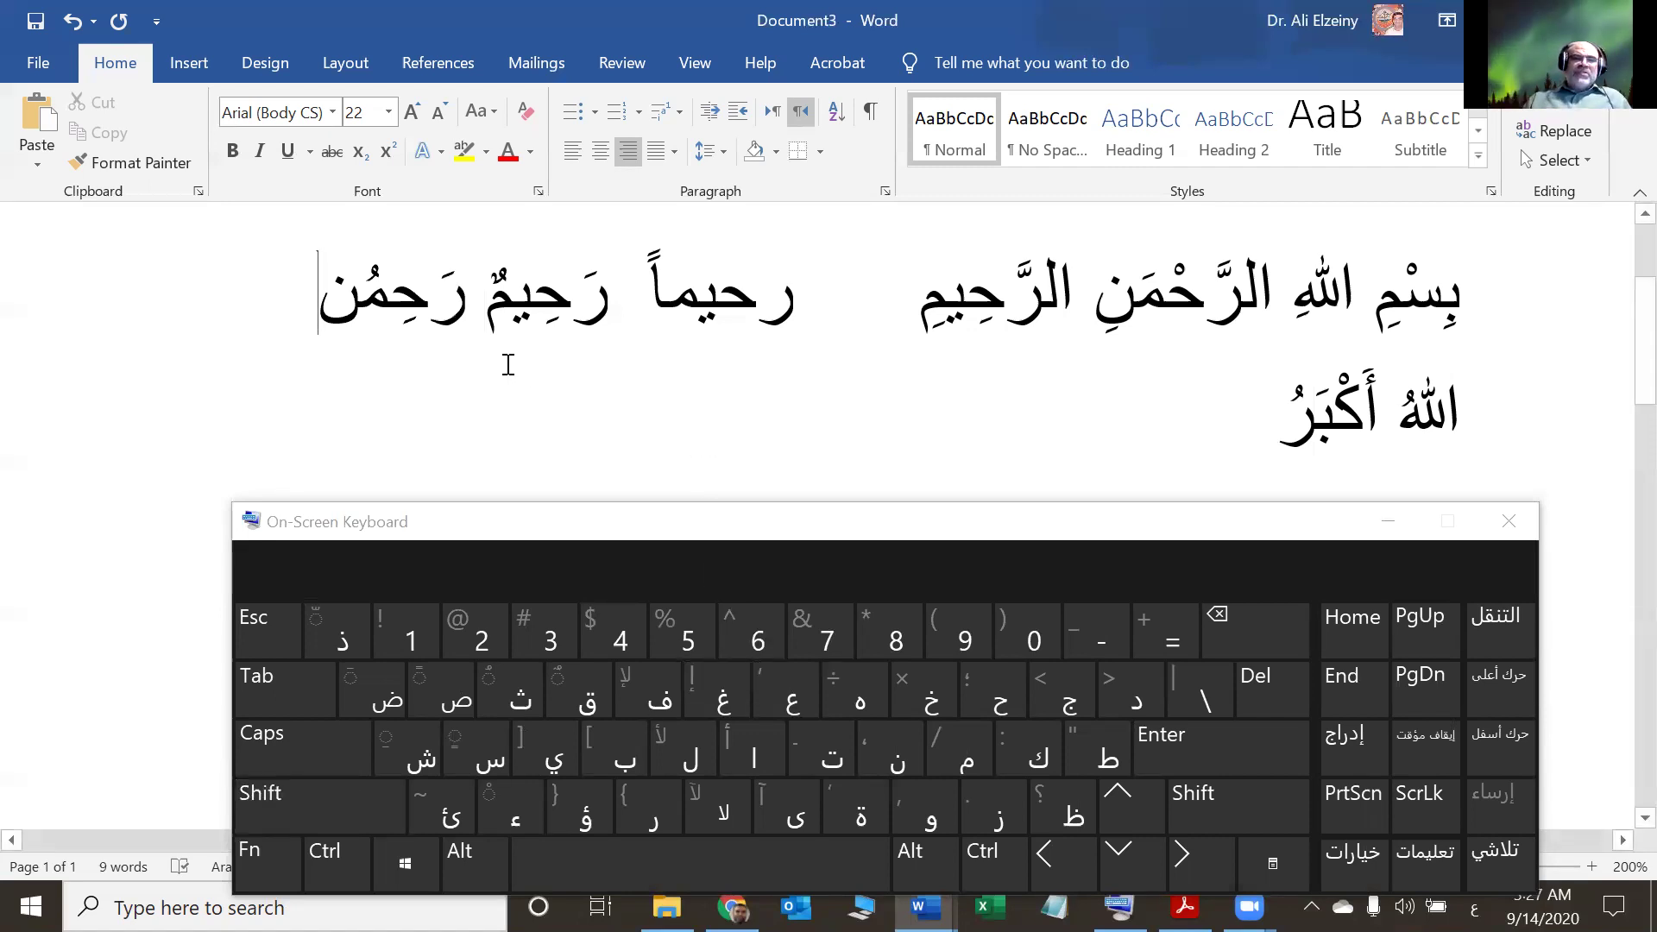
left_click(366, 807)
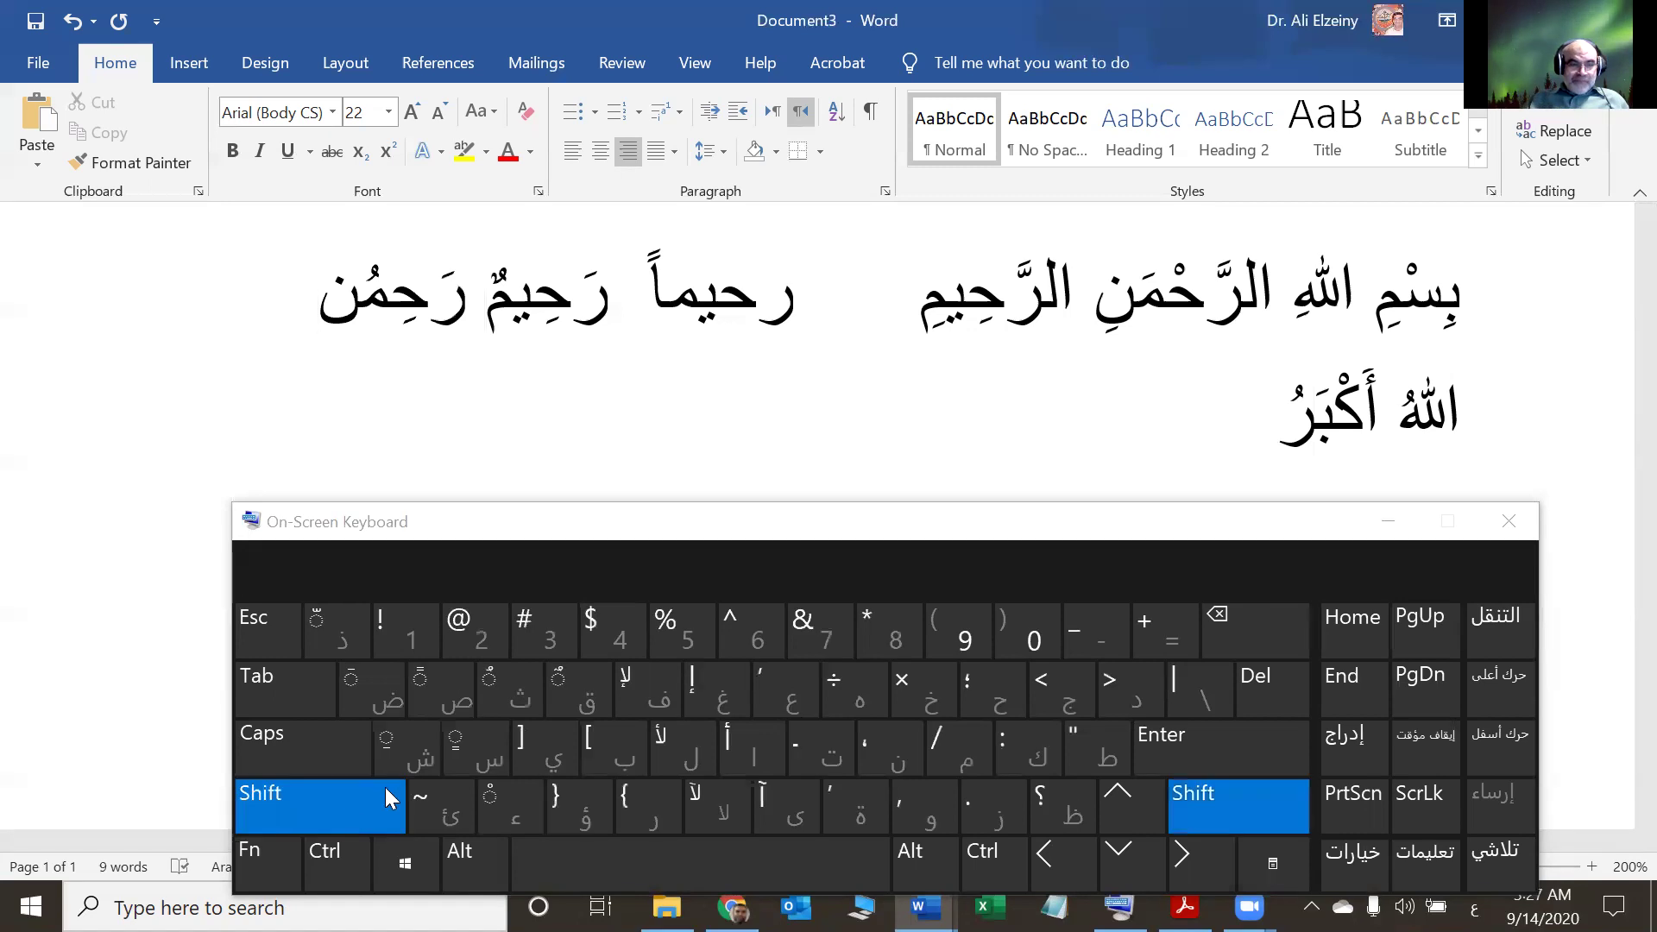
left_click(466, 759)
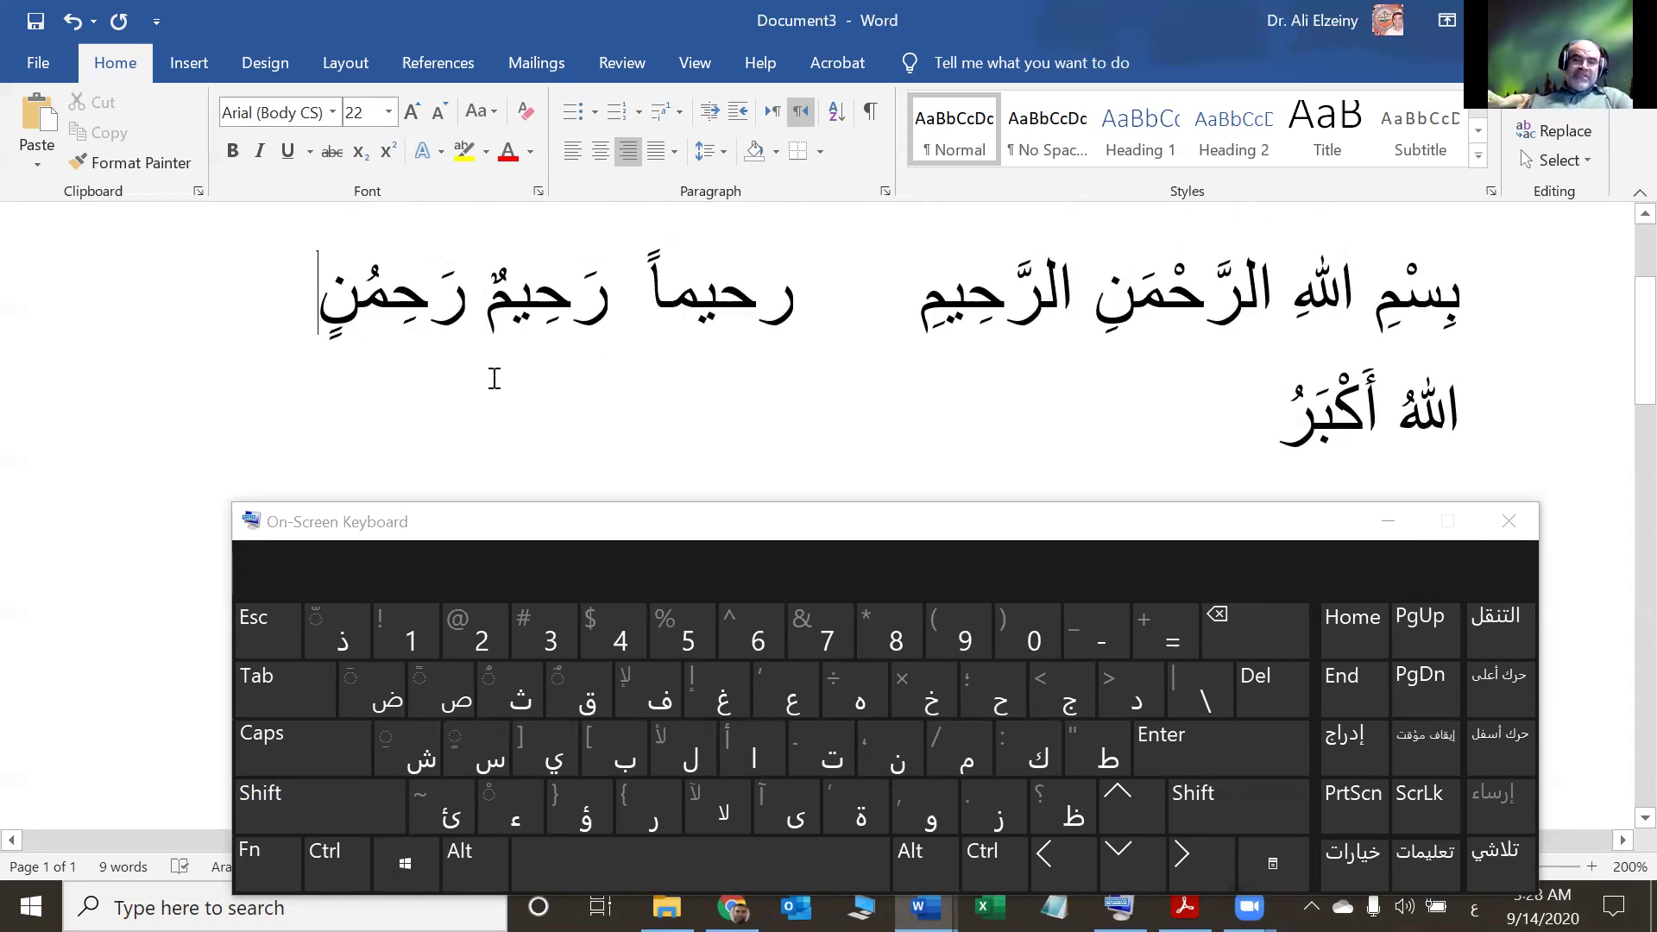
left_click(591, 405)
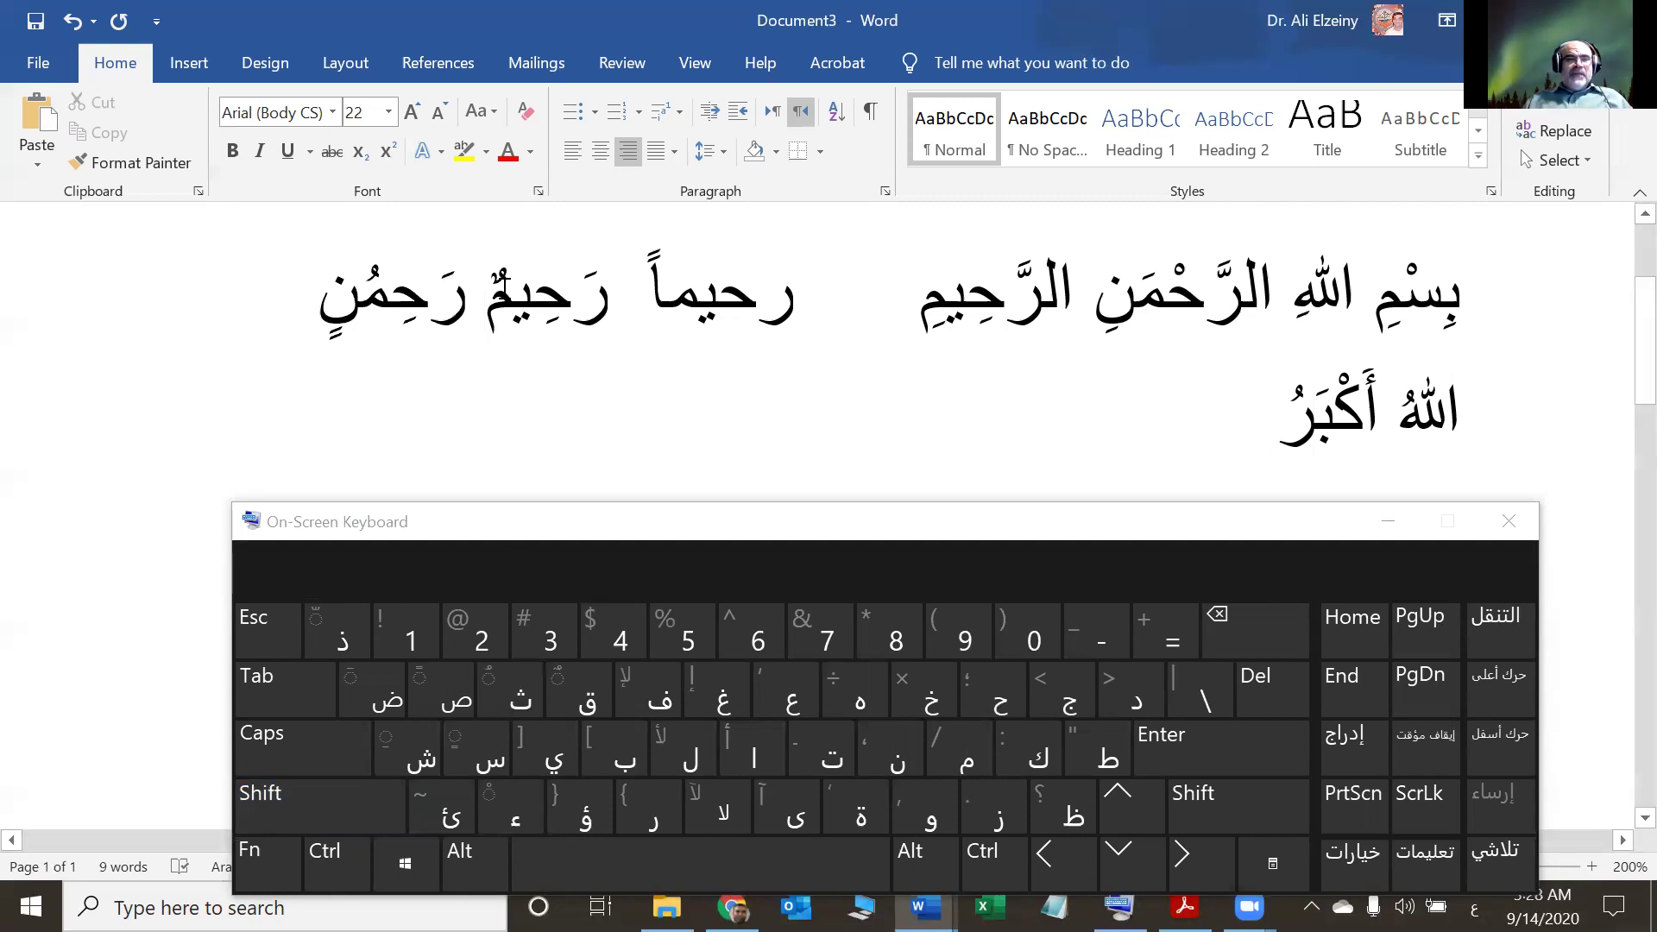
left_click(509, 286)
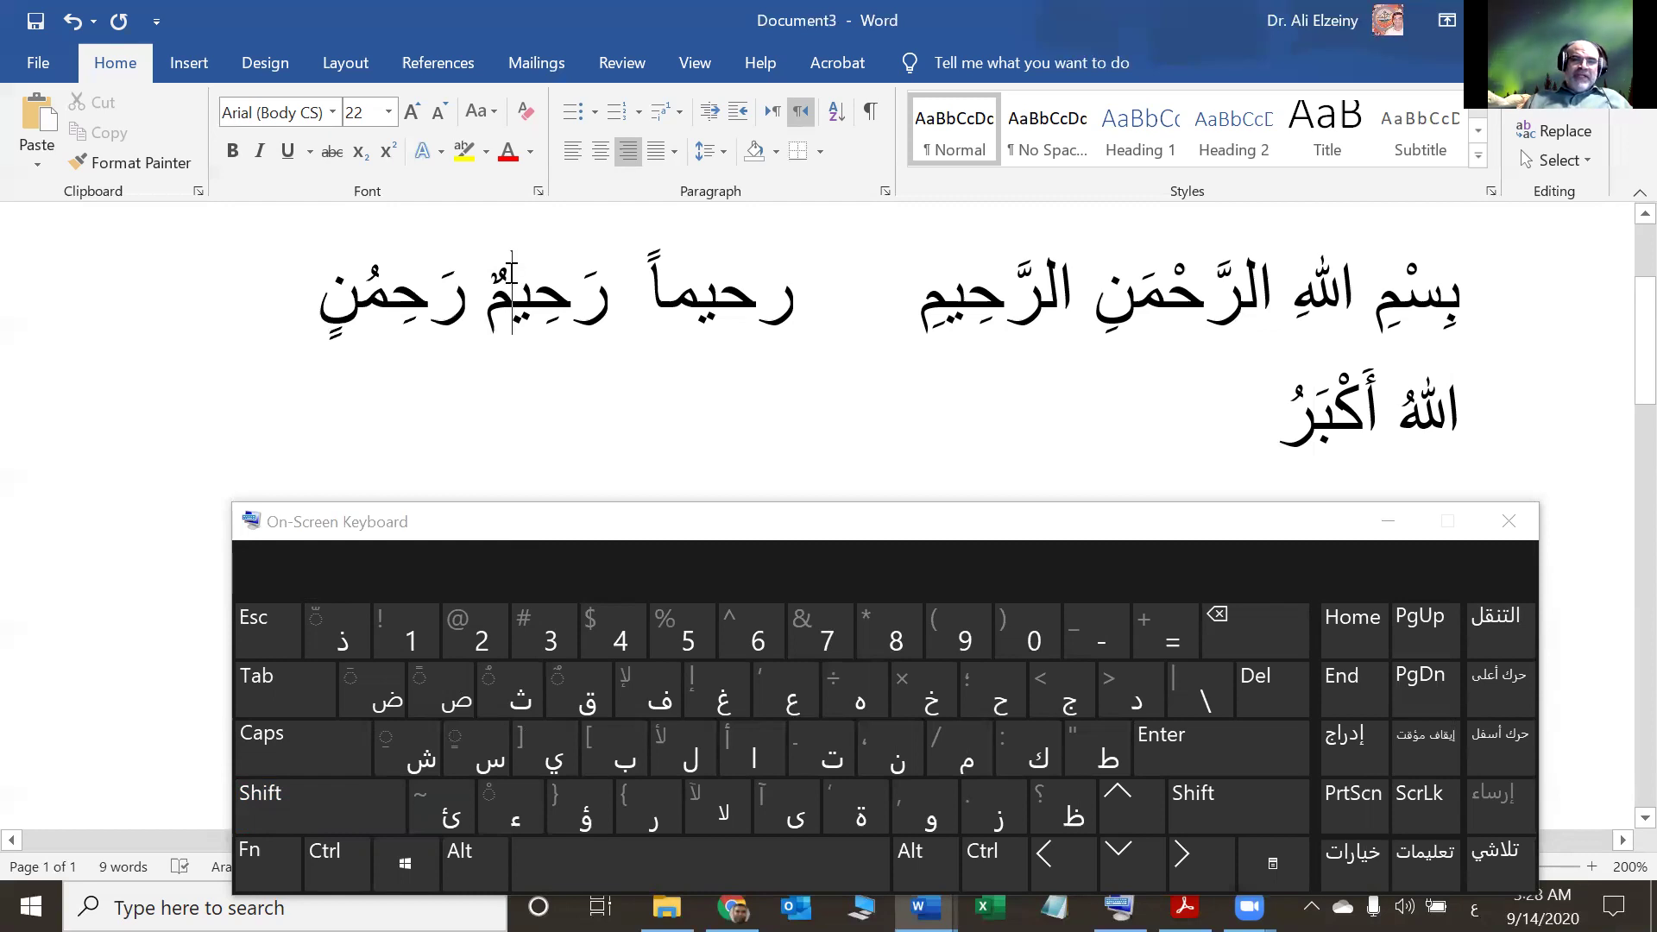
left_click_drag(509, 275, 500, 285)
left_click(542, 276)
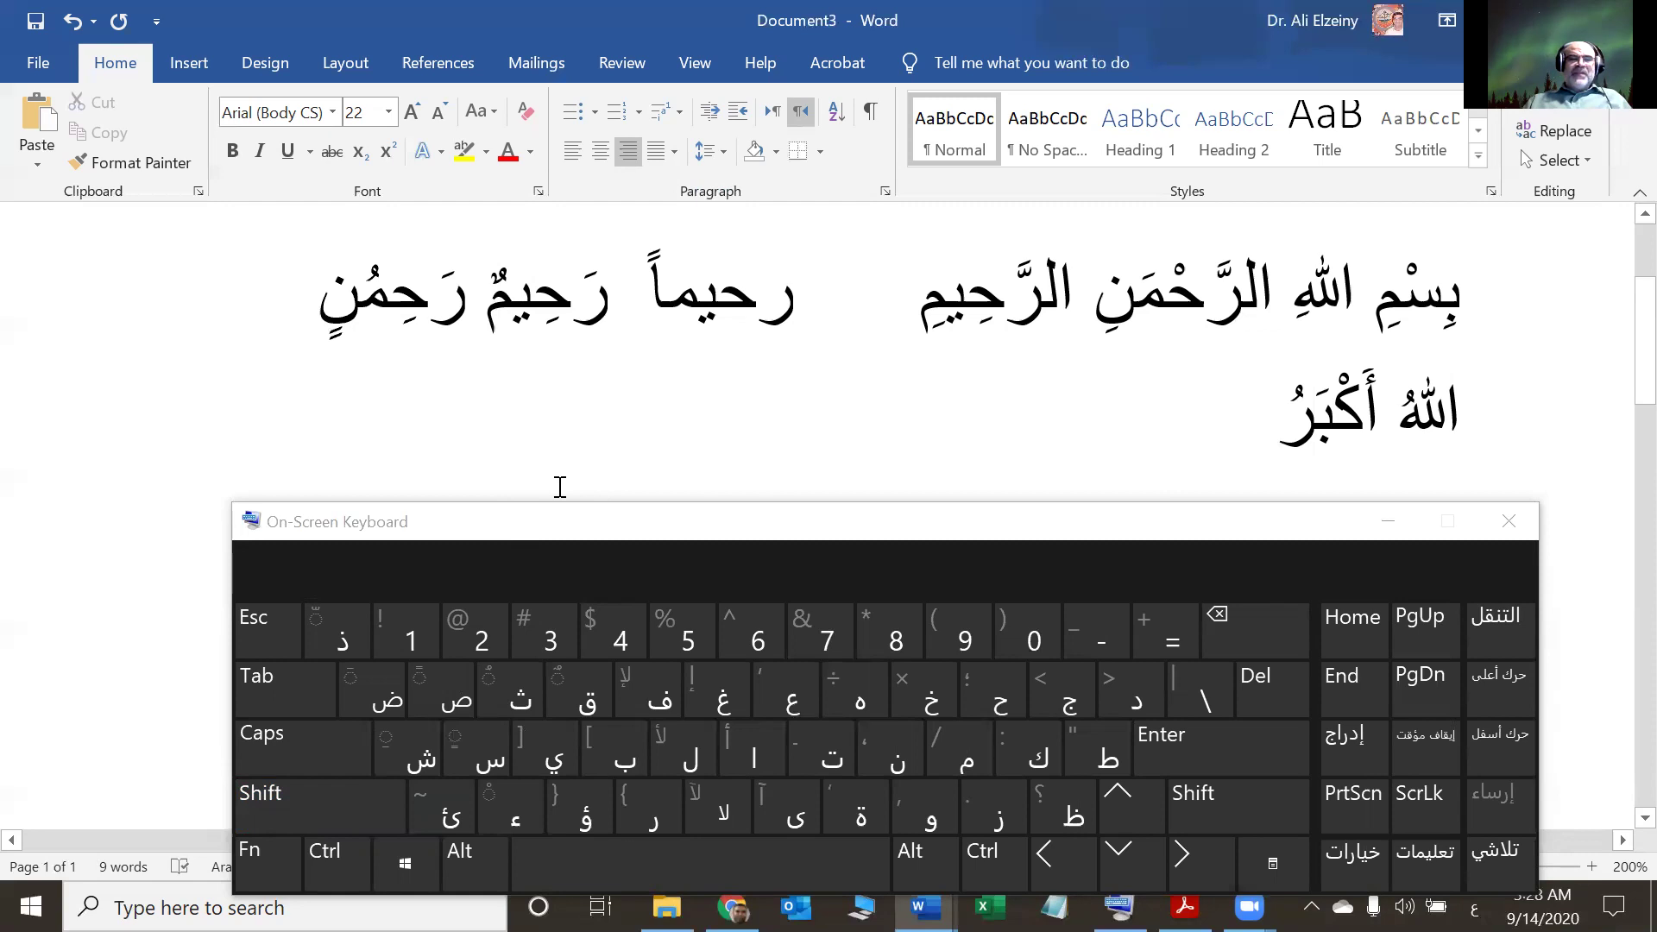